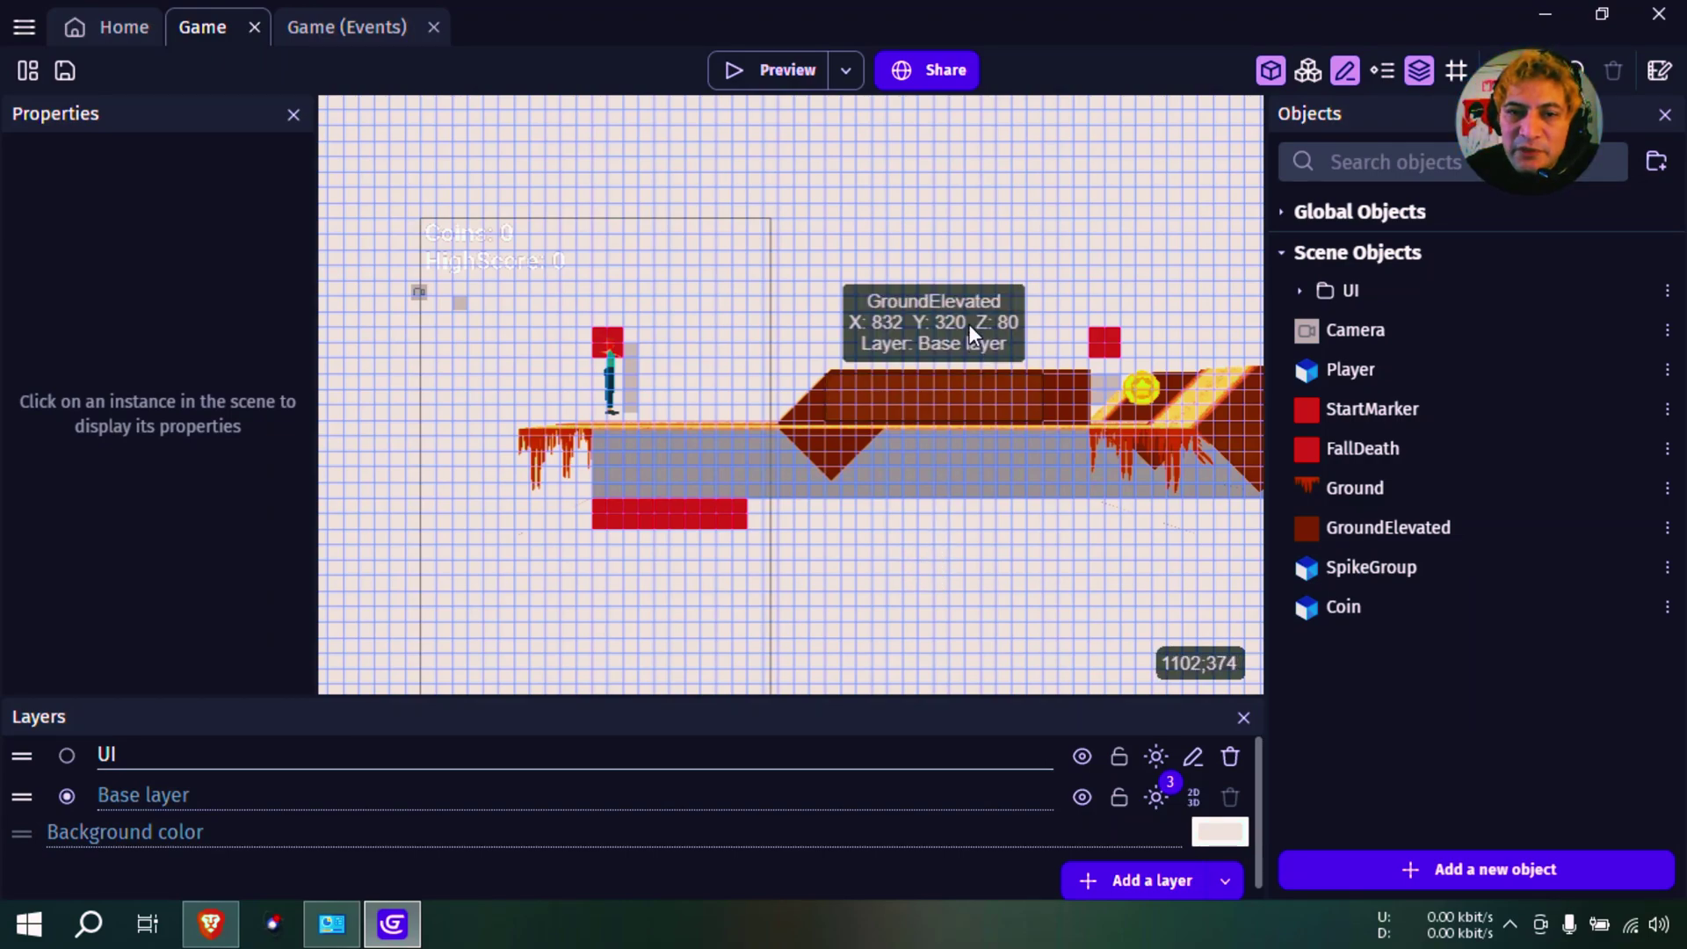
Minimize GDevelop and launch iClone v7.93 from its desktop shortcut.
{"action": "middle_click_drag", "start_coordinate": [971, 331], "coordinate": [965, 272]}
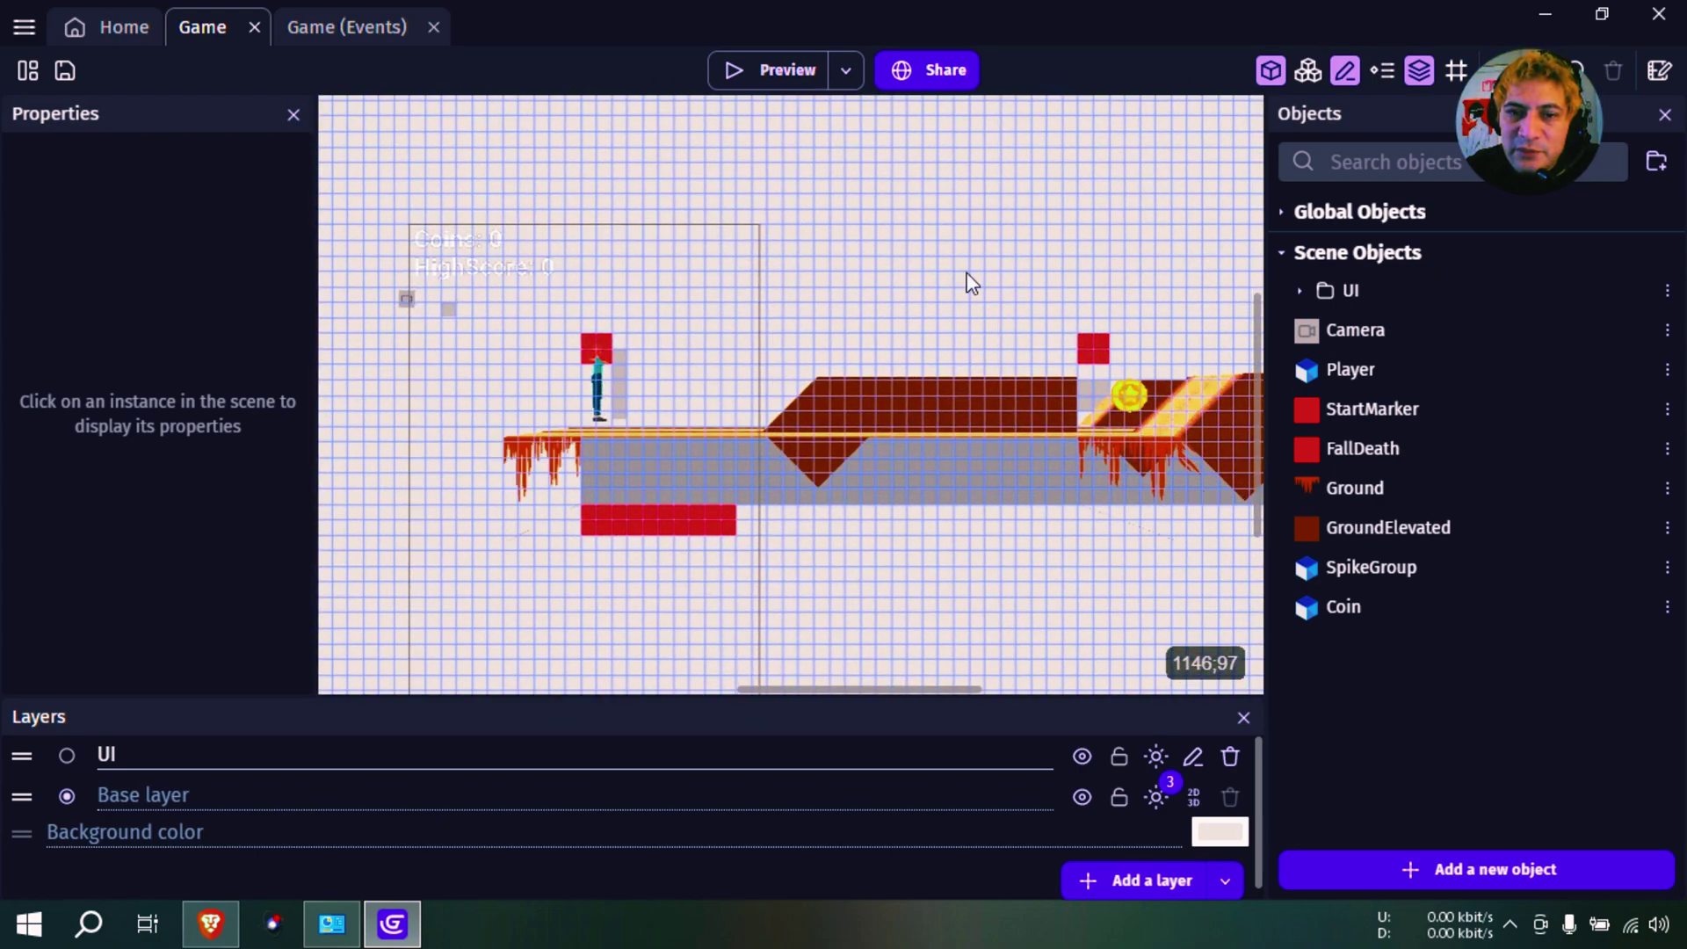
{"action": "left_click", "coordinate": [1544, 14]}
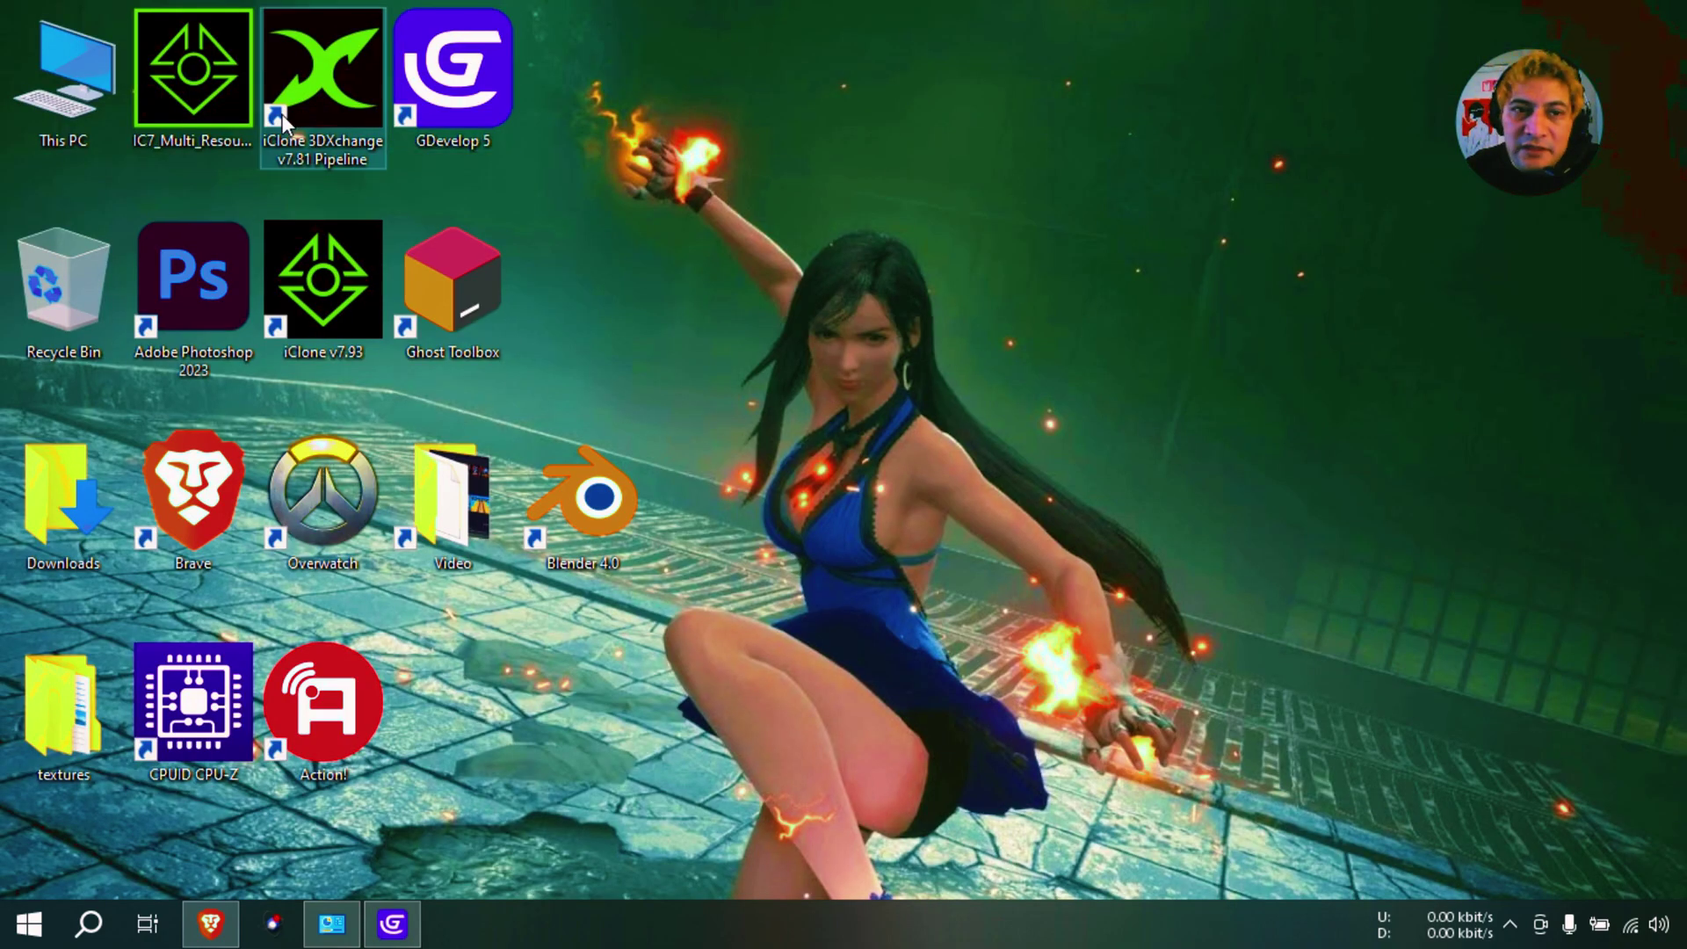
{"action": "left_click", "coordinate": [218, 87]}
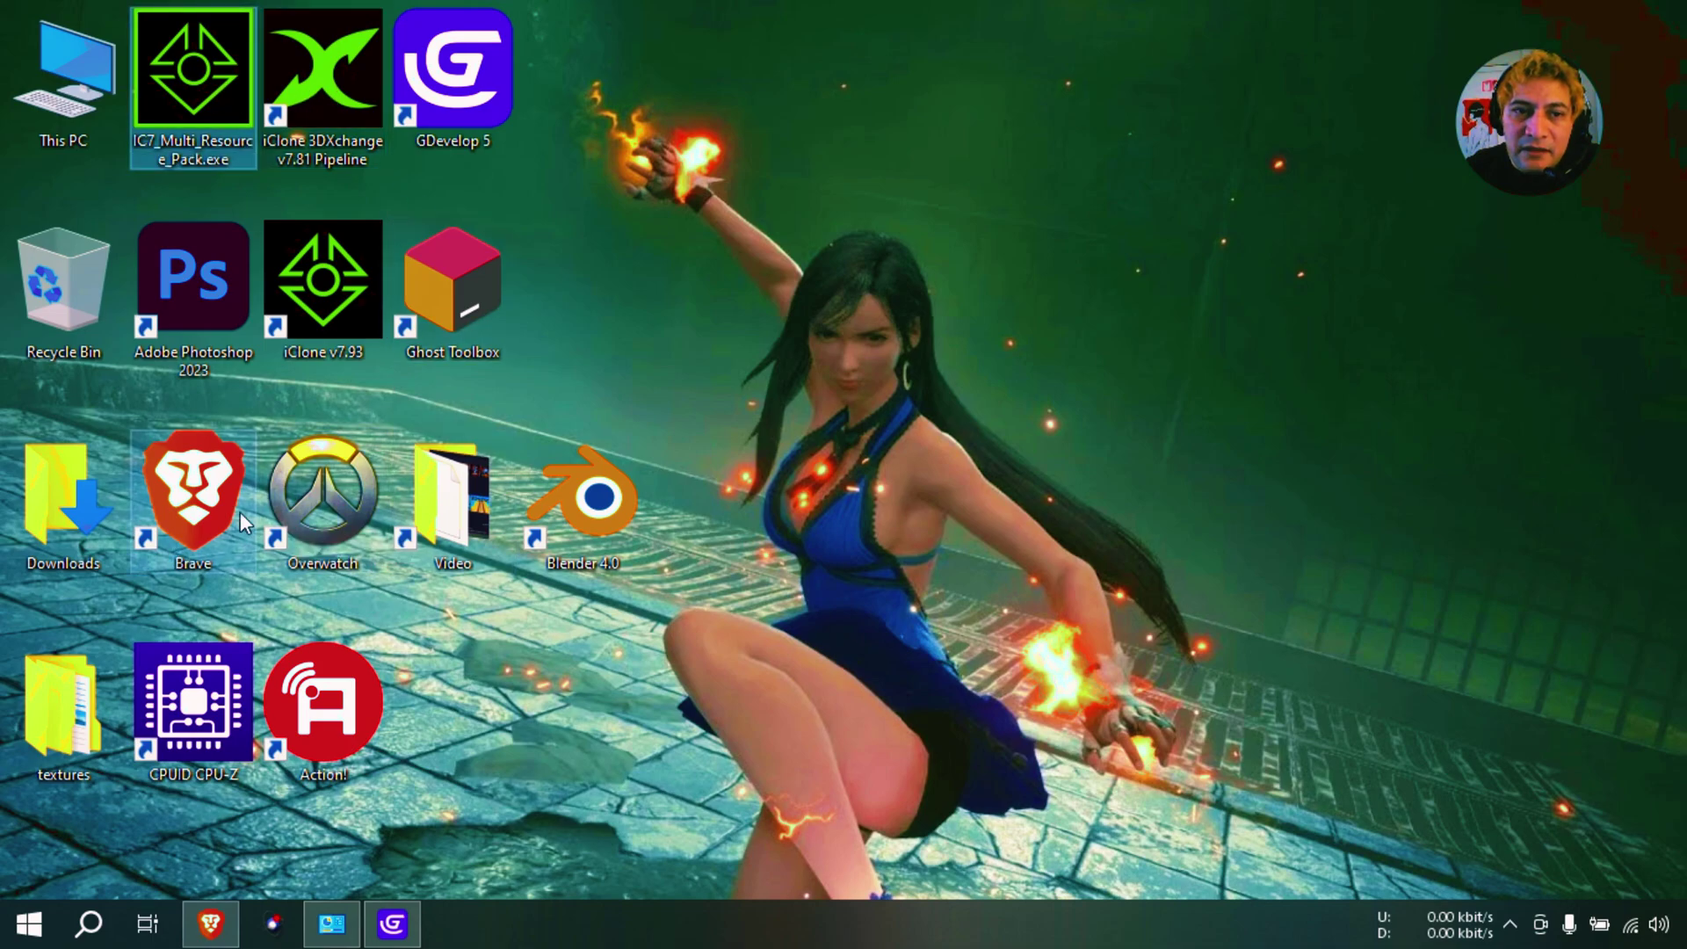
{"action": "double_click", "coordinate": [348, 299]}
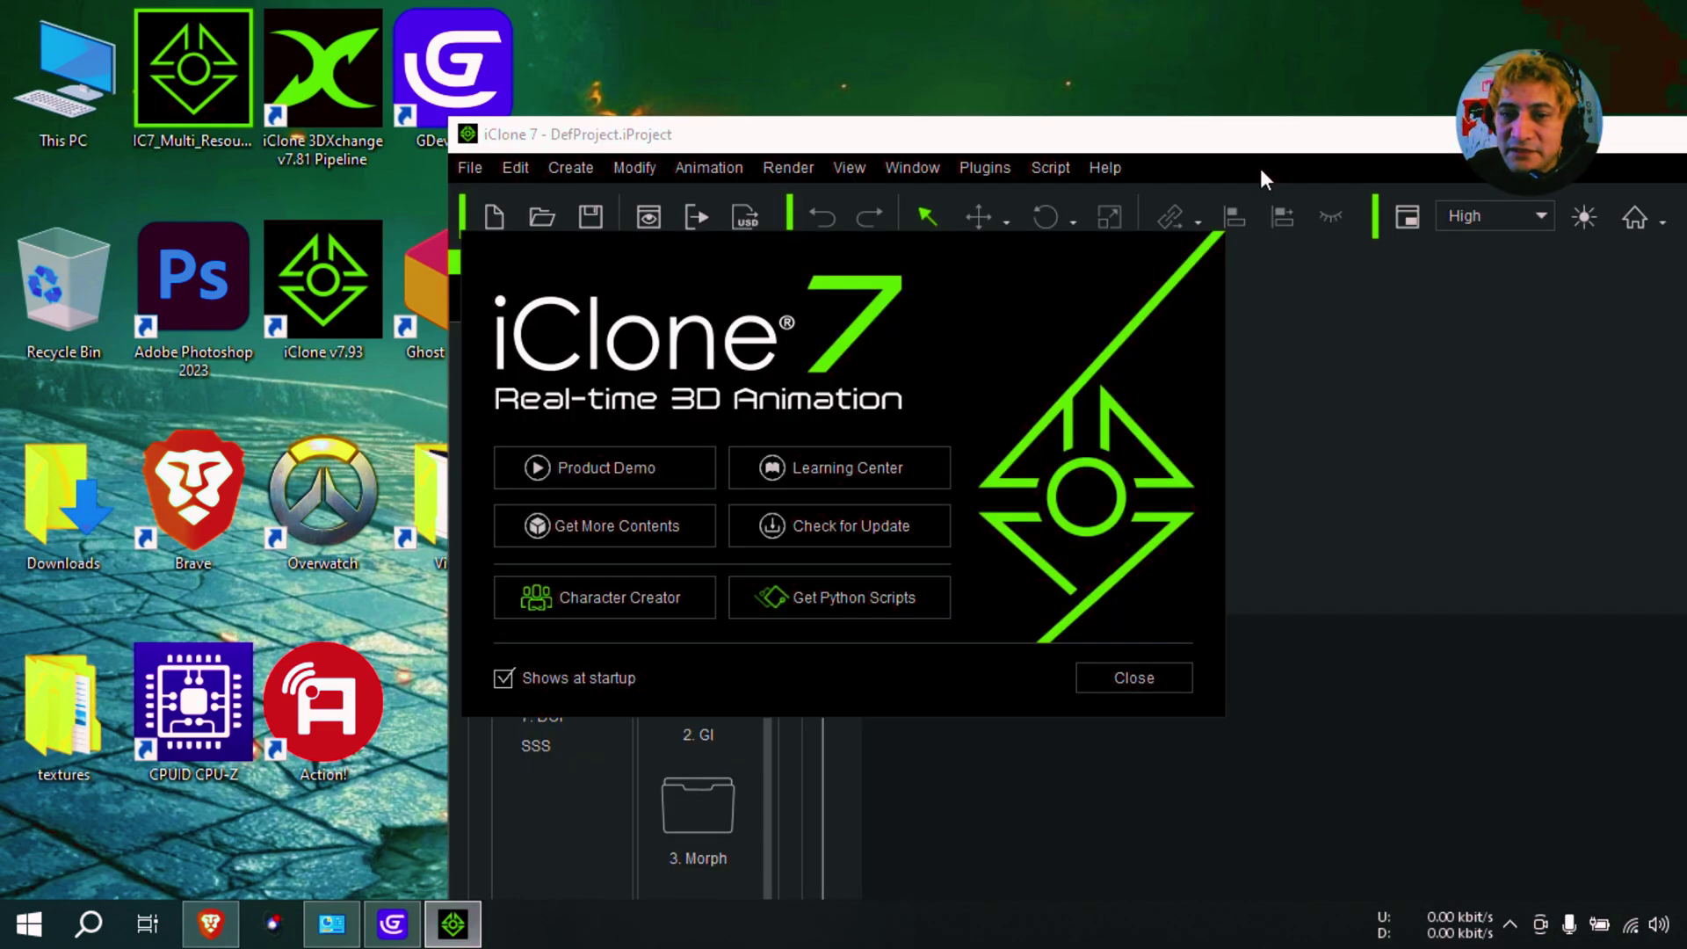
Drag the CC3+_Katherine female avatar into the scene and zero out its move and rotate values.
{"action": "left_click", "coordinate": [1133, 677]}
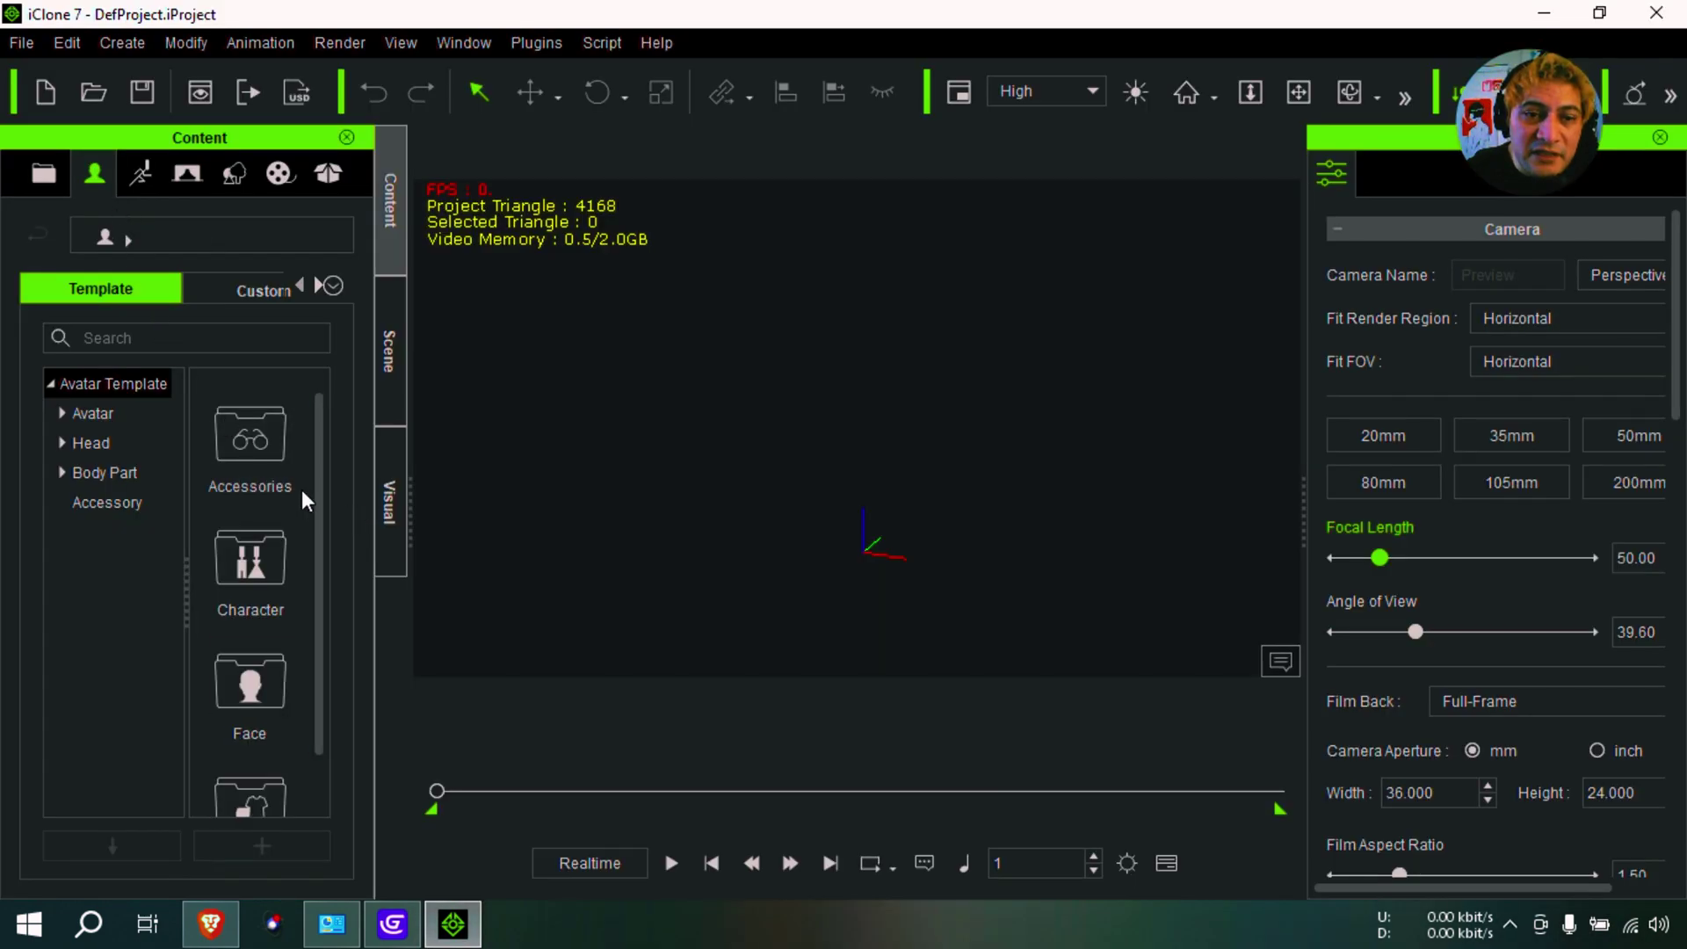
{"action": "double_click", "coordinate": [274, 571]}
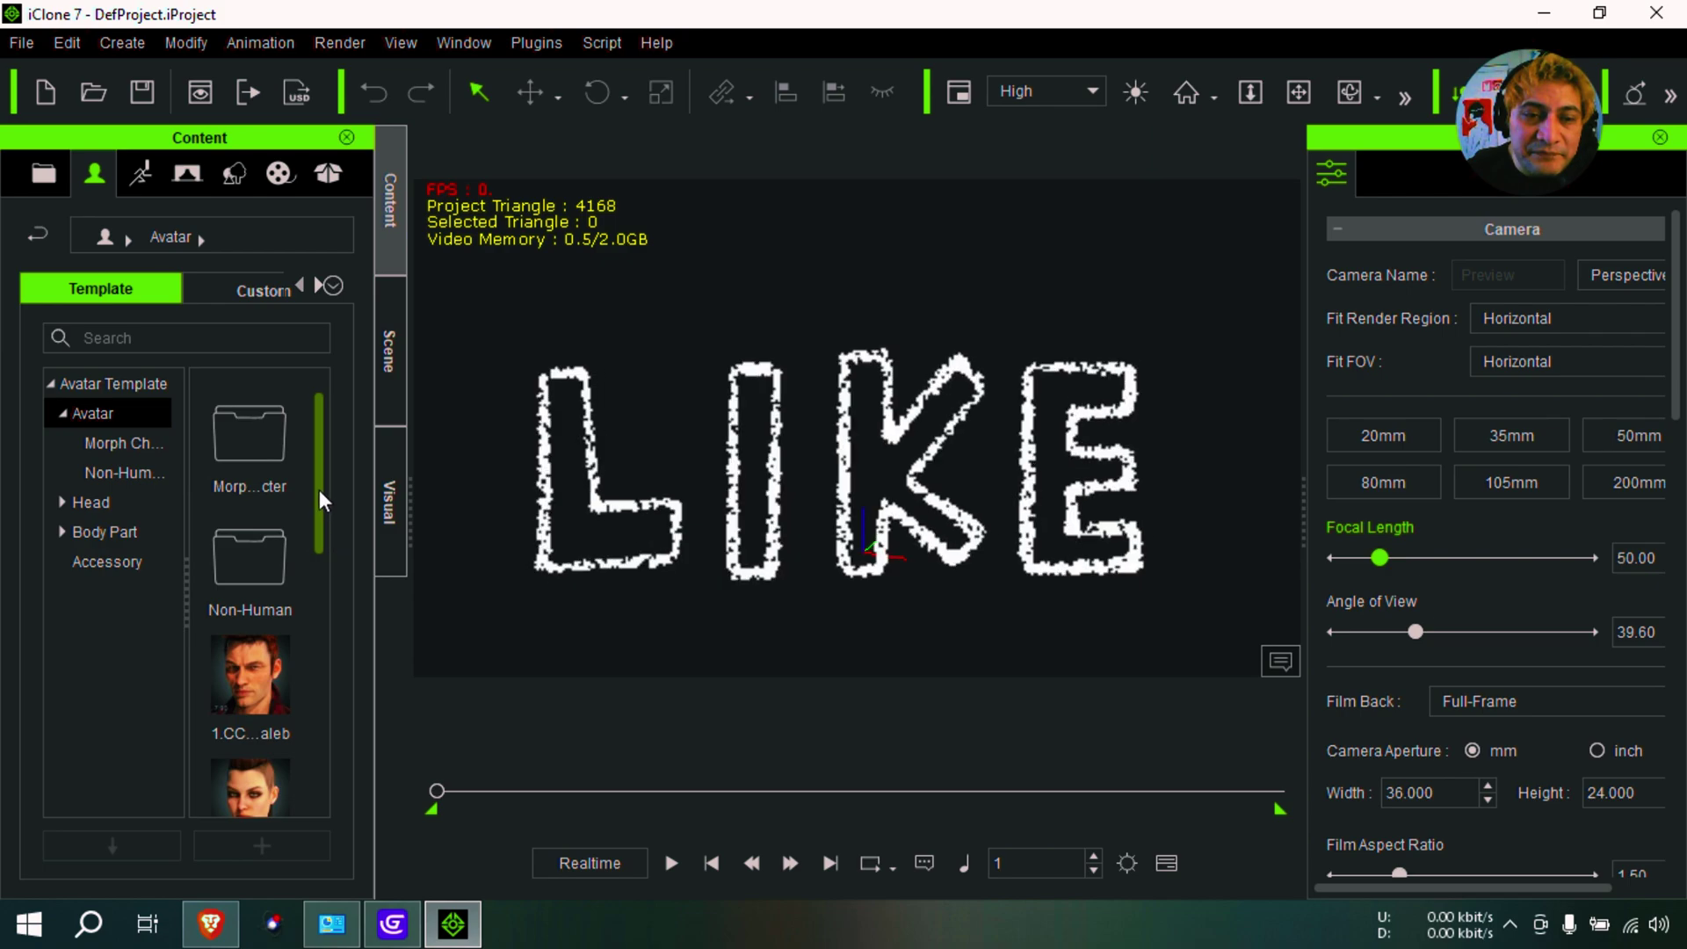
{"action": "left_click_drag", "start_coordinate": [319, 488], "coordinate": [787, 437]}
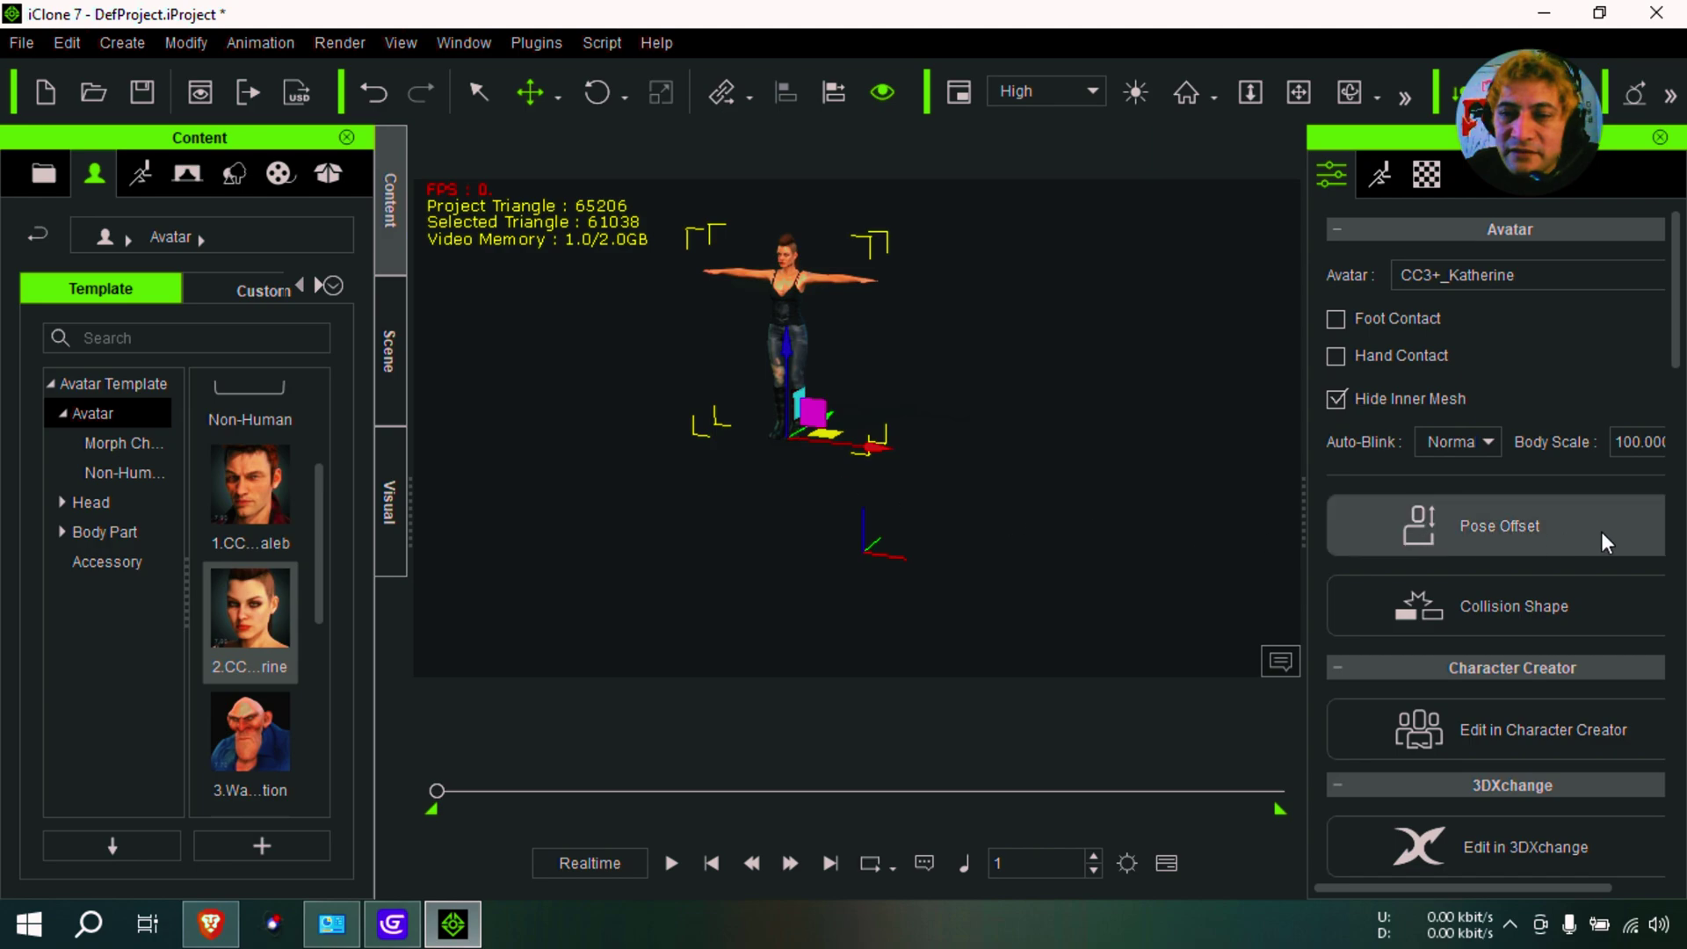
{"action": "scroll", "coordinate": [1529, 615], "scroll_direction": "down", "scroll_amount": 4}
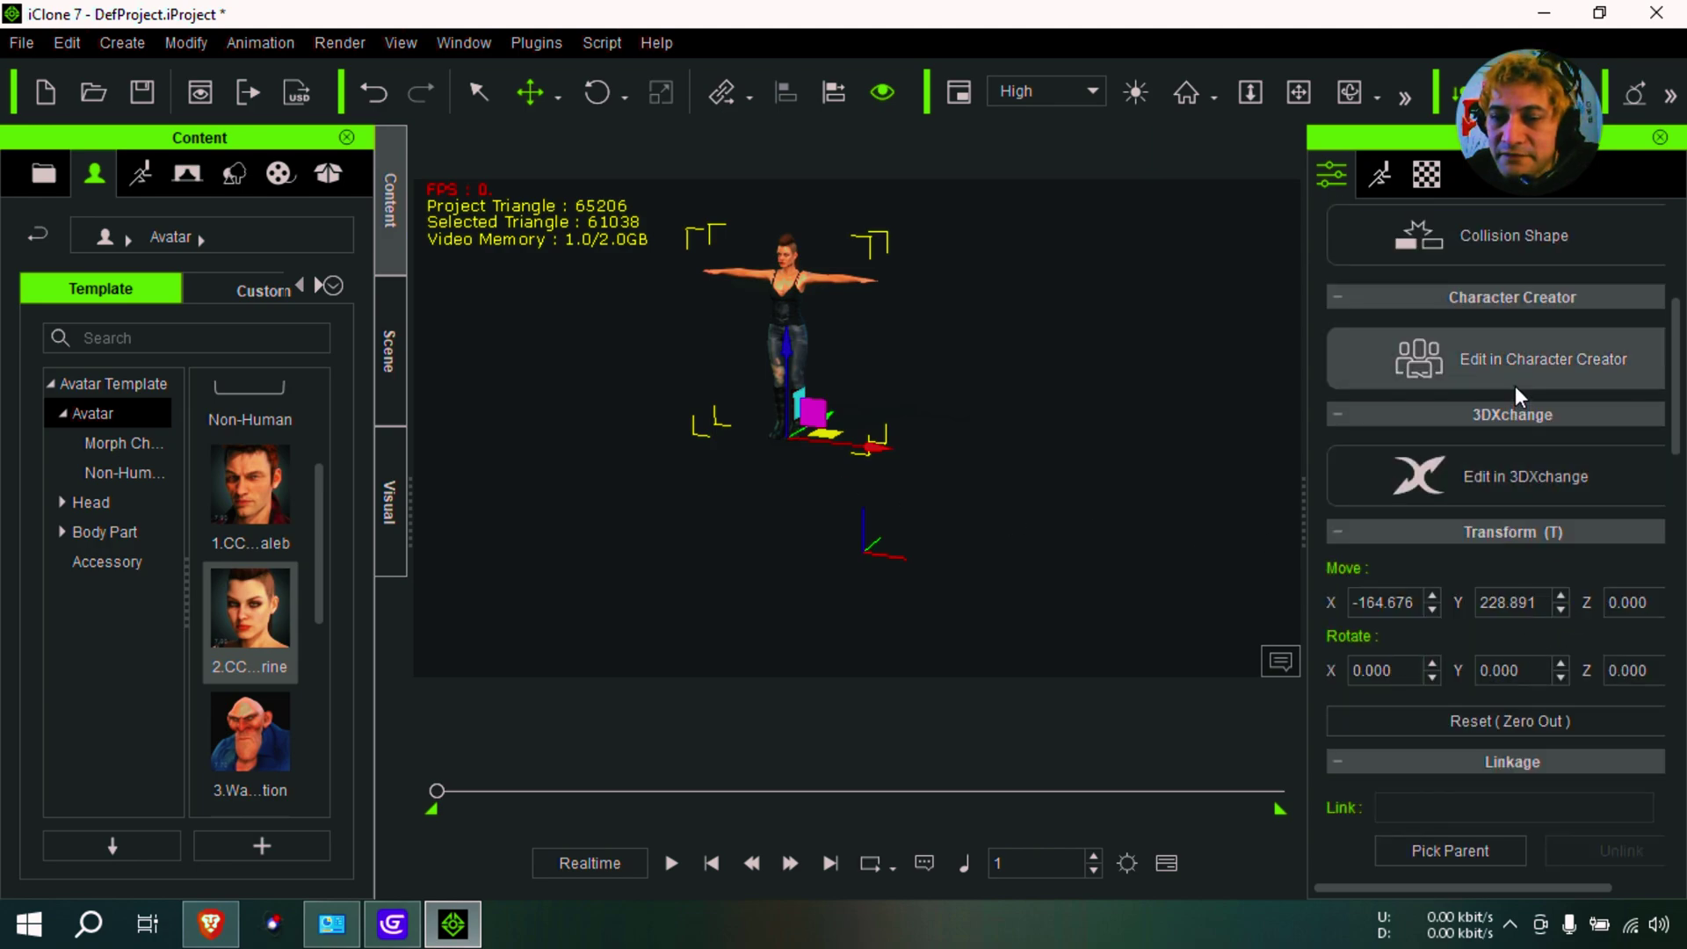
{"action": "scroll", "coordinate": [1533, 729], "scroll_direction": "down", "scroll_amount": 1}
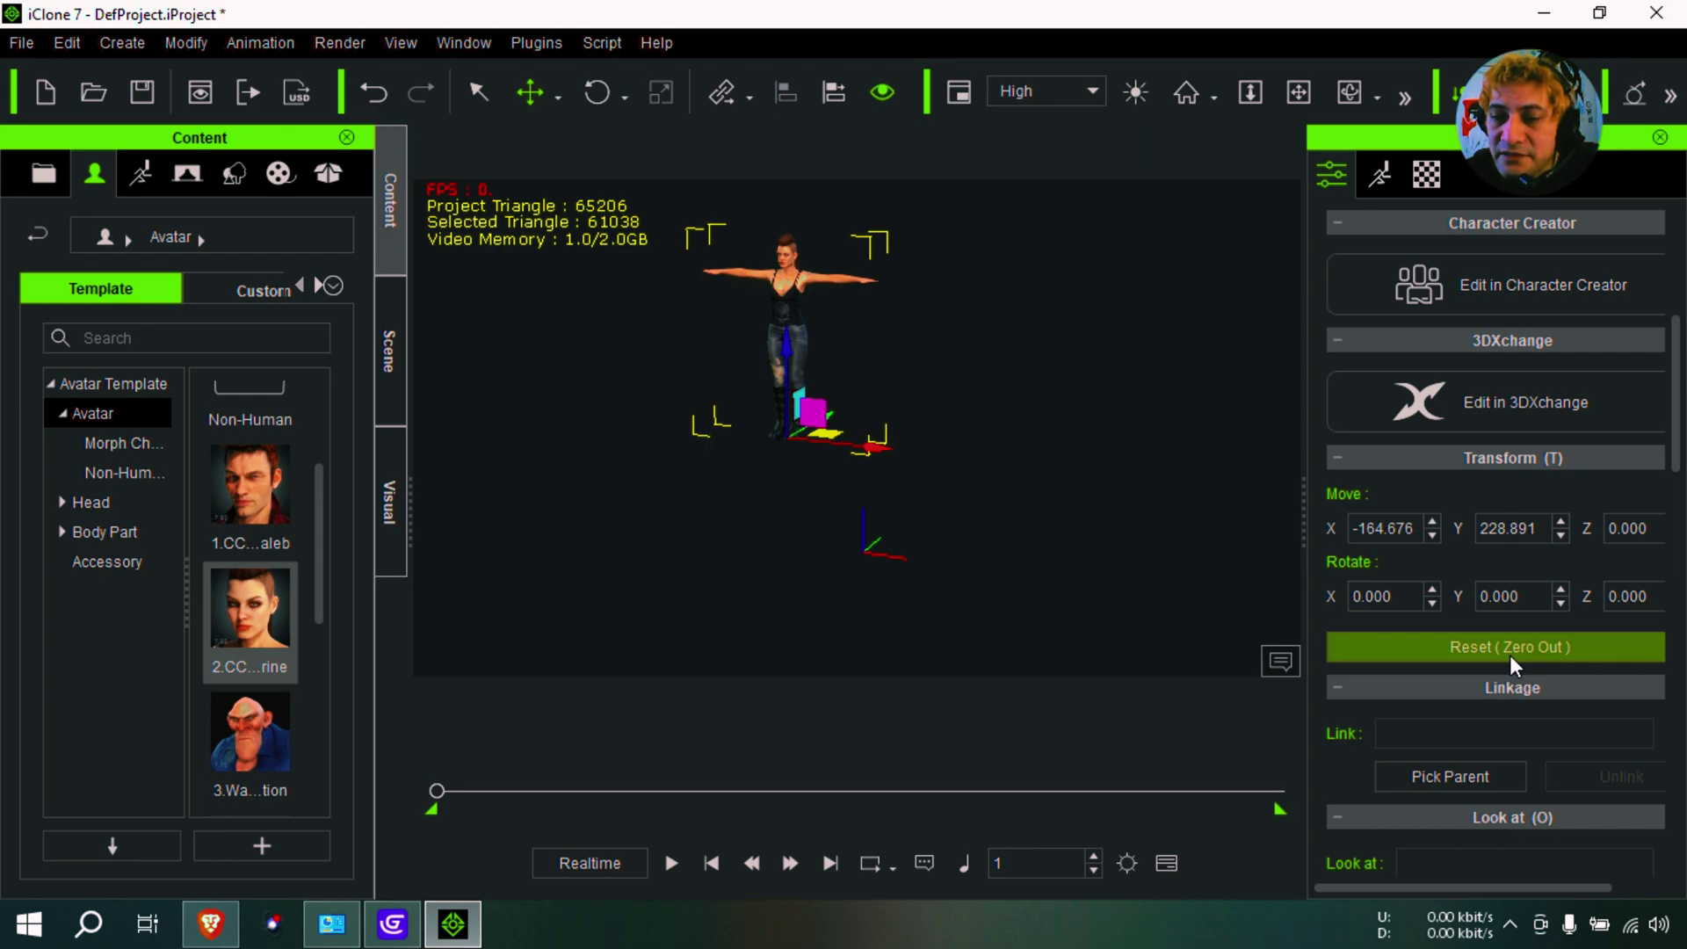
{"action": "left_click", "coordinate": [1513, 650]}
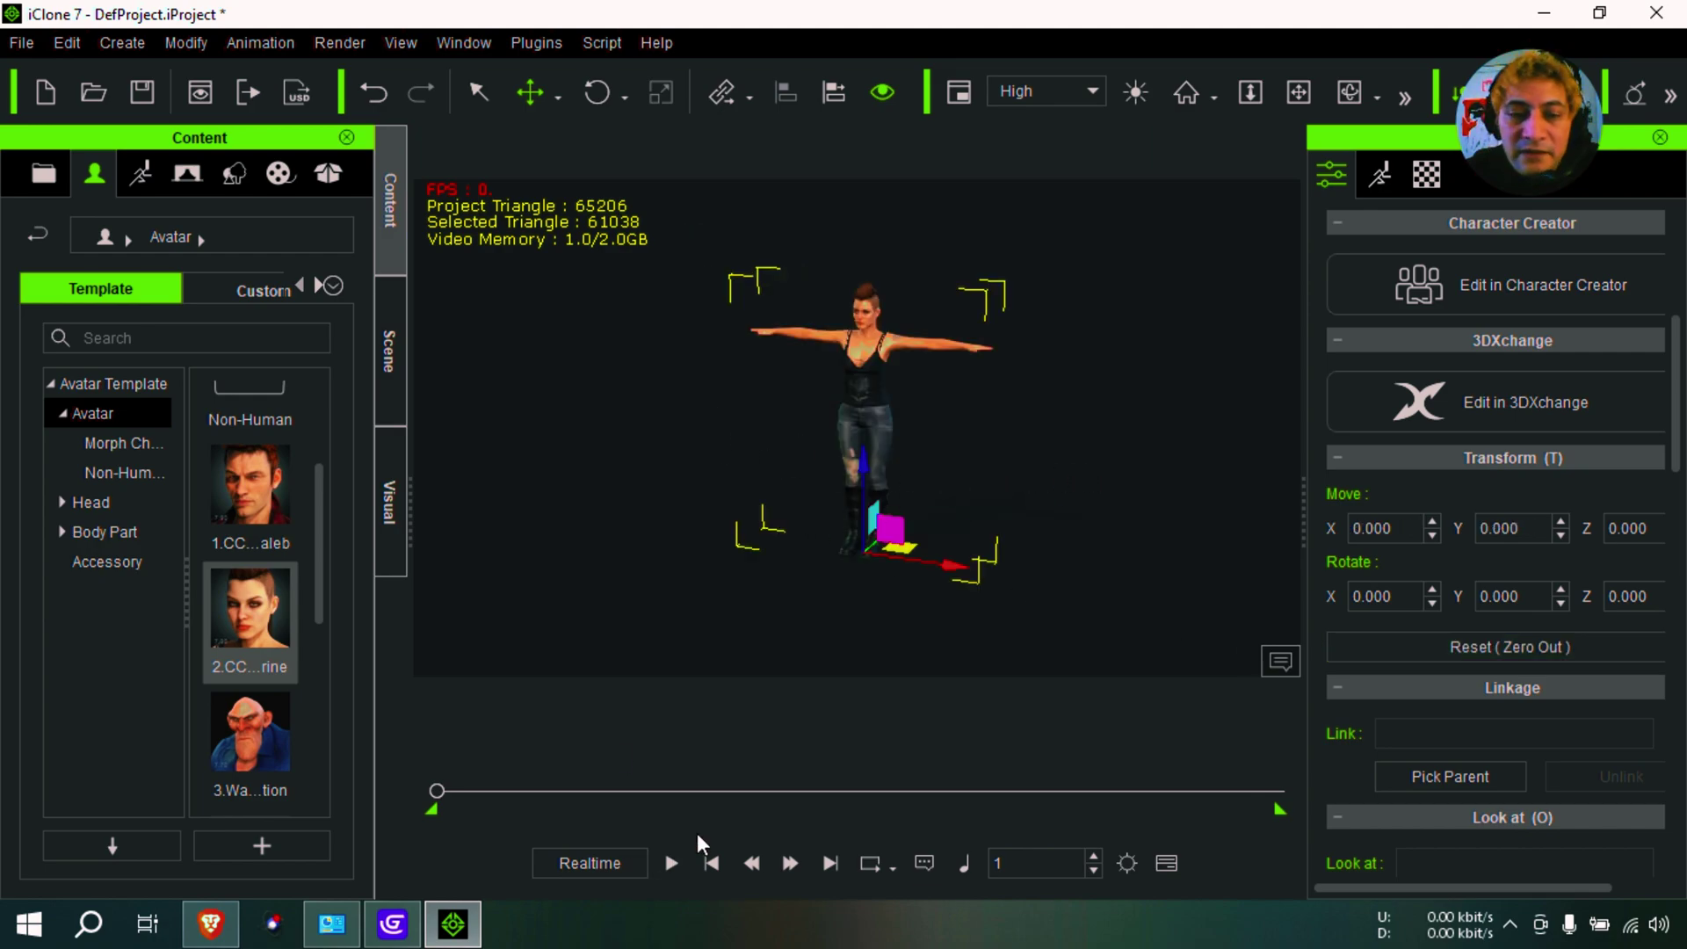
{"action": "left_click", "coordinate": [266, 41]}
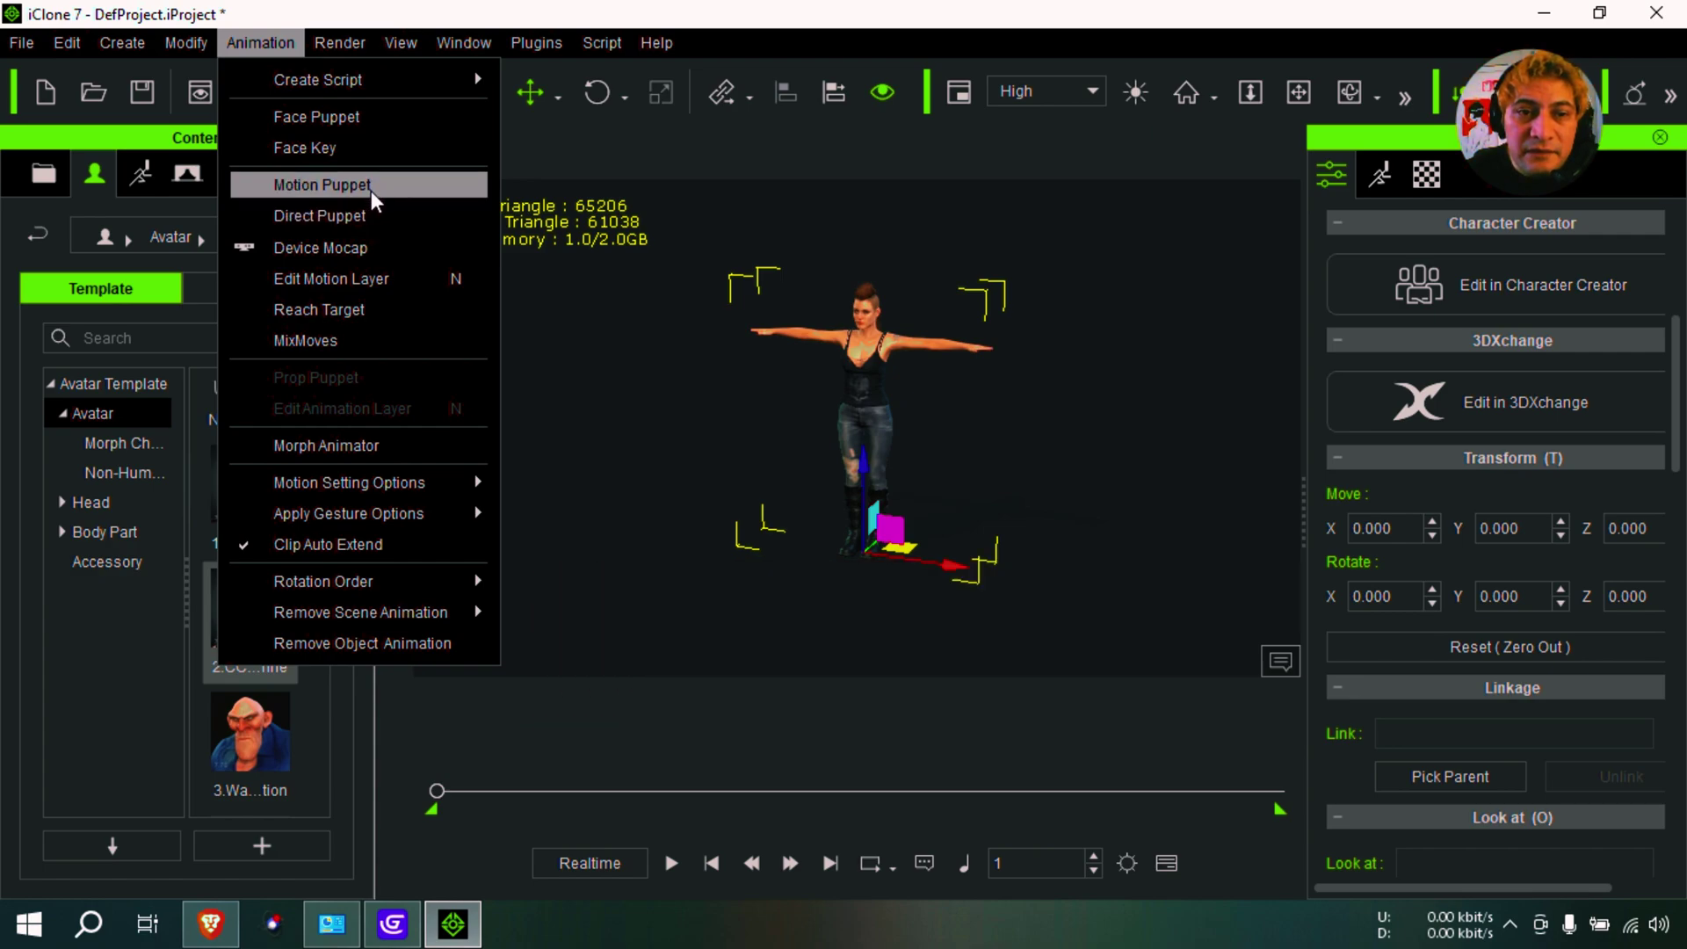
Pick a female preset from Motion Puppet's Move category and preview the walk on the avatar.
{"action": "key", "text": "Escape"}
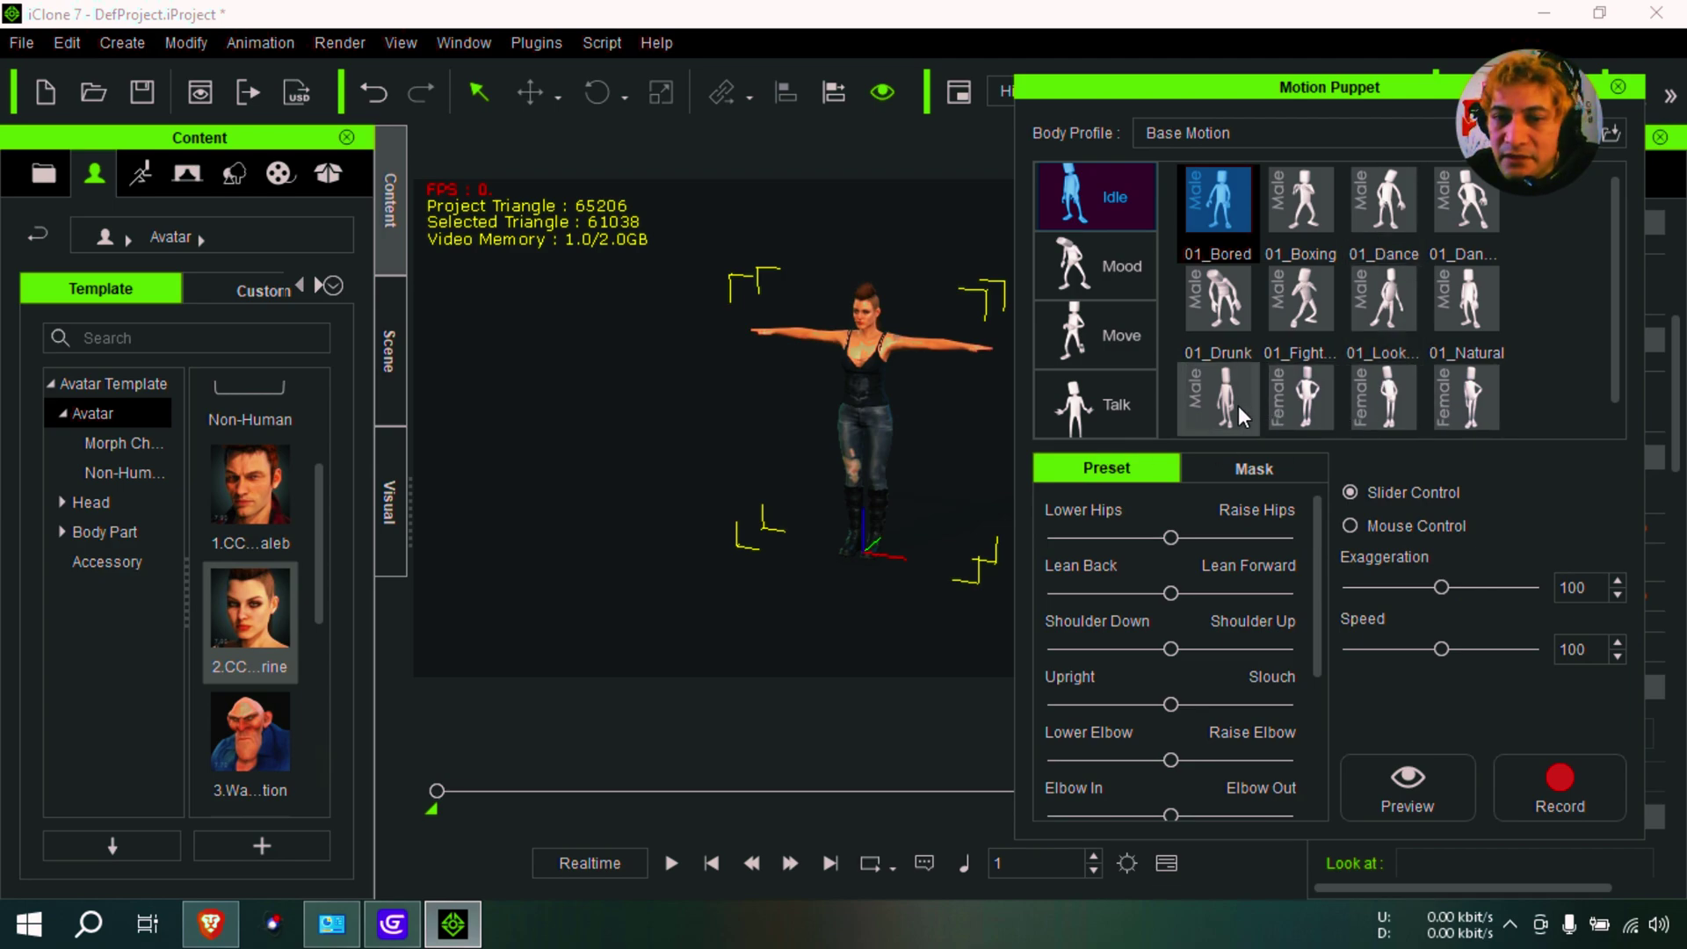
{"action": "left_click", "coordinate": [1402, 416]}
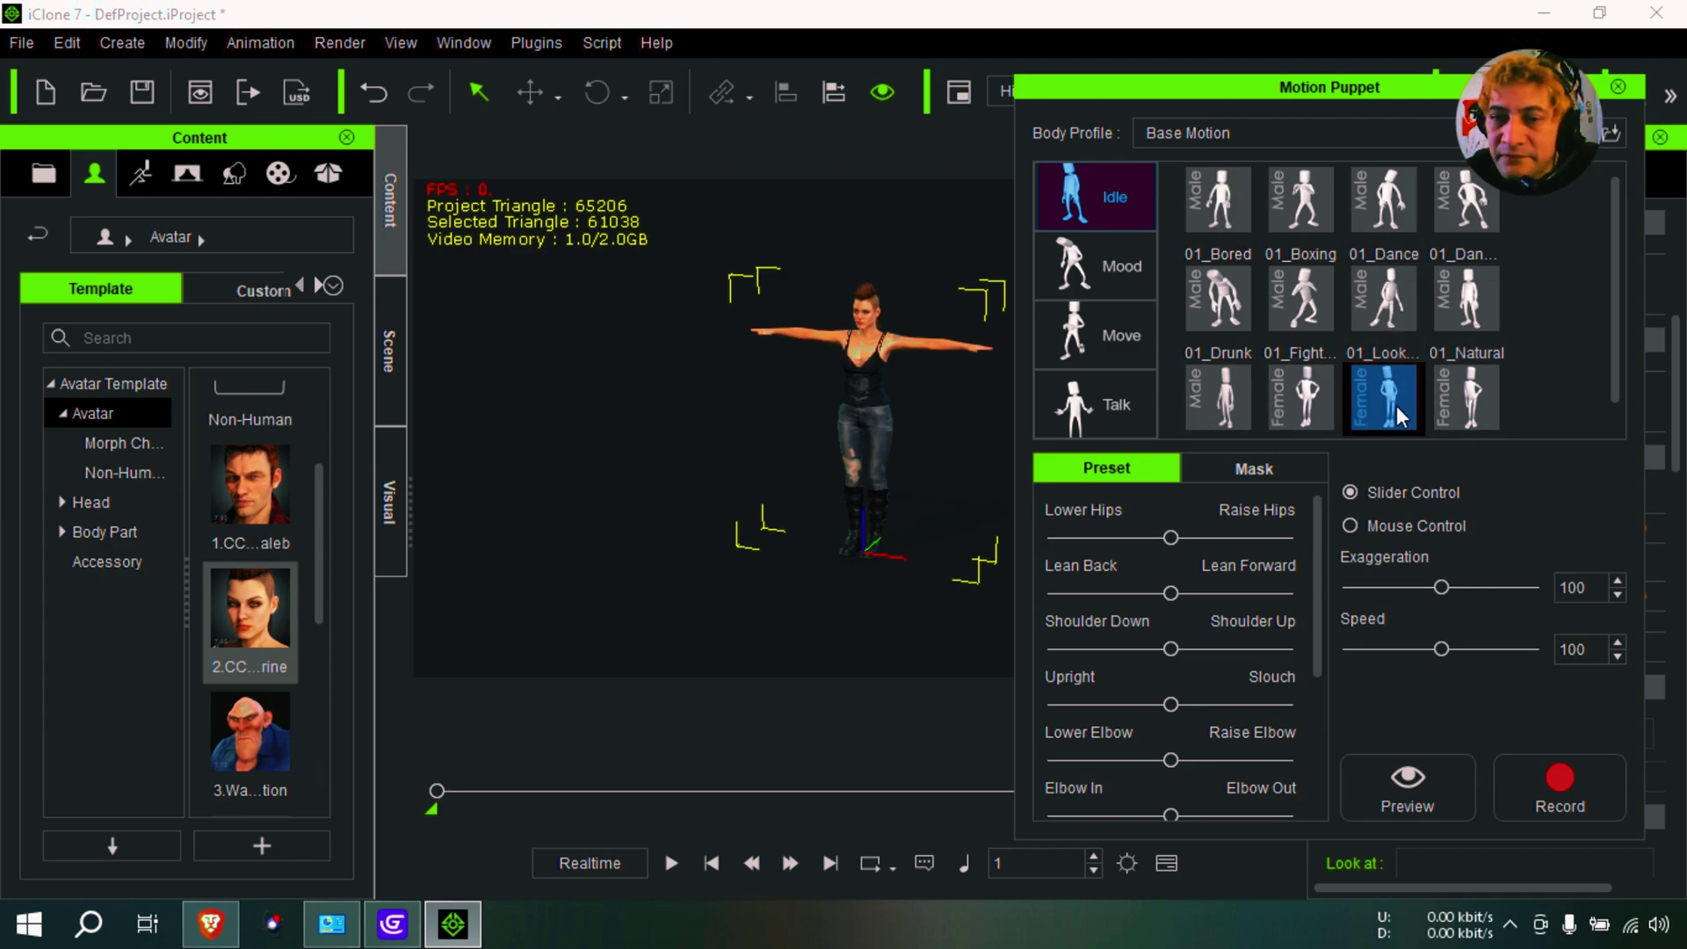
{"action": "left_click", "coordinate": [1105, 338]}
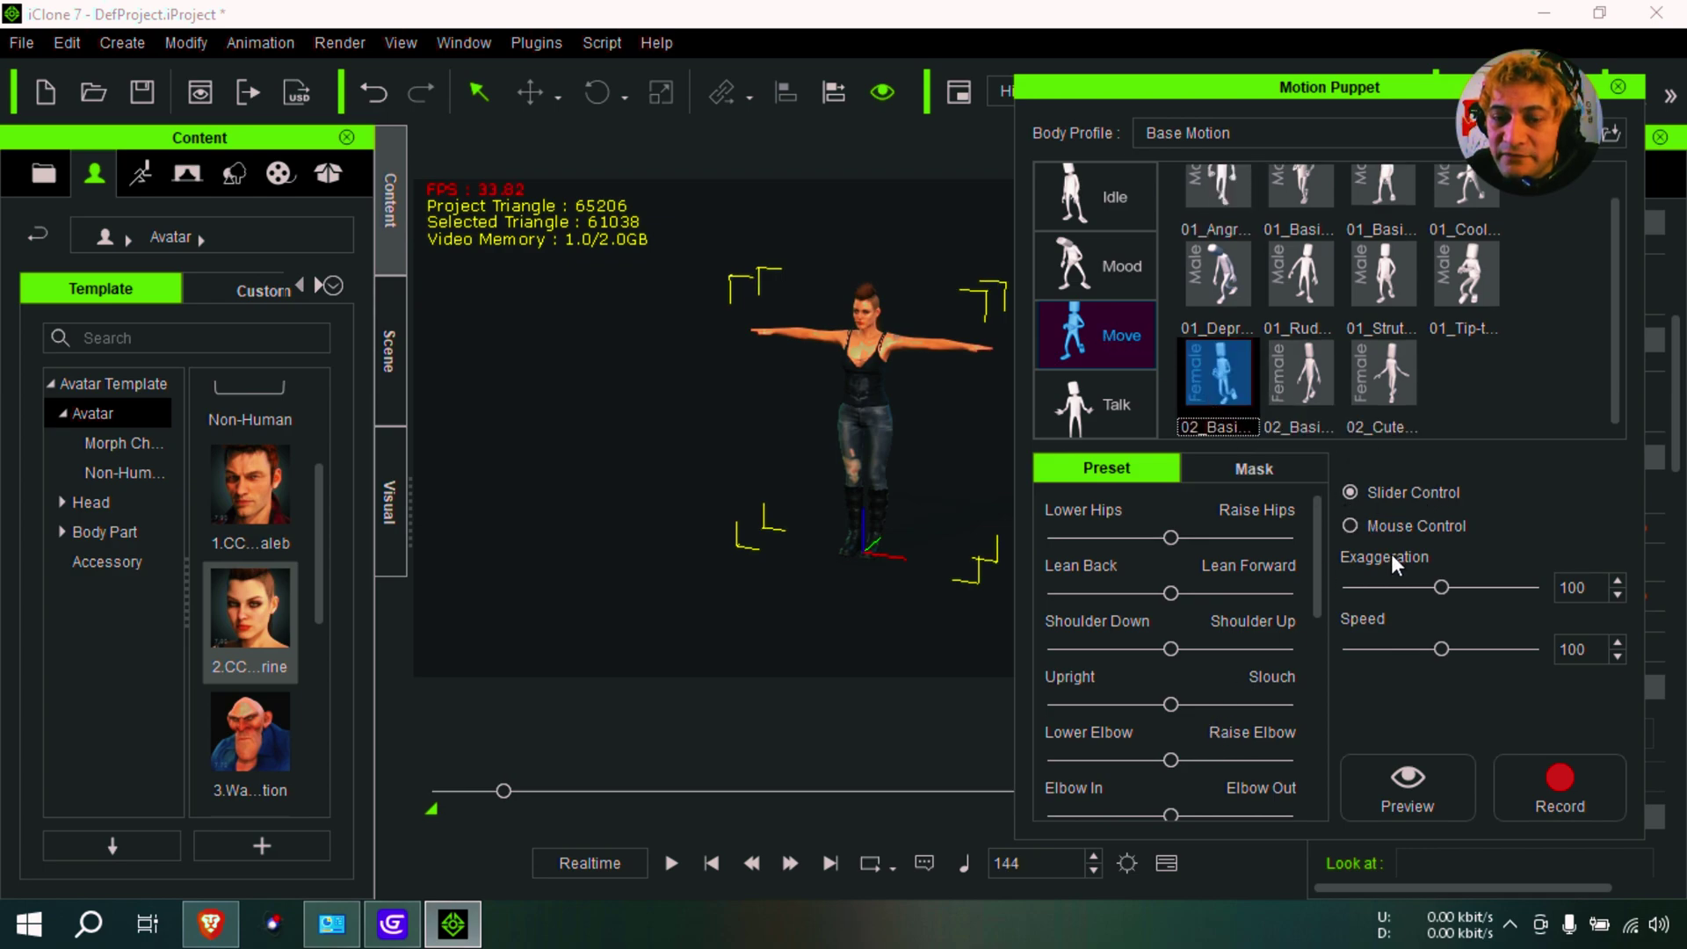
{"action": "left_click_drag", "start_coordinate": [1221, 86], "coordinate": [1245, 70]}
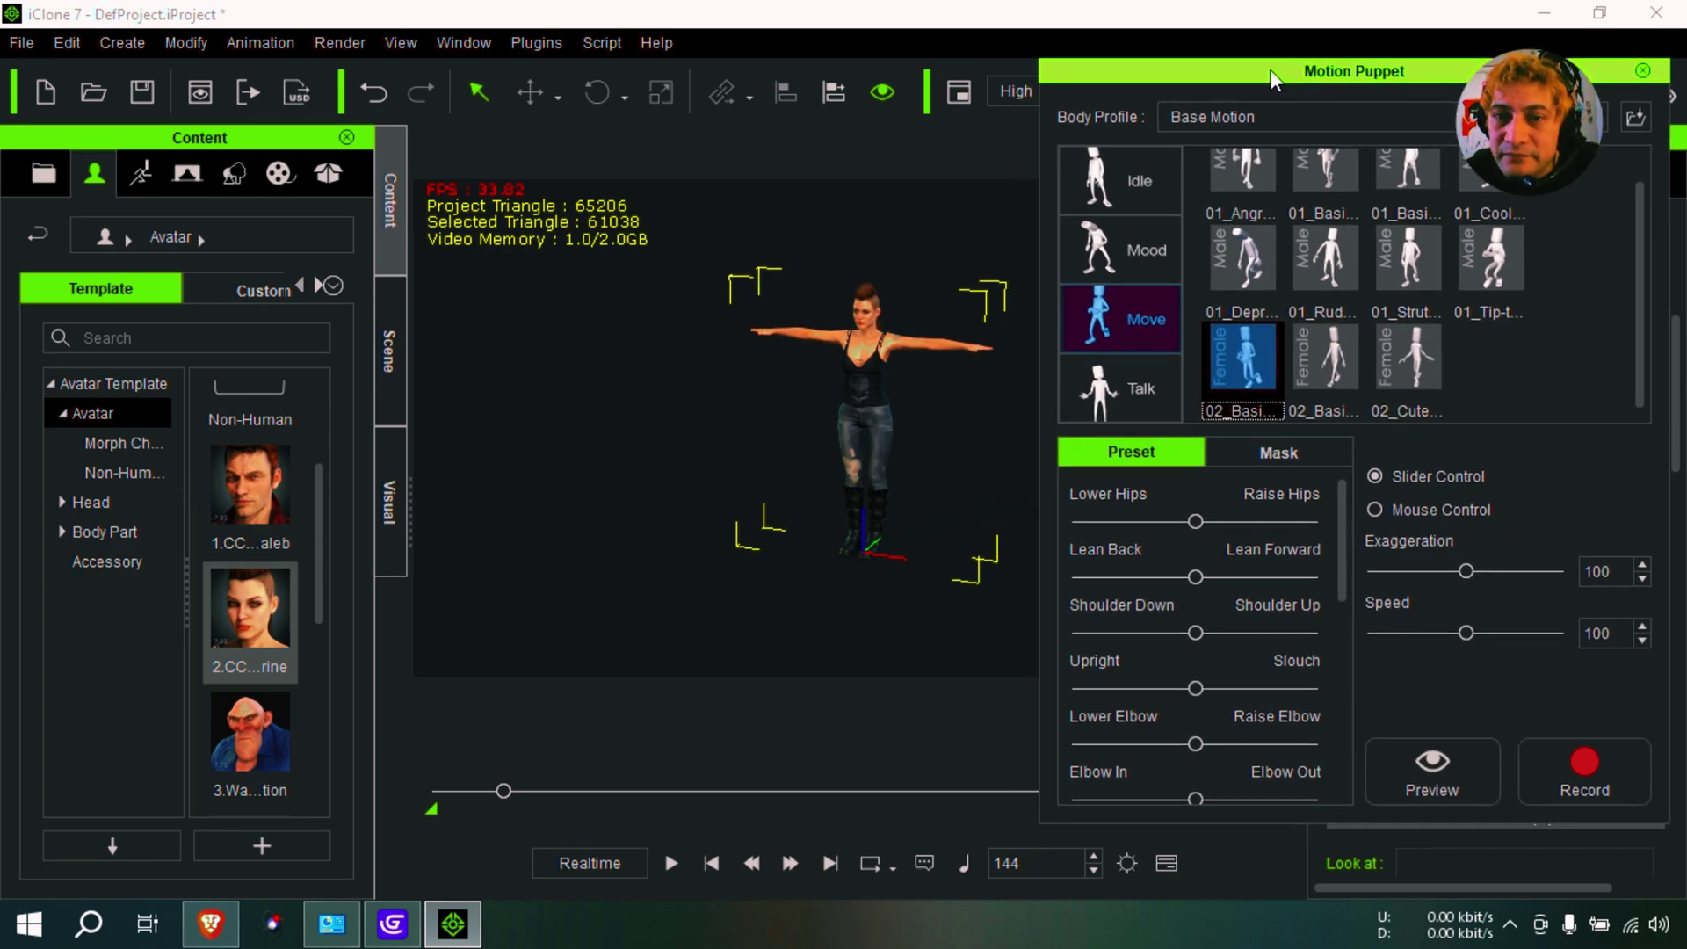
{"action": "left_click", "coordinate": [1451, 790]}
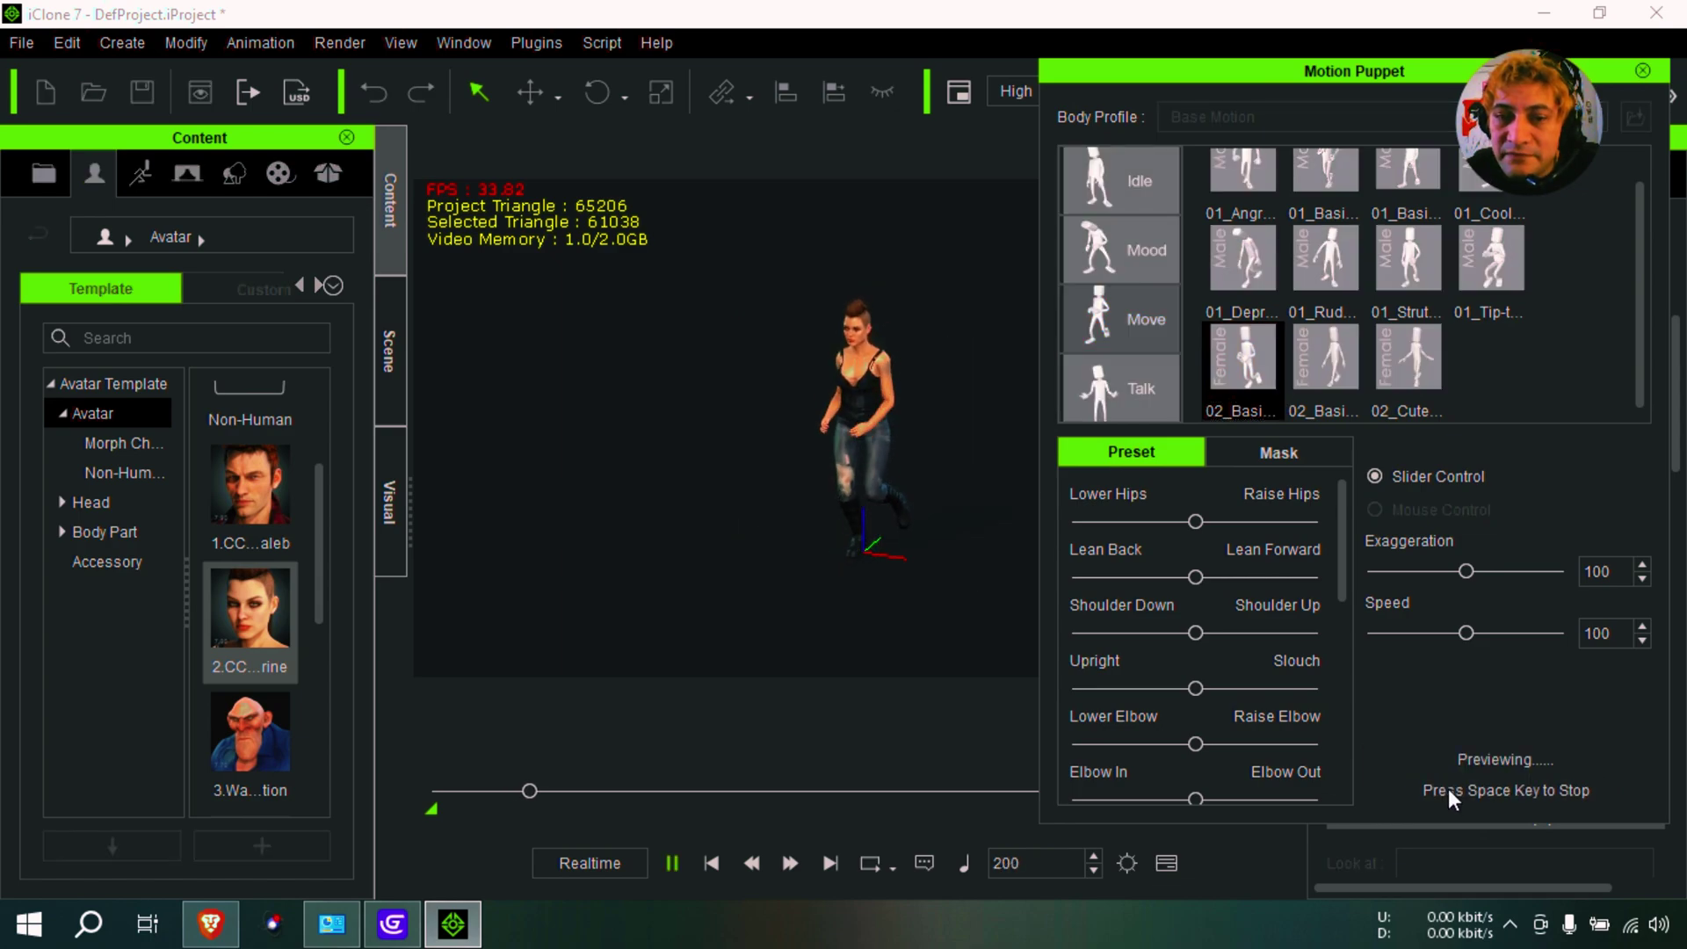
{"action": "key", "text": "space"}
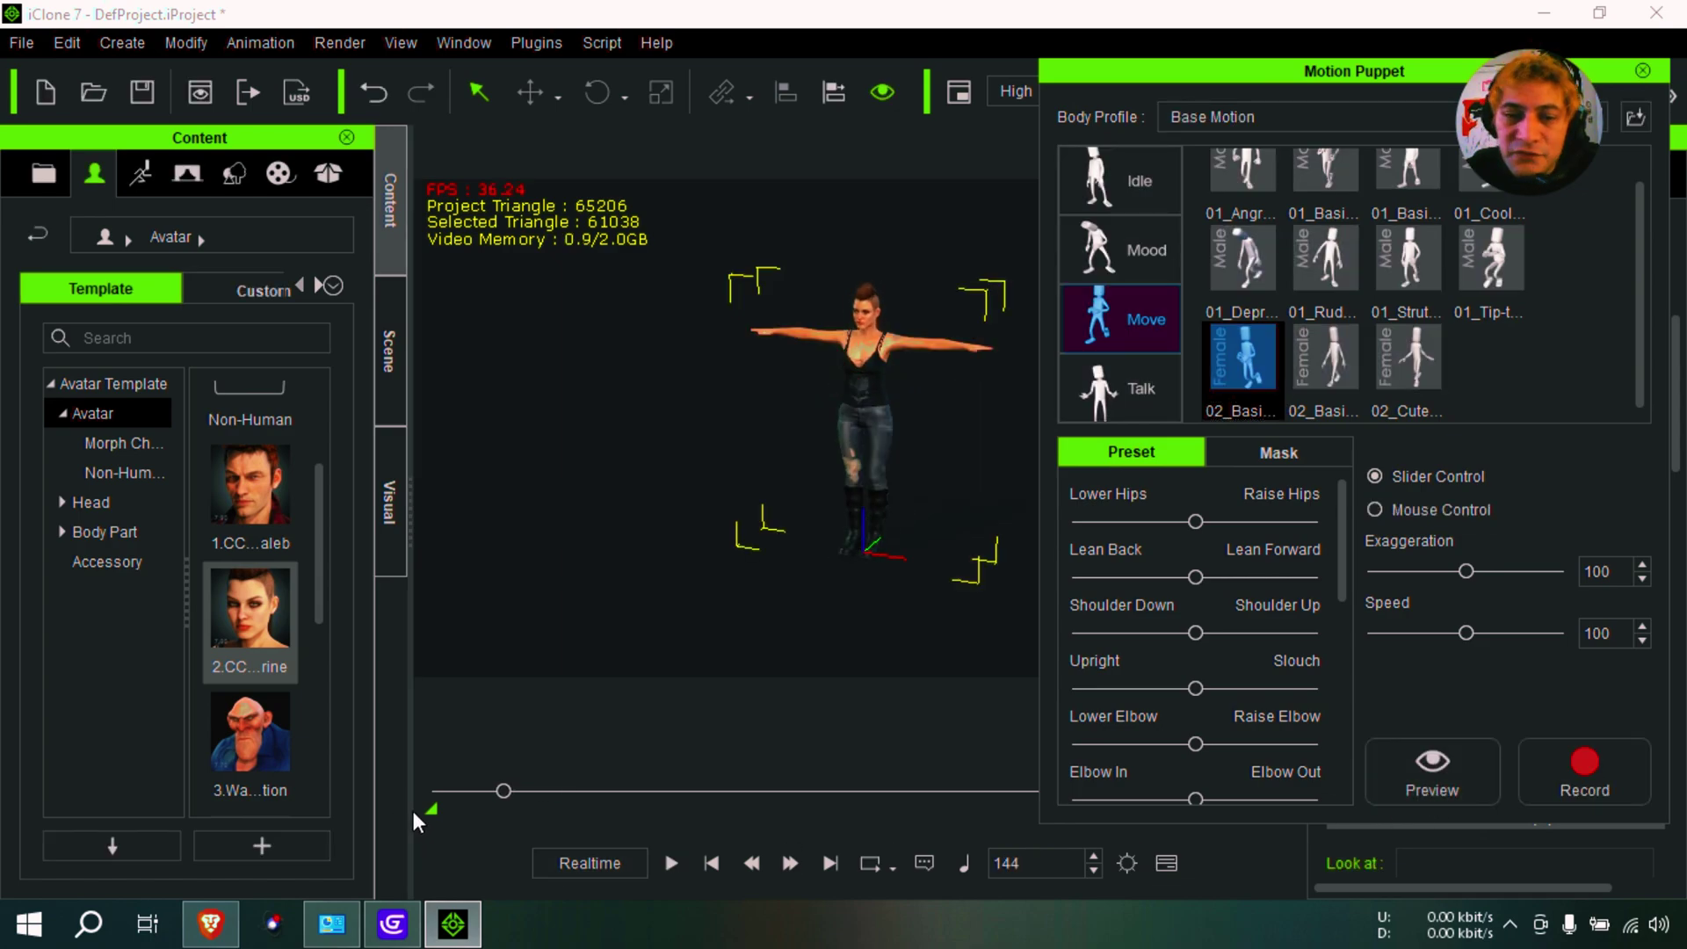
Rewind to frame 1 and record one pass of the walk.
{"action": "left_click_drag", "start_coordinate": [503, 795], "coordinate": [369, 798]}
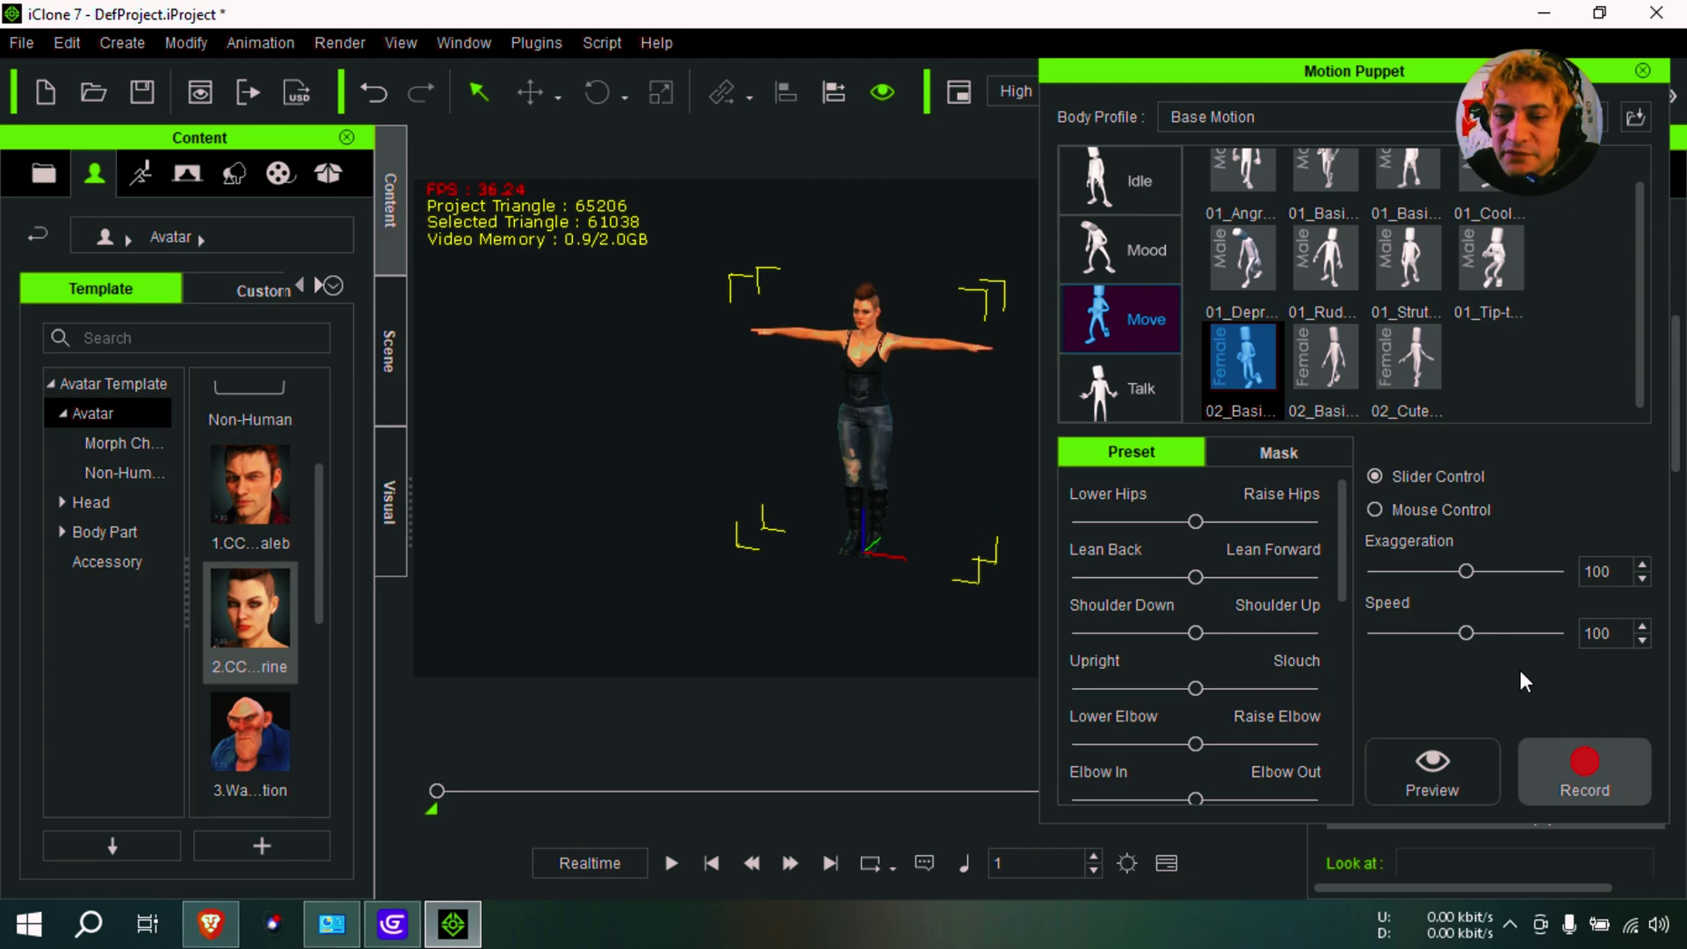
{"action": "left_click", "coordinate": [1584, 773]}
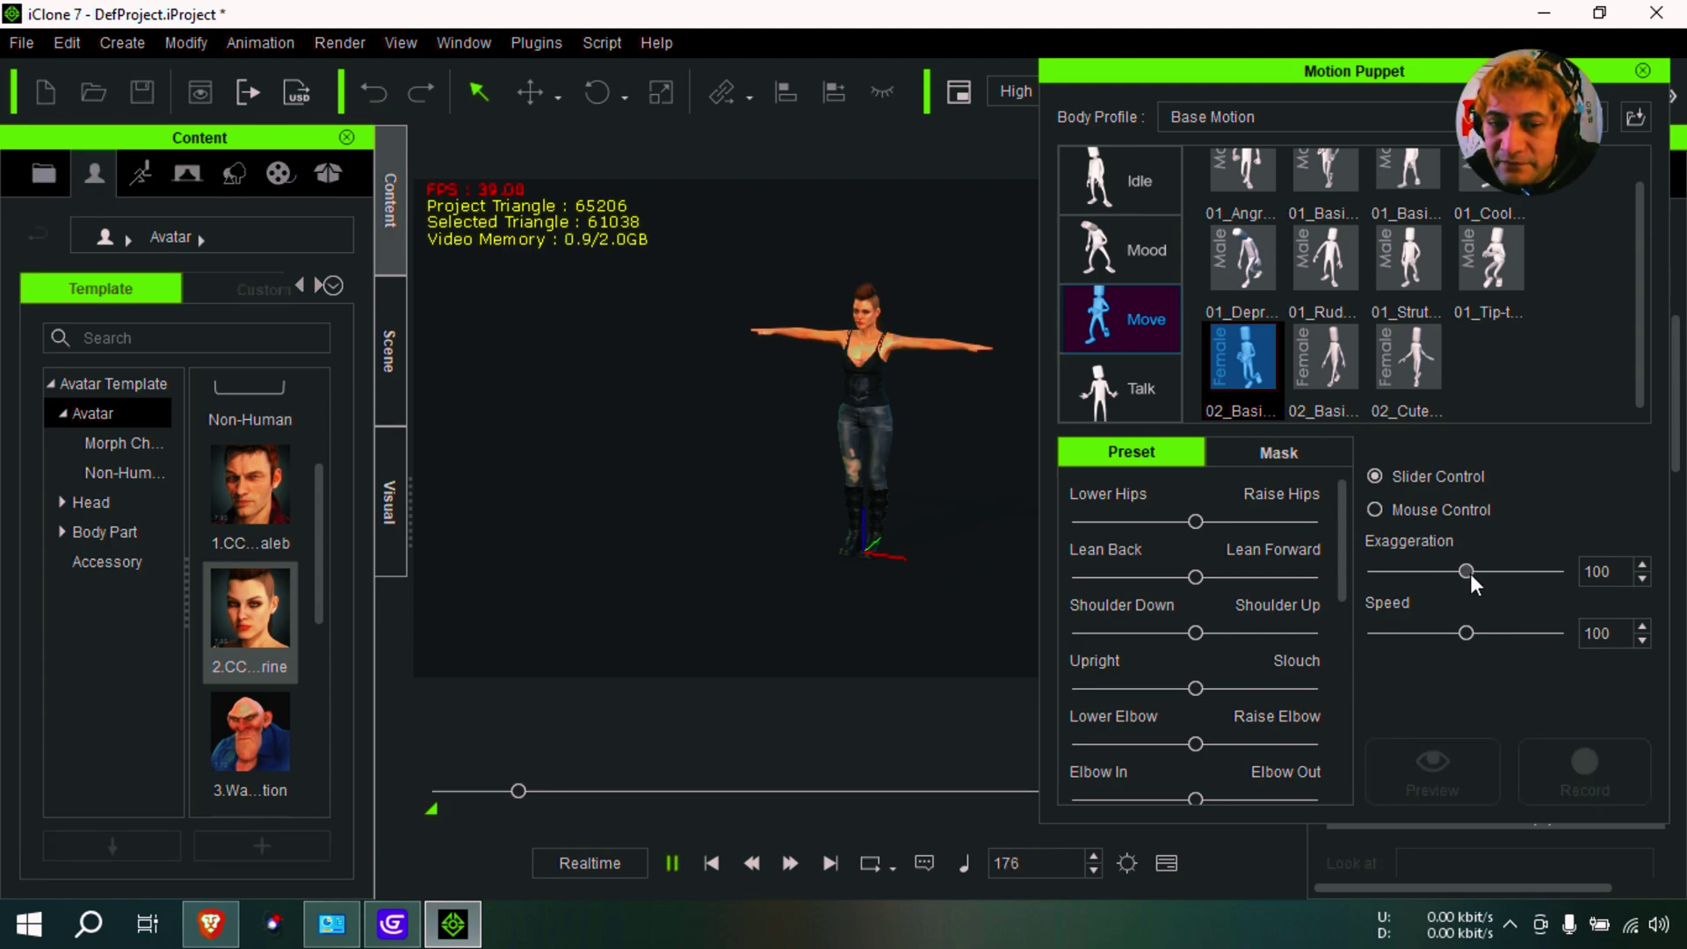
{"action": "key", "text": "space"}
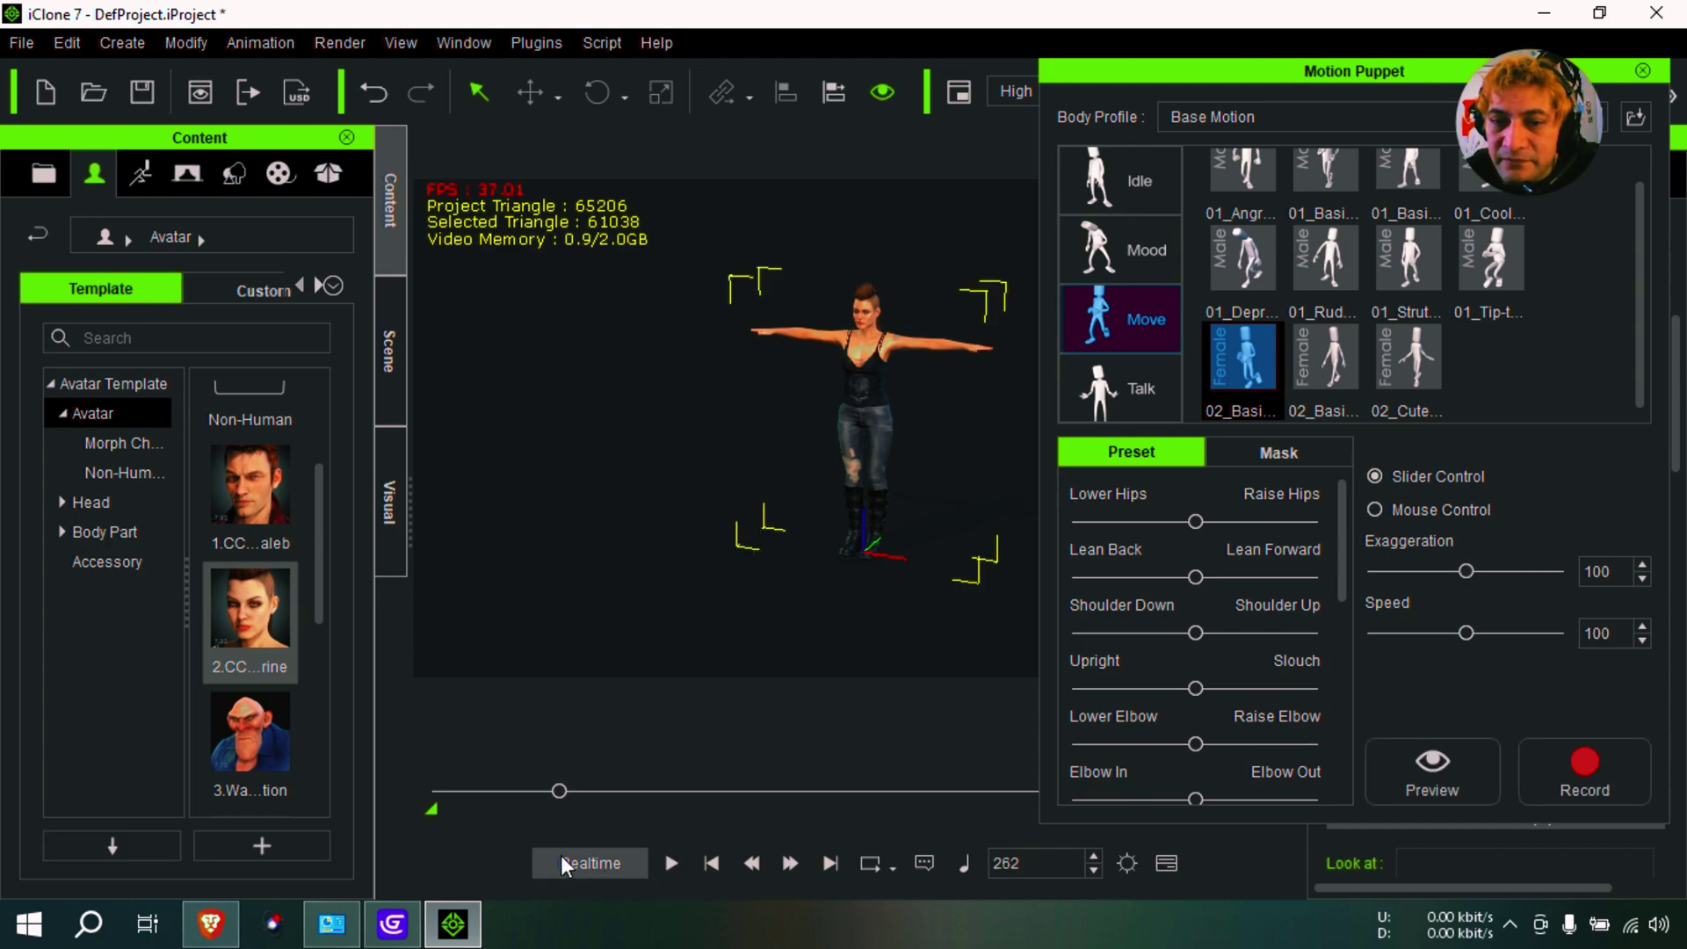
Preview the walk again with raised Exaggeration and Speed set to 124.
{"action": "left_click", "coordinate": [431, 806]}
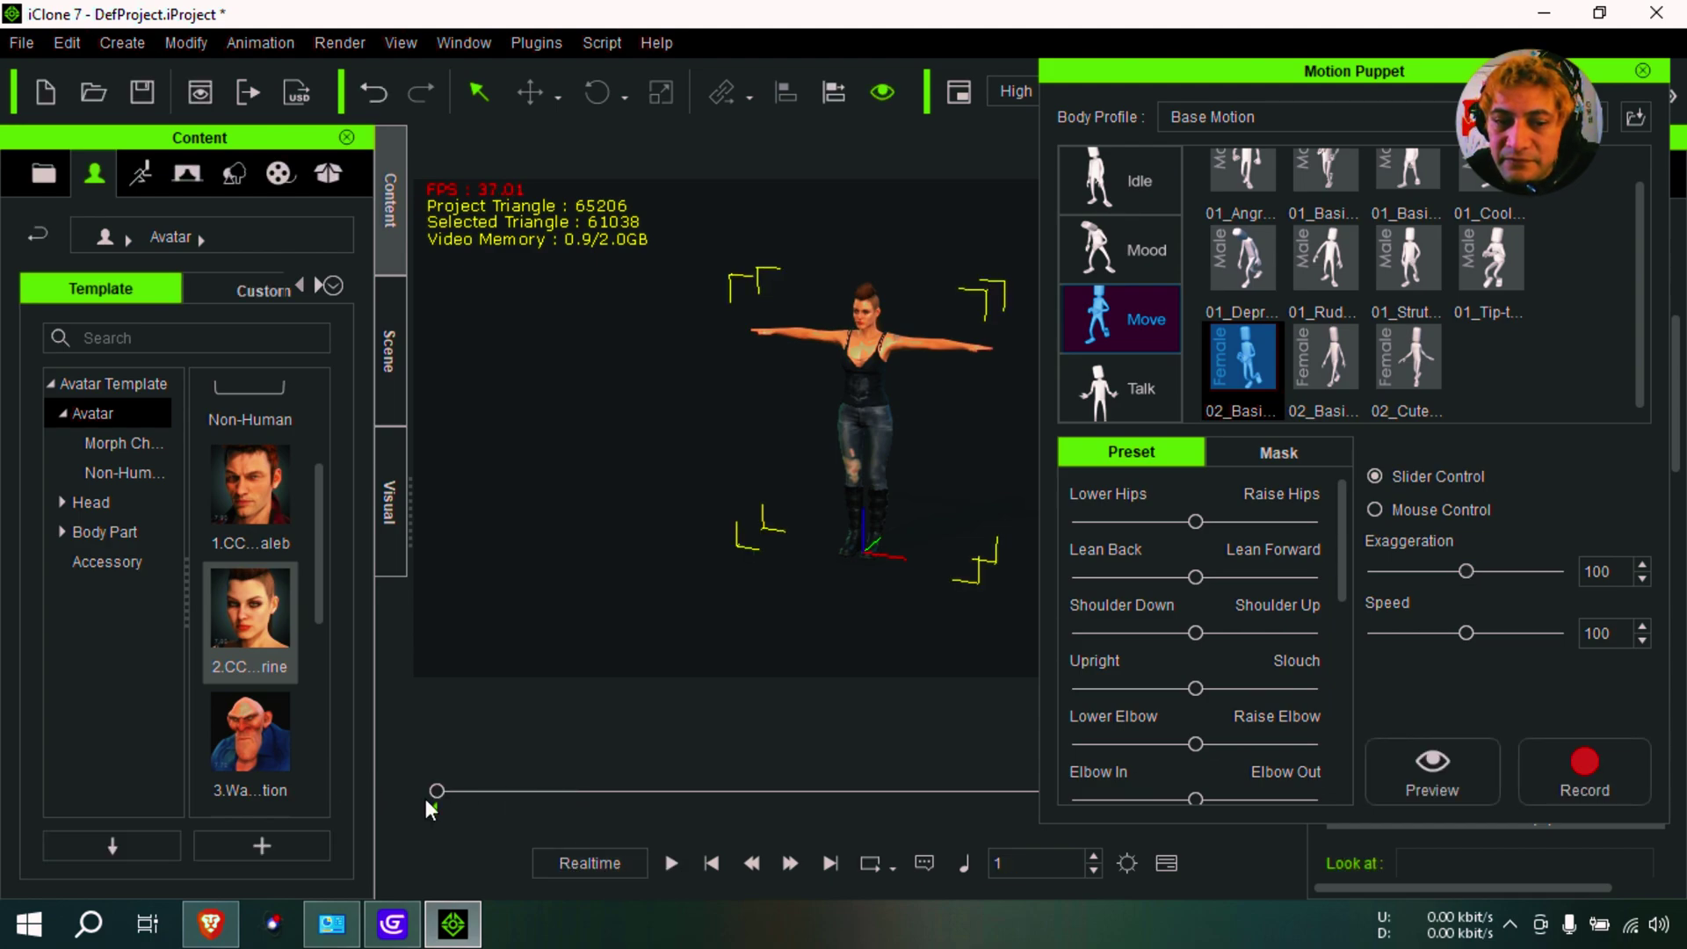
{"action": "left_click", "coordinate": [1442, 757]}
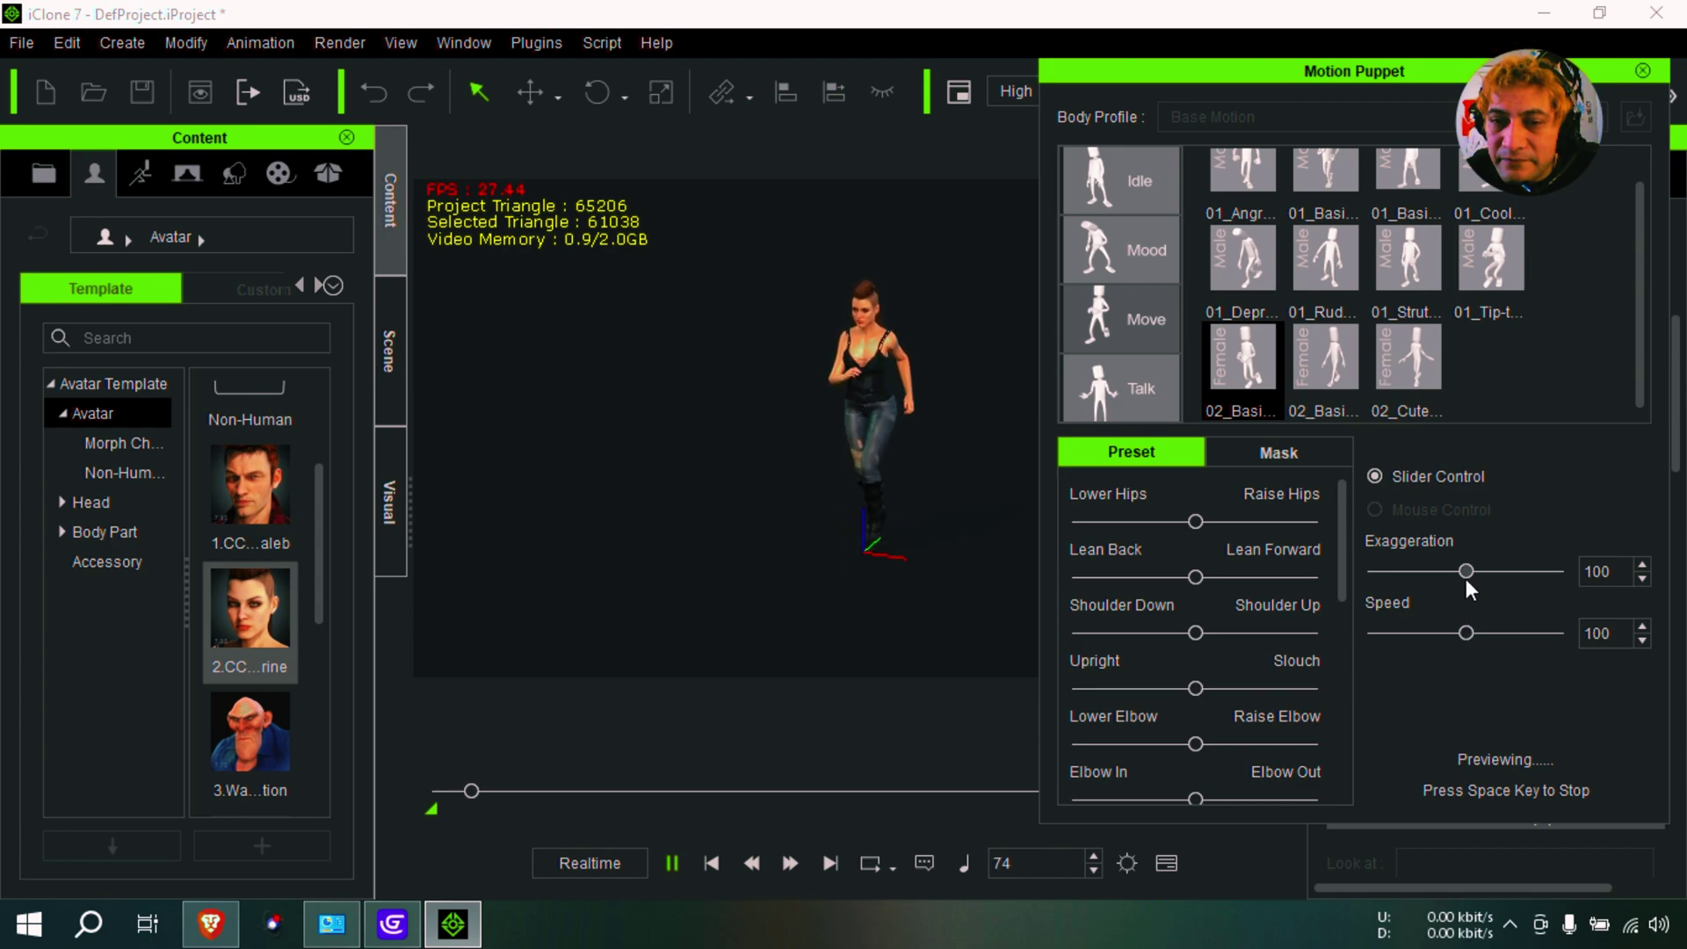
{"action": "mouse_move", "coordinate": [1472, 571]}
{"action": "left_mouse_down"}
{"action": "mouse_move", "coordinate": [1505, 578]}
{"action": "mouse_move", "coordinate": [1488, 573]}
{"action": "left_mouse_up"}
{"action": "left_click_drag", "start_coordinate": [1465, 632], "coordinate": [1481, 628]}
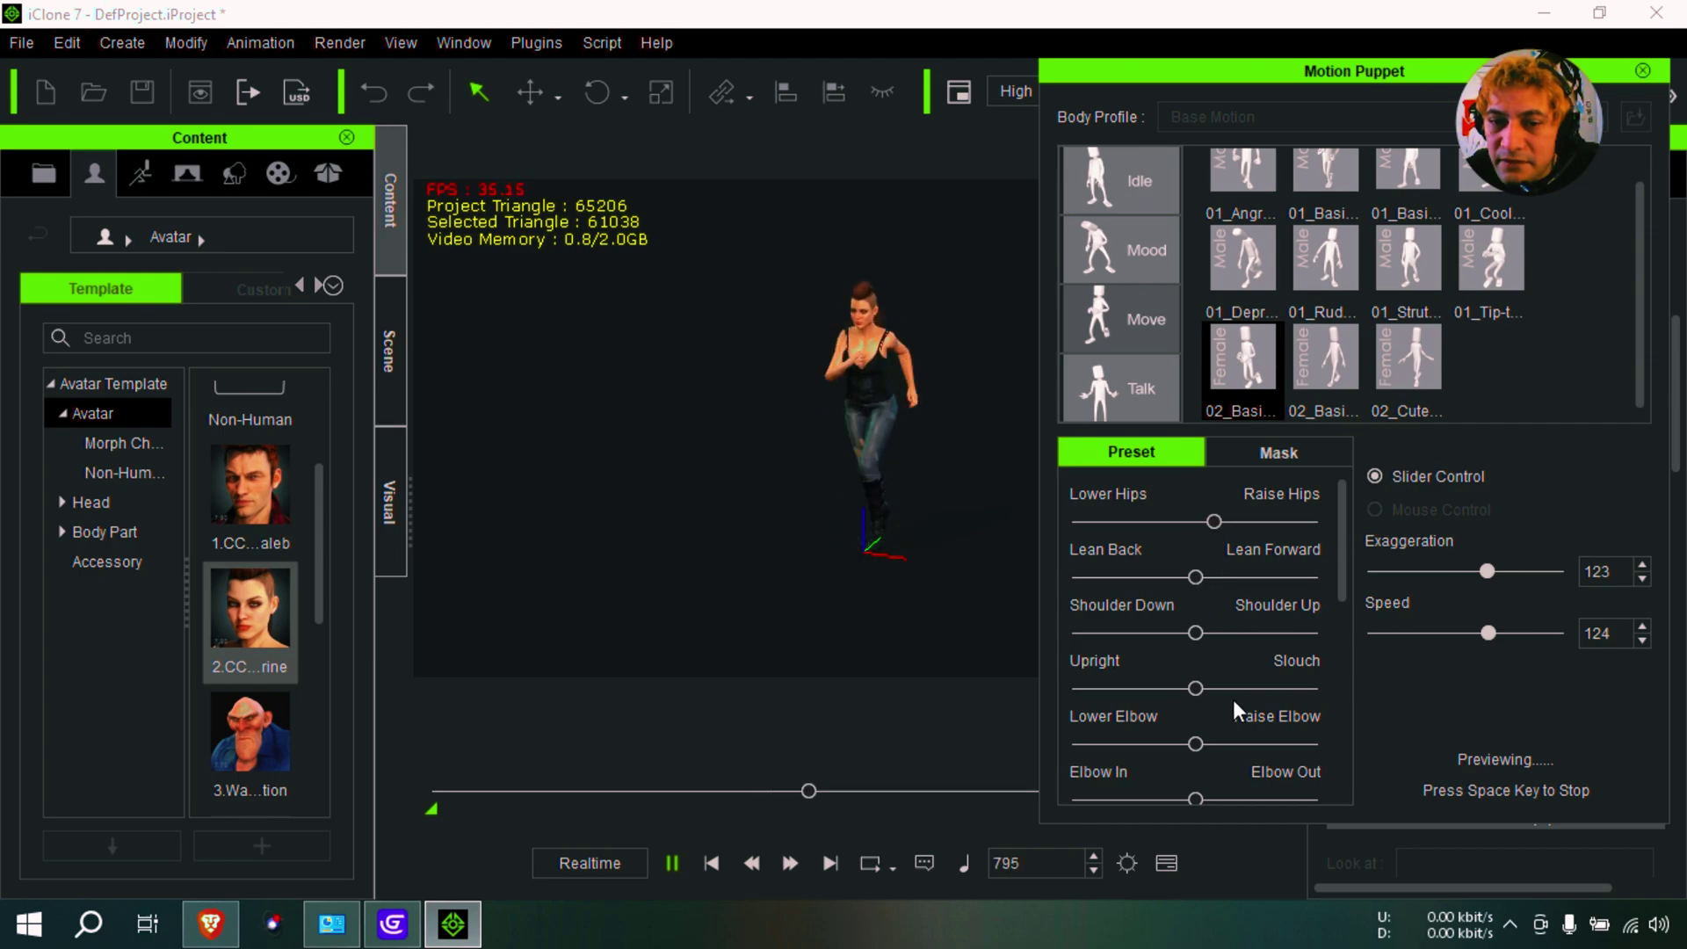
{"action": "key", "text": "space"}
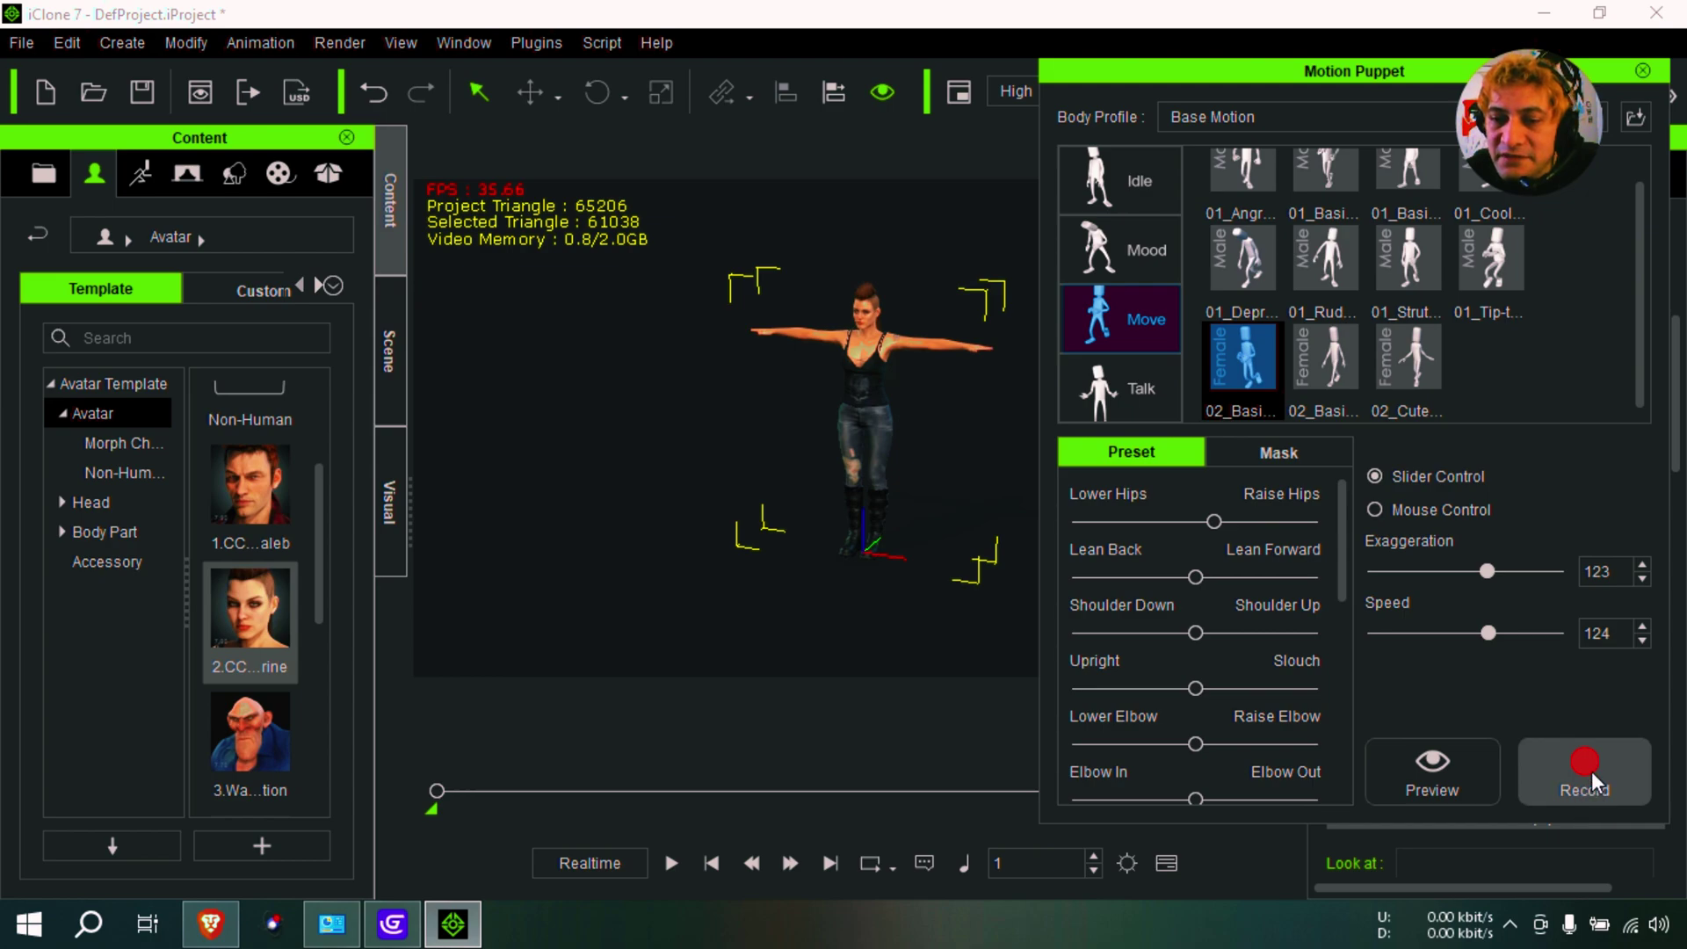
Record the tuned walk onto the avatar's timeline, running to about frame 230.
{"action": "left_click", "coordinate": [1590, 777]}
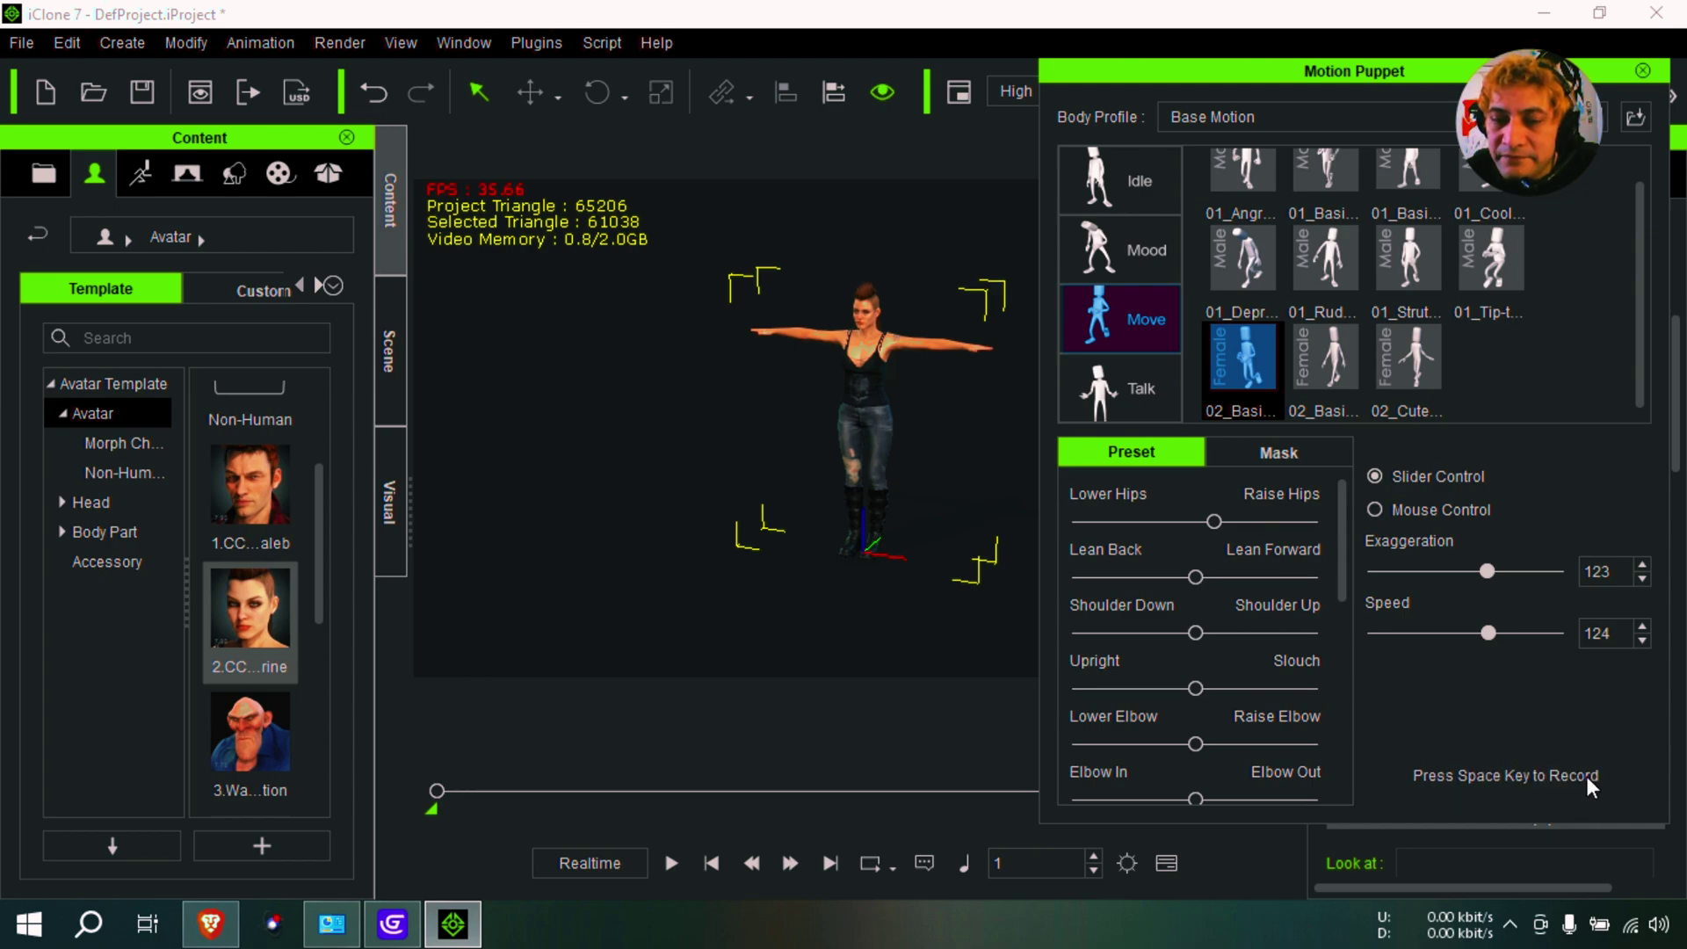
{"action": "key", "text": "space"}
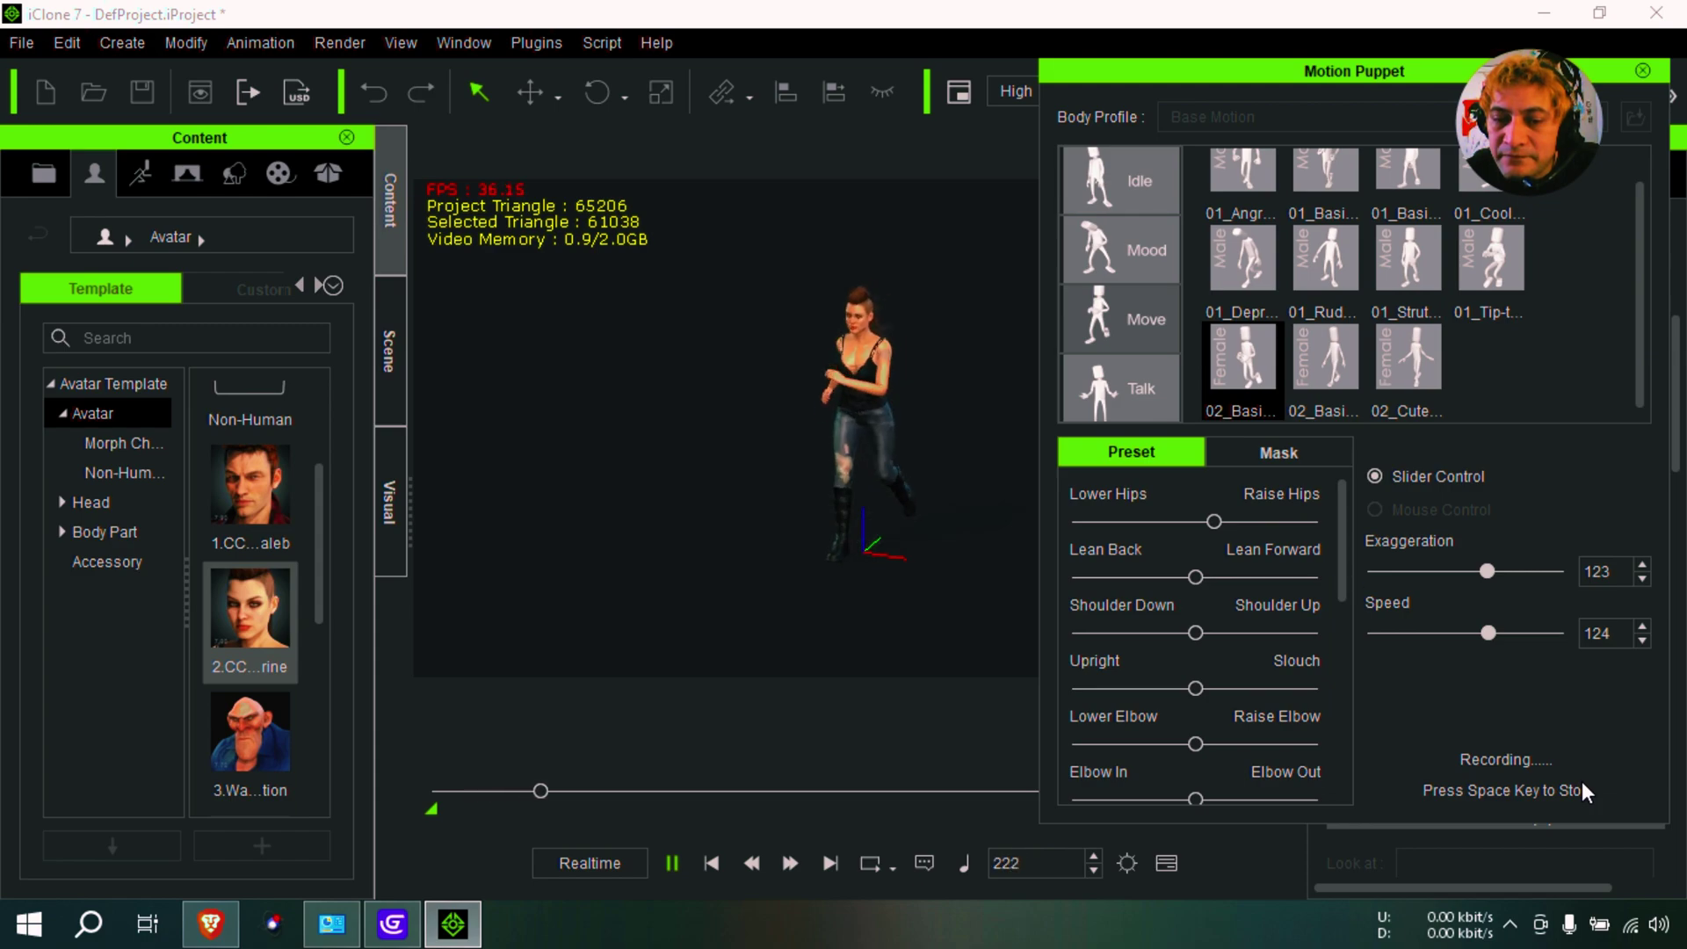
{"action": "key", "text": "space"}
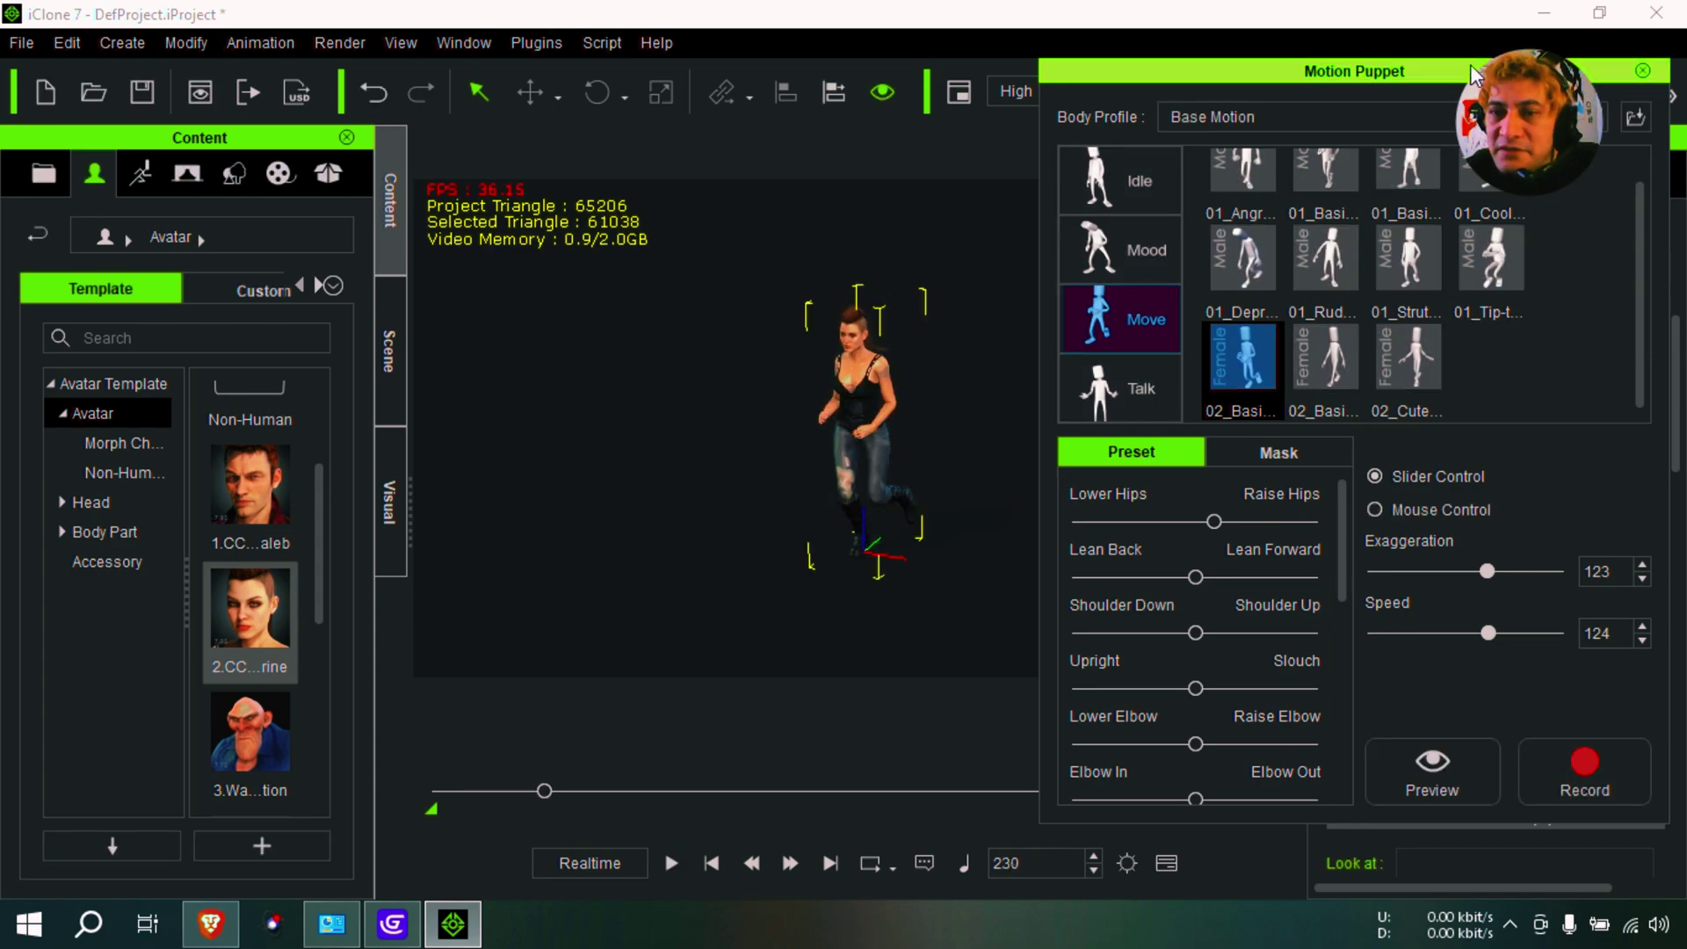
{"action": "left_click_drag", "start_coordinate": [1564, 79], "coordinate": [1392, 129]}
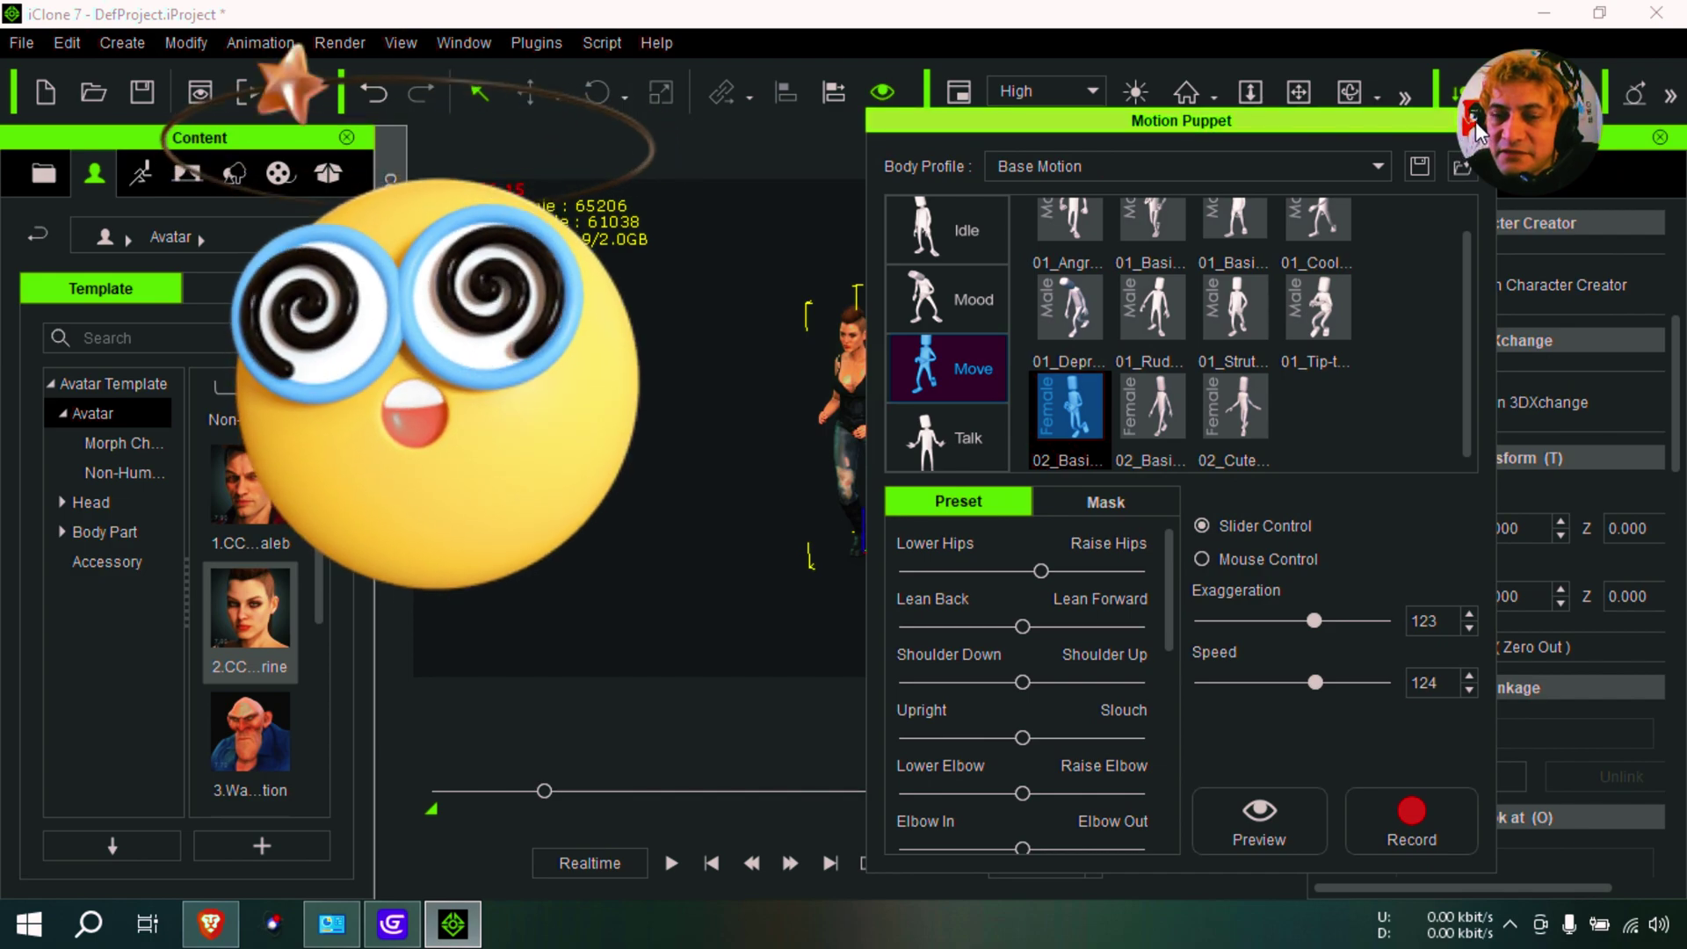
Close Motion Puppet, open the Timeline and scrub back to around frame 93.
{"action": "left_click", "coordinate": [1477, 125]}
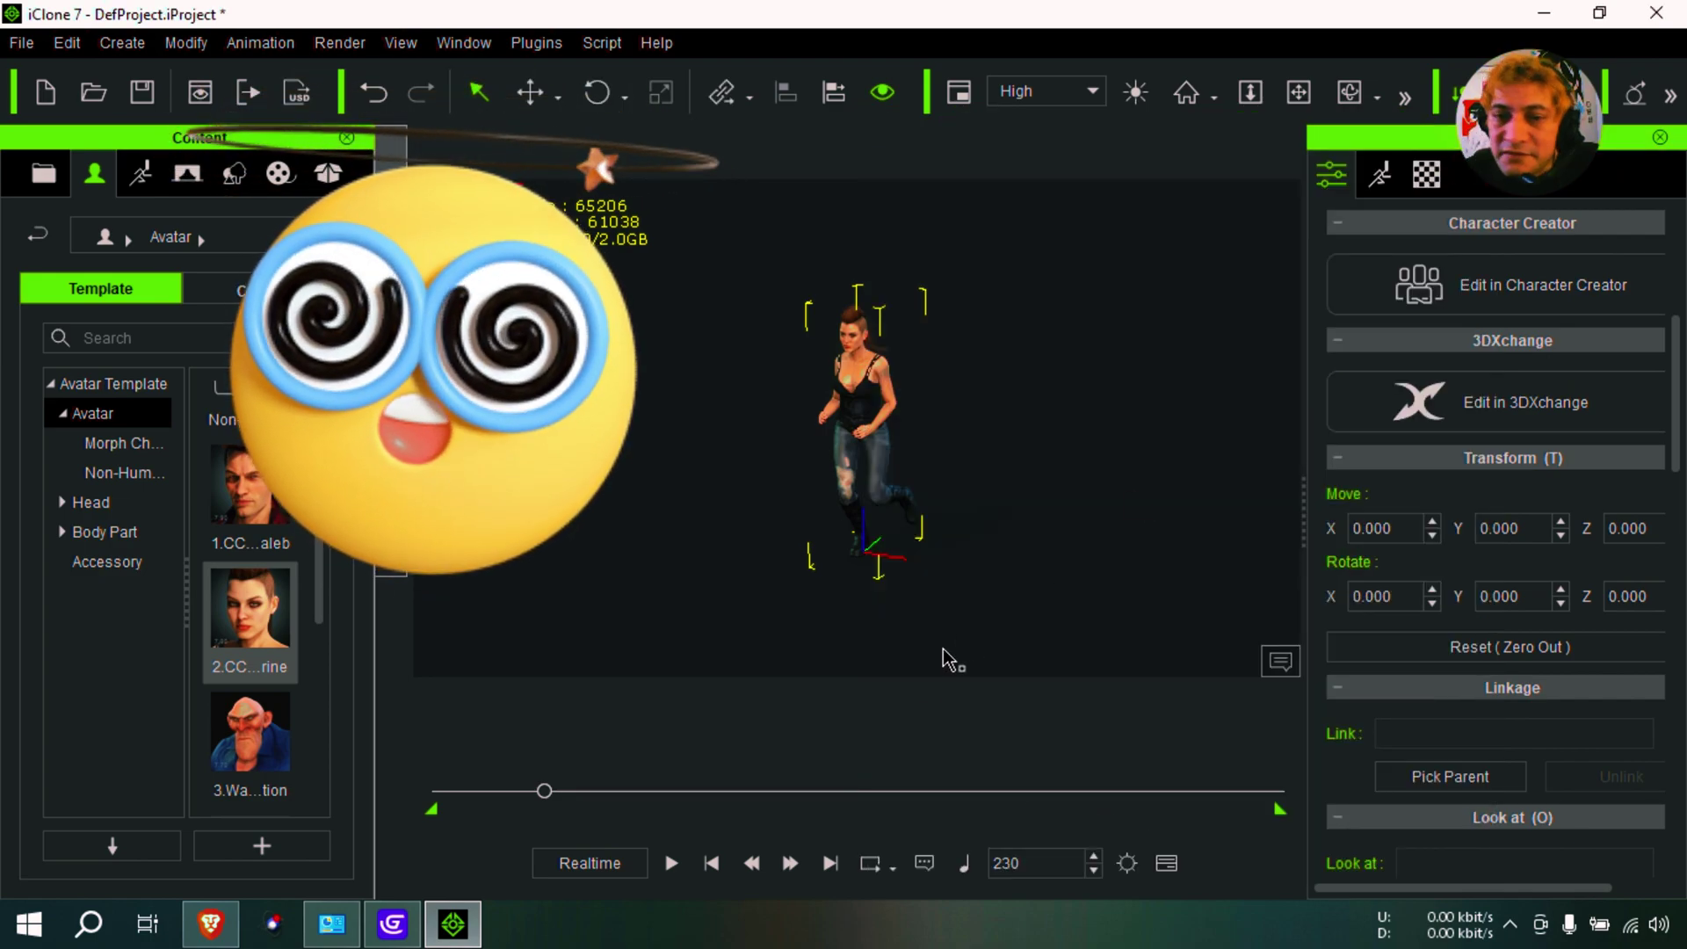
{"action": "left_click", "coordinate": [1163, 864]}
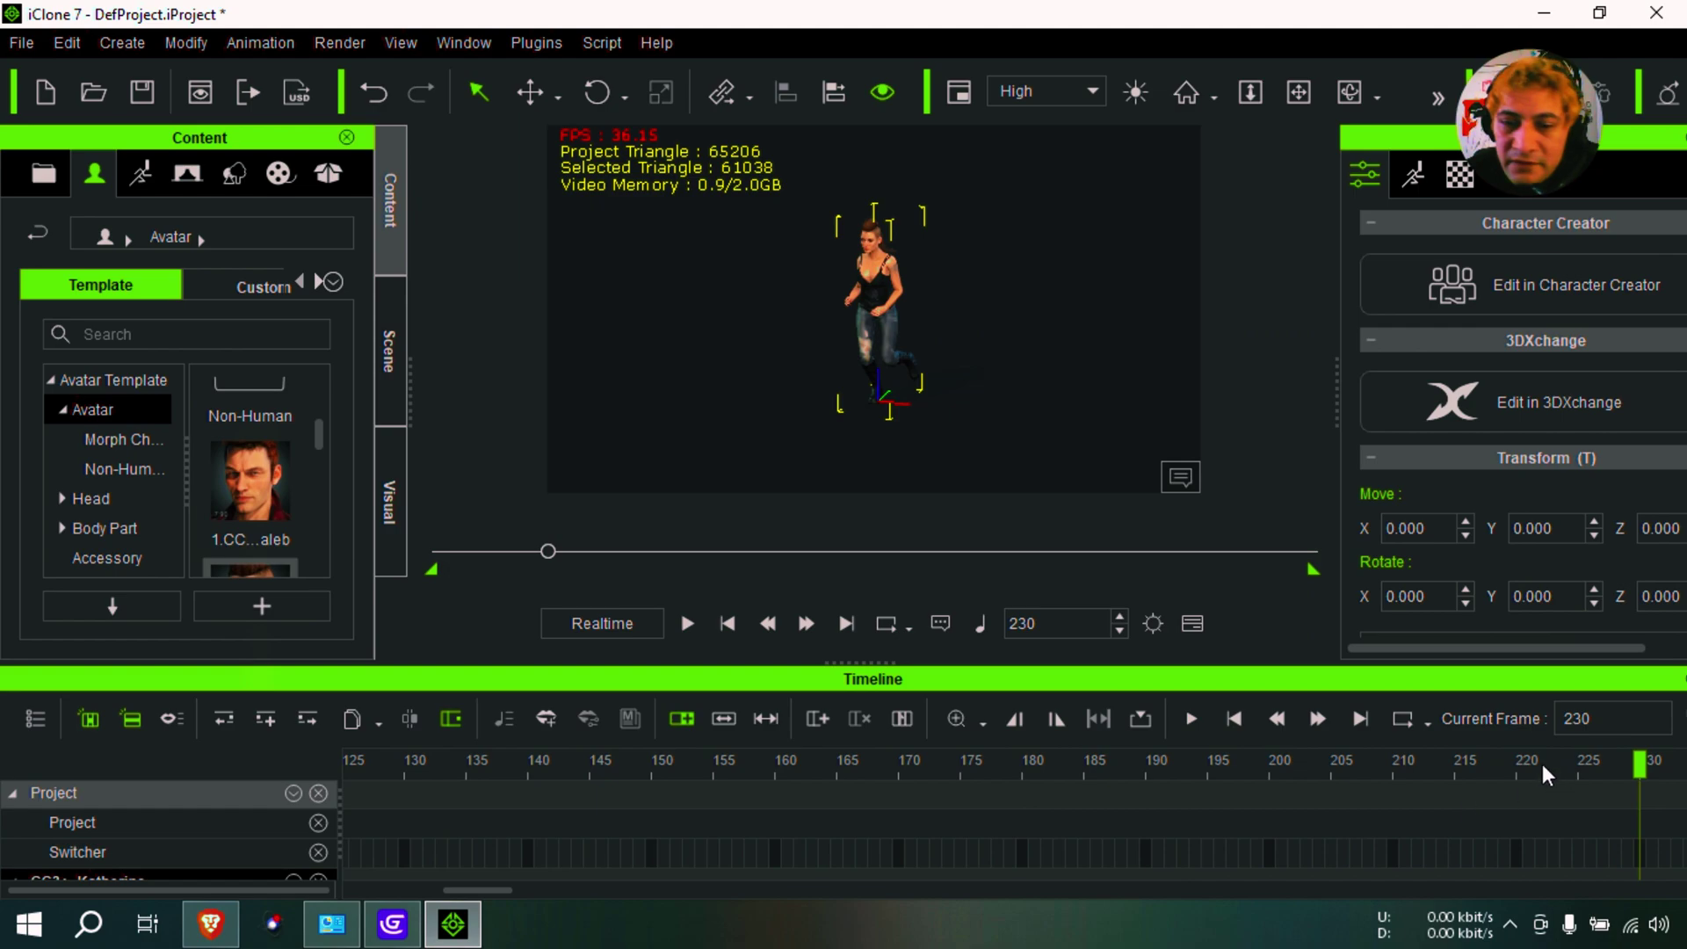
{"action": "left_click_drag", "start_coordinate": [1639, 757], "coordinate": [263, 789]}
{"action": "scroll", "coordinate": [878, 316], "scroll_direction": "up", "scroll_amount": 5}
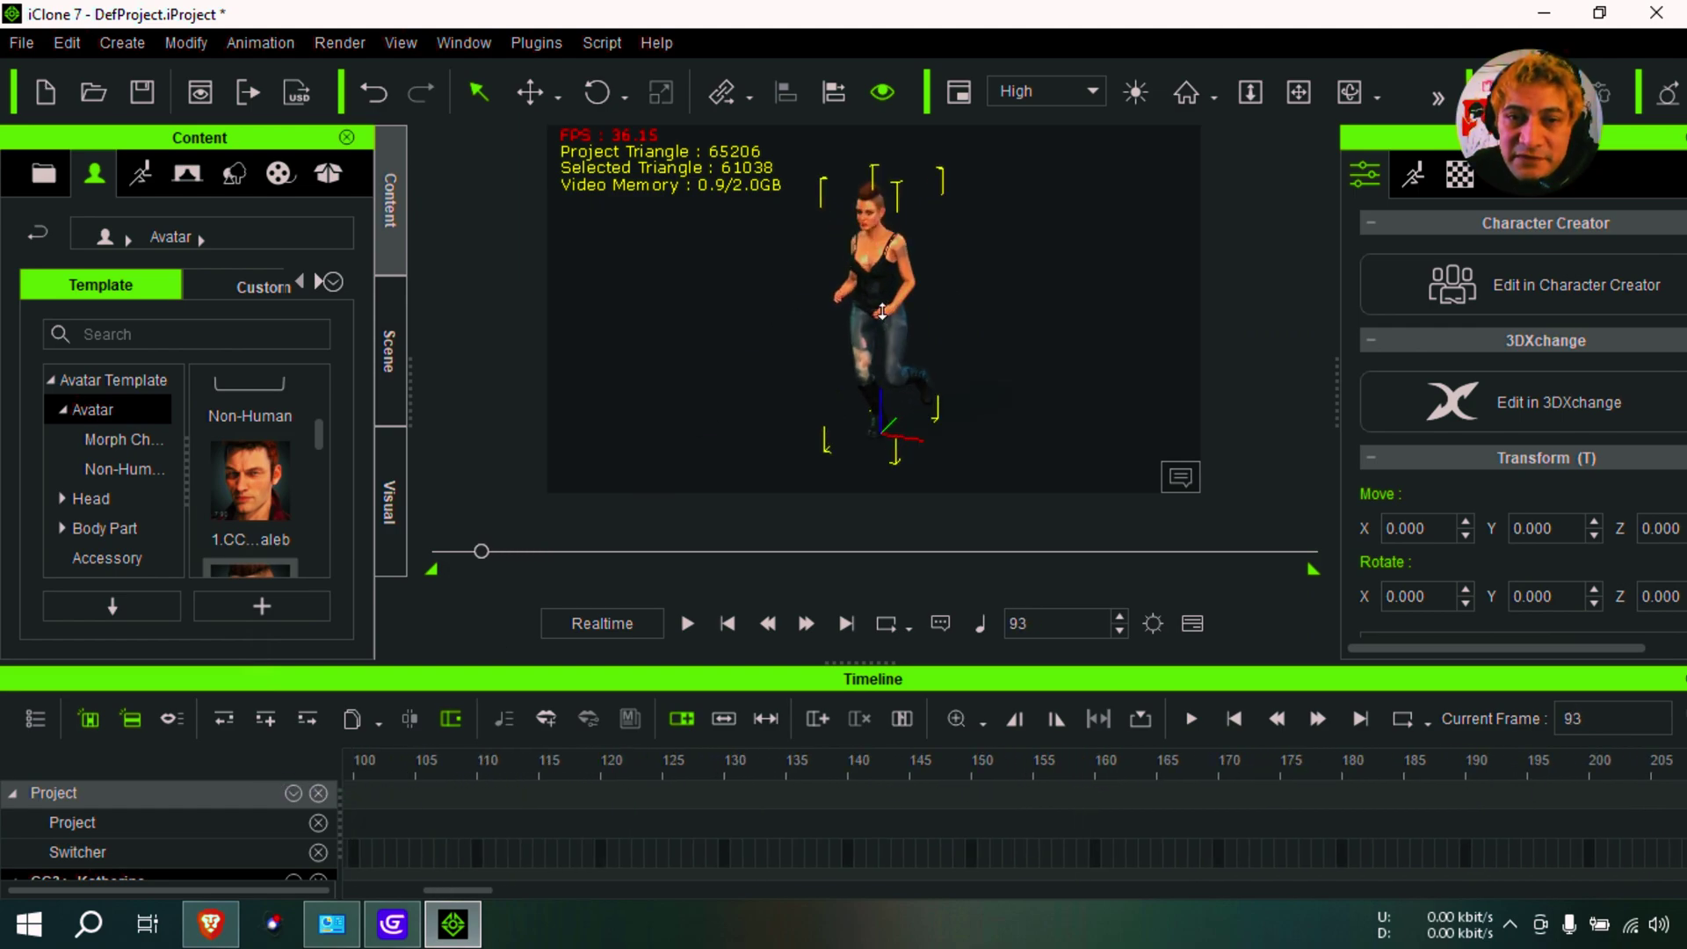
Switch to the Right camera view to see the runner in profile.
{"action": "left_click", "coordinate": [402, 49]}
{"action": "mouse_move", "coordinate": [523, 278]}
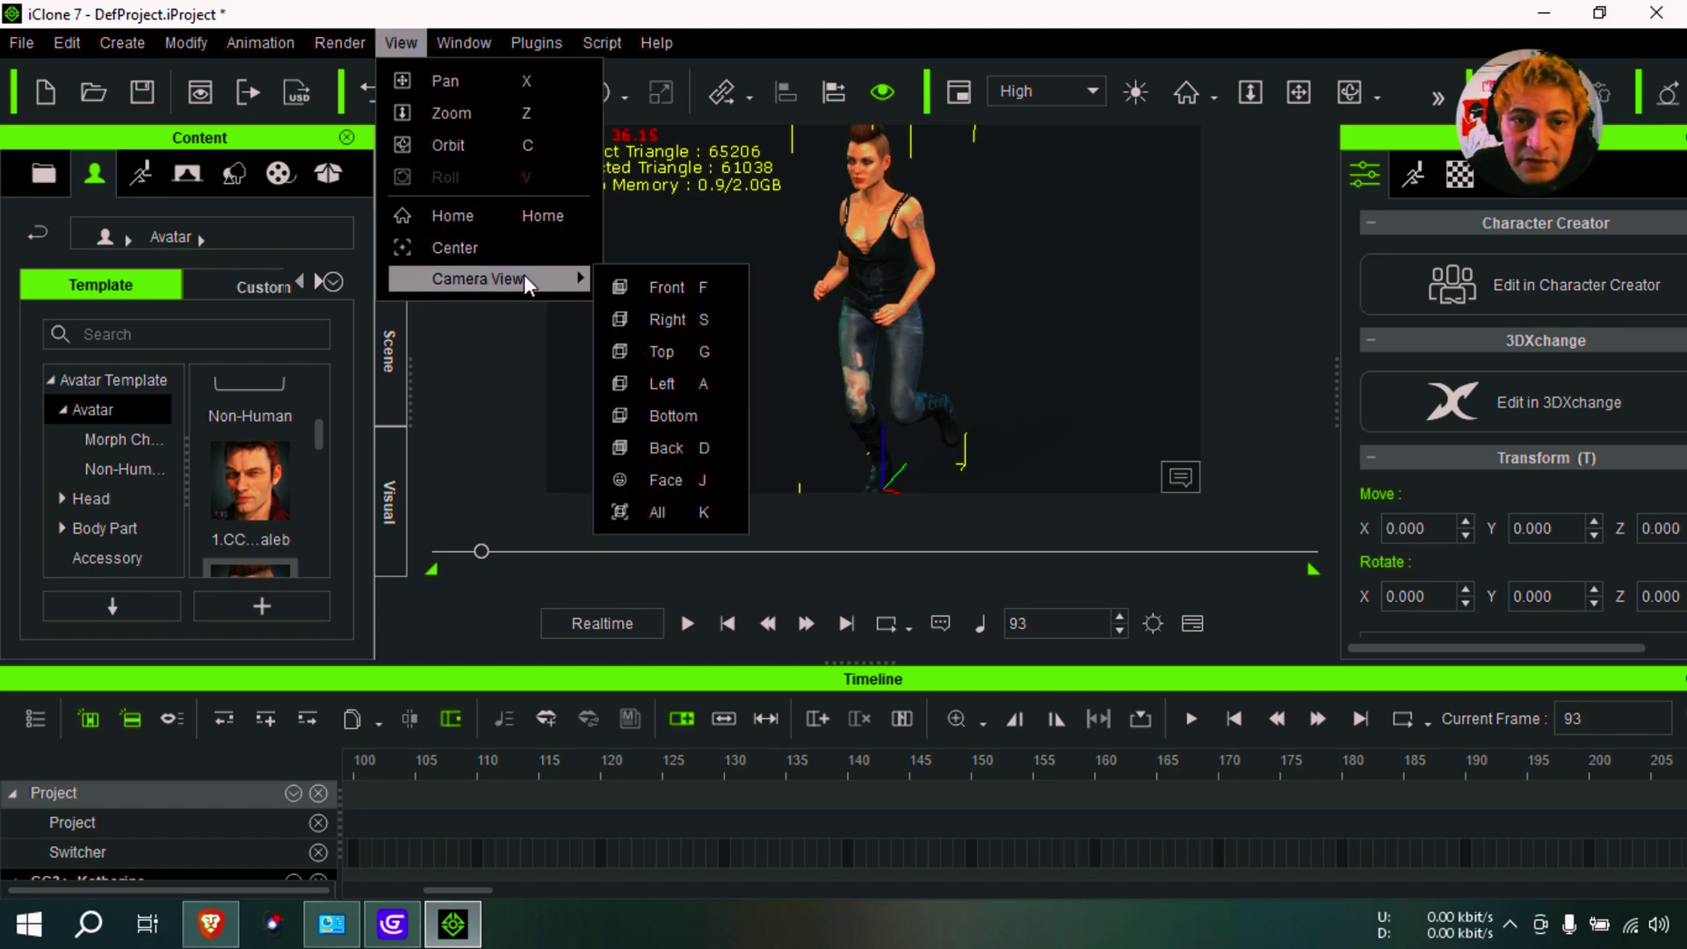
{"action": "left_click", "coordinate": [675, 319]}
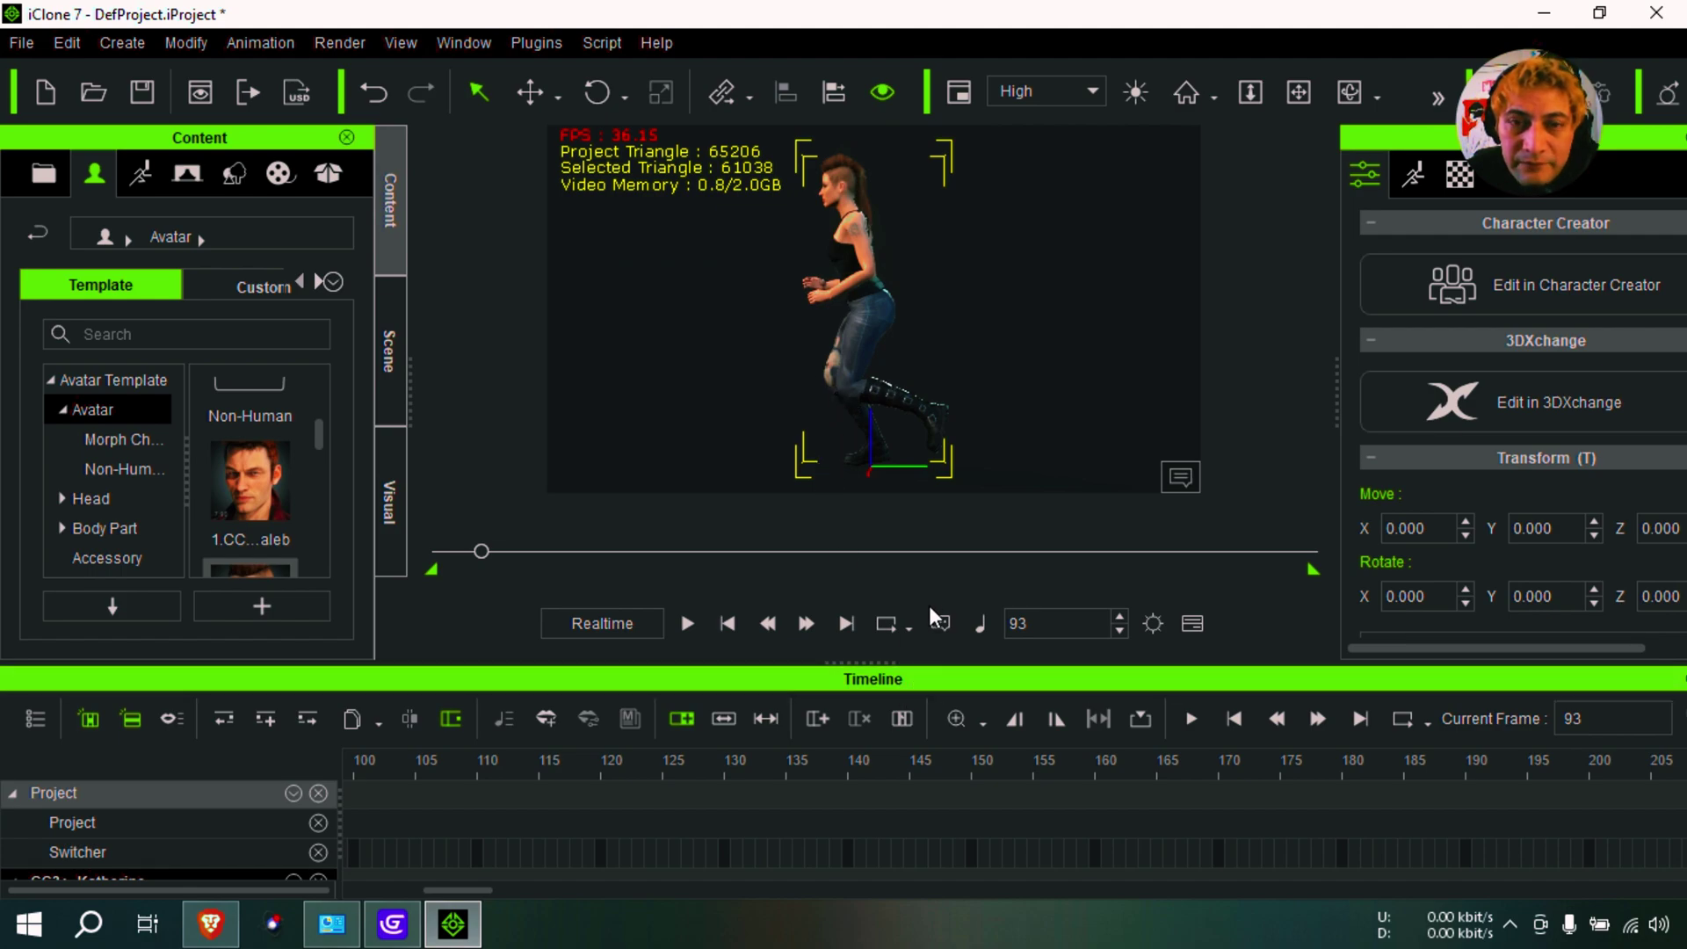
Move to about frame 47 and drag the playback range end there.
{"action": "key", "text": "Home"}
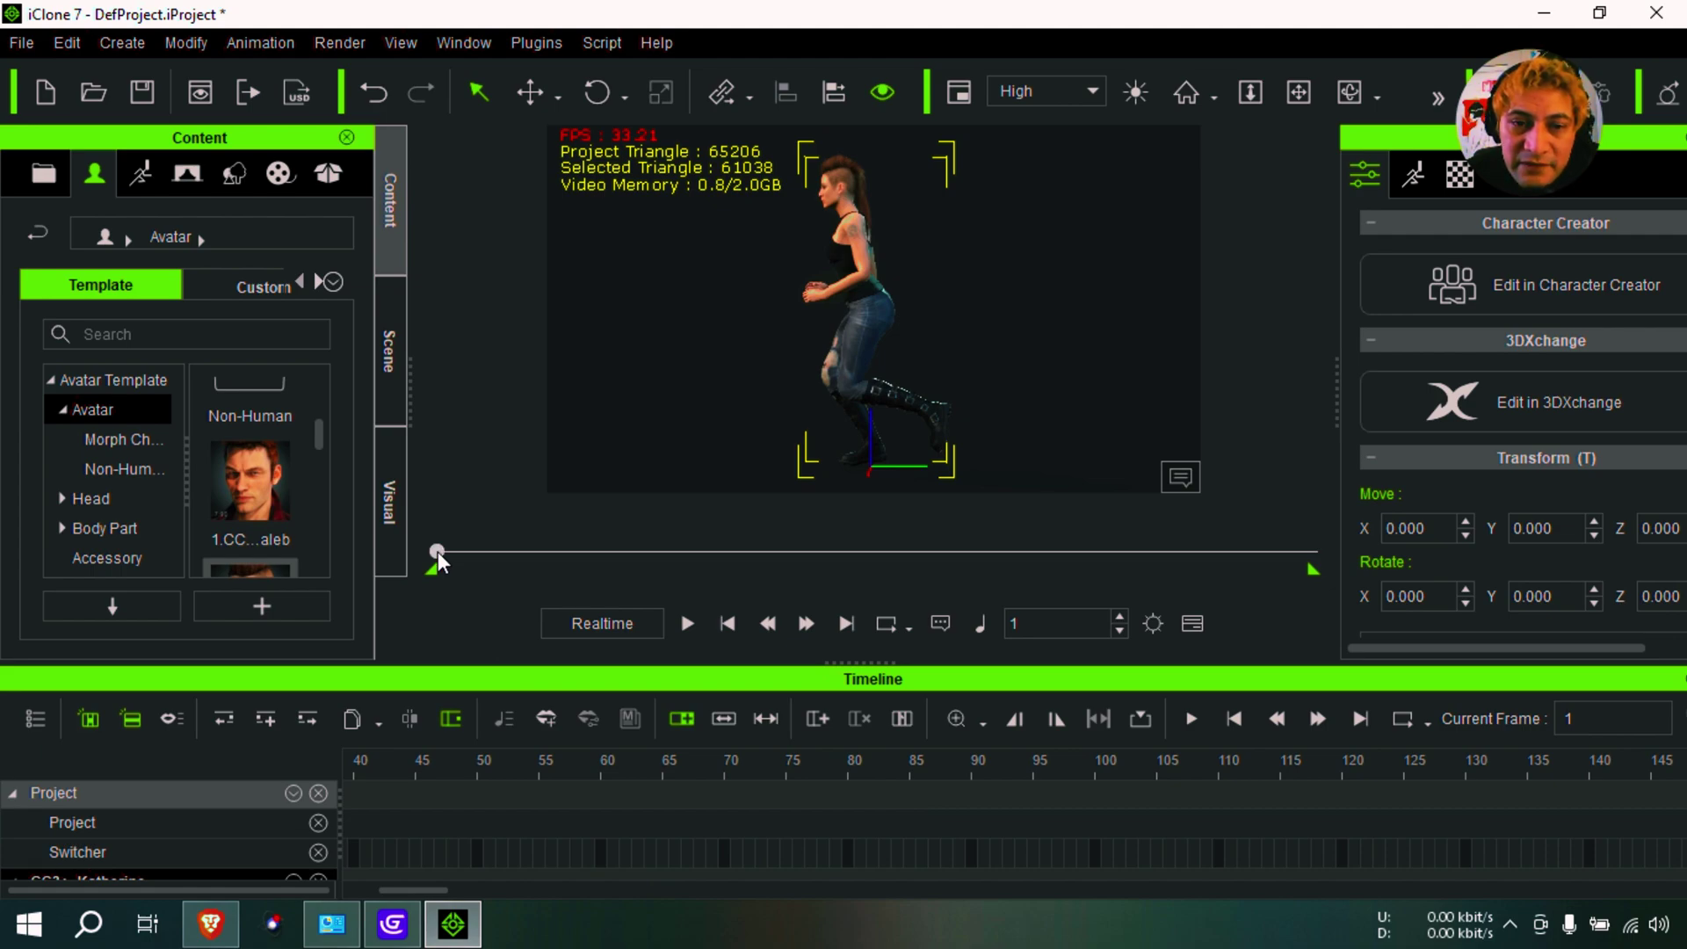
{"action": "left_click_drag", "start_coordinate": [438, 552], "coordinate": [459, 552]}
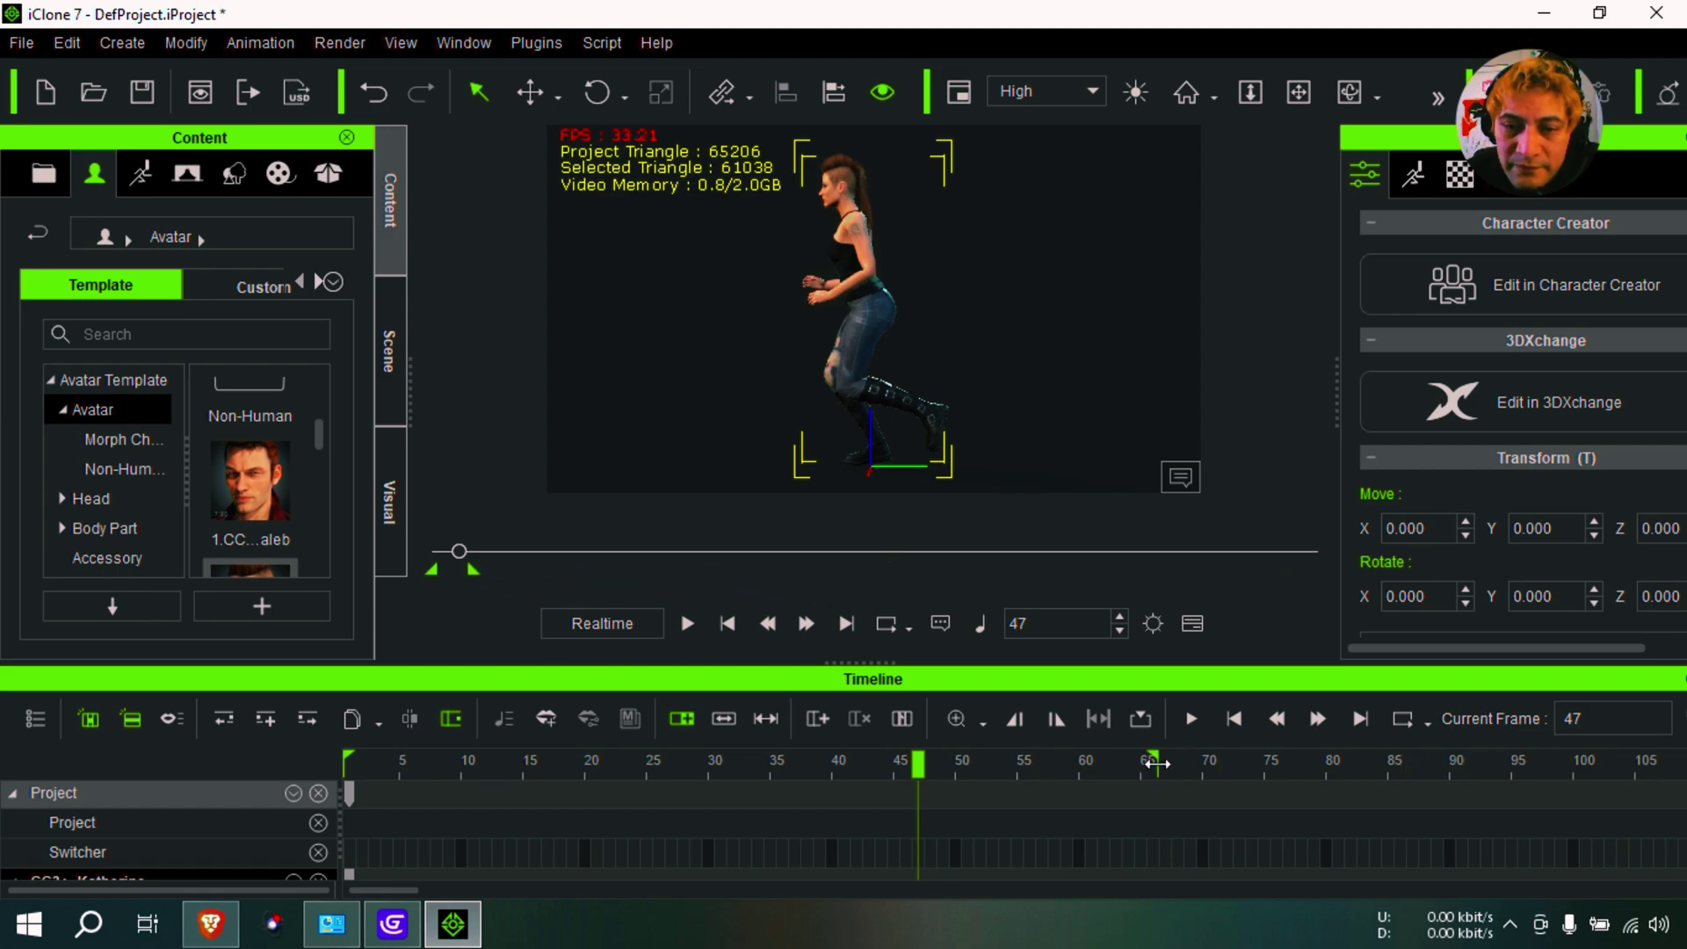
{"action": "left_click_drag", "start_coordinate": [1156, 763], "coordinate": [921, 765]}
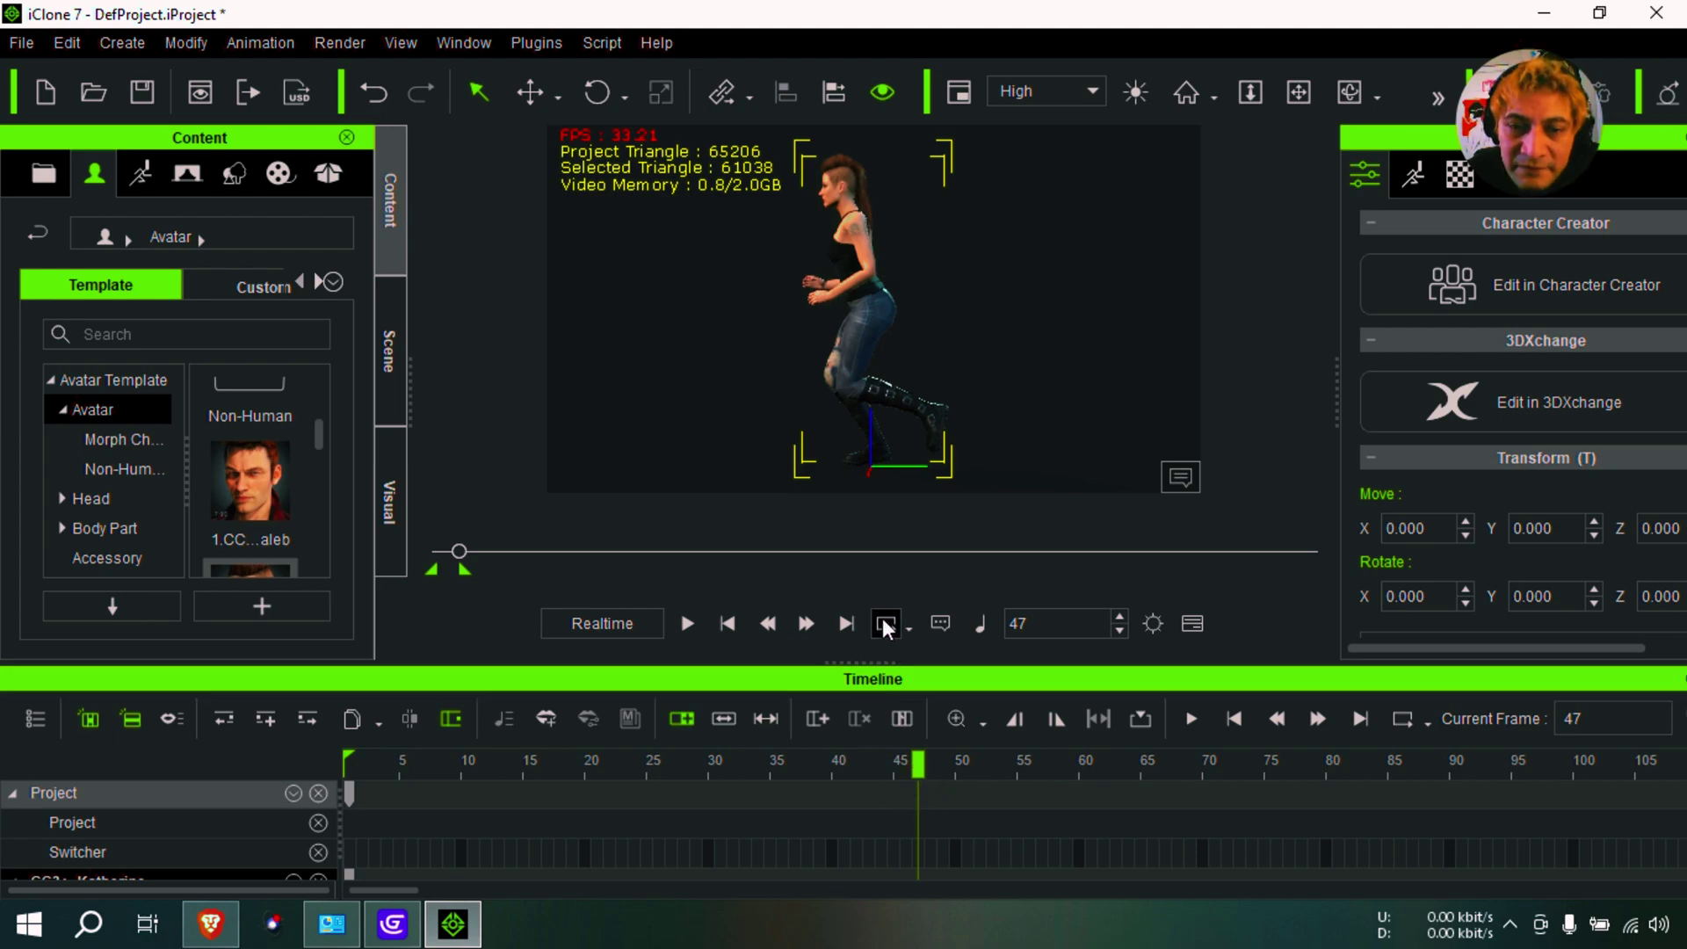
Play and stop the looping run cycle three times to check it.
{"action": "left_click", "coordinate": [688, 625]}
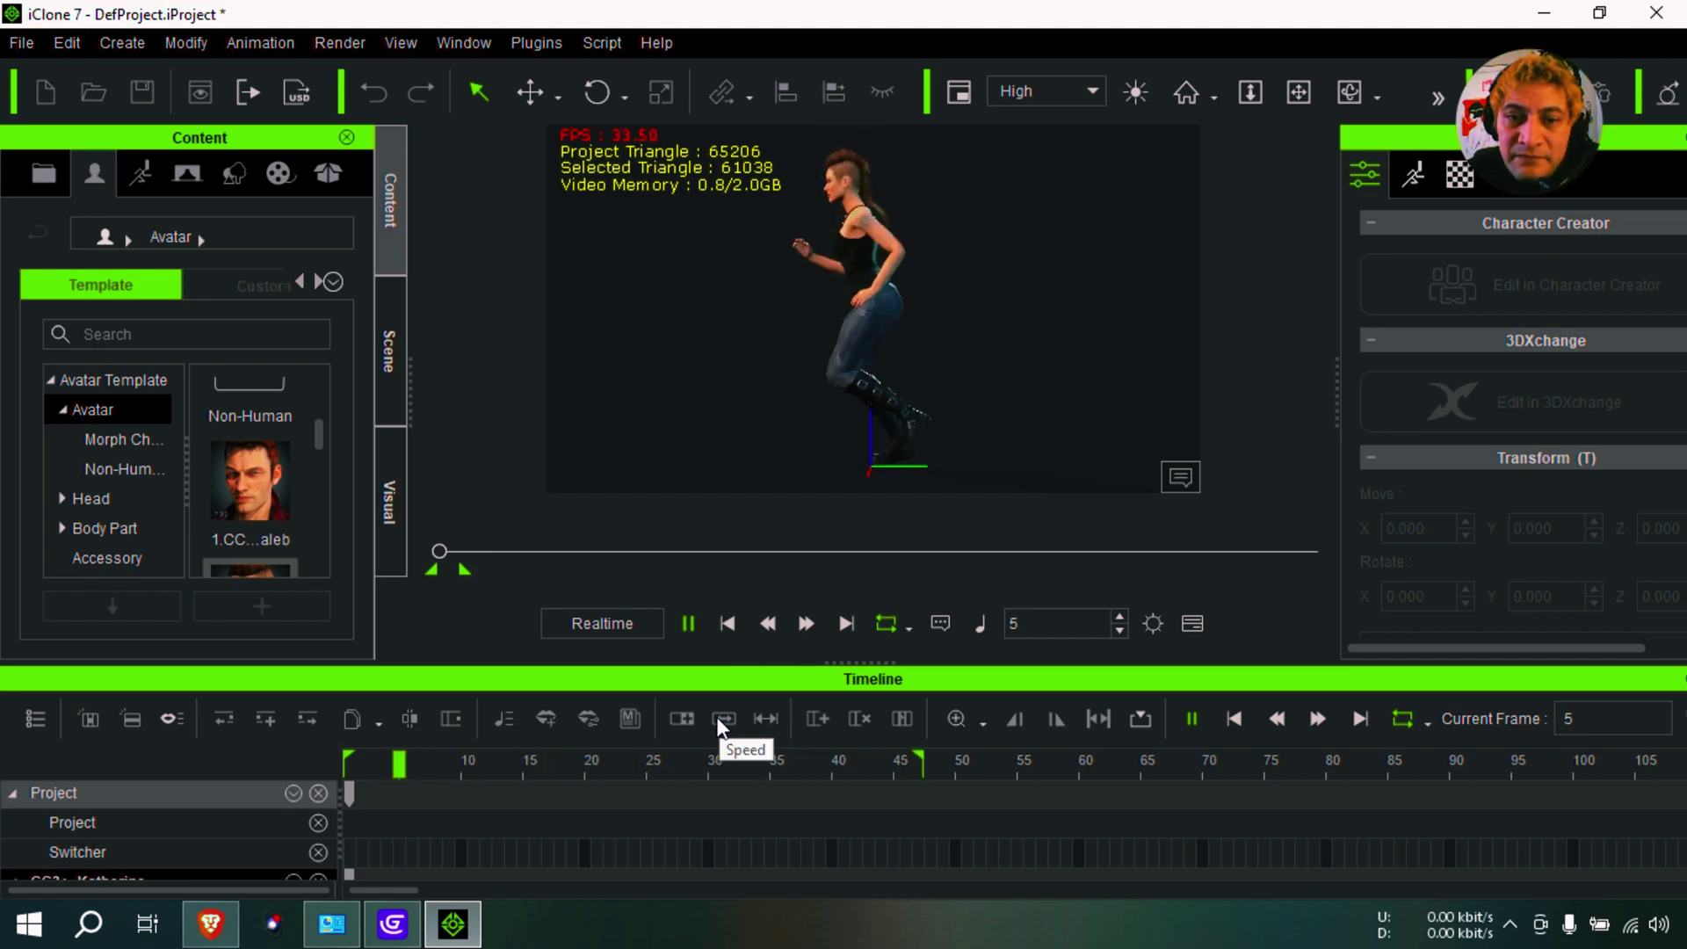
{"action": "key", "text": "space"}
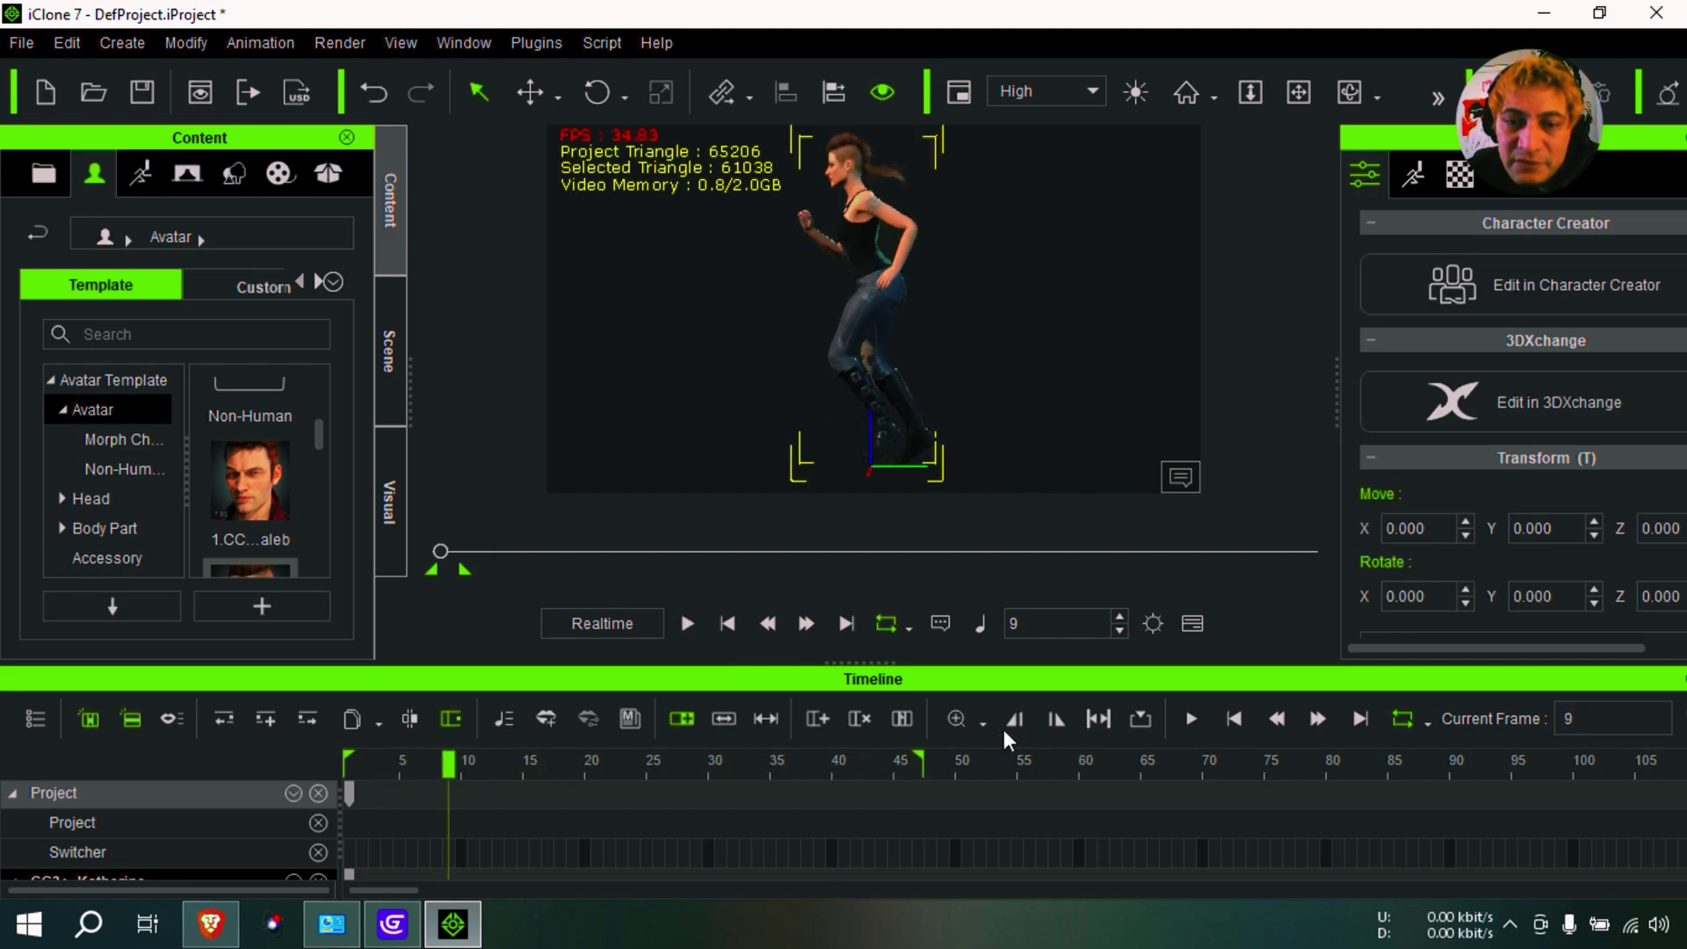
{"action": "left_click", "coordinate": [686, 623]}
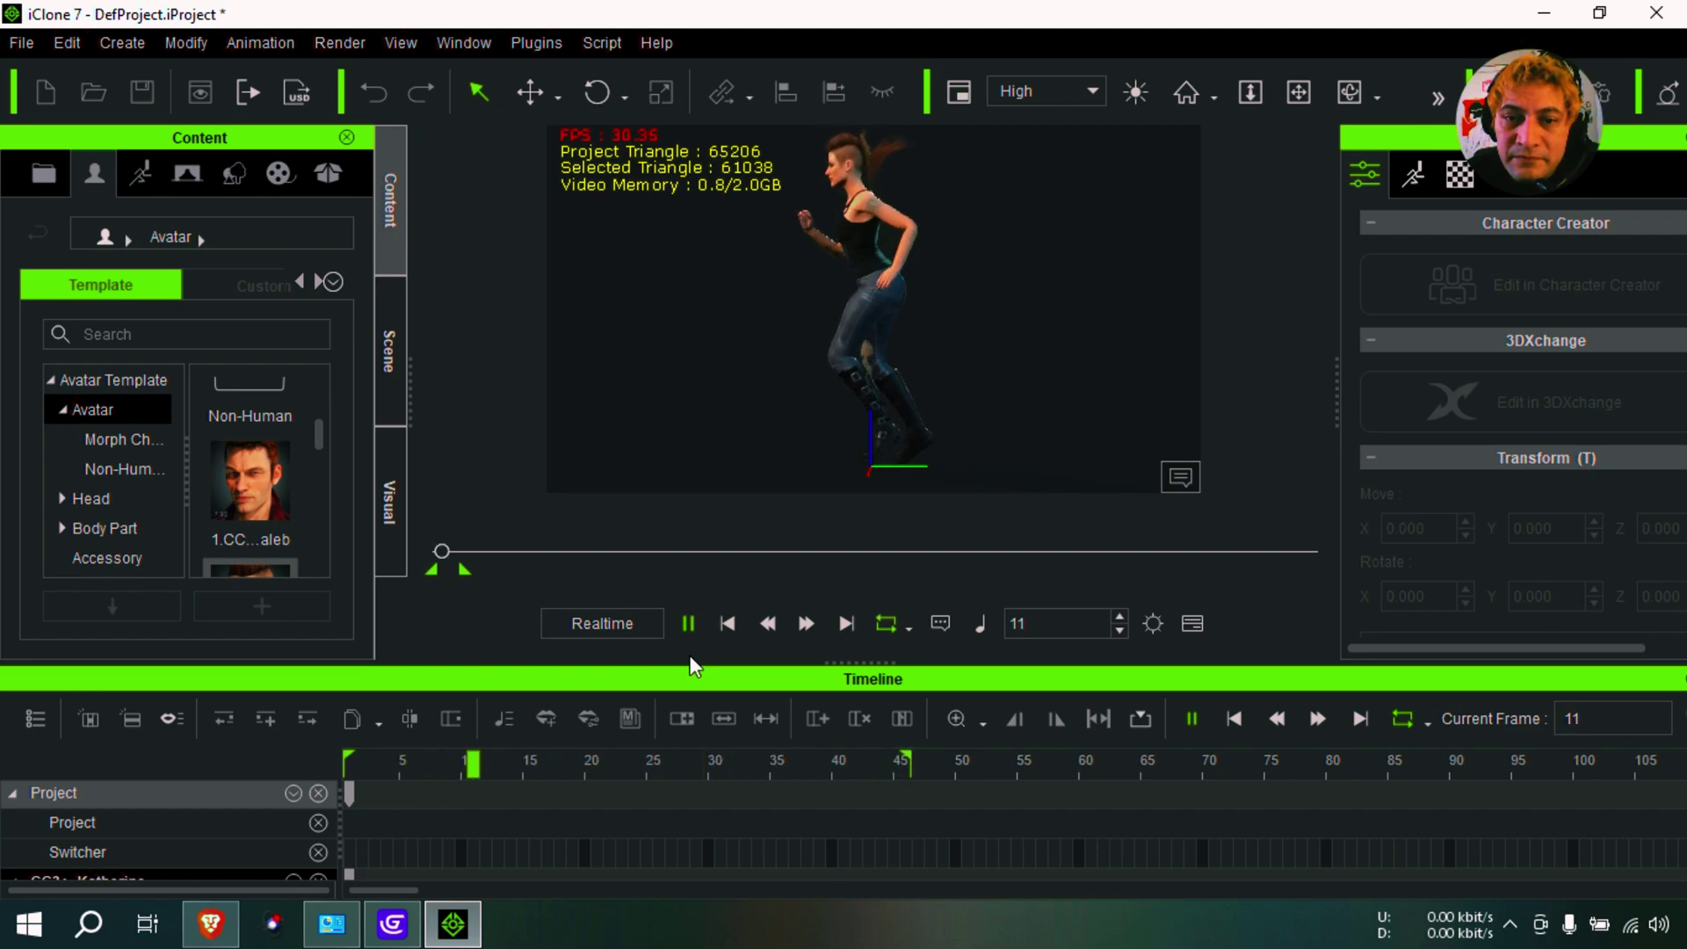
{"action": "key", "text": "space"}
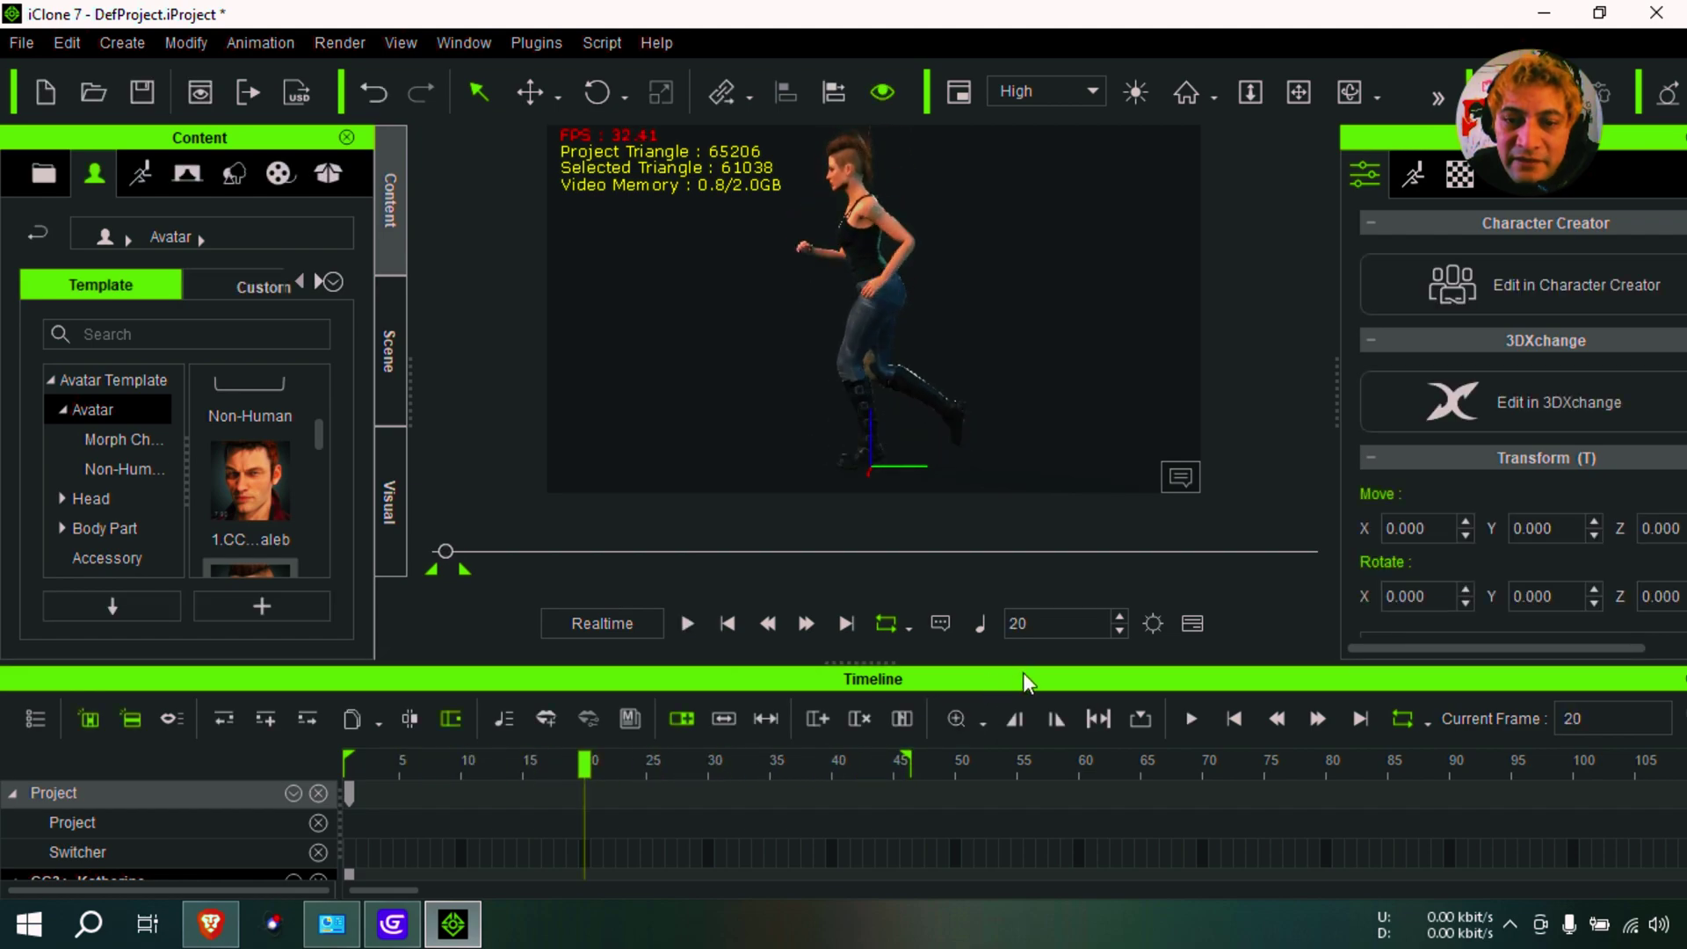
{"action": "left_click", "coordinate": [697, 627]}
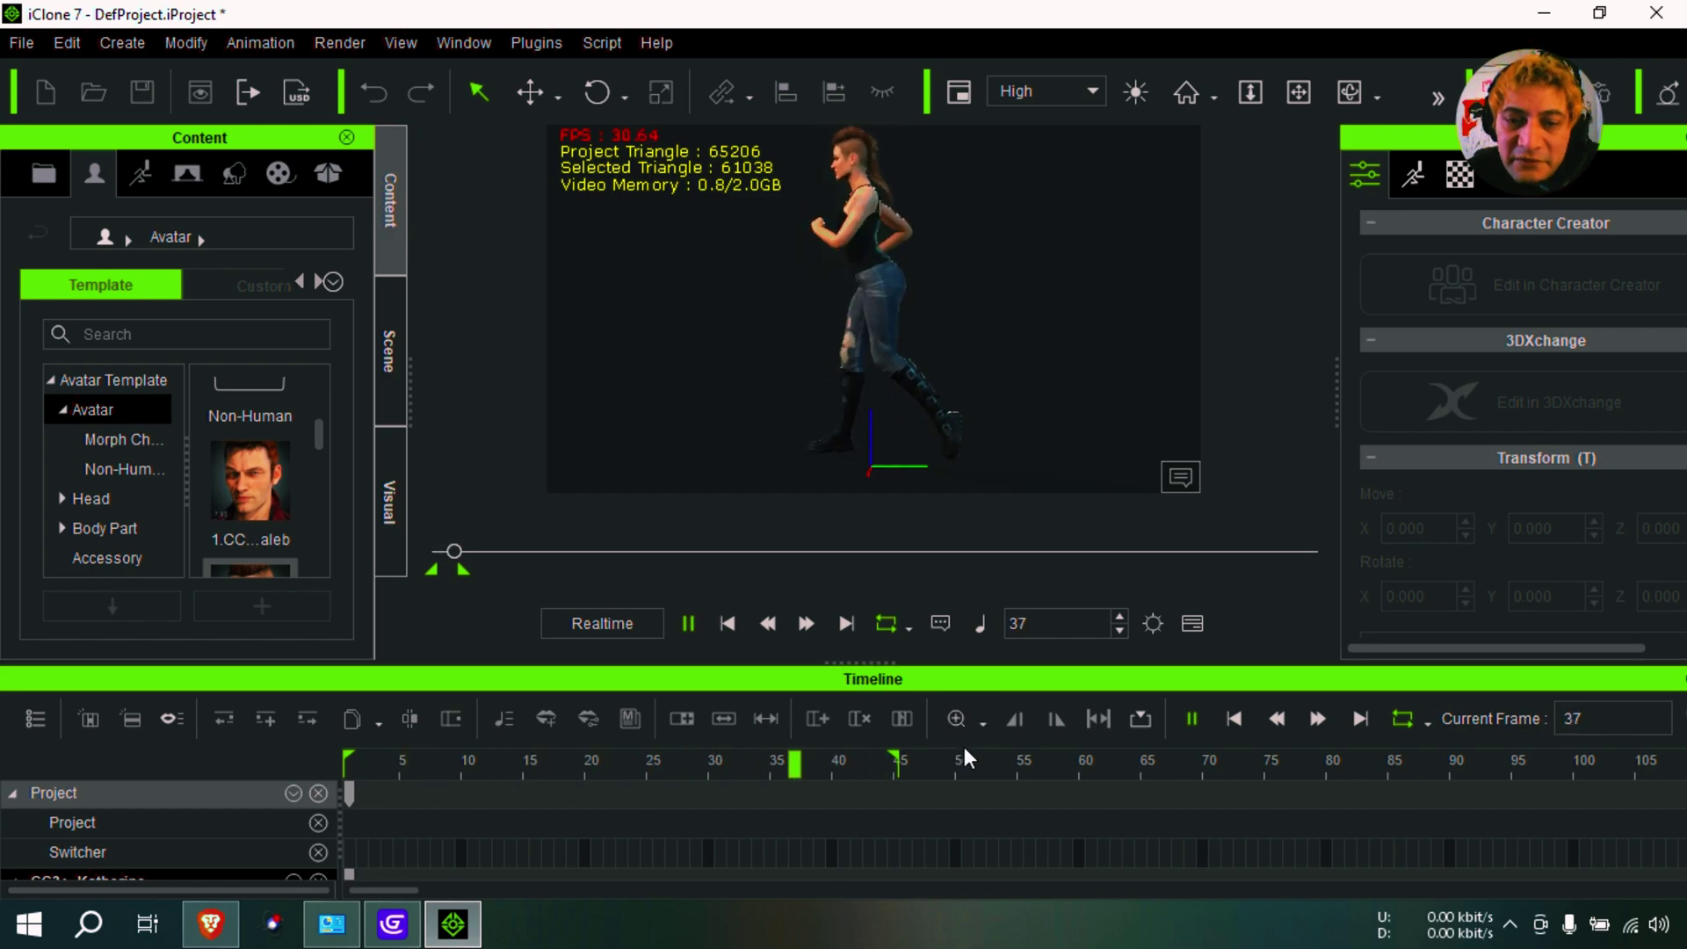
{"action": "key", "text": "space"}
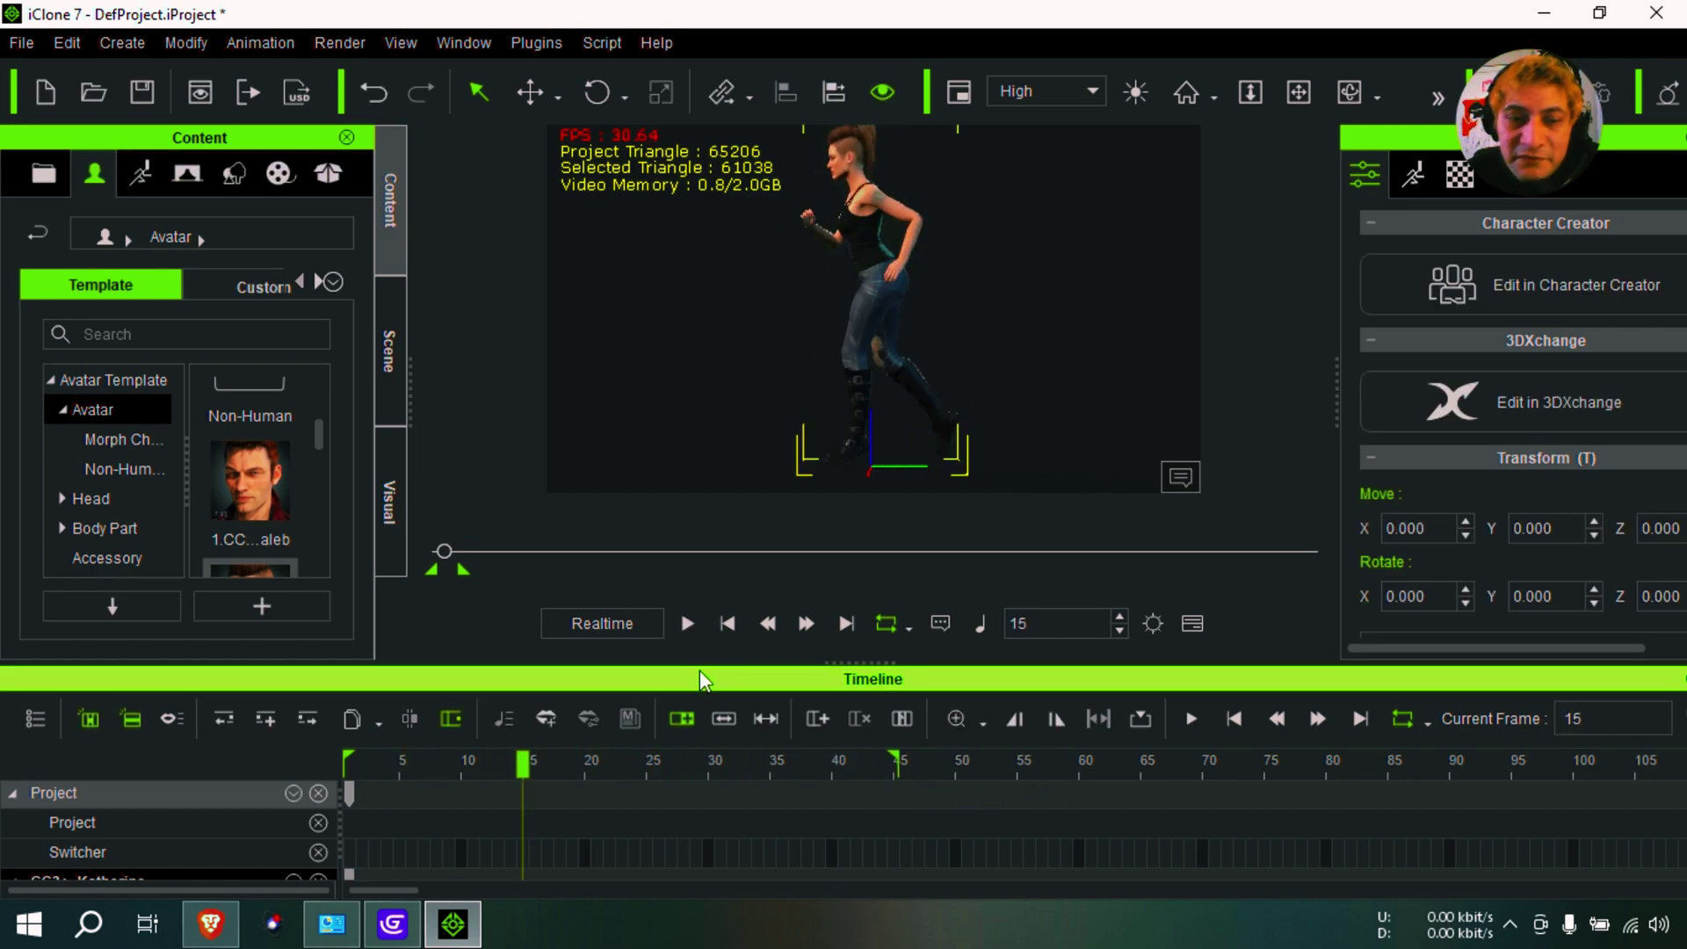
Set up an FBX export with 256 maximum texture size and a frame range of 1–45.
{"action": "left_click", "coordinate": [19, 46]}
{"action": "mouse_move", "coordinate": [188, 251]}
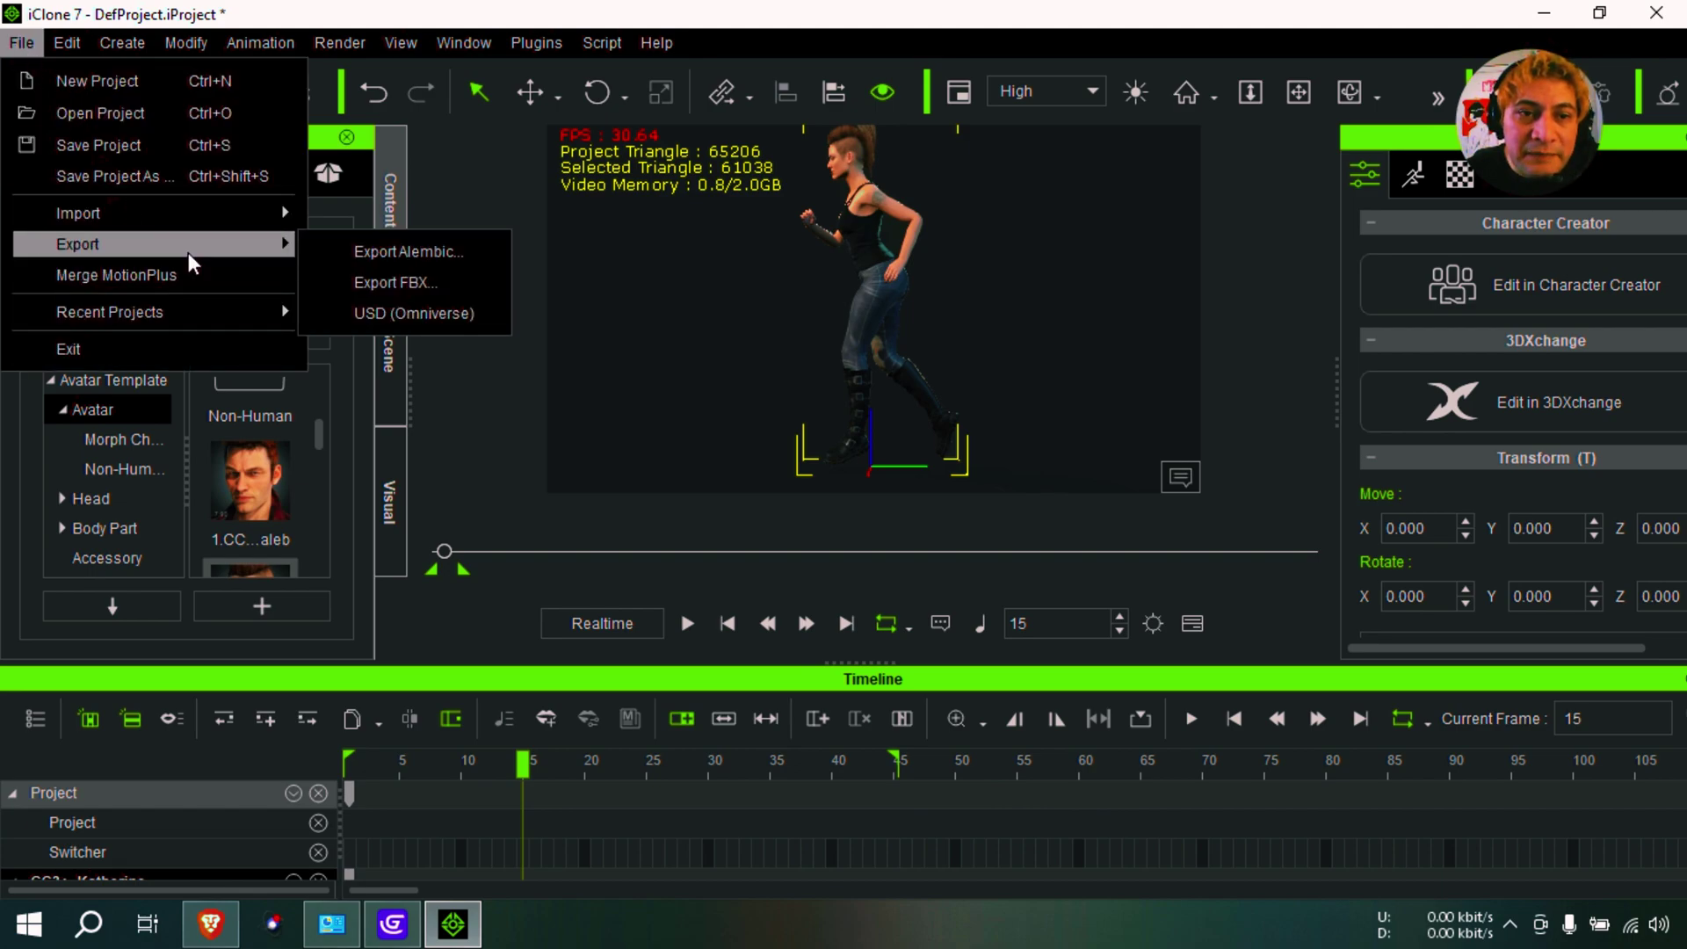
{"action": "left_click", "coordinate": [420, 285]}
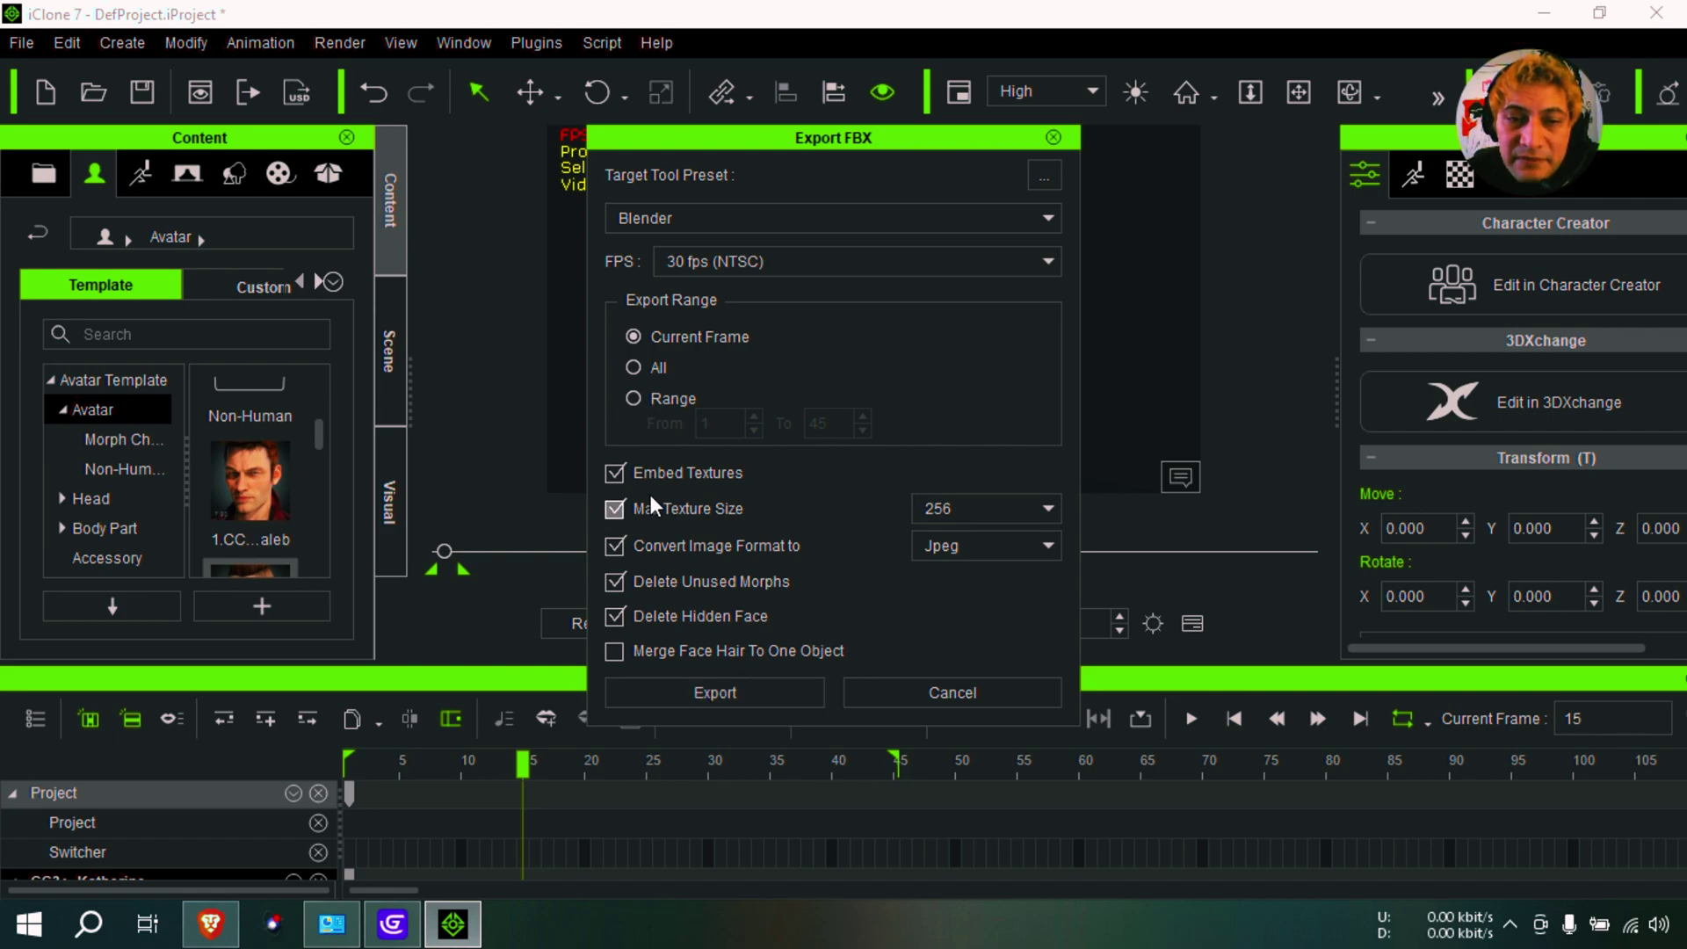
{"action": "left_click", "coordinate": [1039, 511]}
{"action": "left_click", "coordinate": [954, 534]}
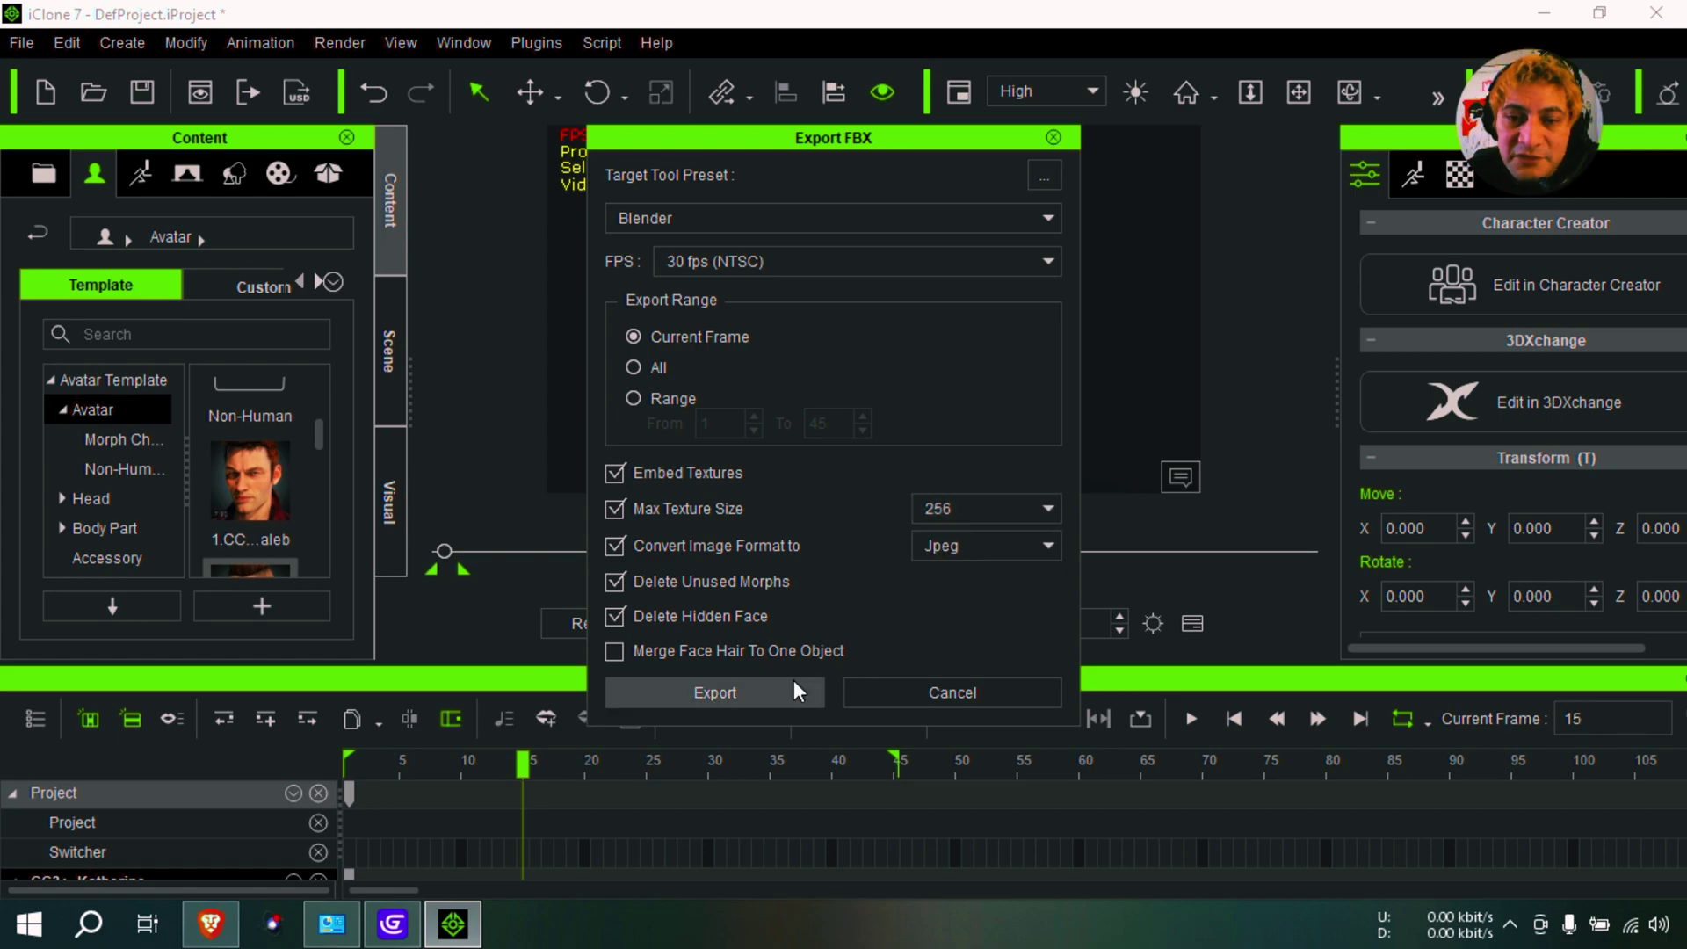
{"action": "left_click", "coordinate": [631, 396]}
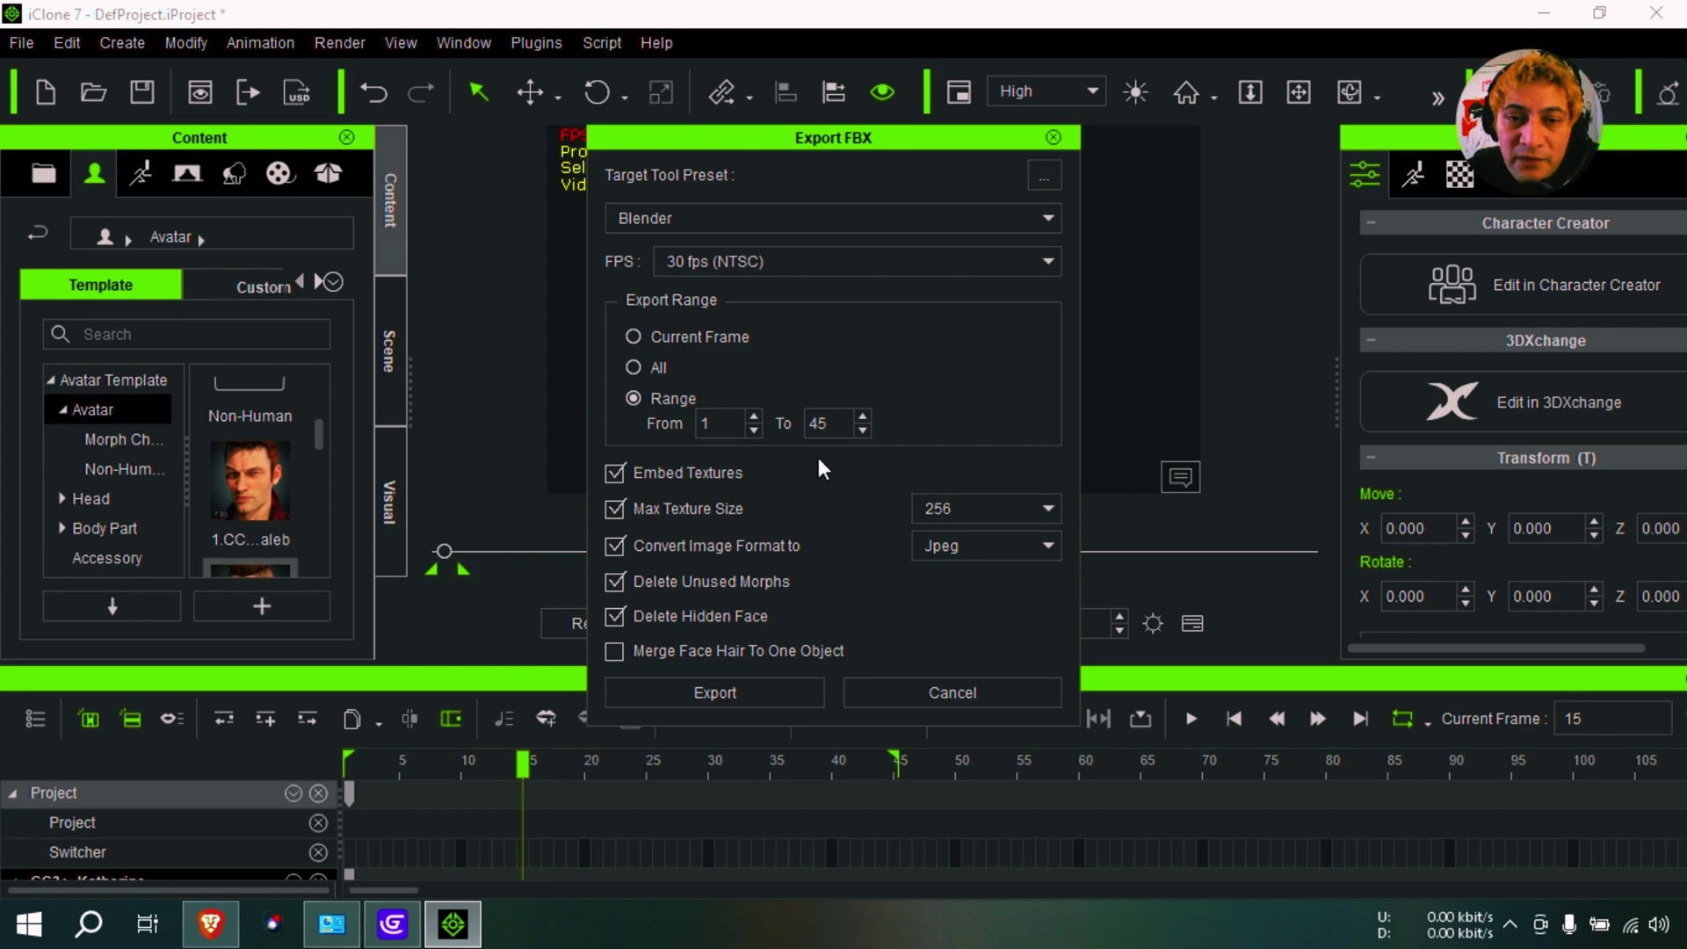
{"action": "left_click", "coordinate": [751, 694]}
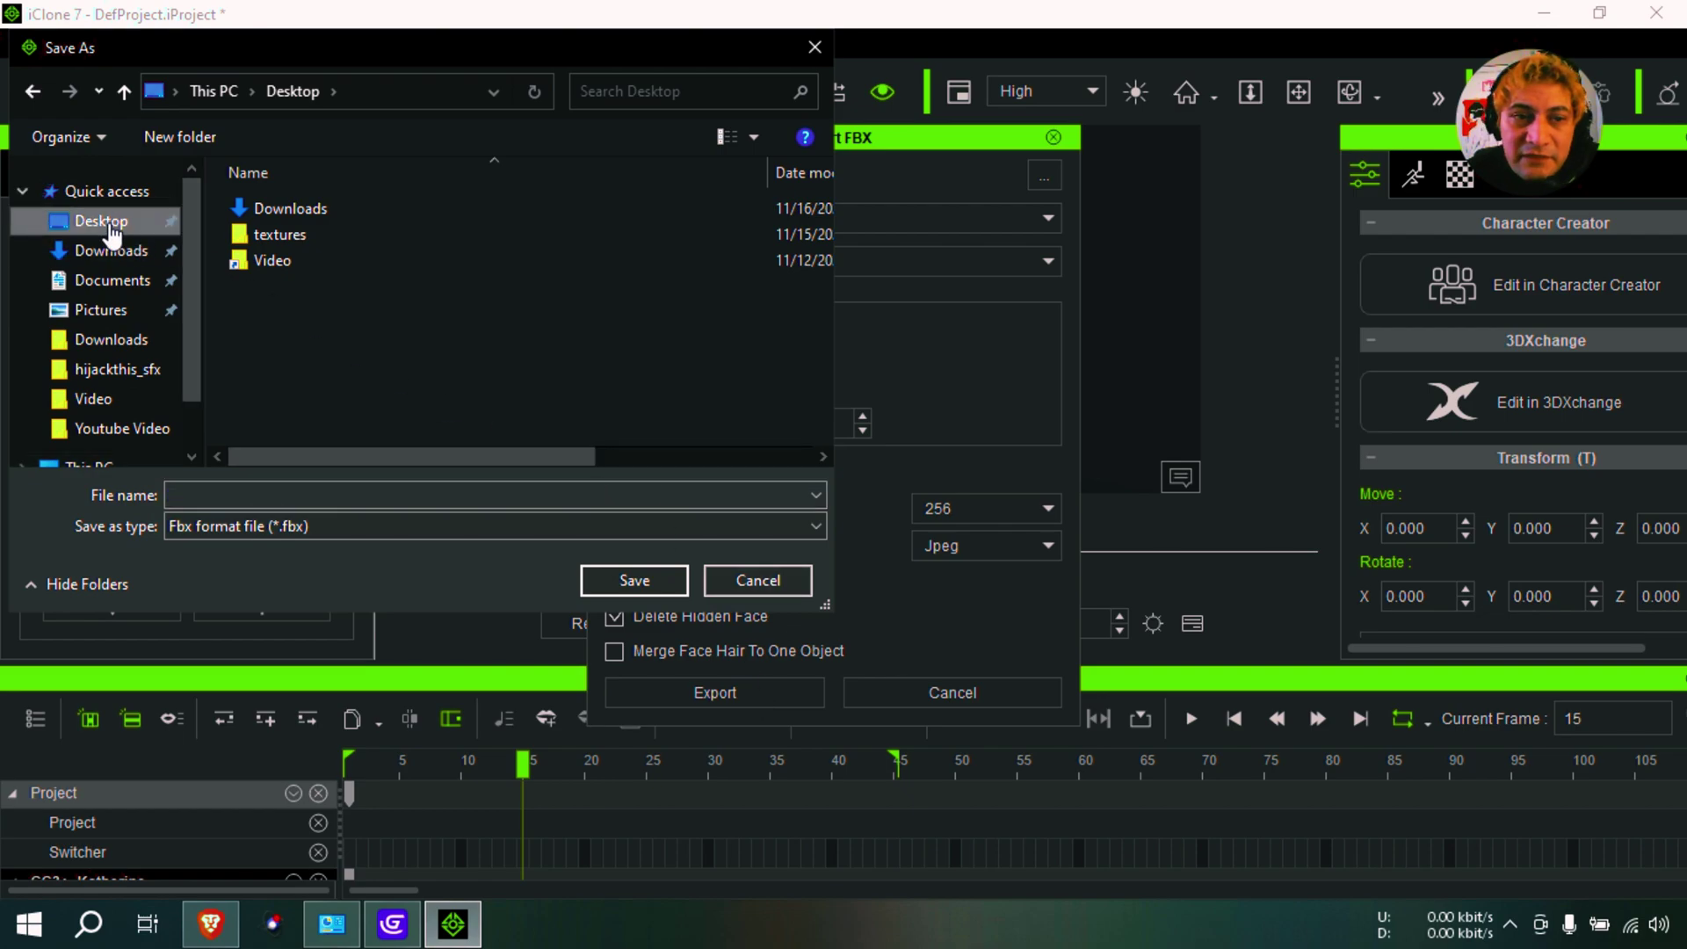
Save the export on the Desktop as girlsomething1.fbx.
{"action": "left_click", "coordinate": [331, 494]}
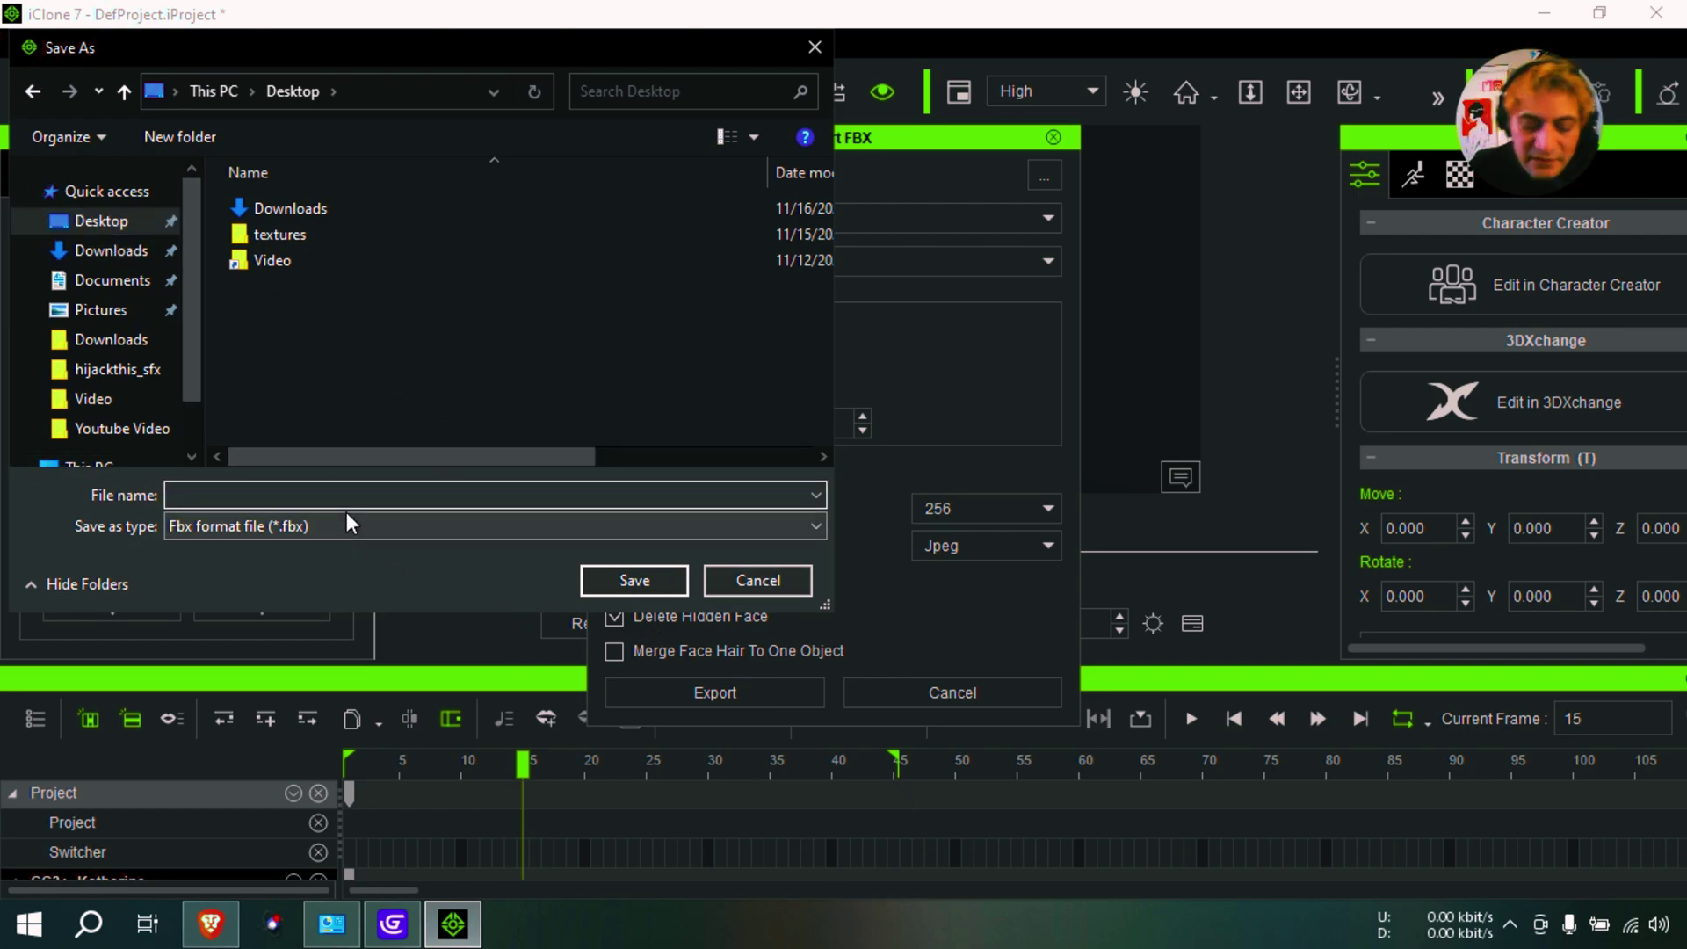
{"action": "type", "text": "girlsomet"}
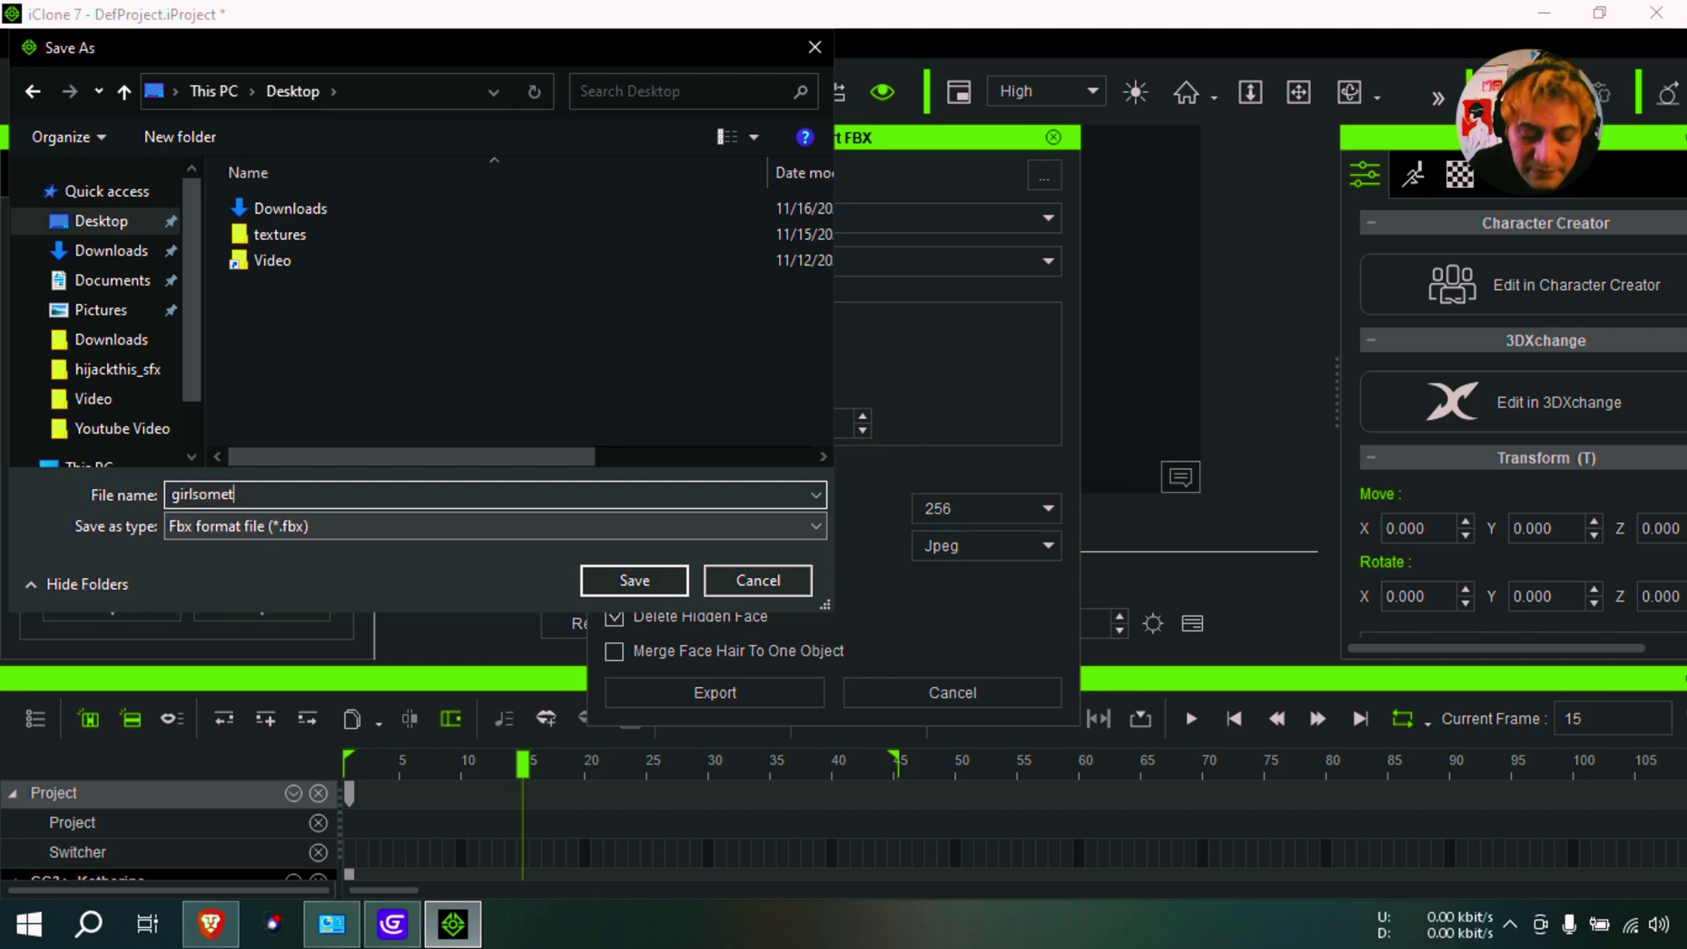
{"action": "key", "text": "BackSpace"}
{"action": "key", "text": "BackSpace"}
{"action": "key", "text": "BackSpace"}
{"action": "key", "text": "BackSpace"}
{"action": "type", "text": "omething1"}
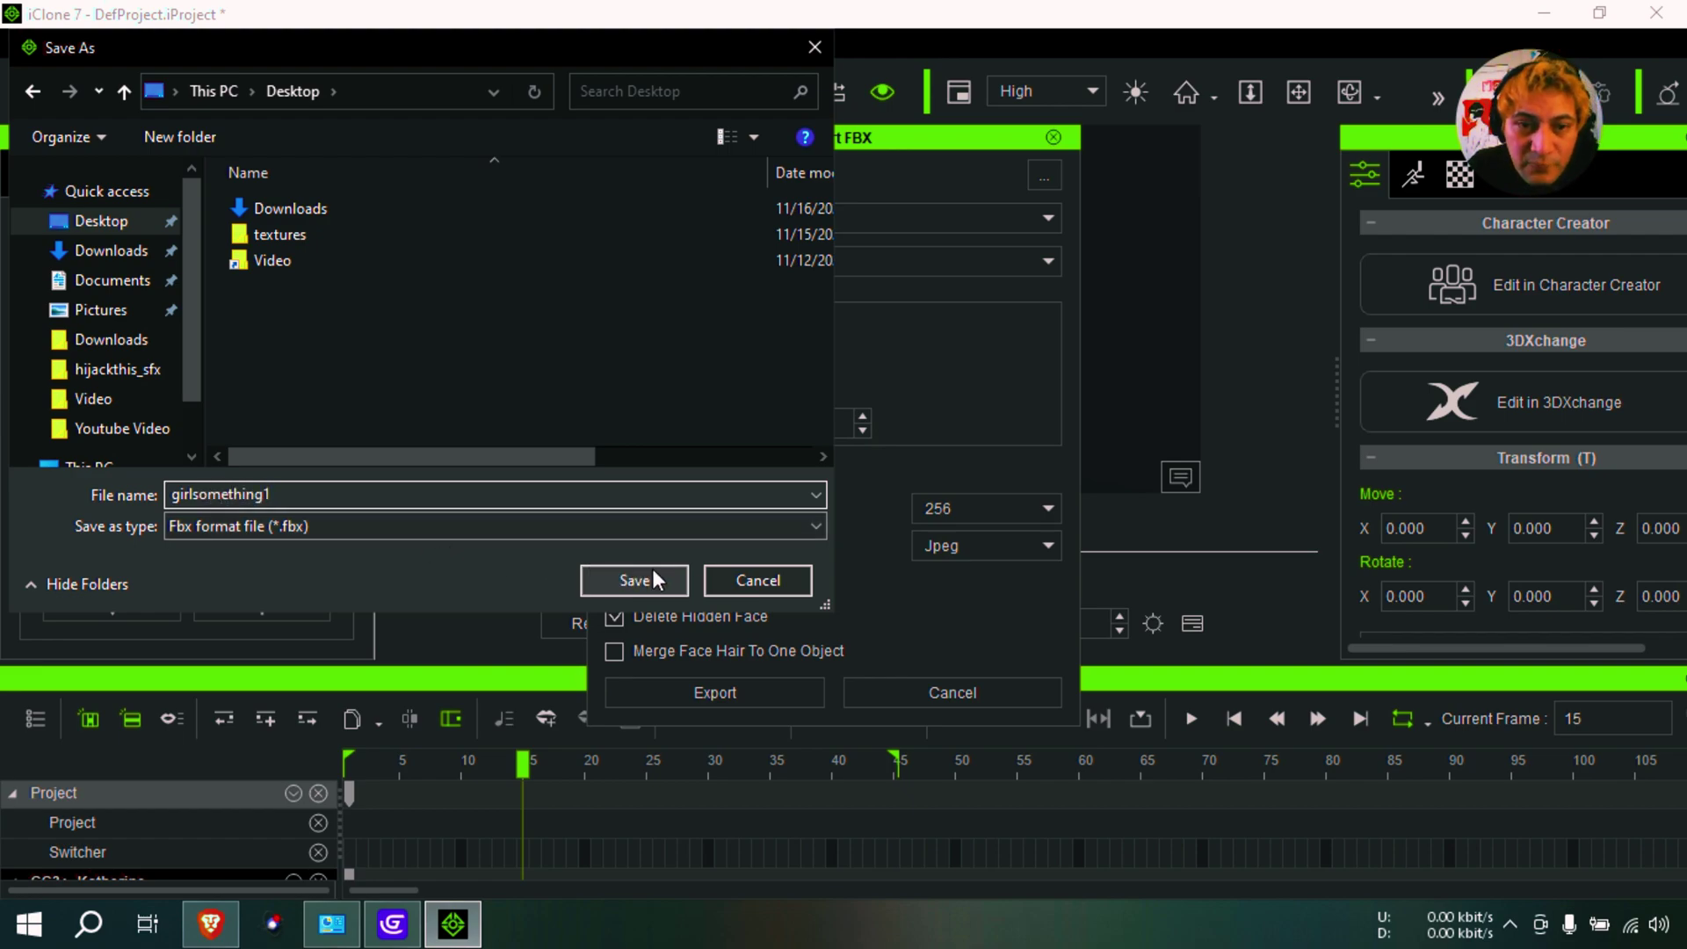
{"action": "left_click", "coordinate": [650, 583]}
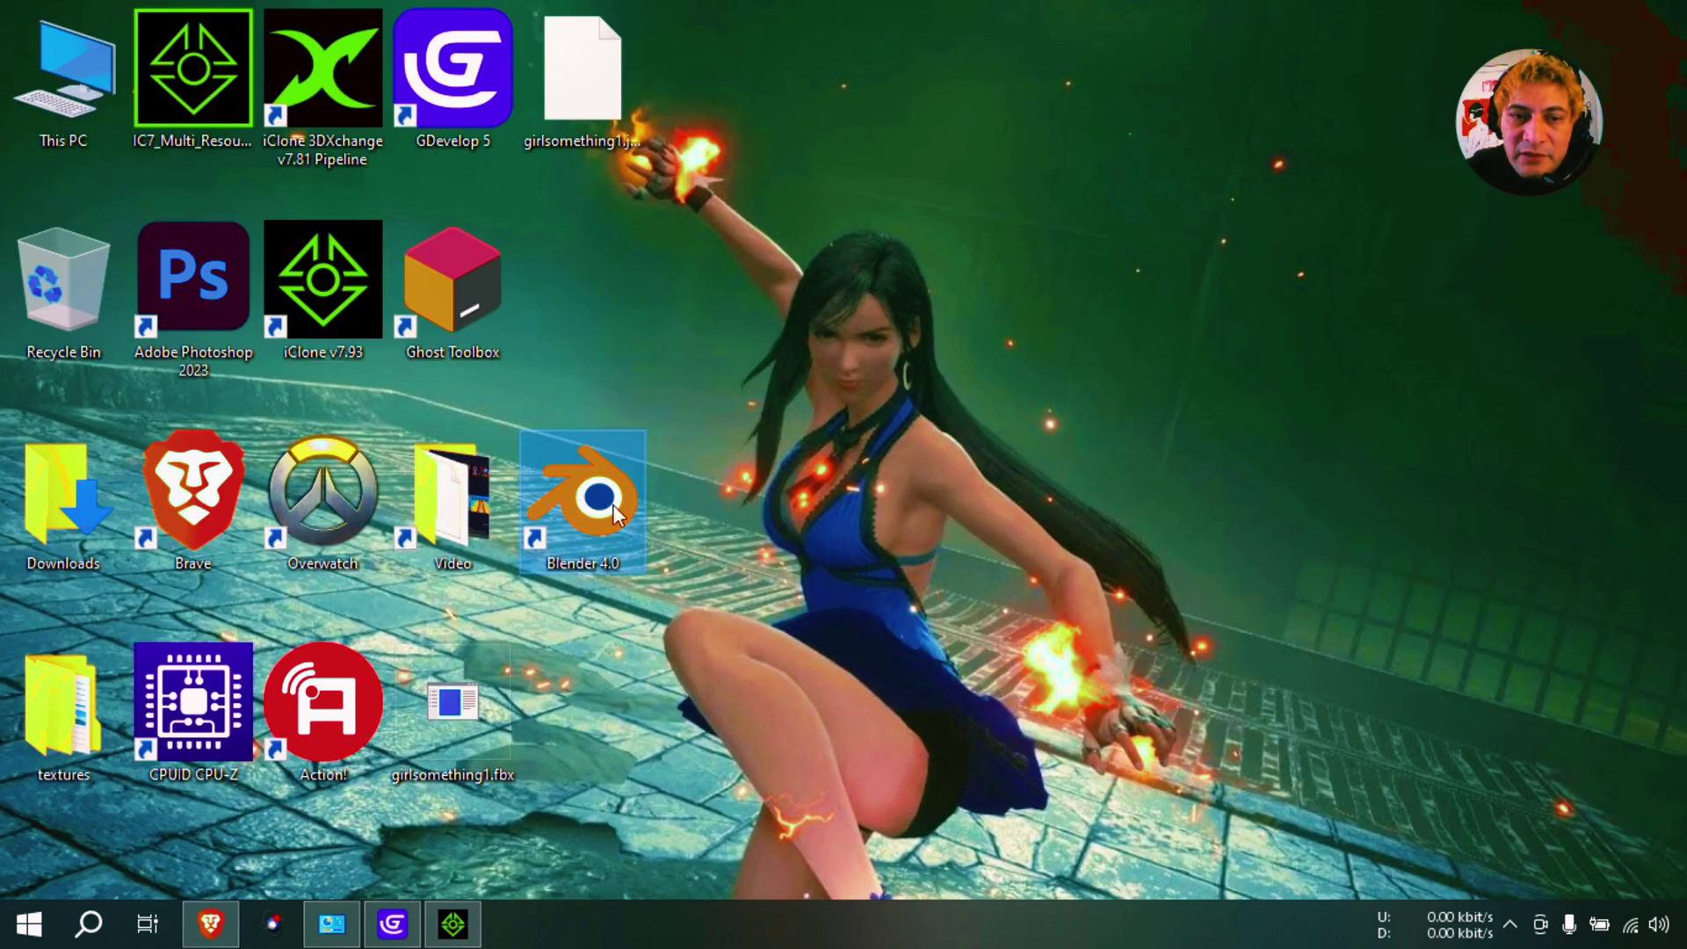
Launch Blender 4.0 and delete the default cube.
{"action": "double_click", "coordinate": [606, 501]}
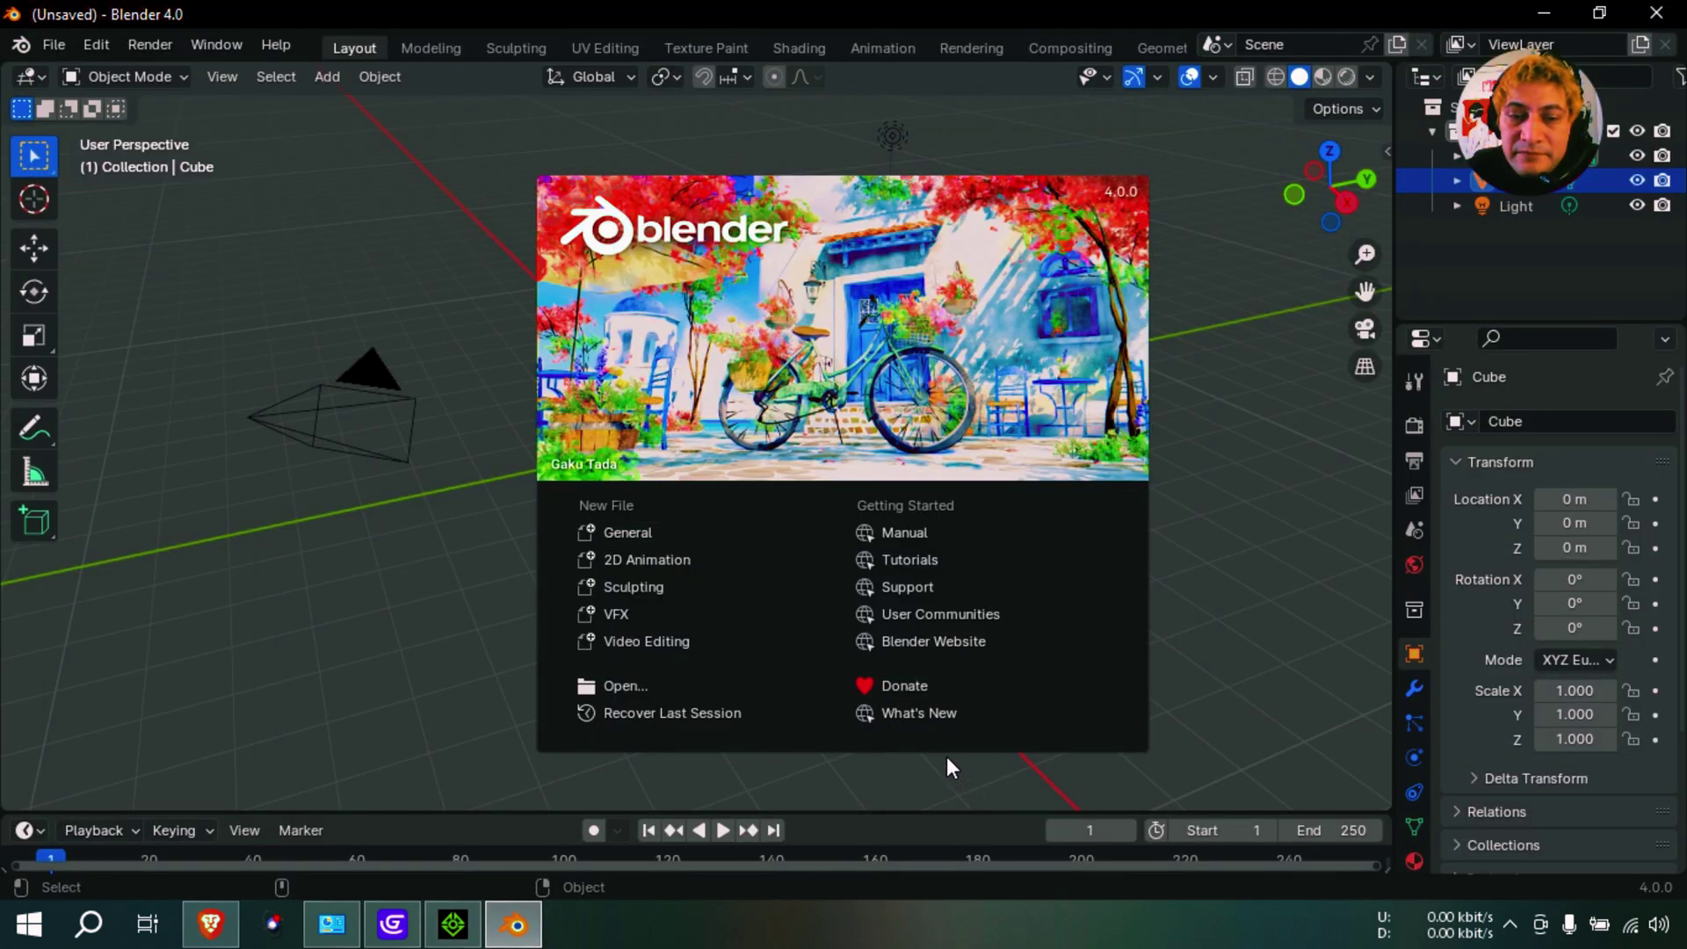
{"action": "left_click", "coordinate": [670, 475]}
{"action": "key", "text": "Delete"}
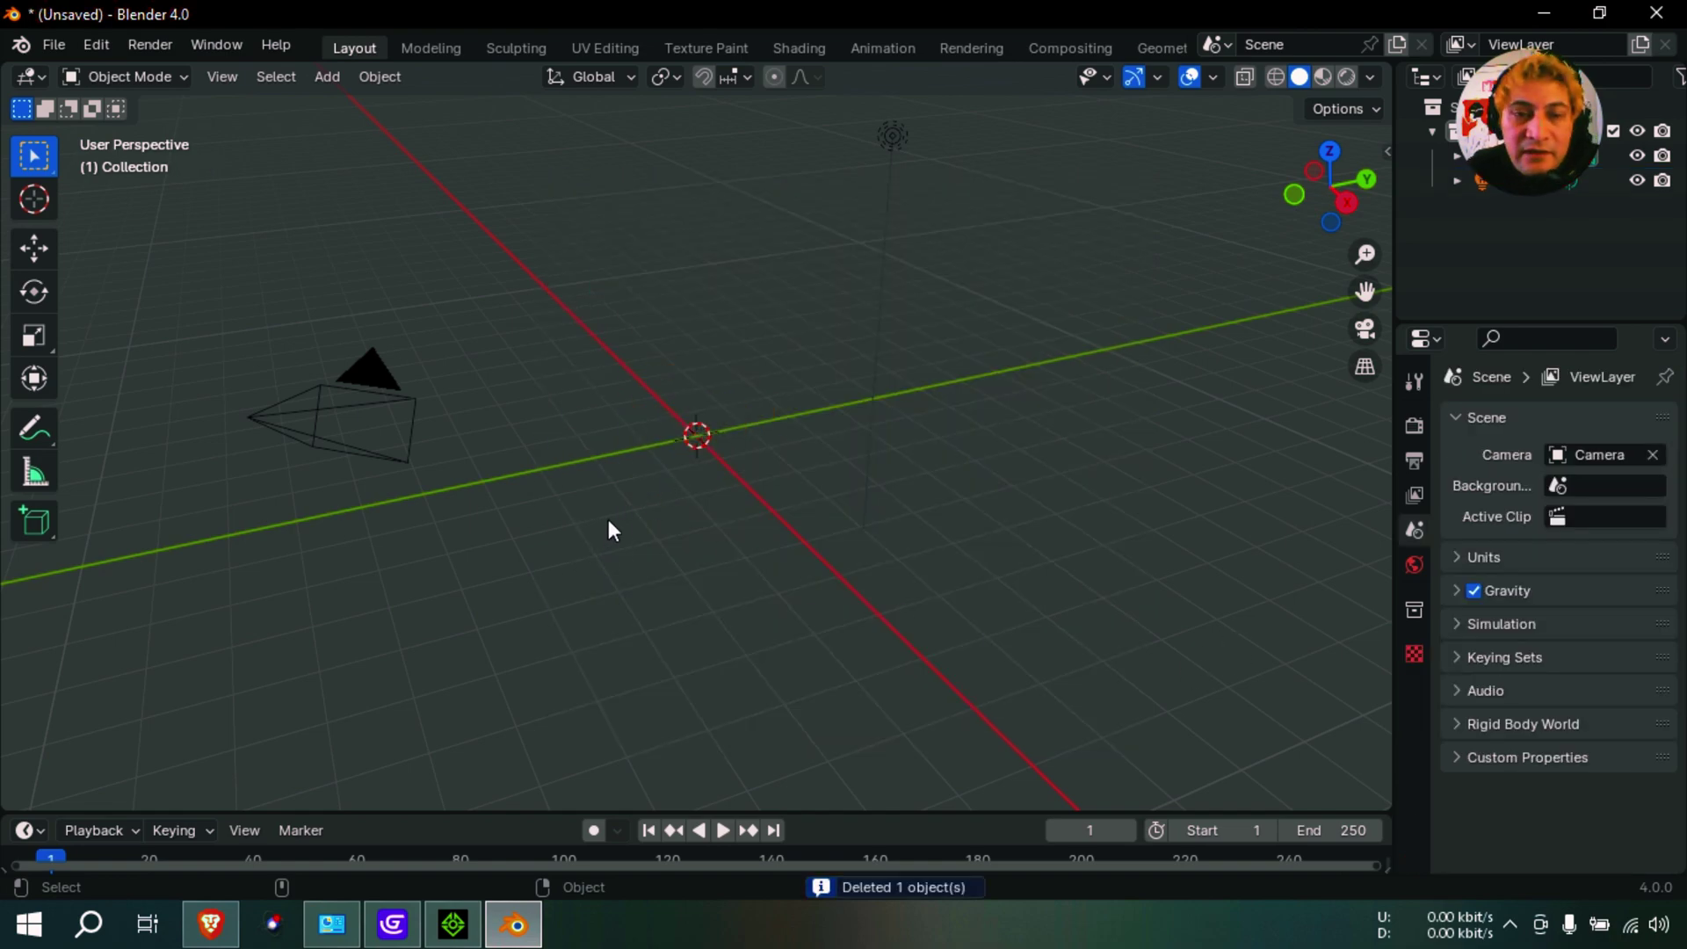
Import girlsomething1.fbx from the Desktop as an FBX.
{"action": "left_click", "coordinate": [51, 45]}
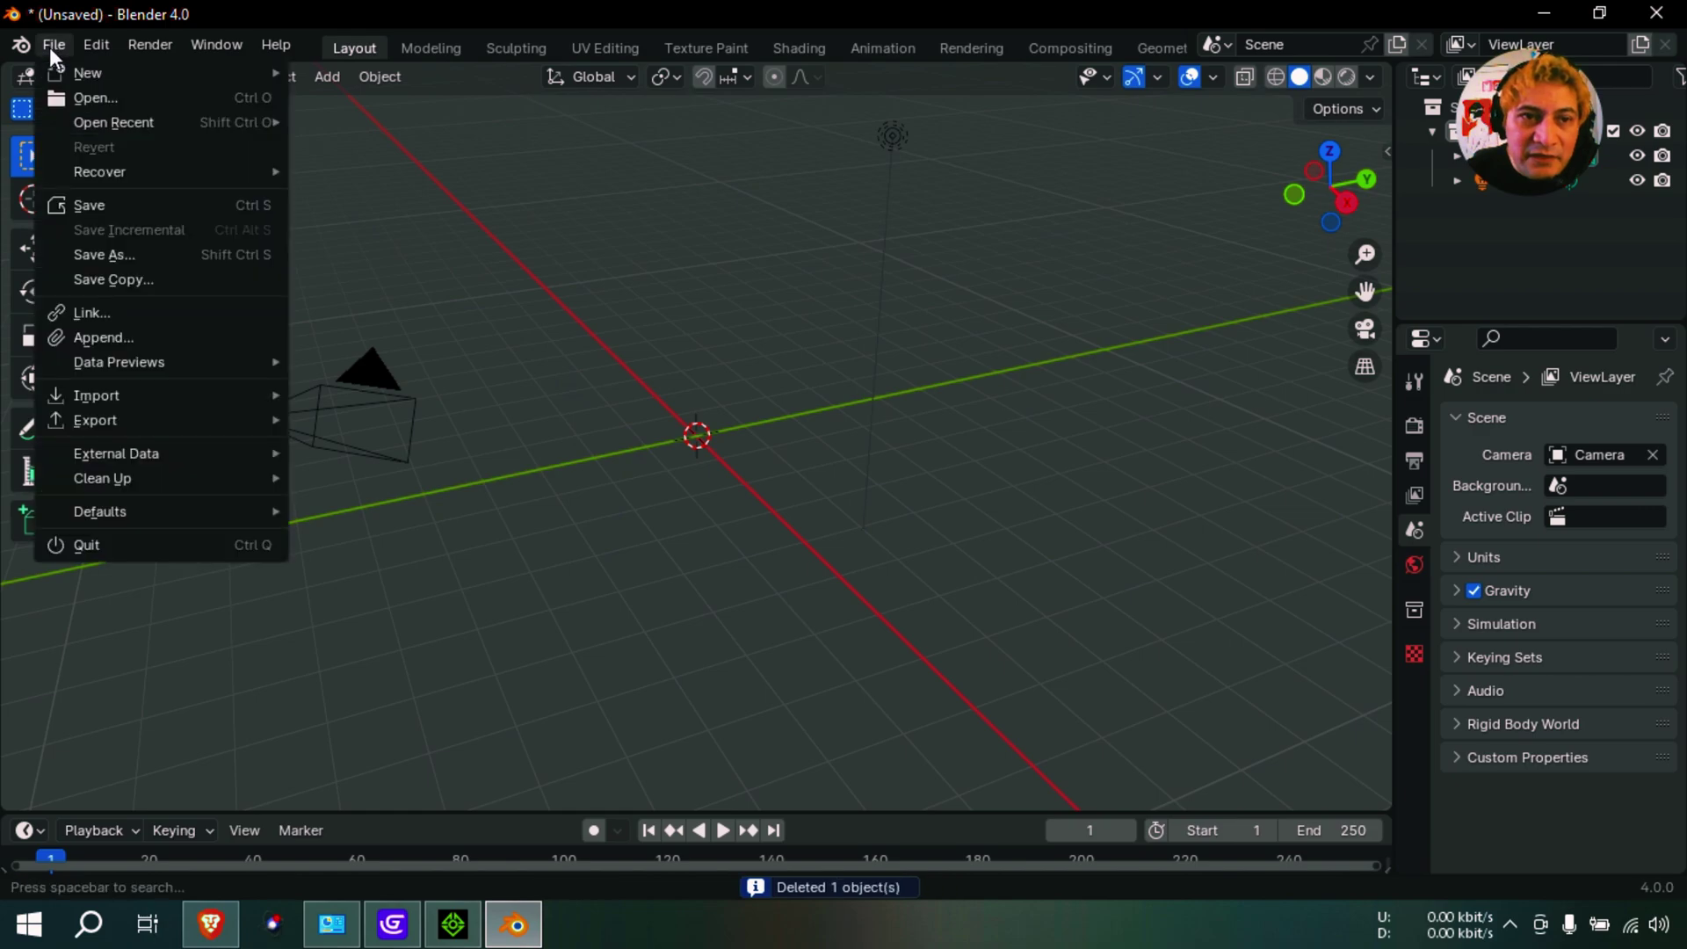
{"action": "mouse_move", "coordinate": [200, 395]}
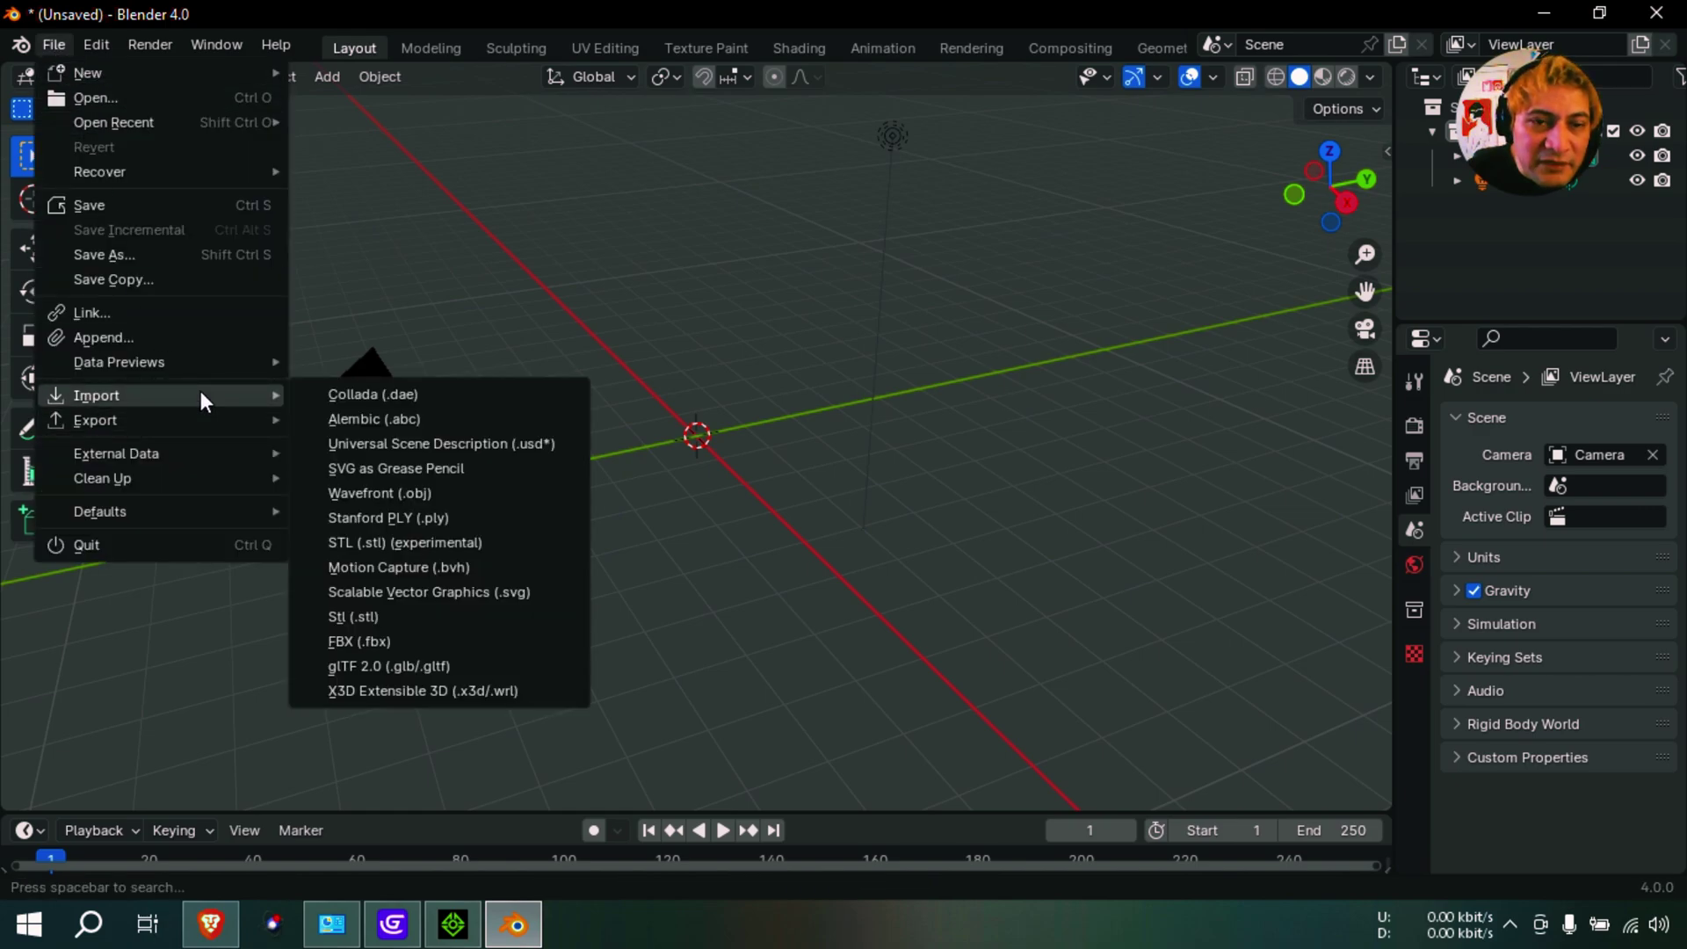
{"action": "left_click", "coordinate": [399, 641]}
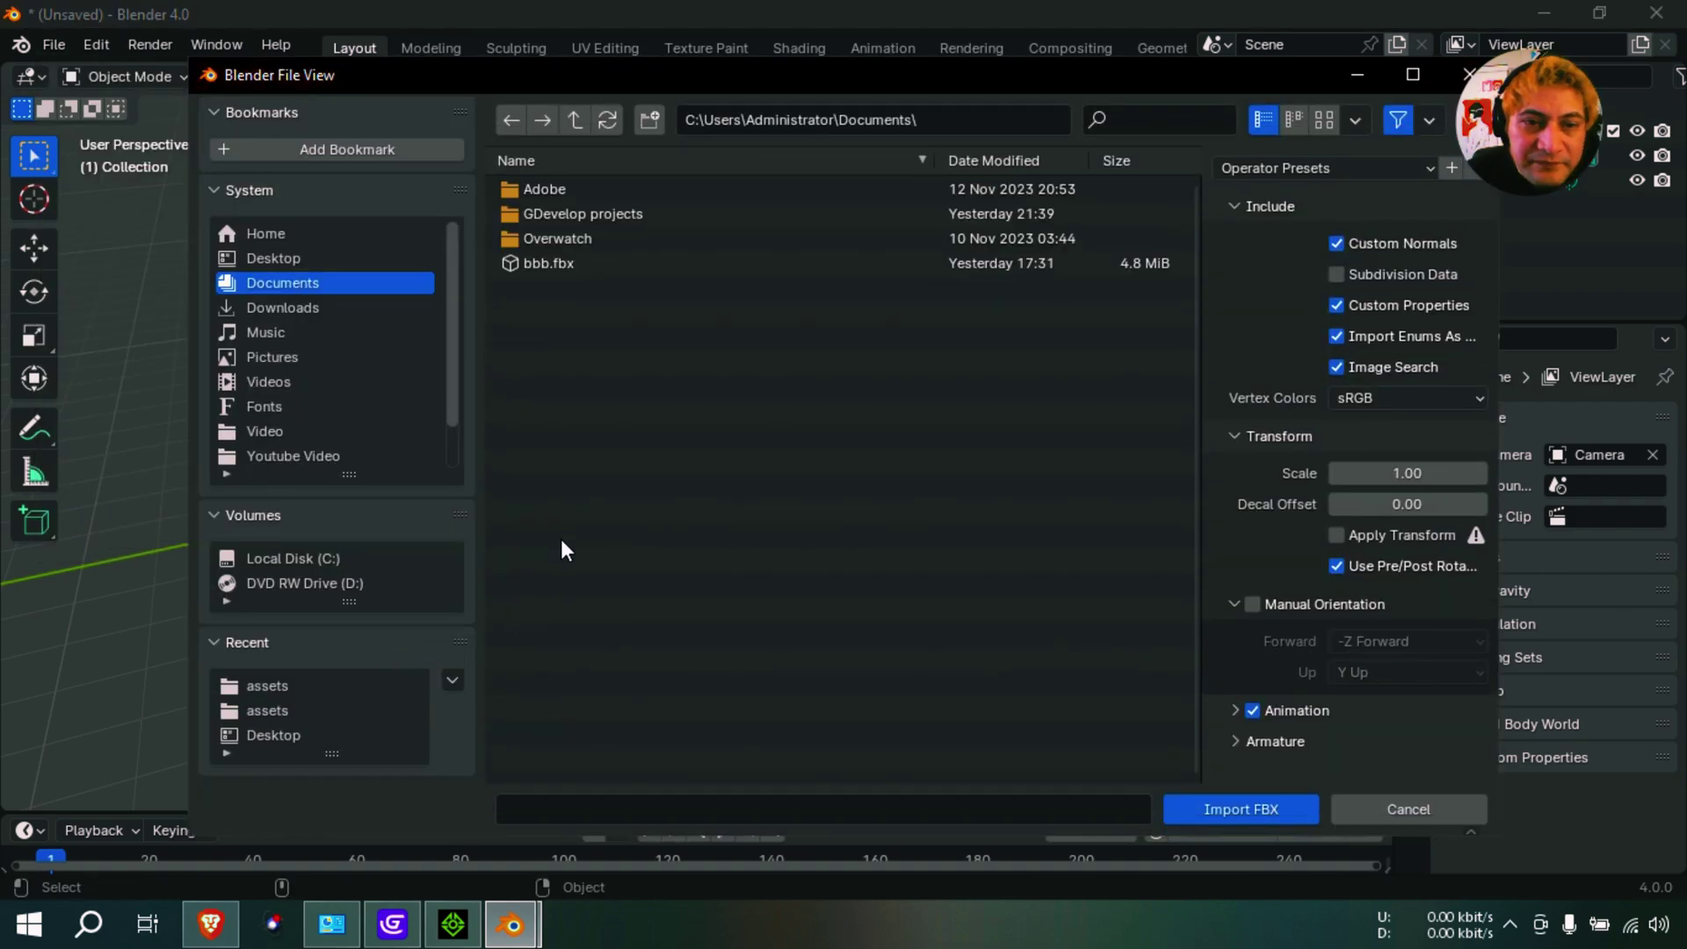
{"action": "left_click", "coordinate": [268, 236]}
{"action": "left_click", "coordinate": [267, 258]}
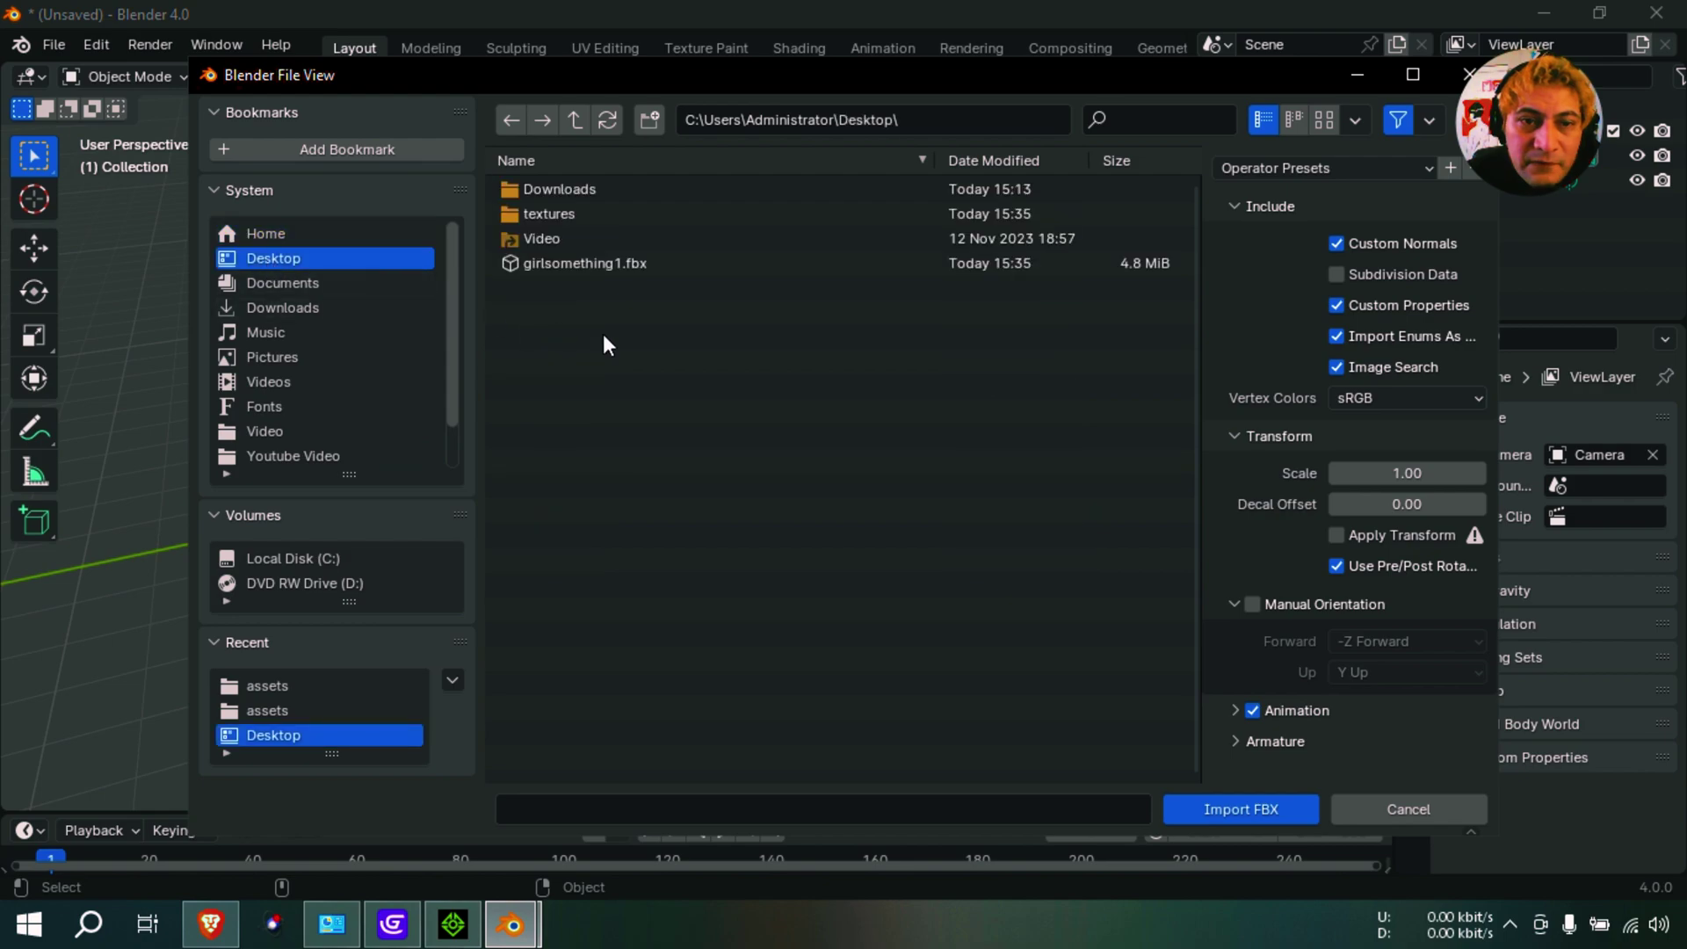
{"action": "left_click", "coordinate": [614, 262]}
{"action": "left_click", "coordinate": [1252, 808]}
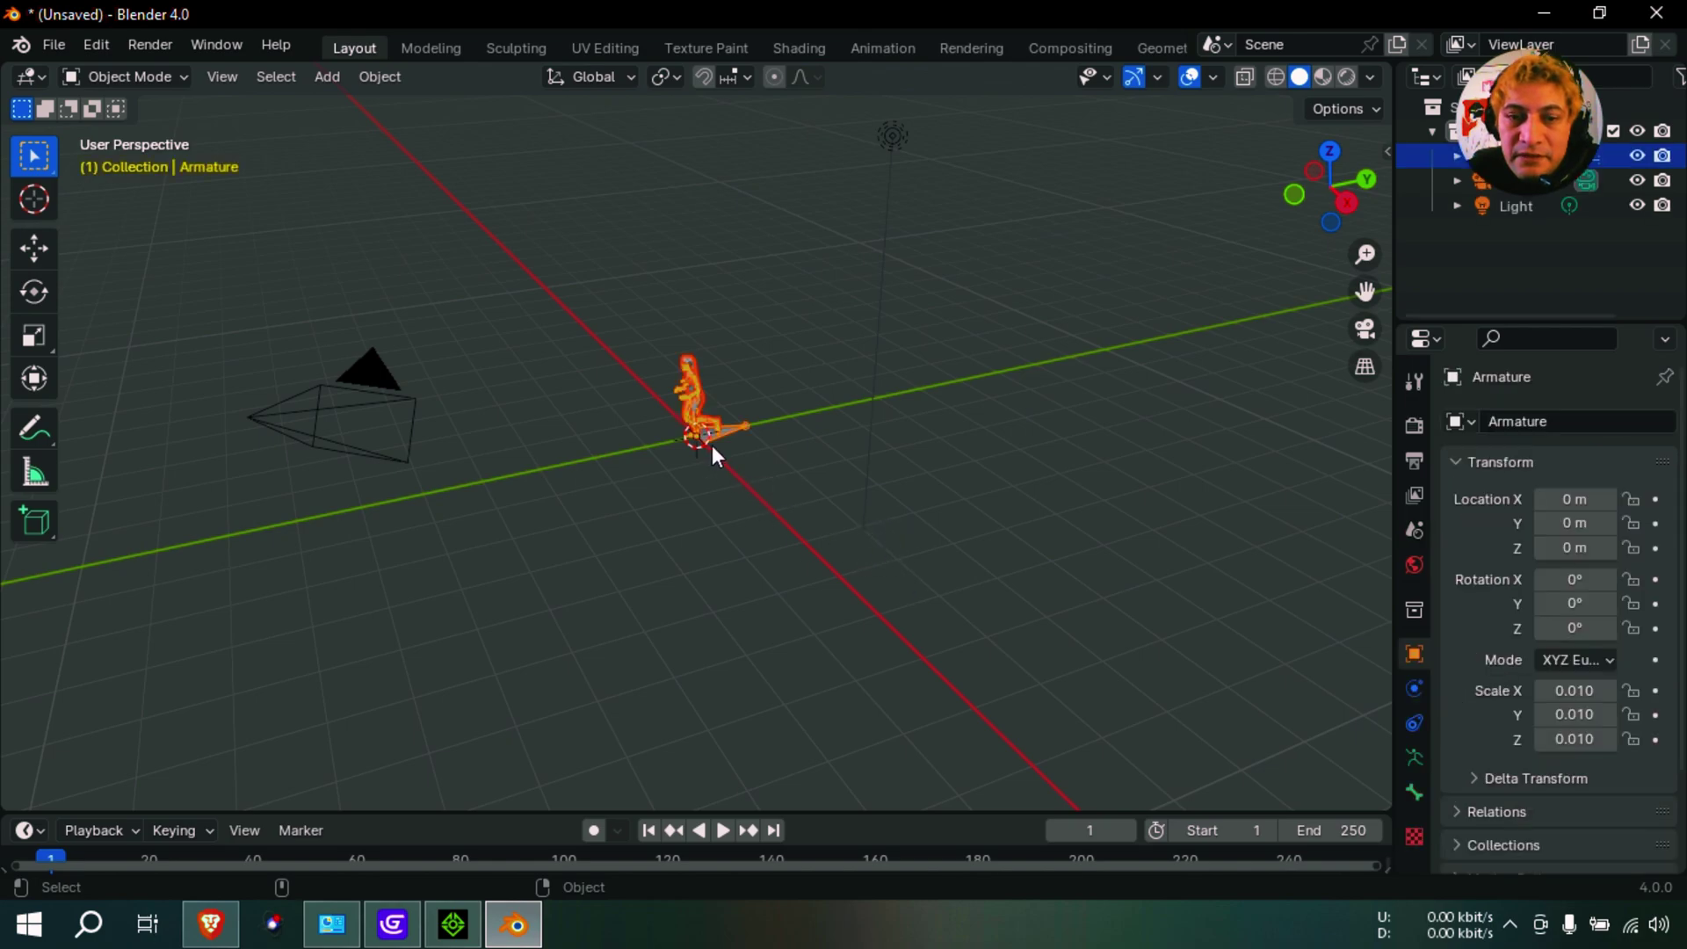
Frame the imported girl, play her run cycle, then scrub the playhead back to frame 0.
{"action": "scroll", "coordinate": [704, 438], "scroll_direction": "up", "scroll_amount": 10}
{"action": "scroll", "coordinate": [734, 432], "scroll_direction": "down", "scroll_amount": 2}
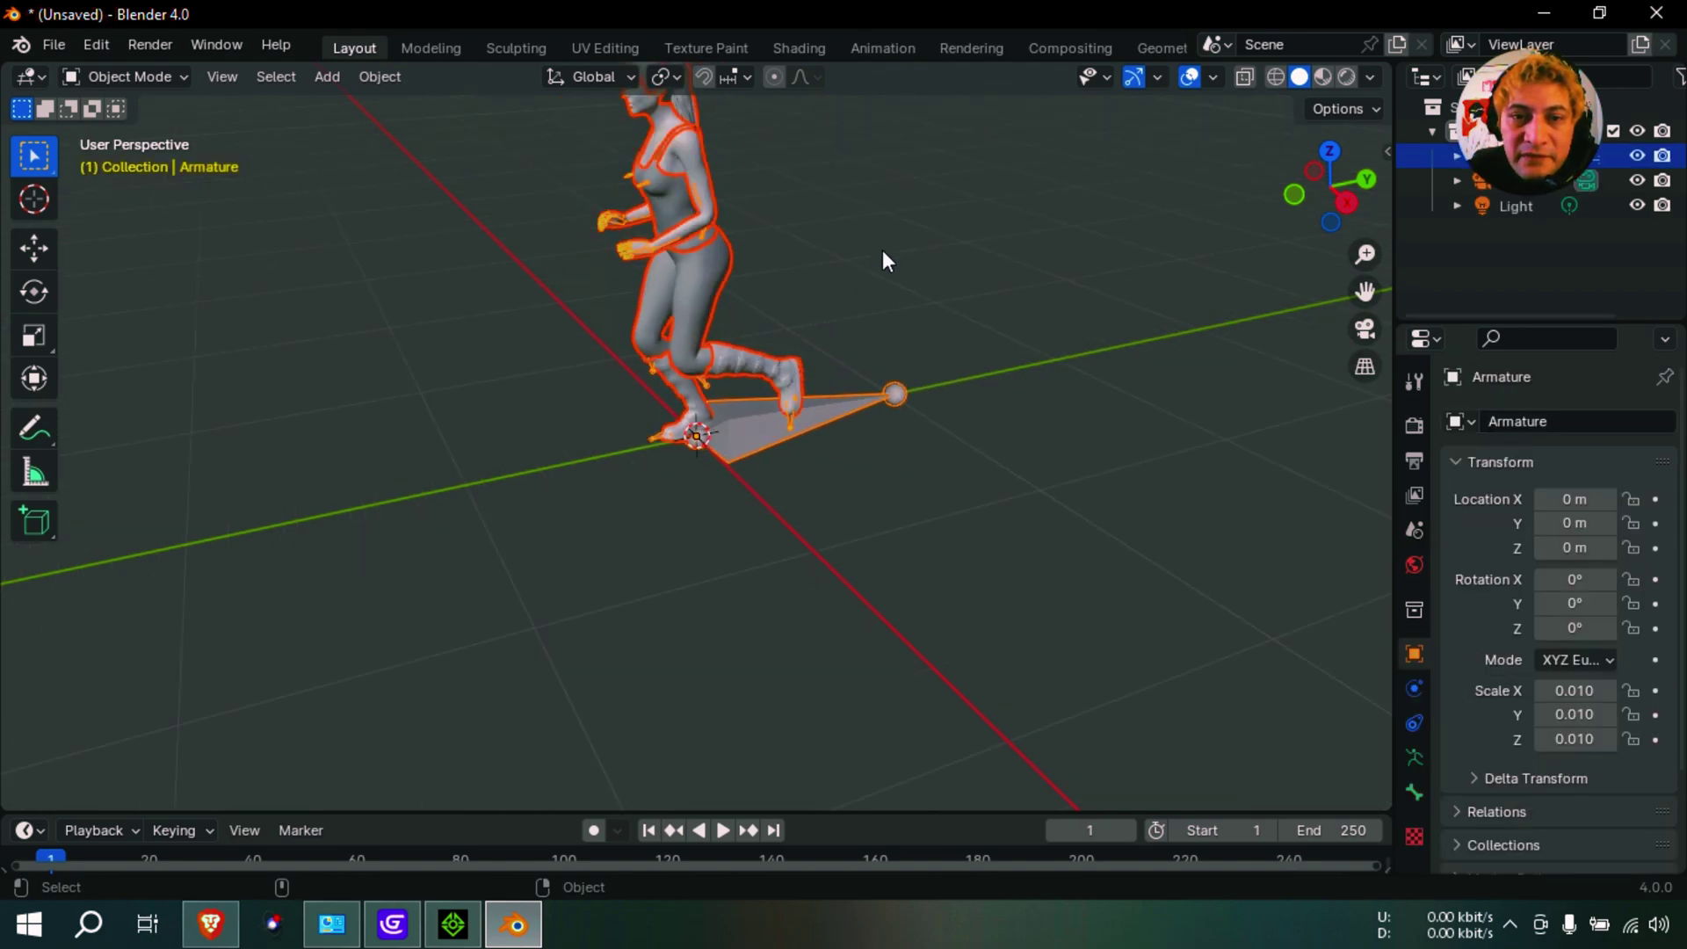
{"action": "middle_click_drag", "start_coordinate": [901, 275], "coordinate": [924, 418], "text": "shift"}
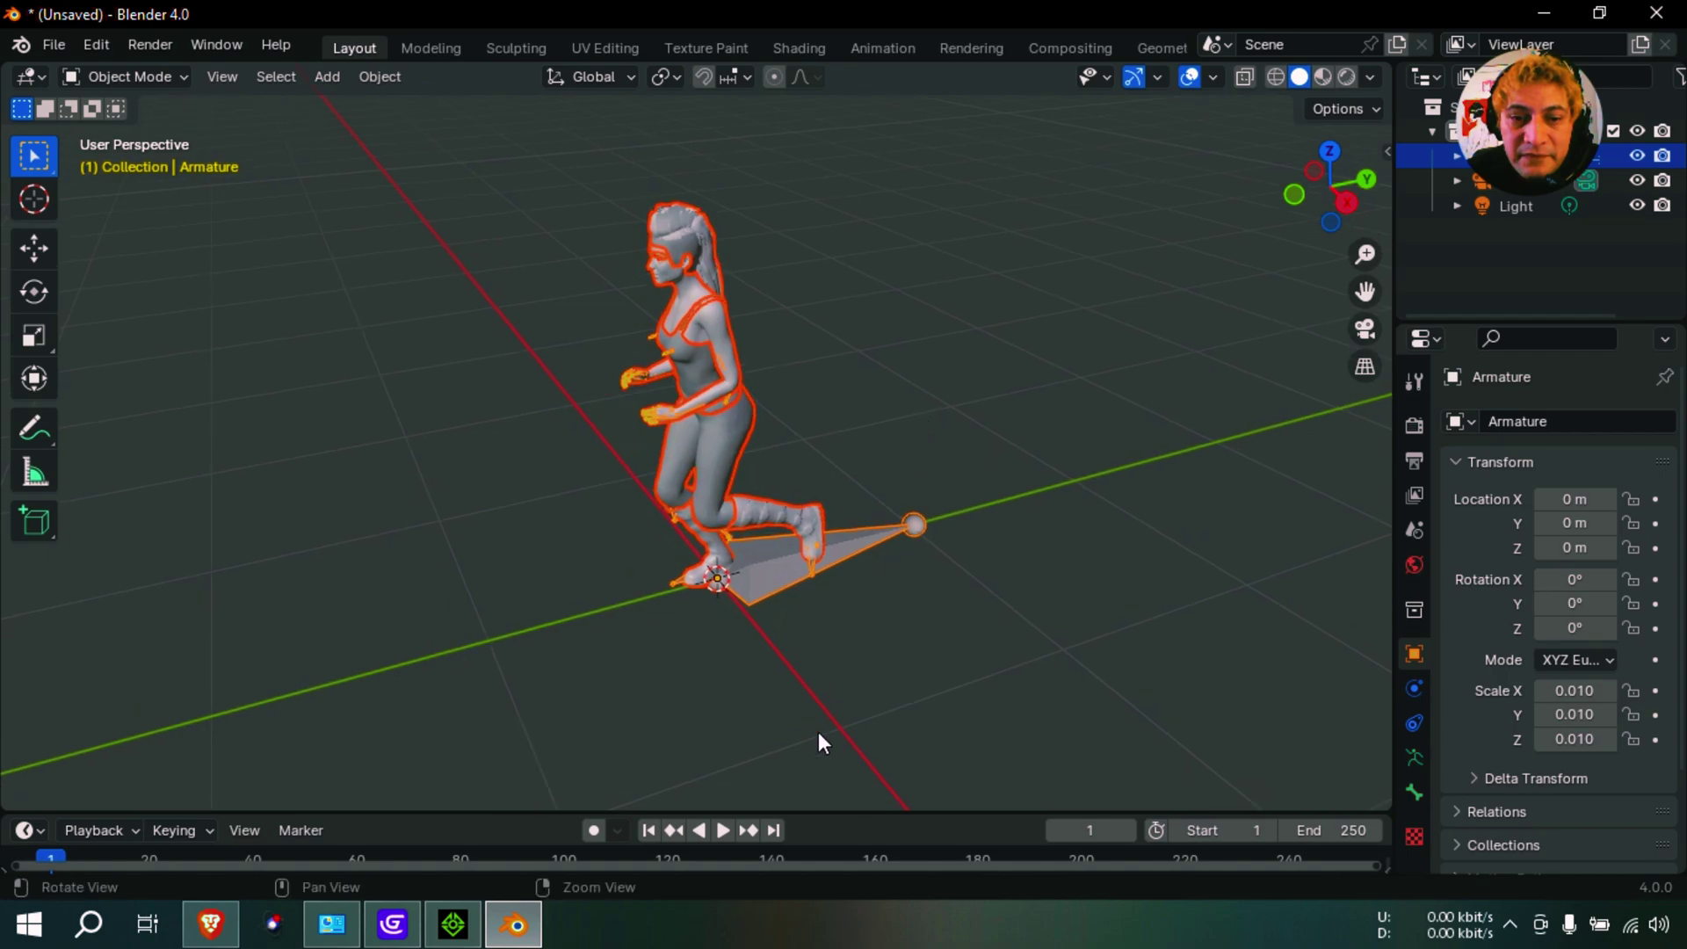
{"action": "left_click", "coordinate": [720, 828]}
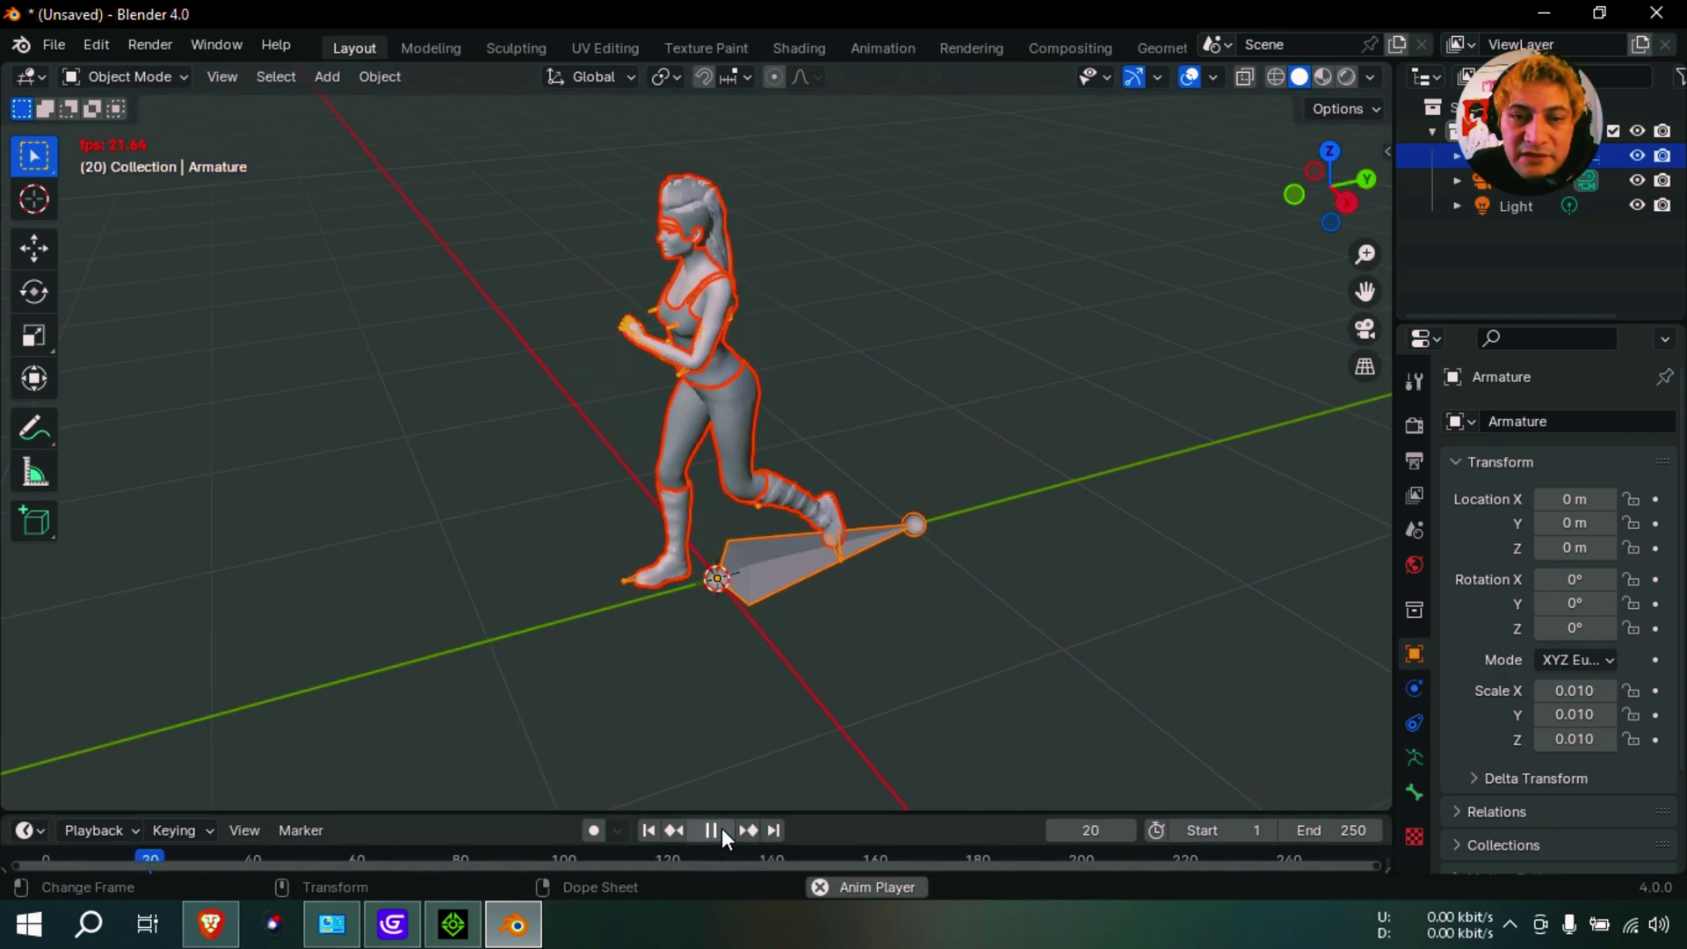
{"action": "left_click", "coordinate": [714, 830]}
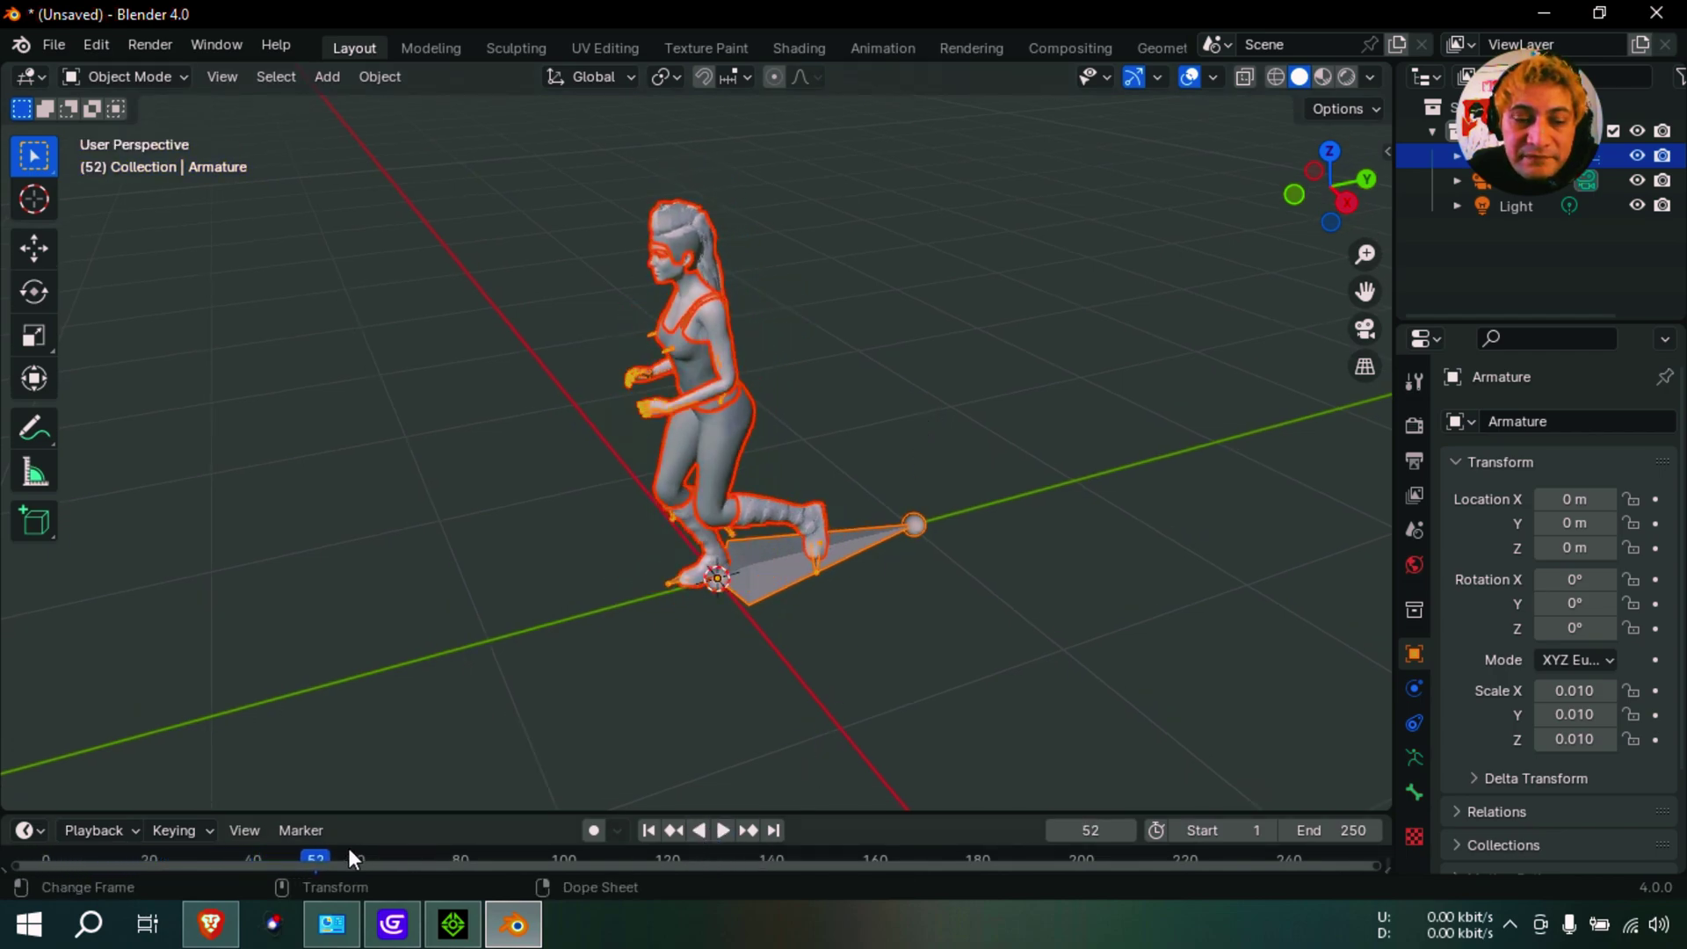
{"action": "scroll", "coordinate": [264, 854], "scroll_direction": "up", "scroll_amount": 4, "text": "ctrl"}
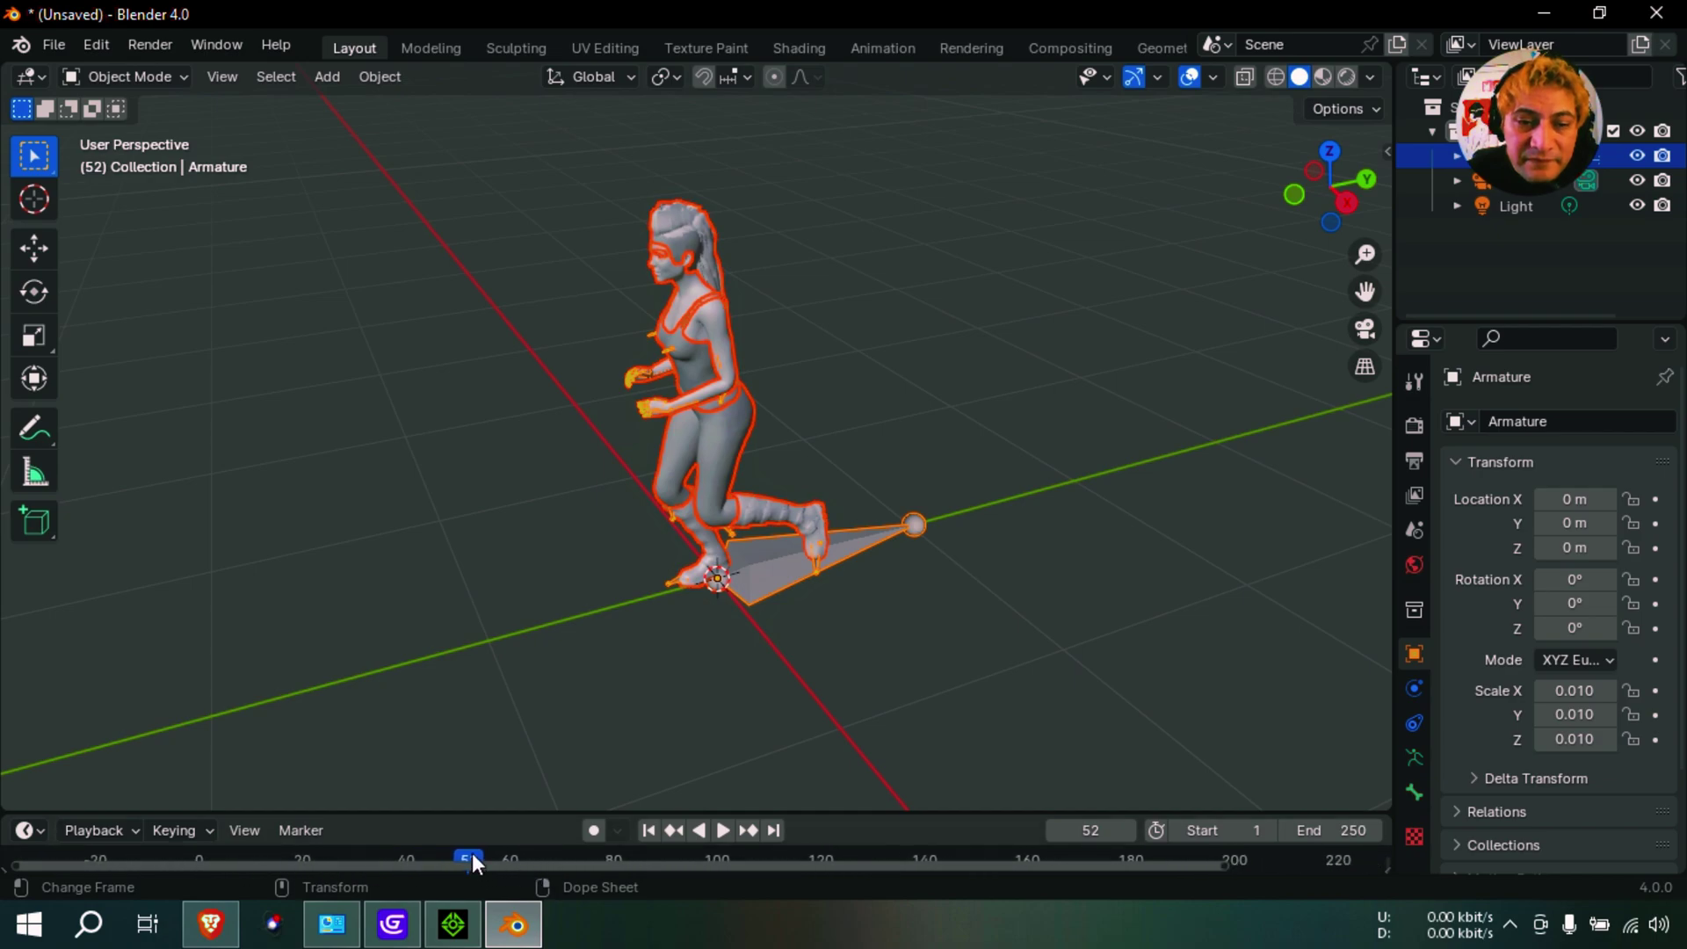
{"action": "key", "text": "space"}
{"action": "left_click_drag", "start_coordinate": [471, 852], "coordinate": [199, 854]}
{"action": "key", "text": "space"}
Start a glTF 2.0 export targeting the Desktop folder.
{"action": "left_click", "coordinate": [49, 50]}
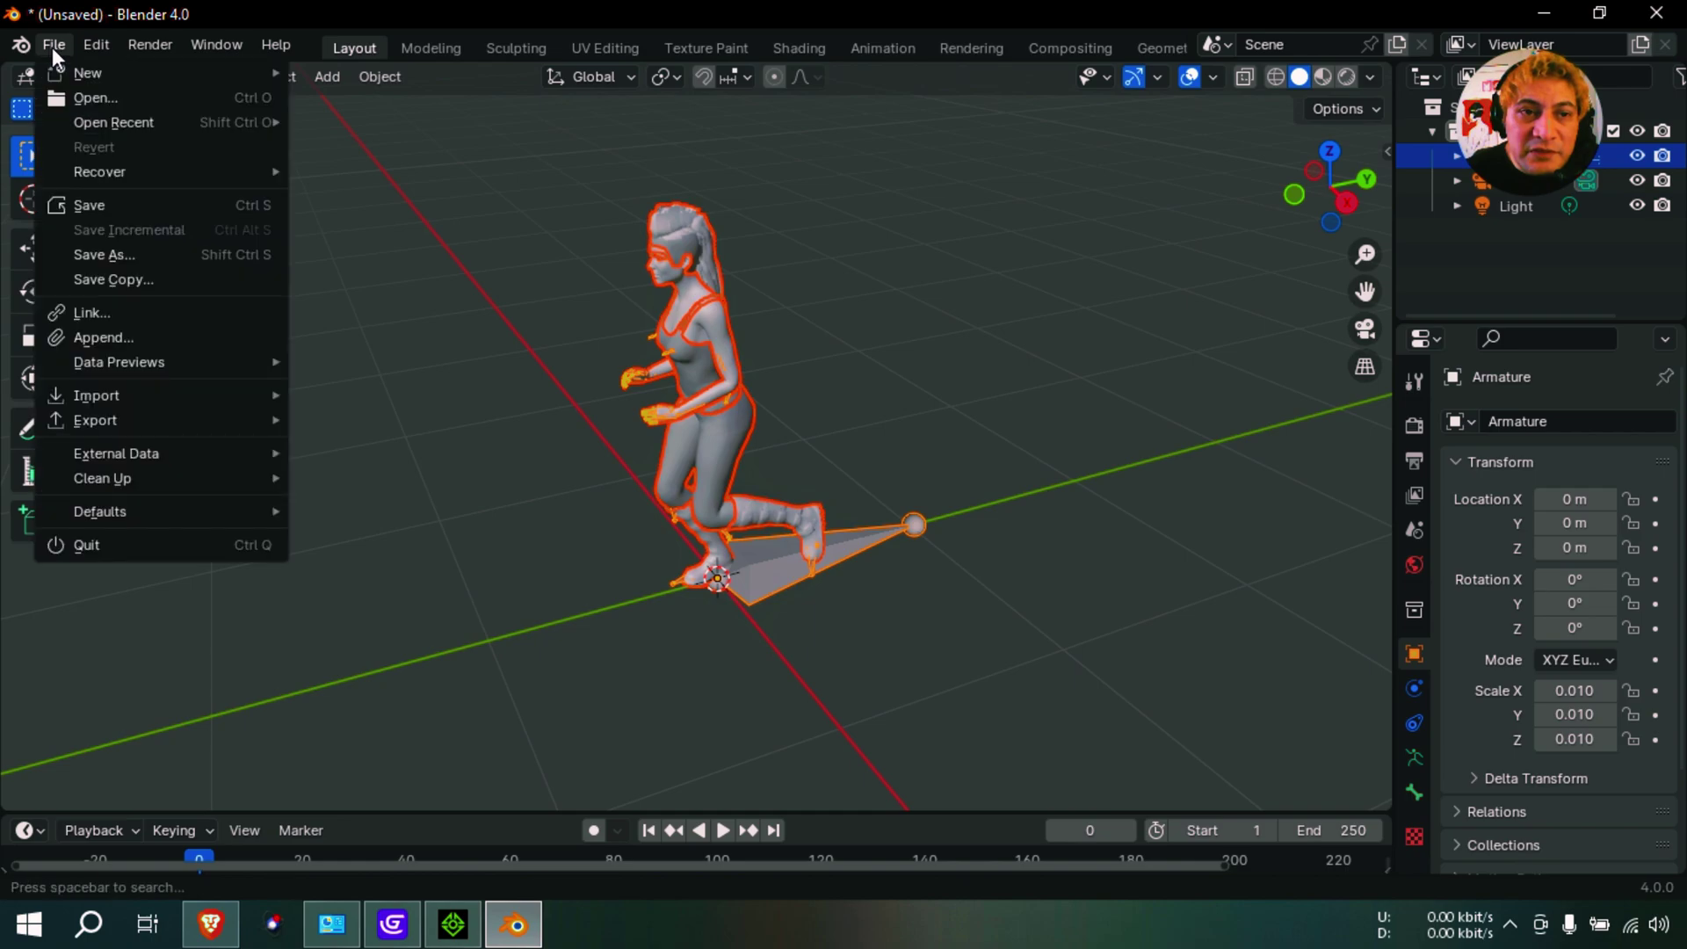
{"action": "mouse_move", "coordinate": [198, 424]}
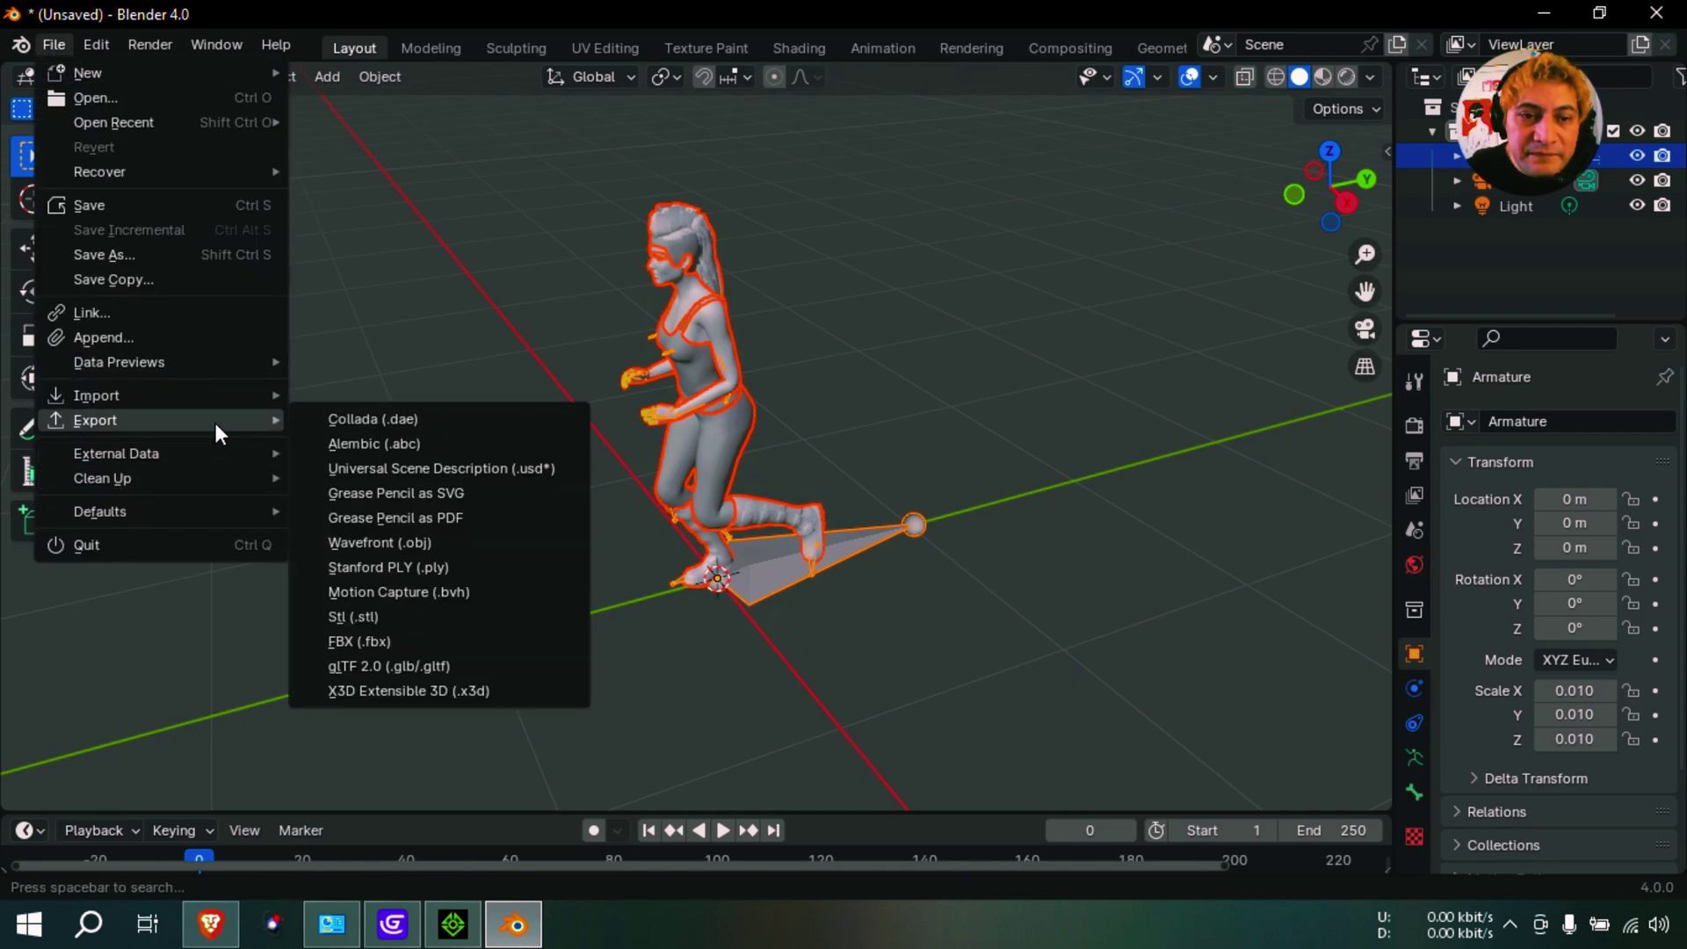
{"action": "left_click", "coordinate": [466, 668]}
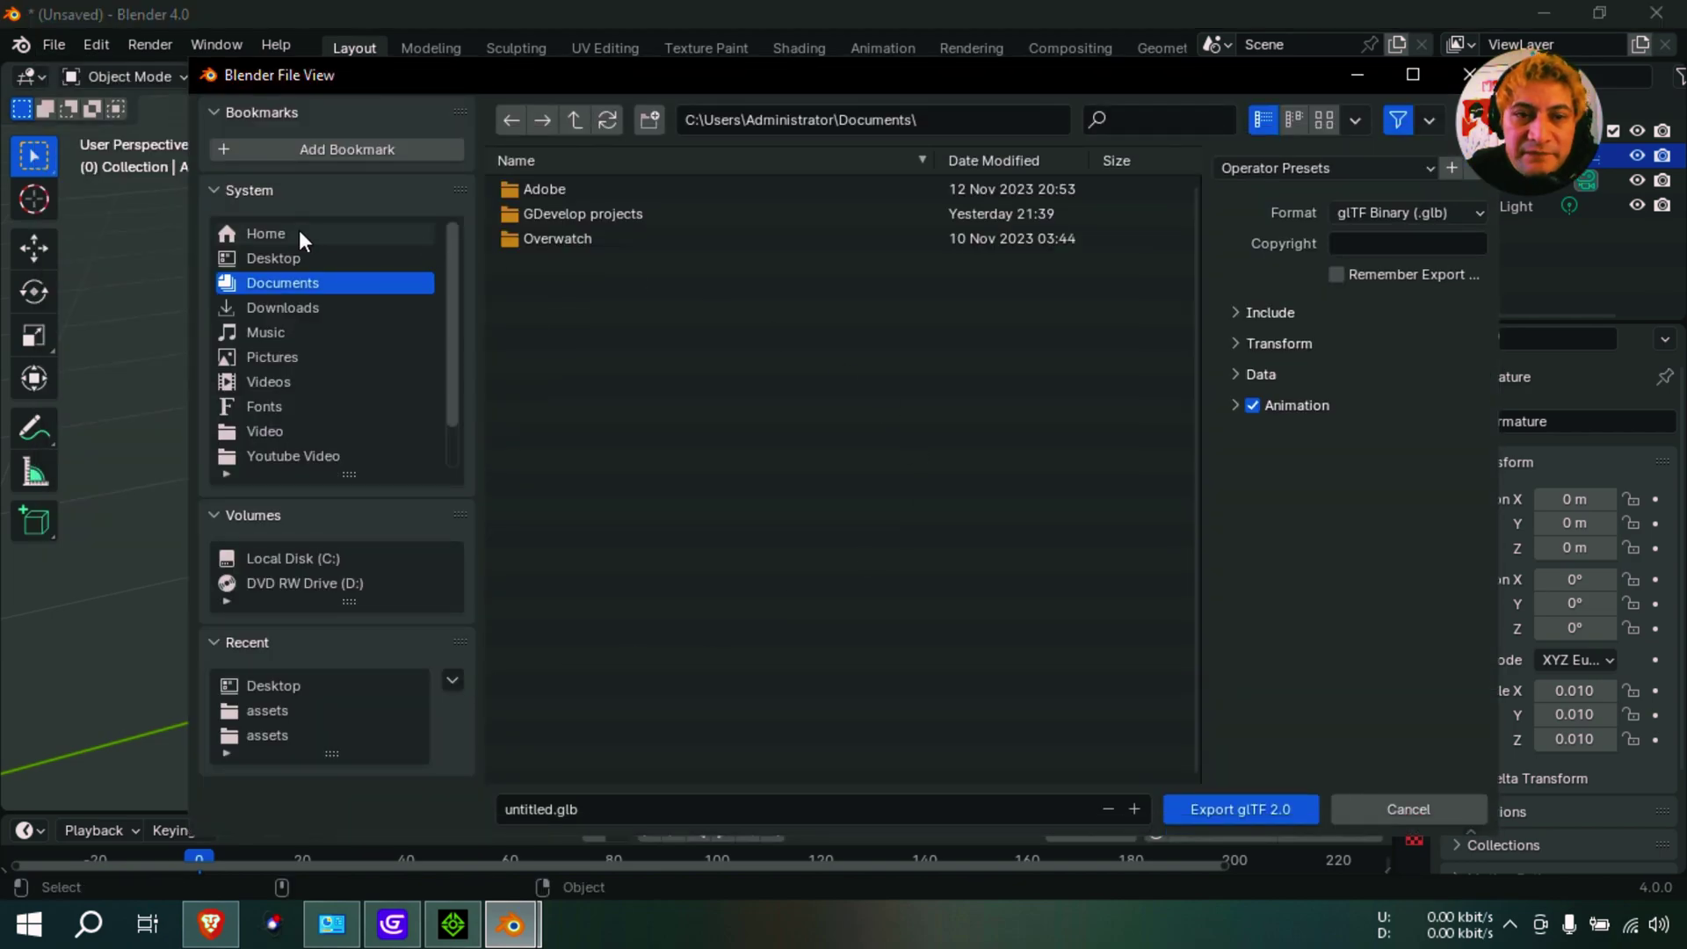
{"action": "left_click", "coordinate": [297, 230]}
{"action": "left_click", "coordinate": [279, 259]}
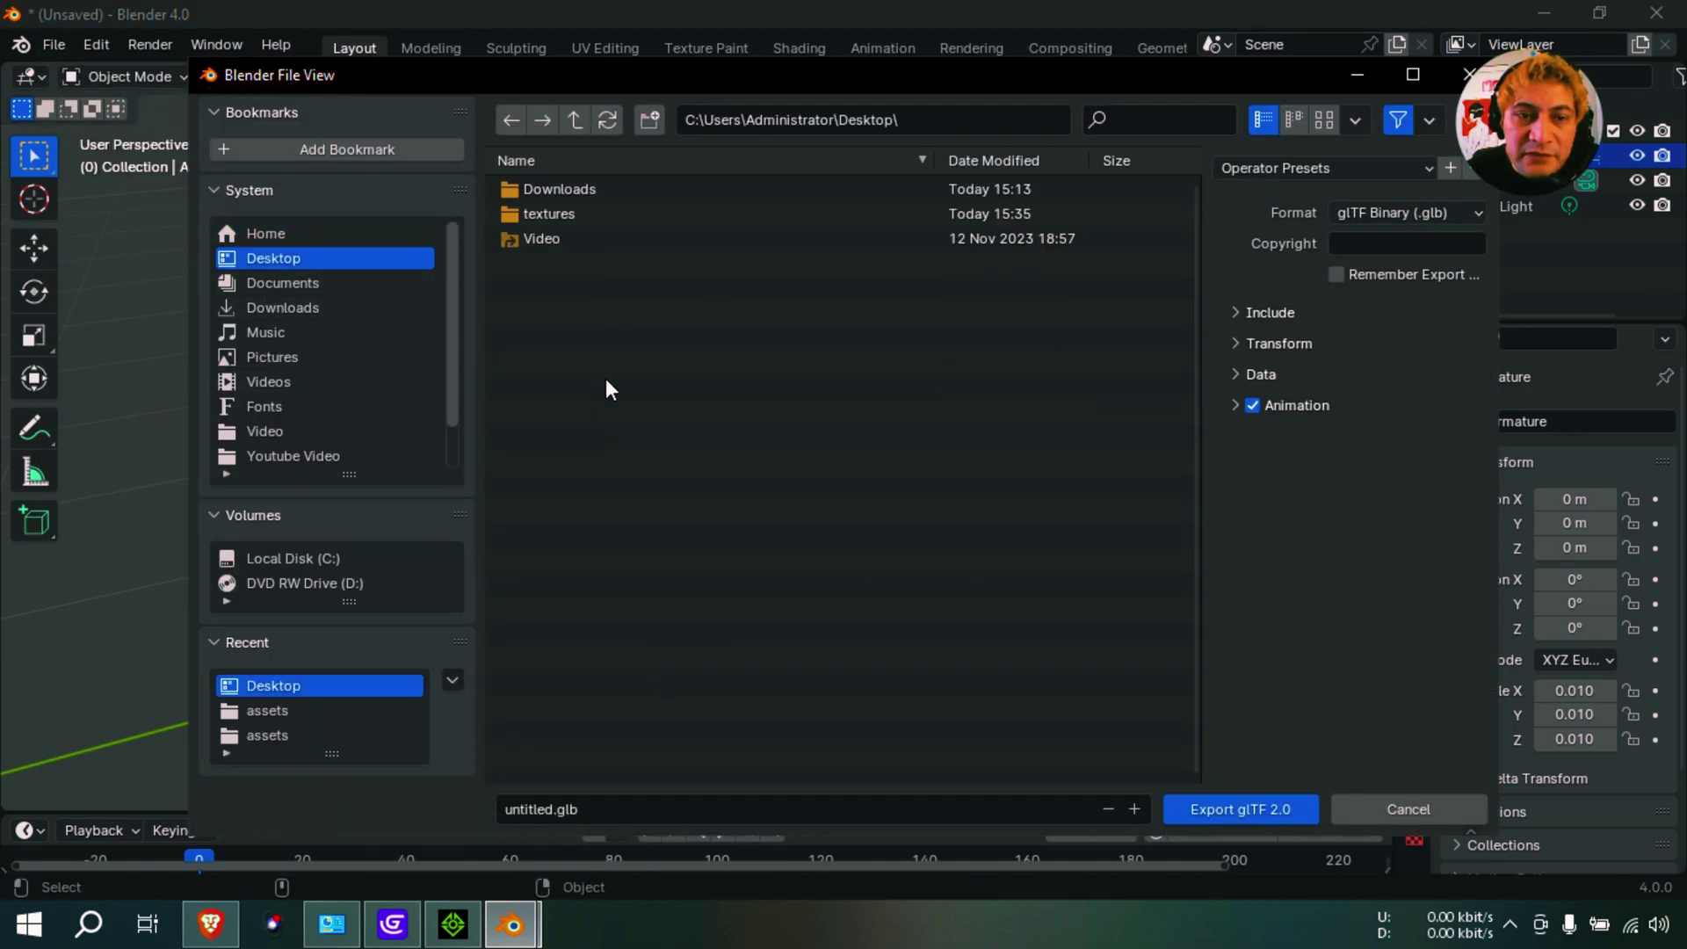
Clear the default 'untitled' file name from the name field.
{"action": "left_click", "coordinate": [553, 808]}
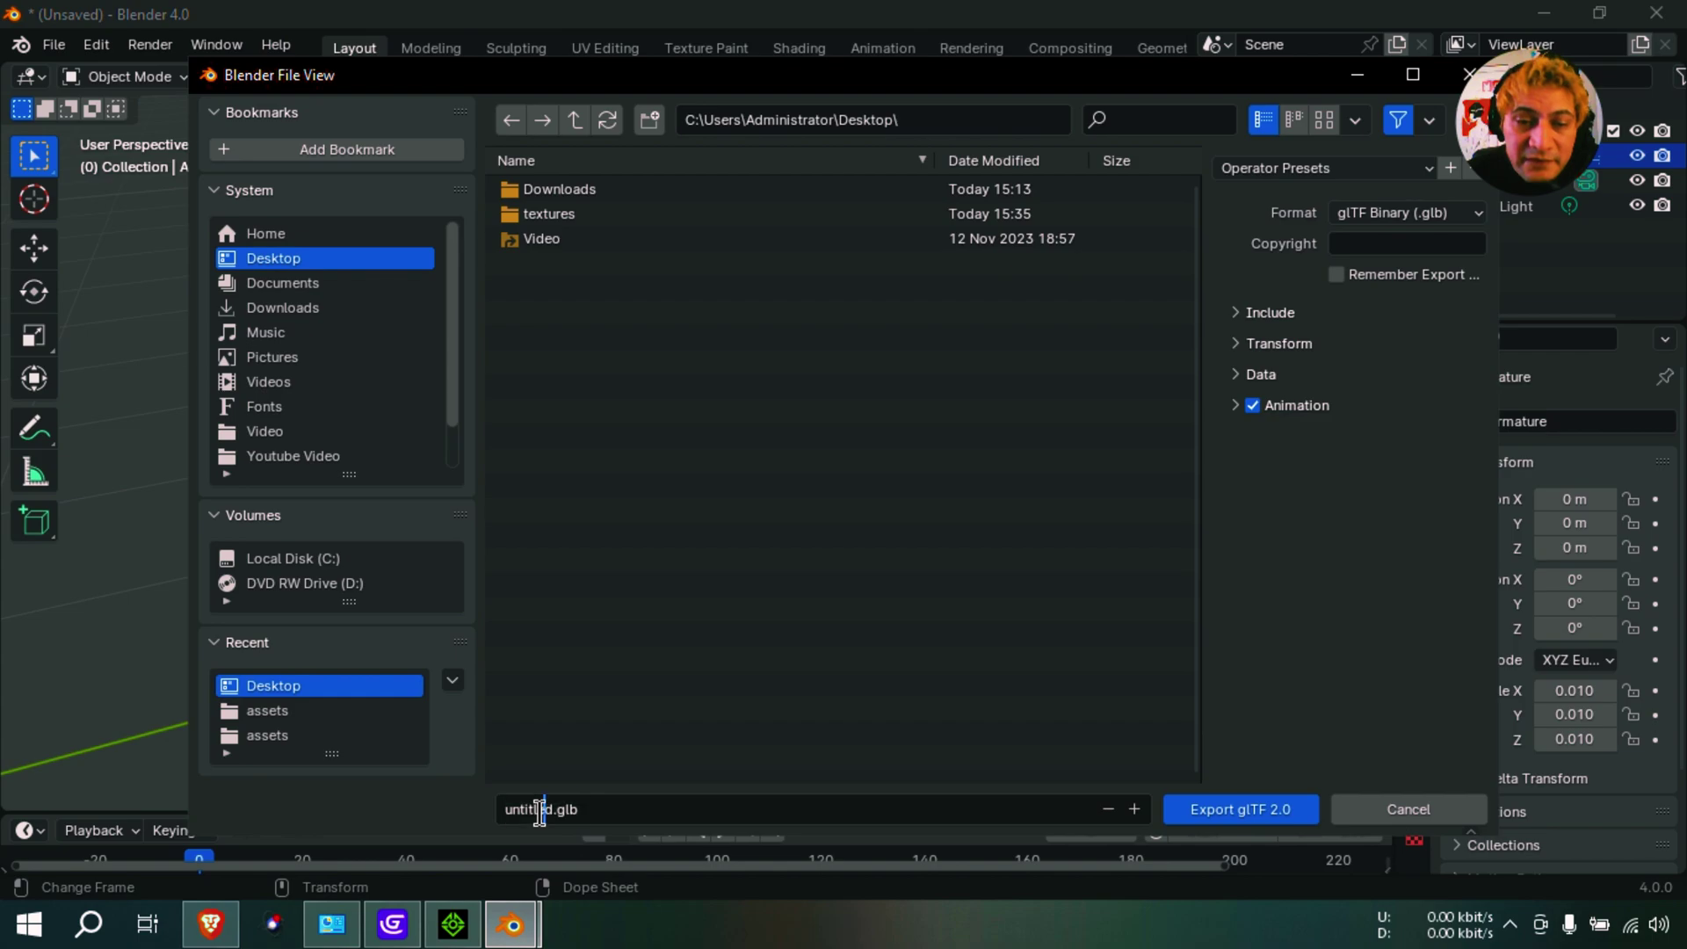
{"action": "left_click_drag", "start_coordinate": [550, 809], "coordinate": [443, 805]}
{"action": "key", "text": "BackSpace"}
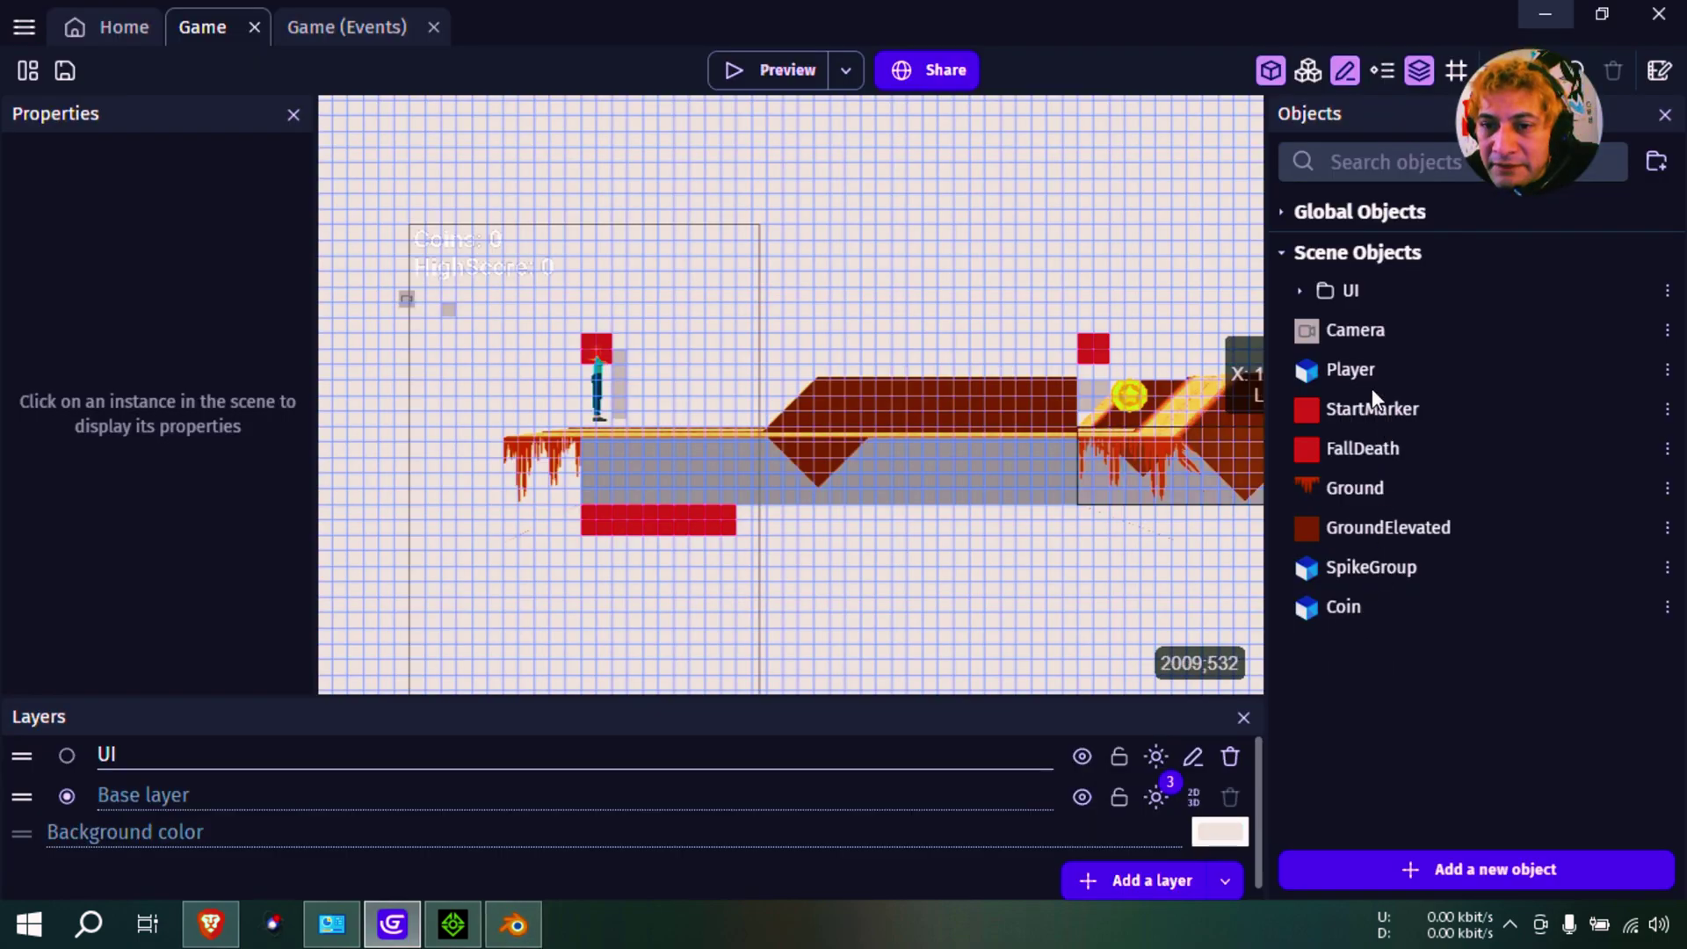
Replace the Player object's 3D model with Desktop\girlrunning1.glb, copying it into the project folder.
{"action": "double_click", "coordinate": [1362, 370]}
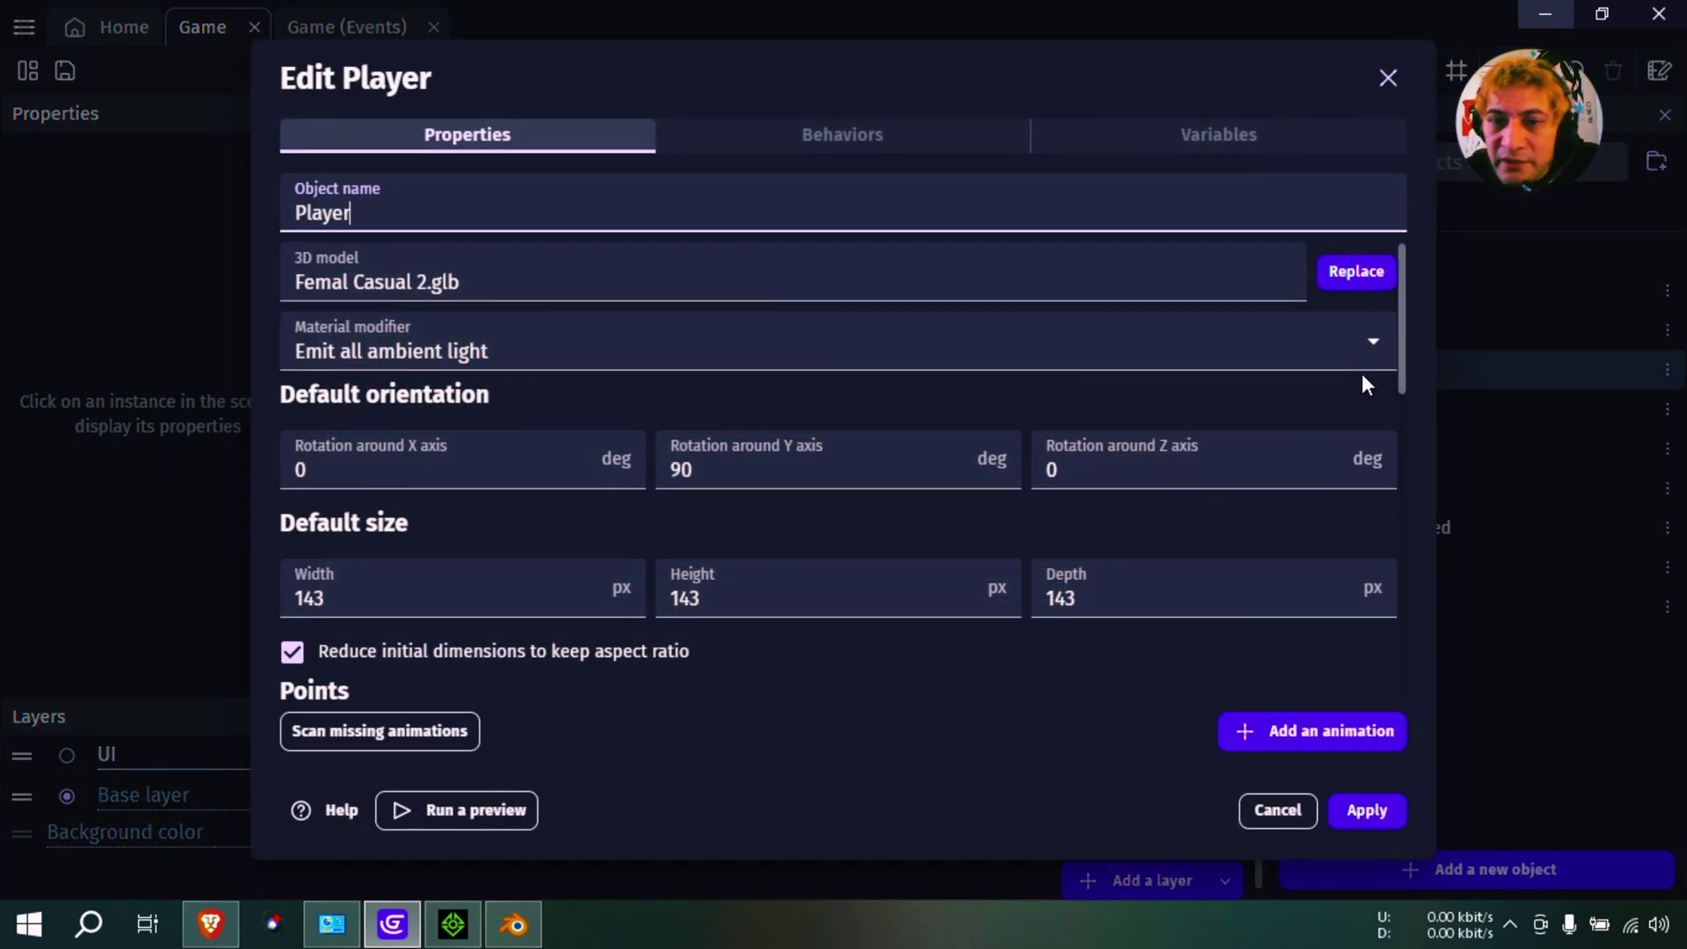
{"action": "left_click", "coordinate": [1370, 274]}
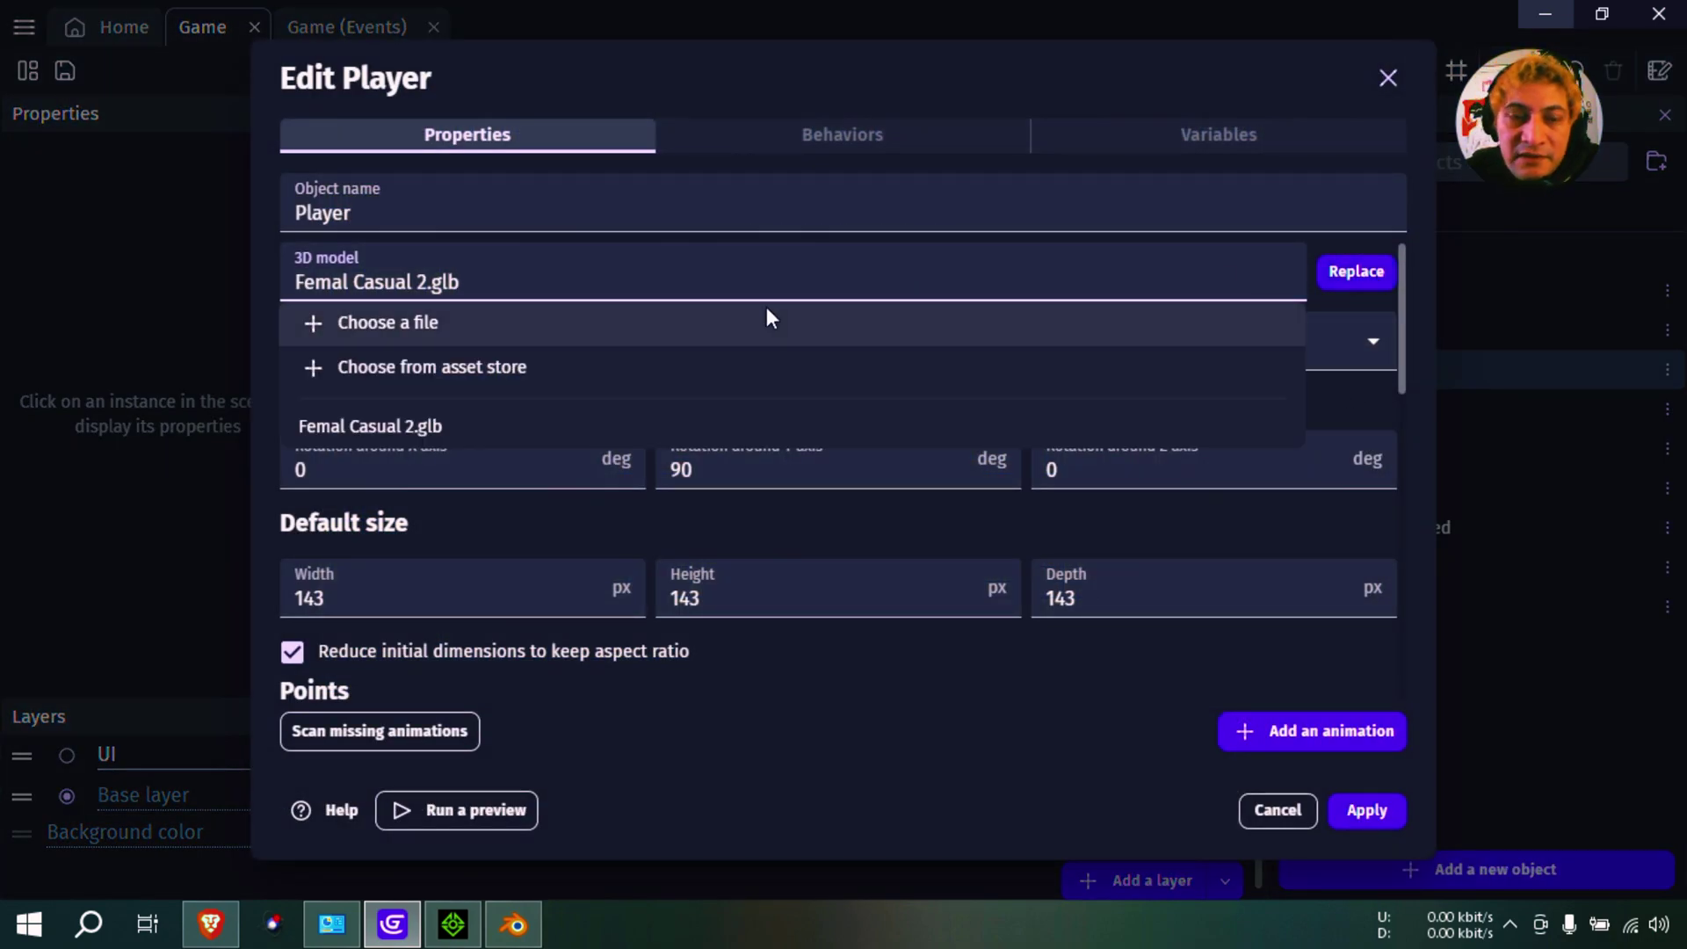
{"action": "left_click", "coordinate": [463, 327]}
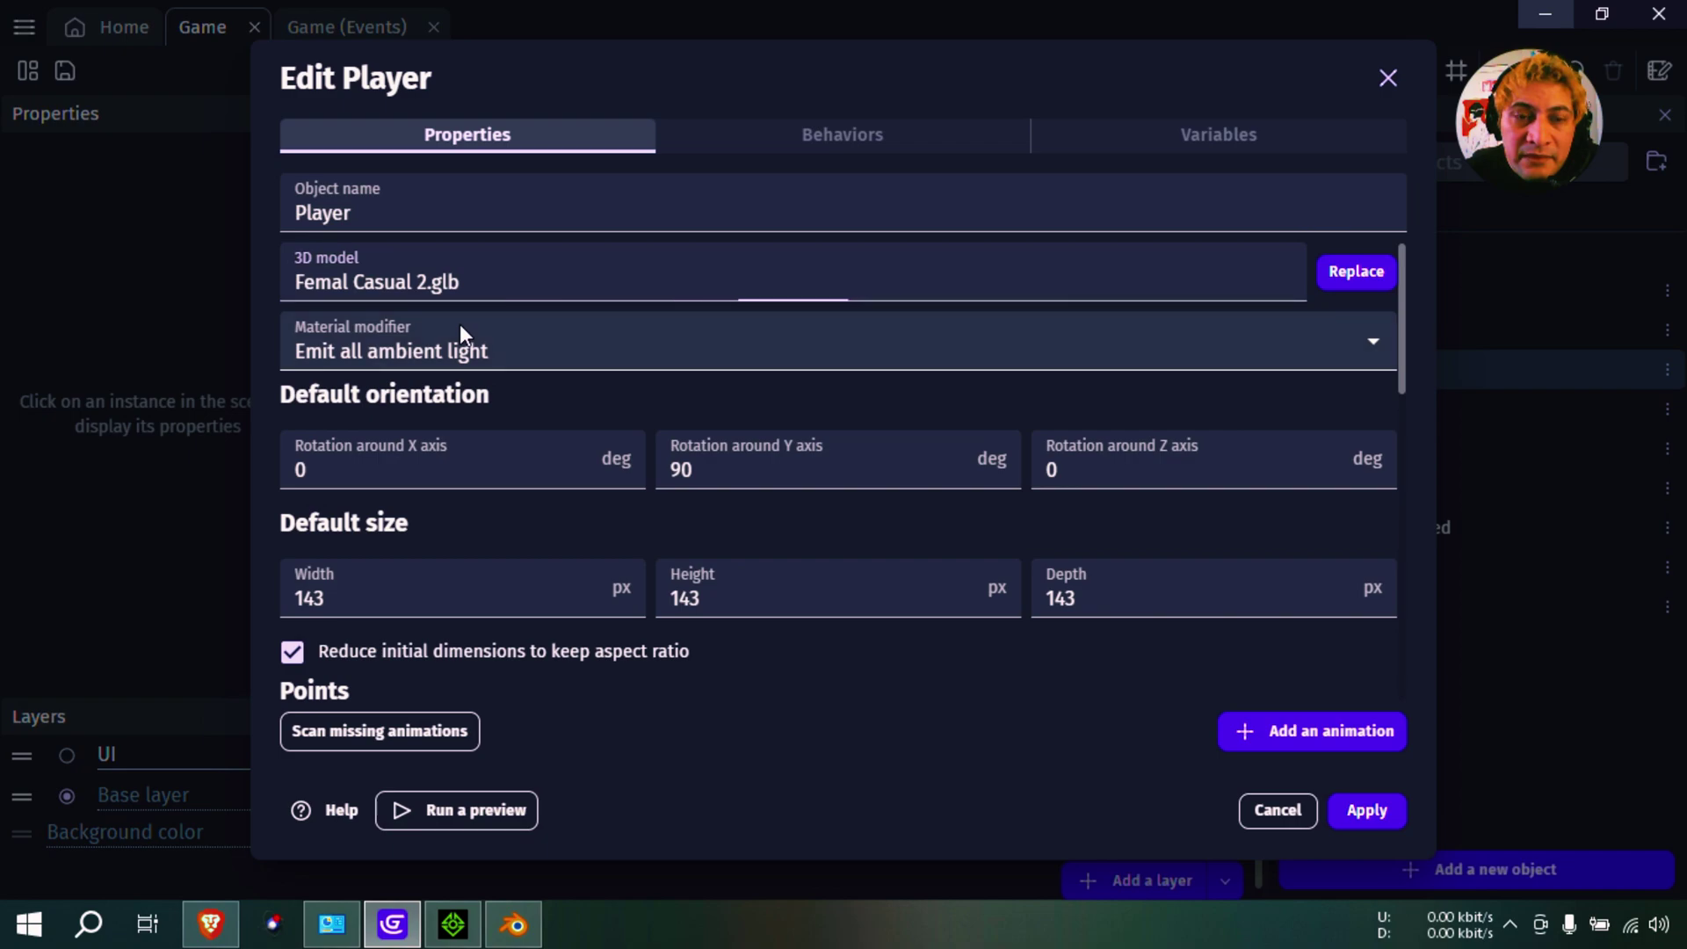
{"action": "left_click", "coordinate": [123, 192]}
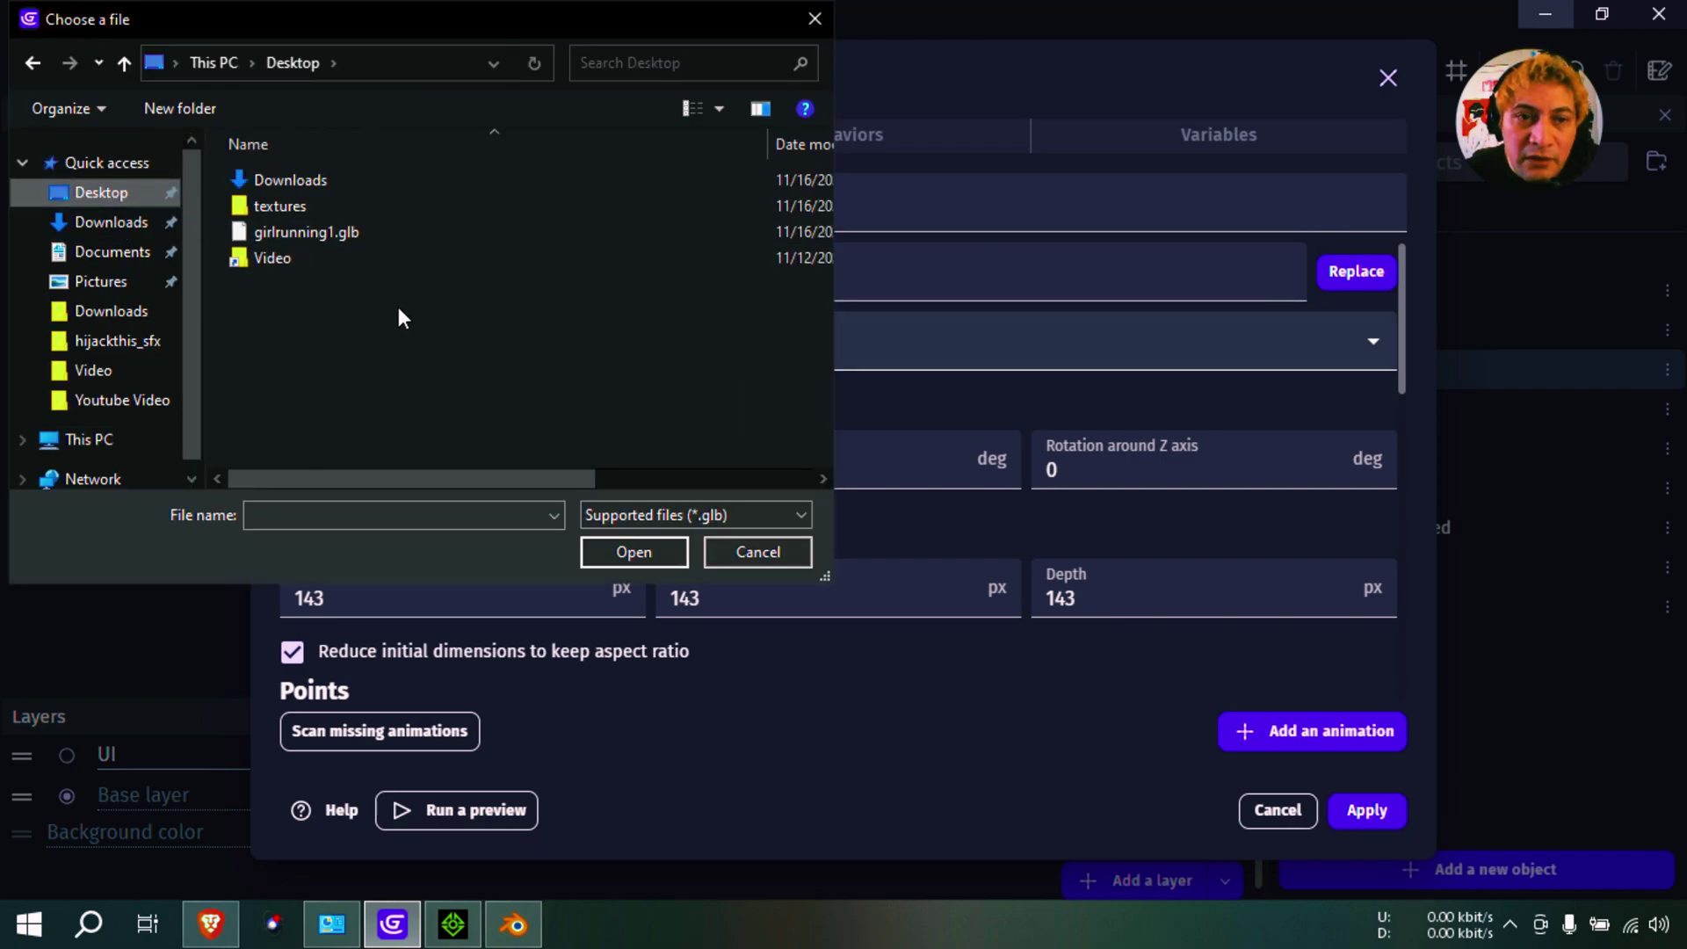
{"action": "left_click", "coordinate": [346, 233]}
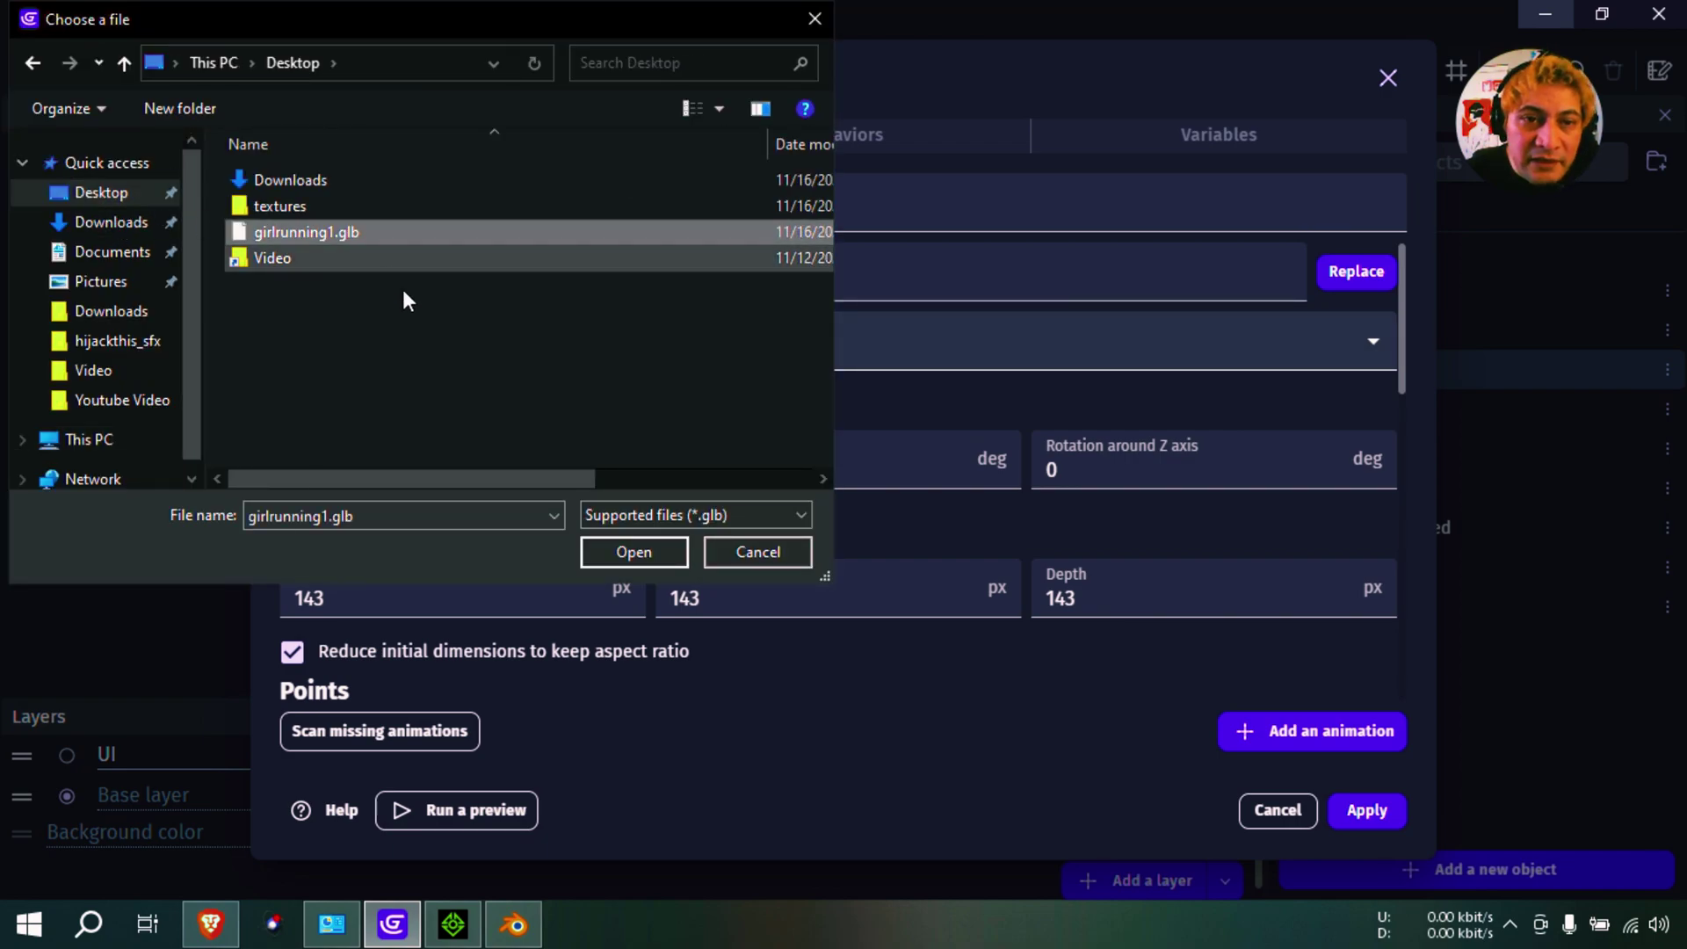
{"action": "left_click", "coordinate": [642, 554]}
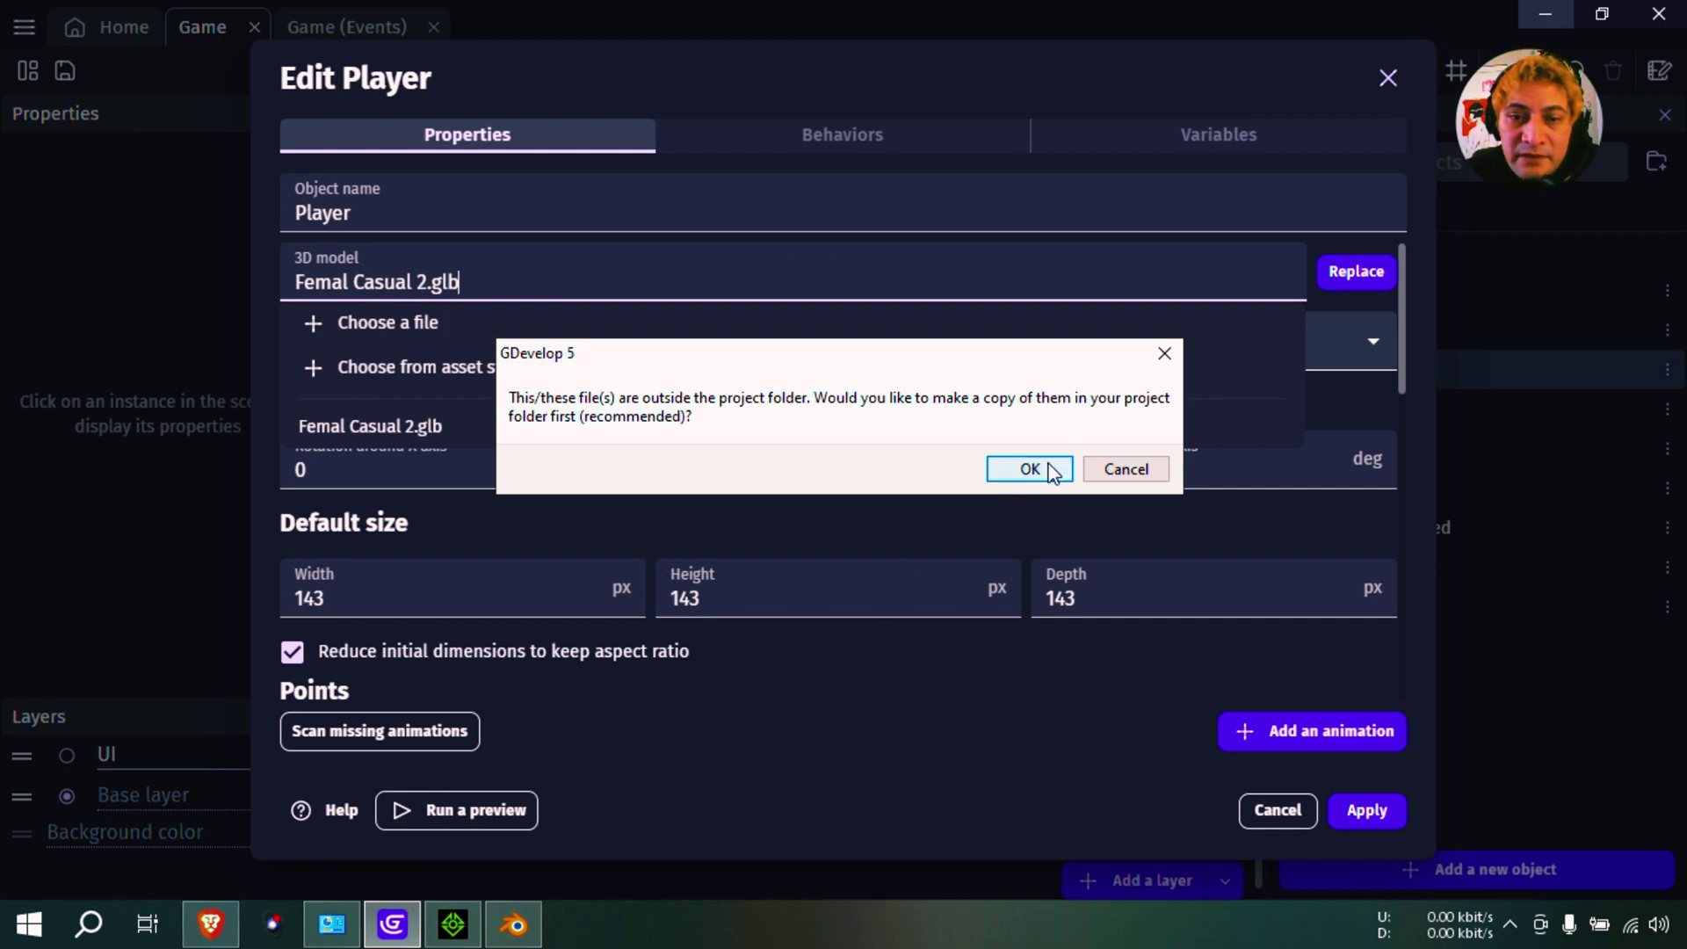
{"action": "left_click", "coordinate": [1029, 469]}
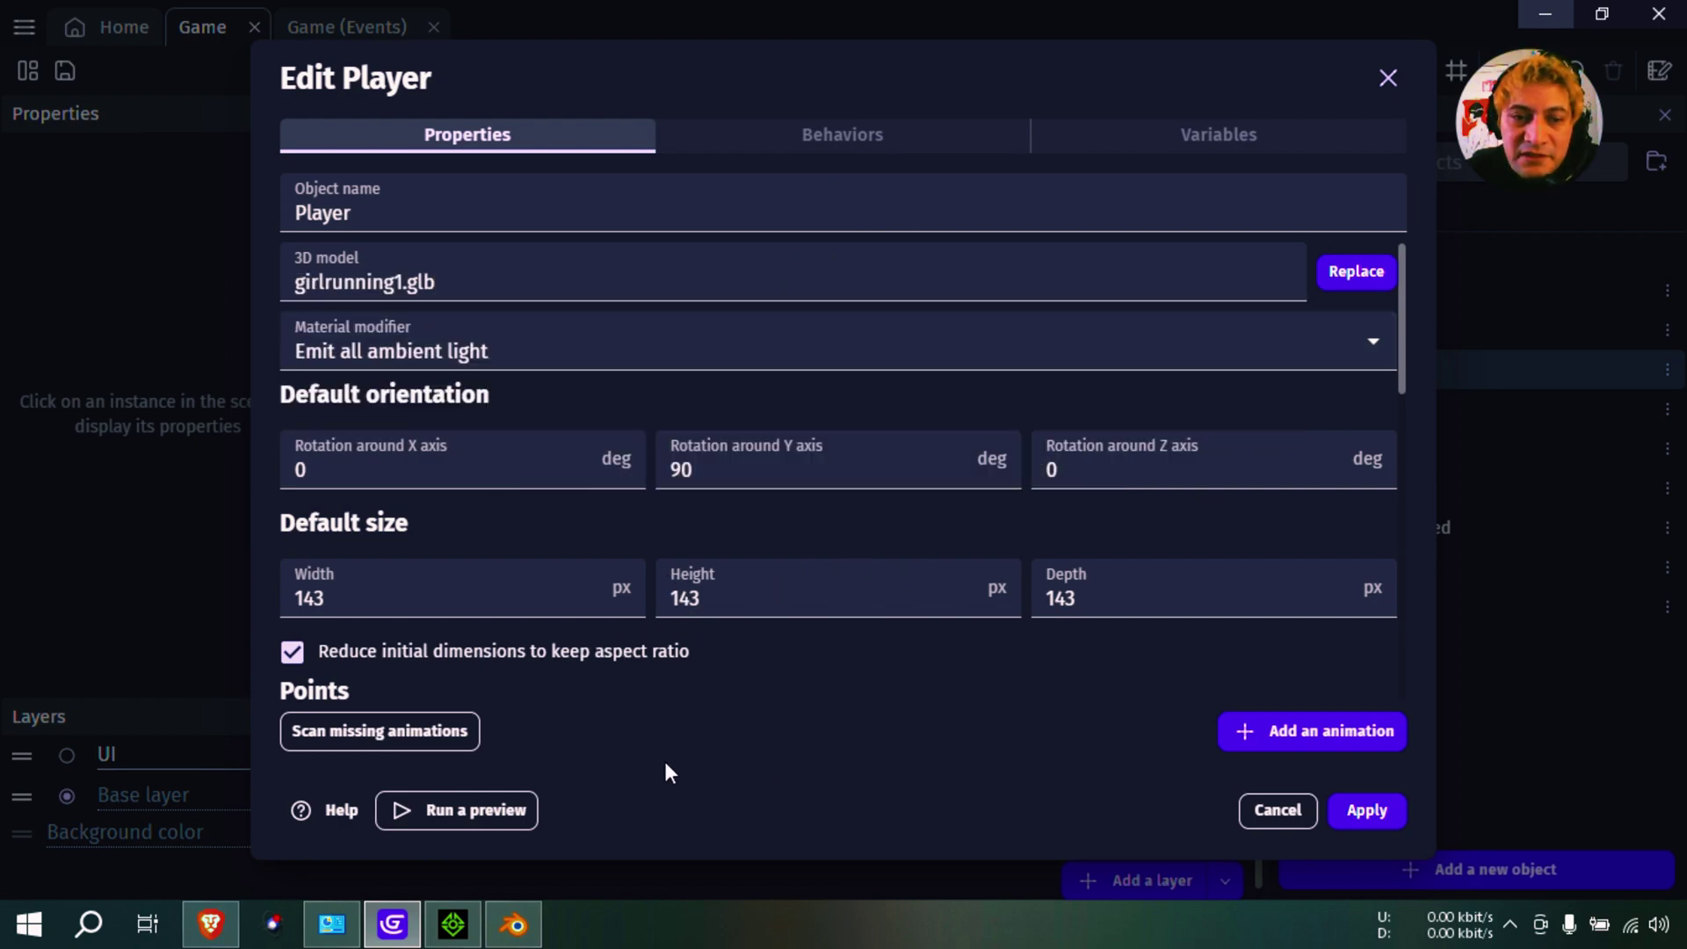
Scan the model's animations, set Run to Armature|CC3+_Katherine_TempMotion, and apply the changes.
{"action": "left_click", "coordinate": [445, 740]}
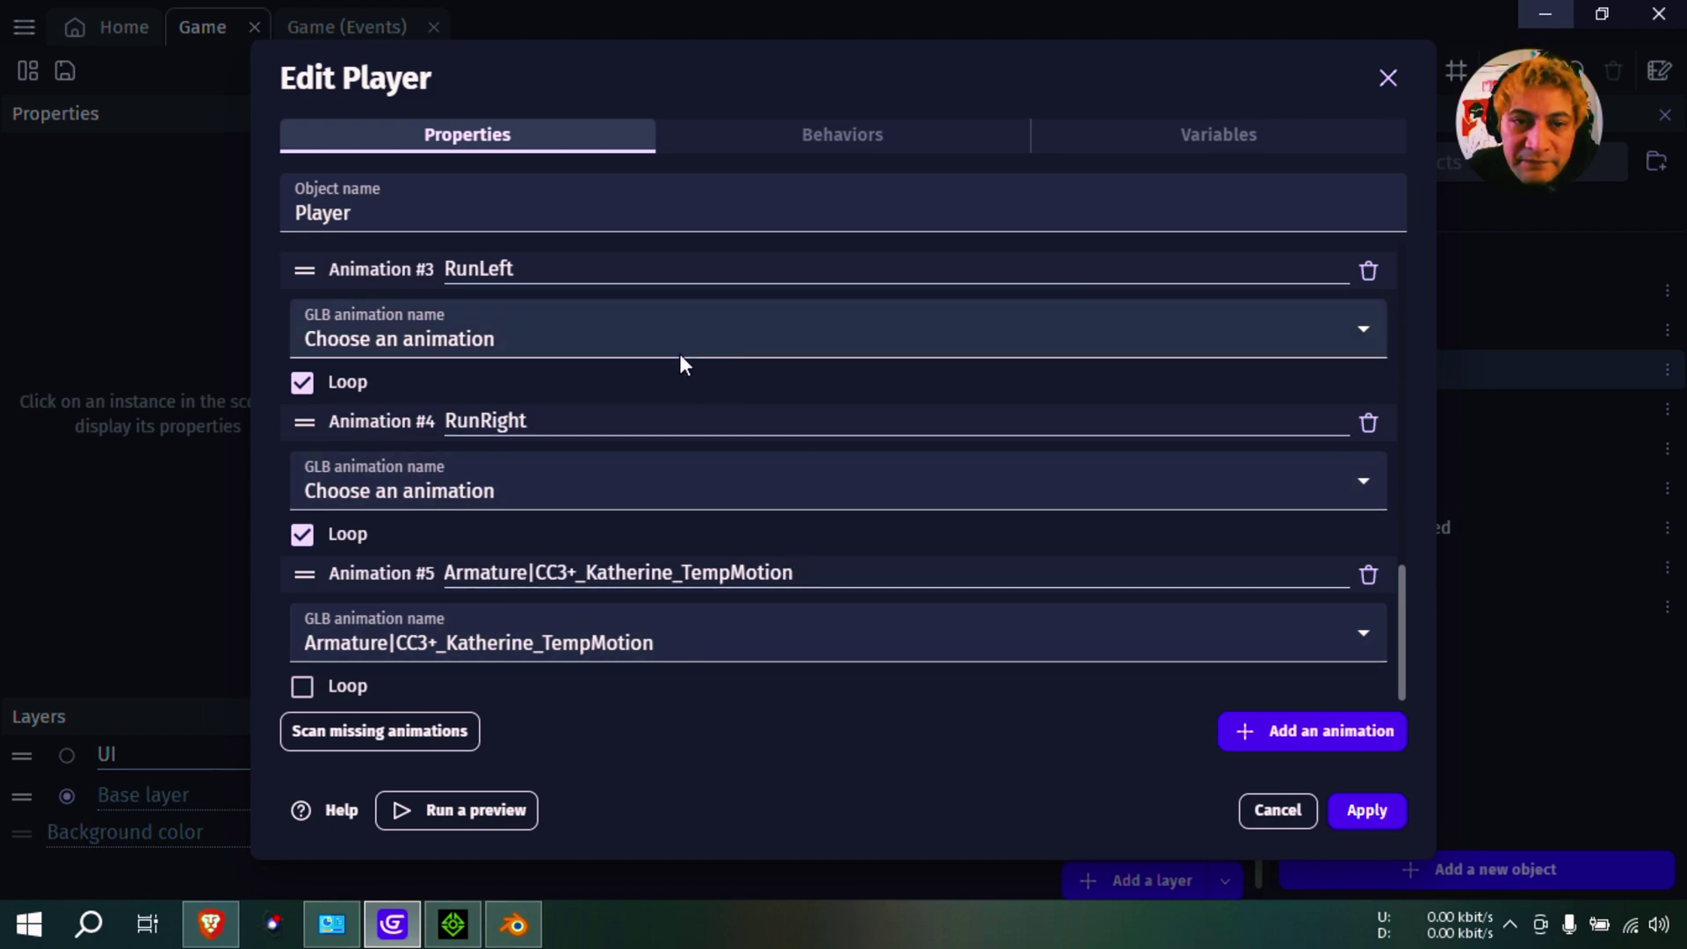
{"action": "scroll", "coordinate": [682, 378], "scroll_direction": "up", "scroll_amount": 8}
{"action": "scroll", "coordinate": [650, 501], "scroll_direction": "down", "scroll_amount": 3}
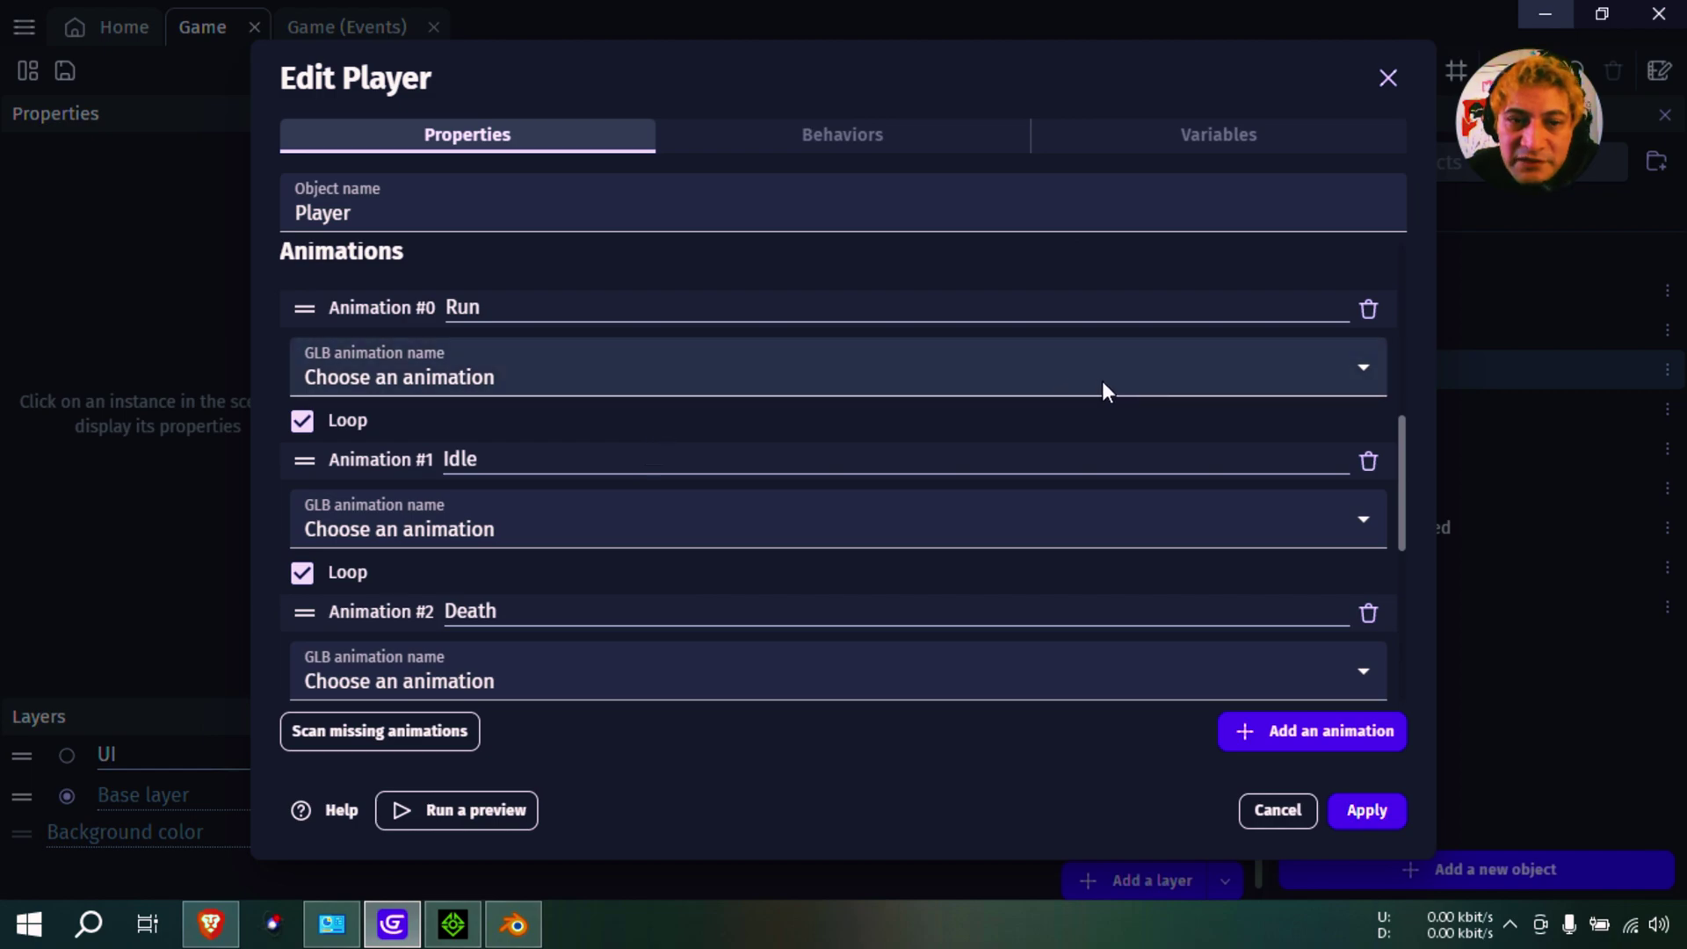
{"action": "left_click", "coordinate": [1356, 367]}
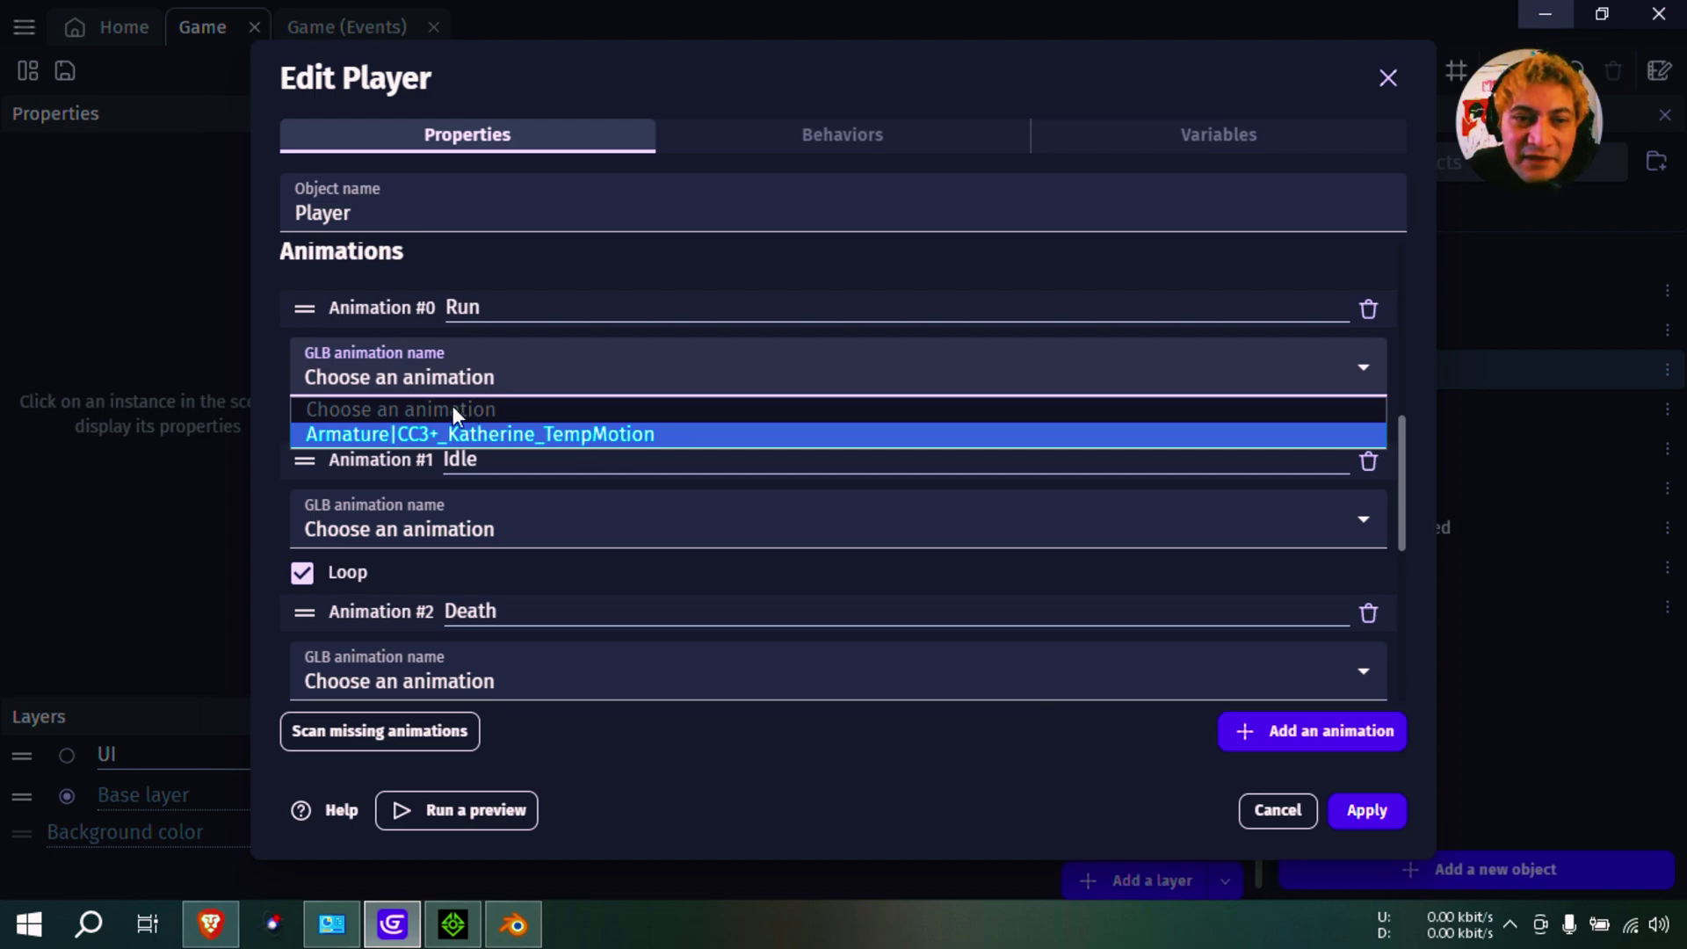
{"action": "left_click", "coordinate": [599, 433]}
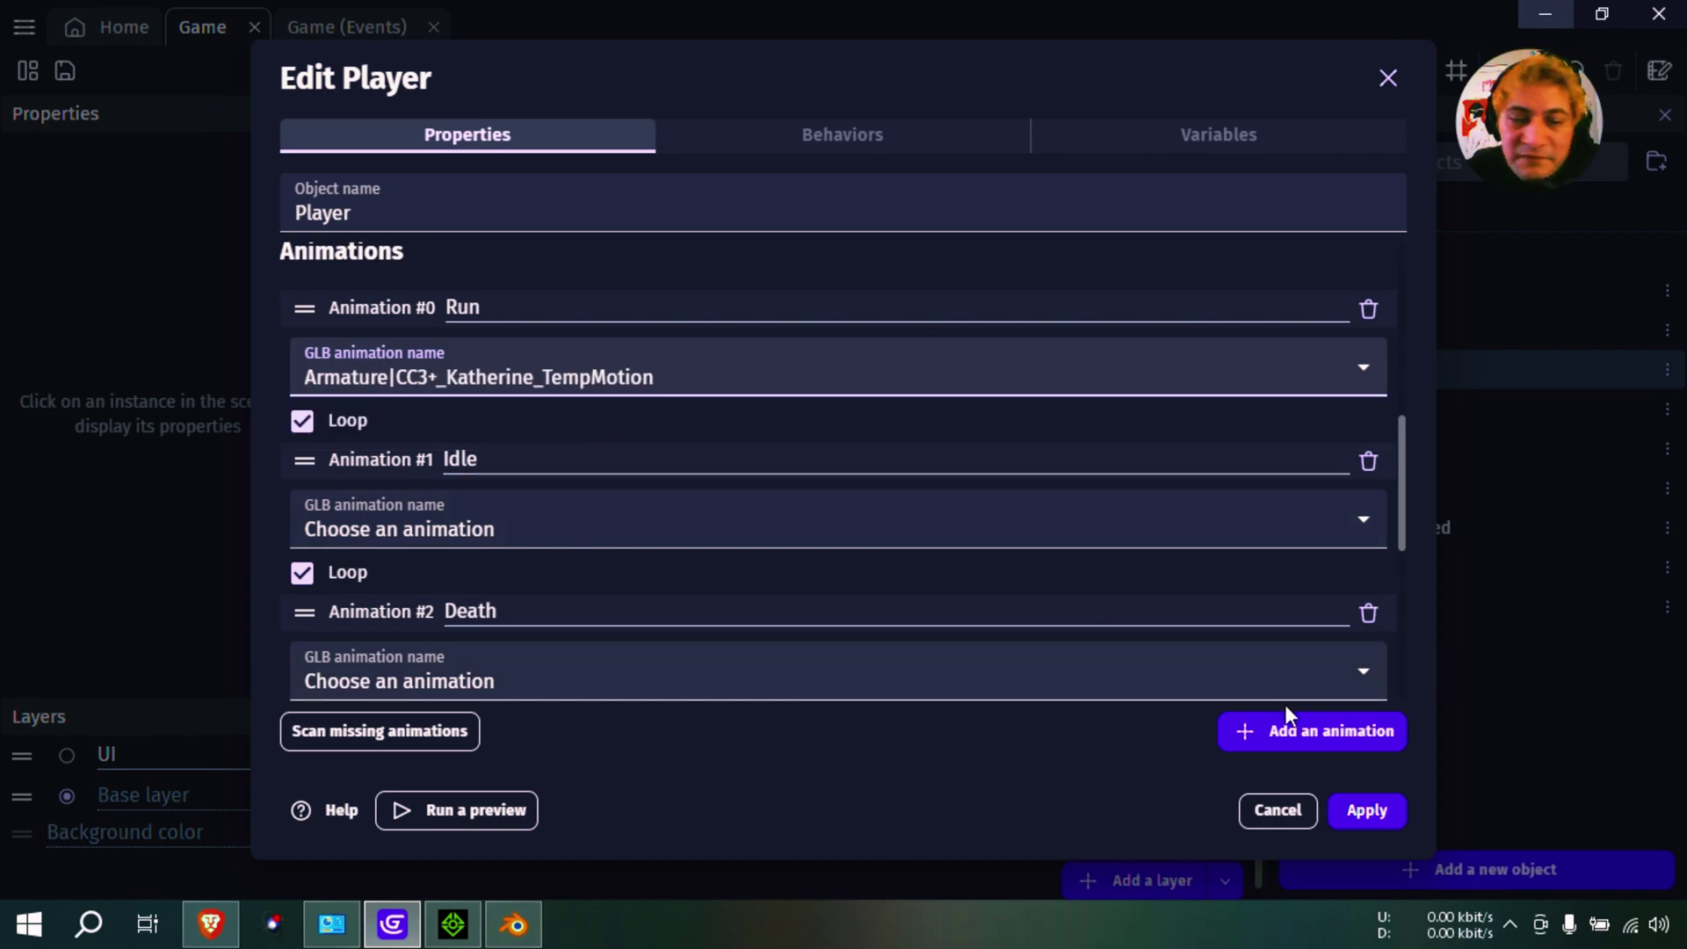
{"action": "left_click", "coordinate": [1366, 810]}
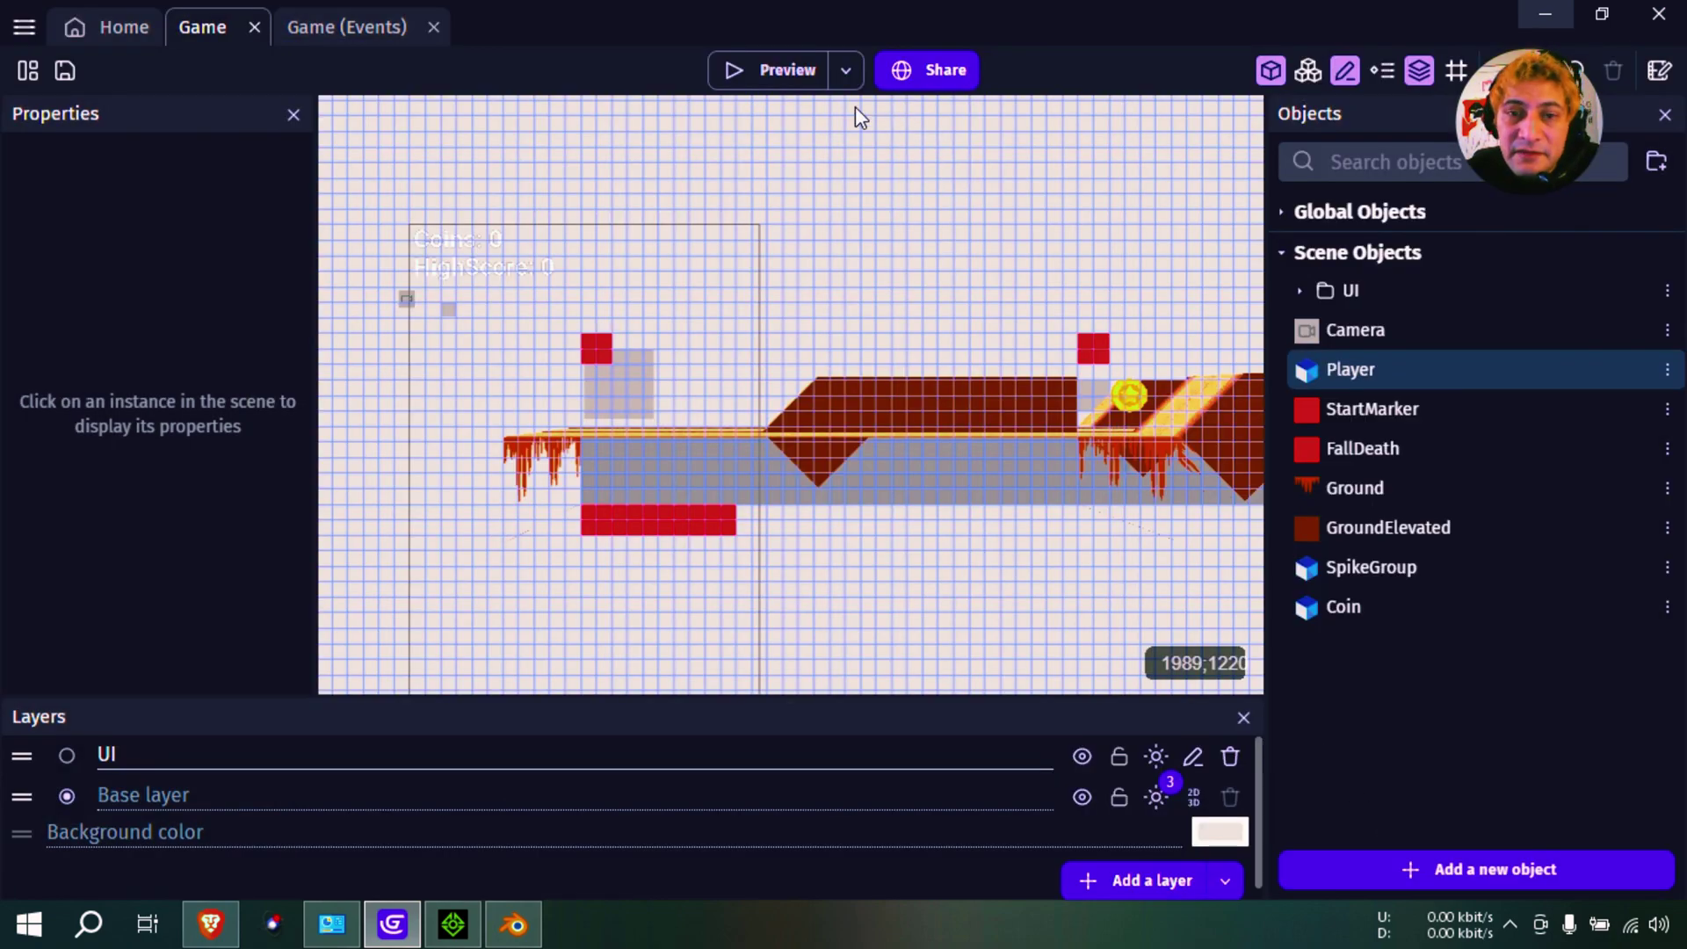
Preview the game, steering the girl left and right across lanes and jumping the spikes.
{"action": "left_click", "coordinate": [762, 65]}
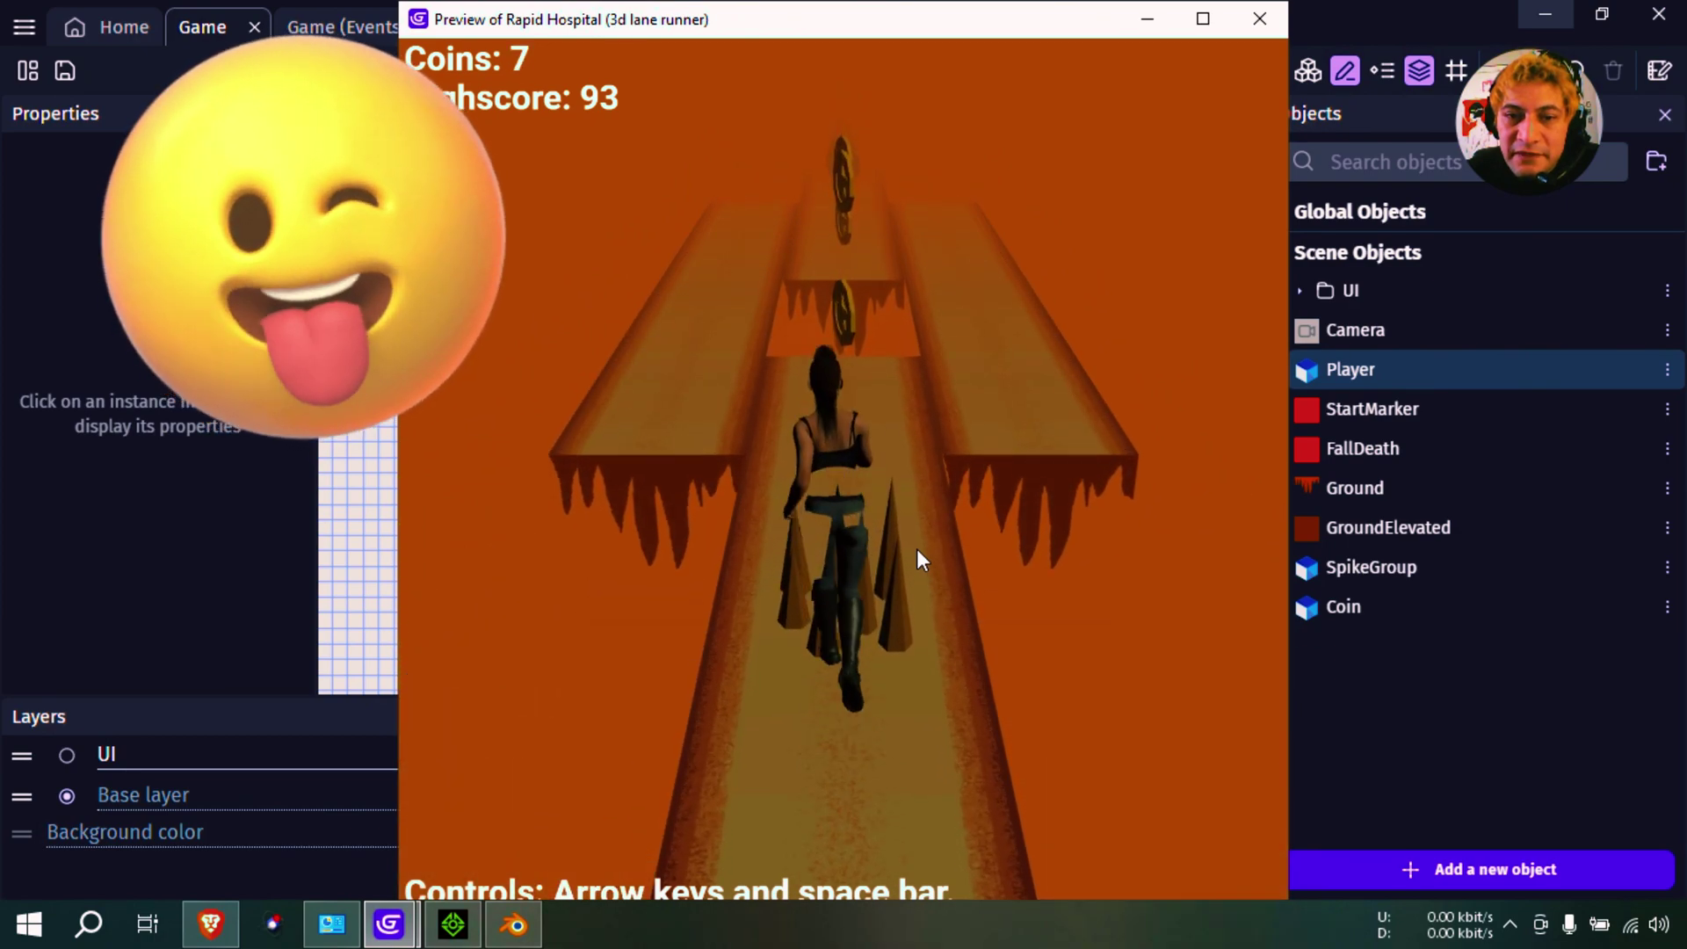
{"action": "key", "text": "Left"}
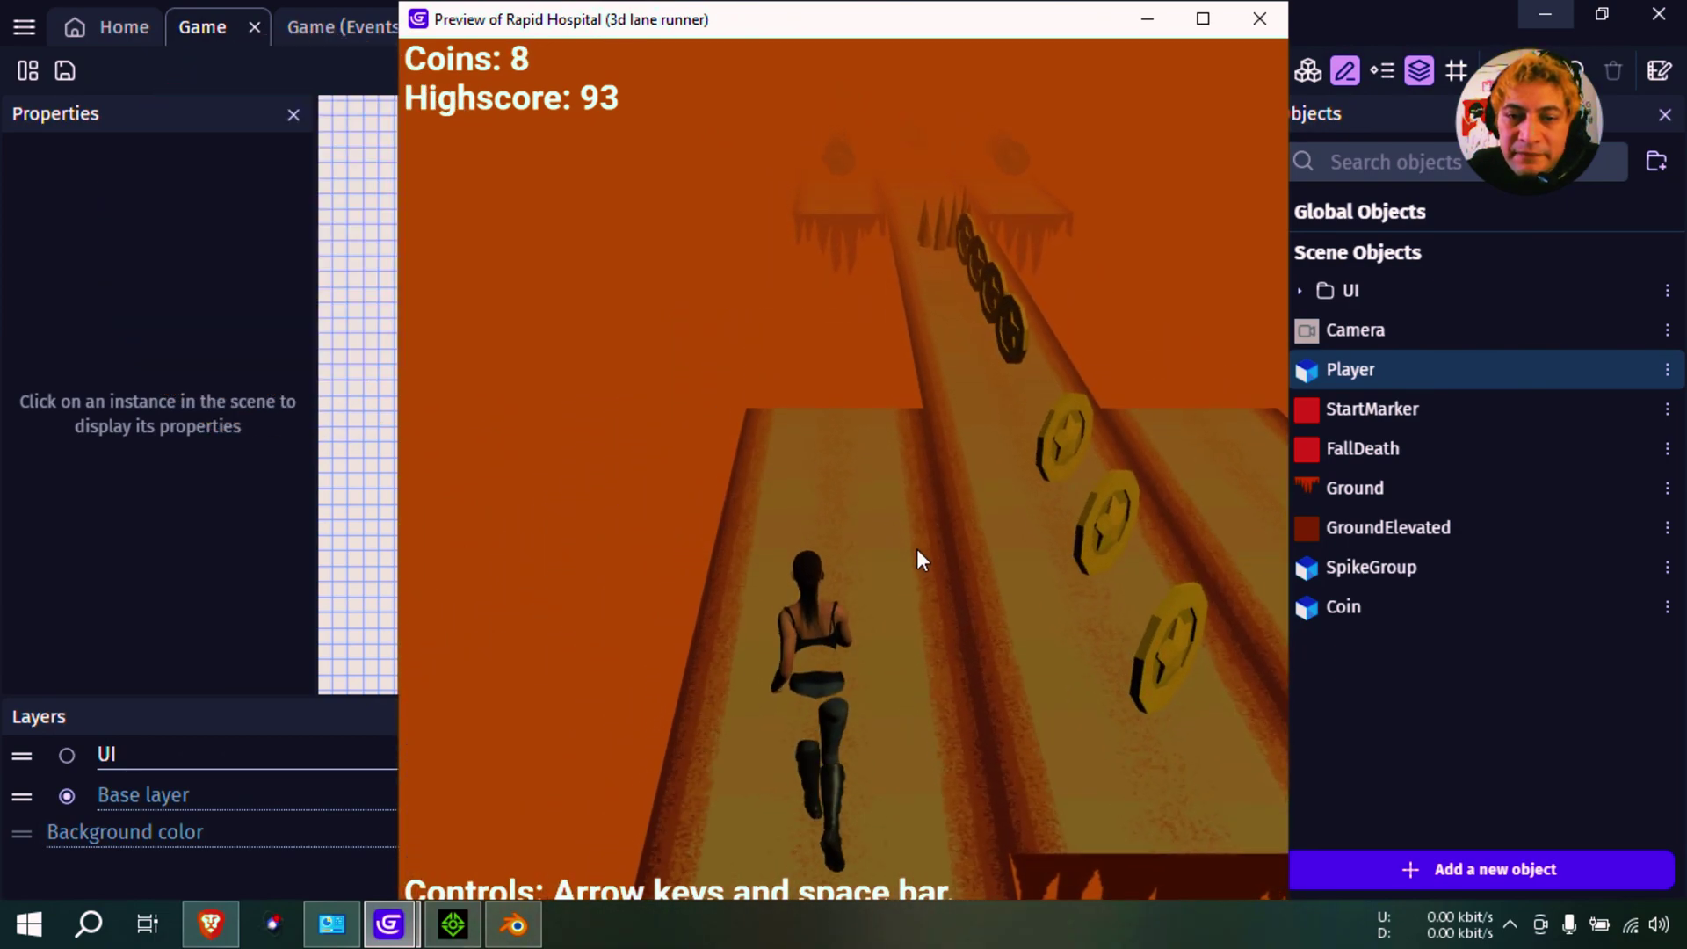
{"action": "key", "text": "Right"}
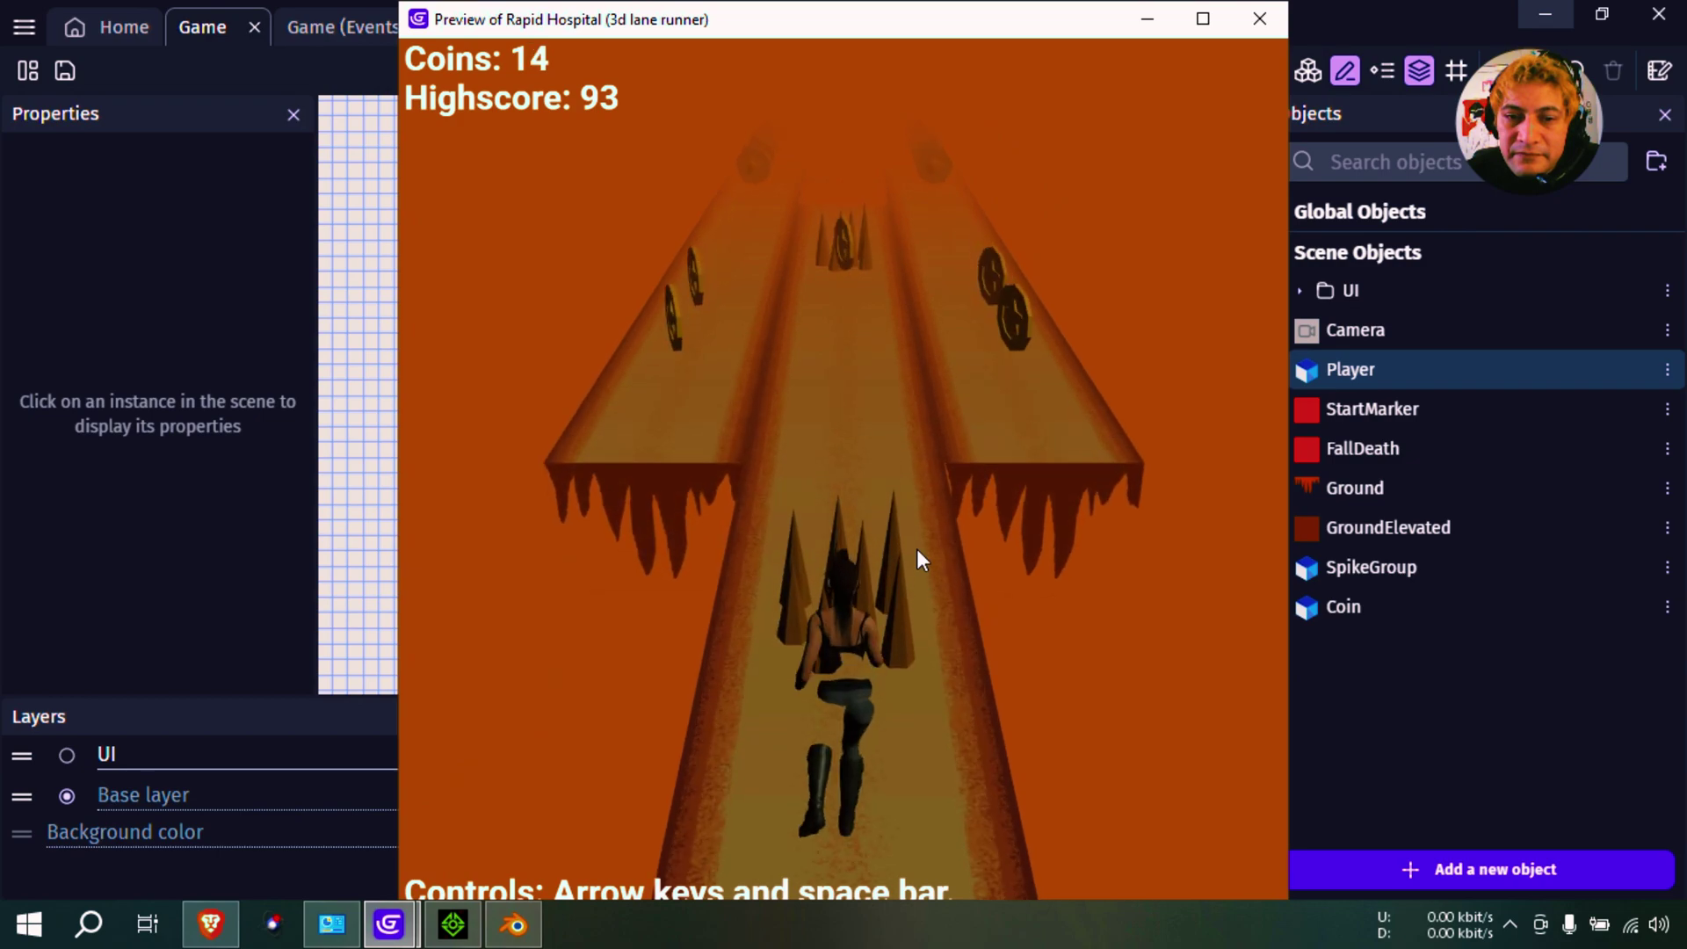
{"action": "key", "text": "space"}
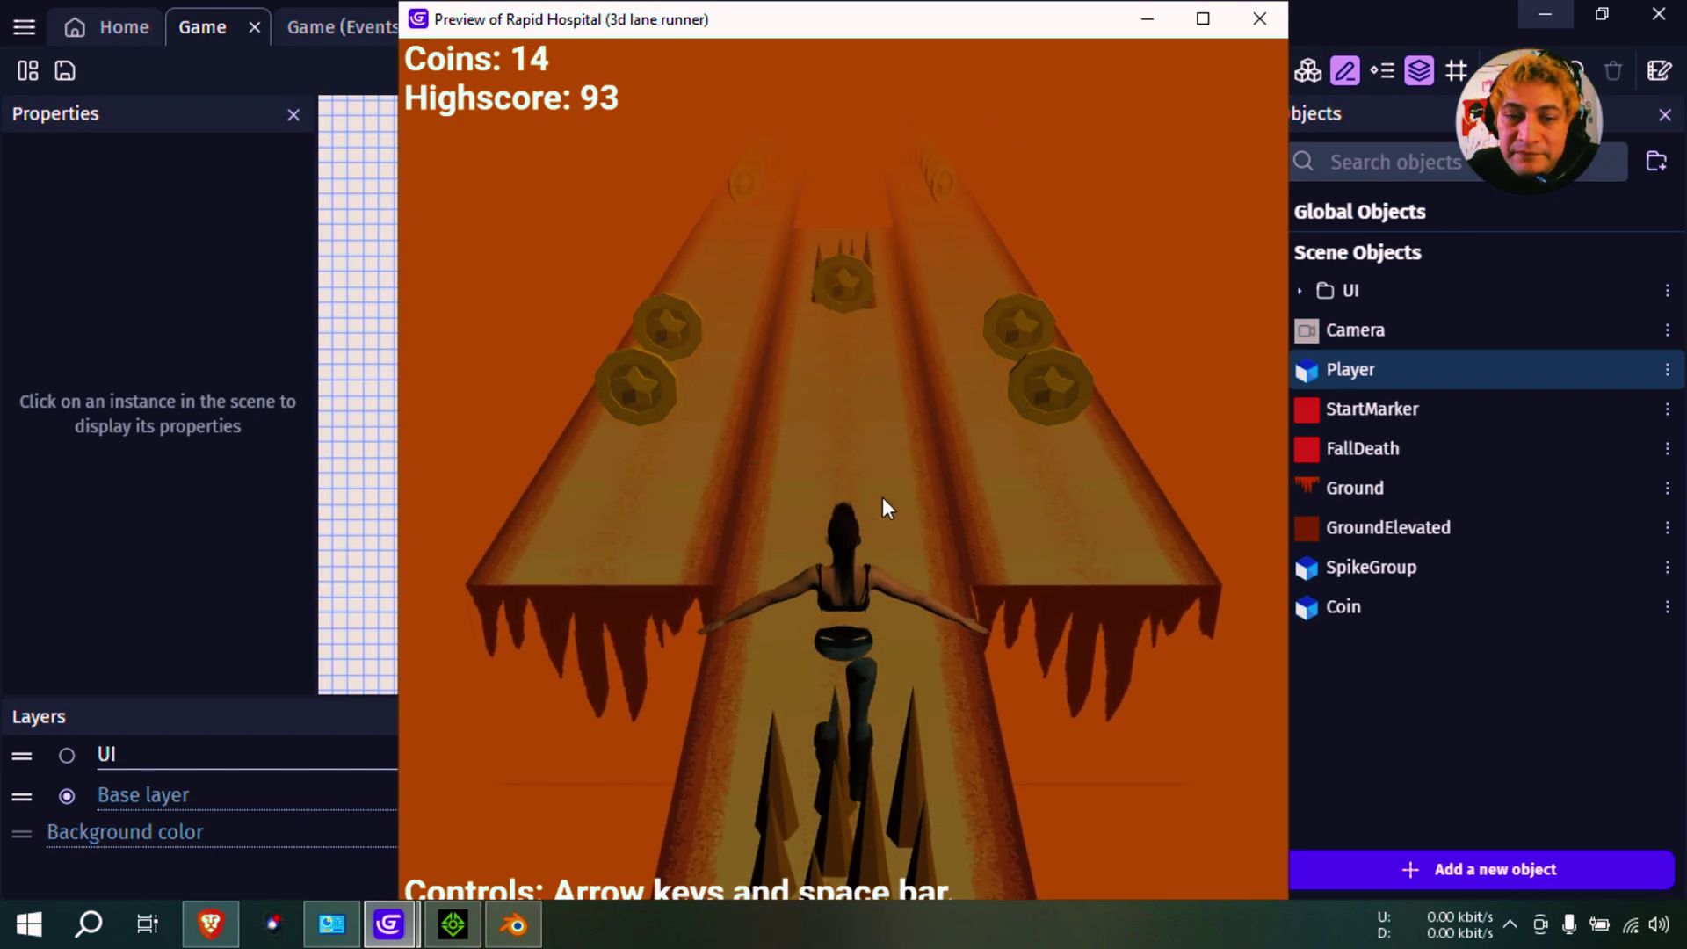
Close the game preview and select the CC_Base_Body mesh in Blender.
{"action": "left_click", "coordinate": [1259, 18]}
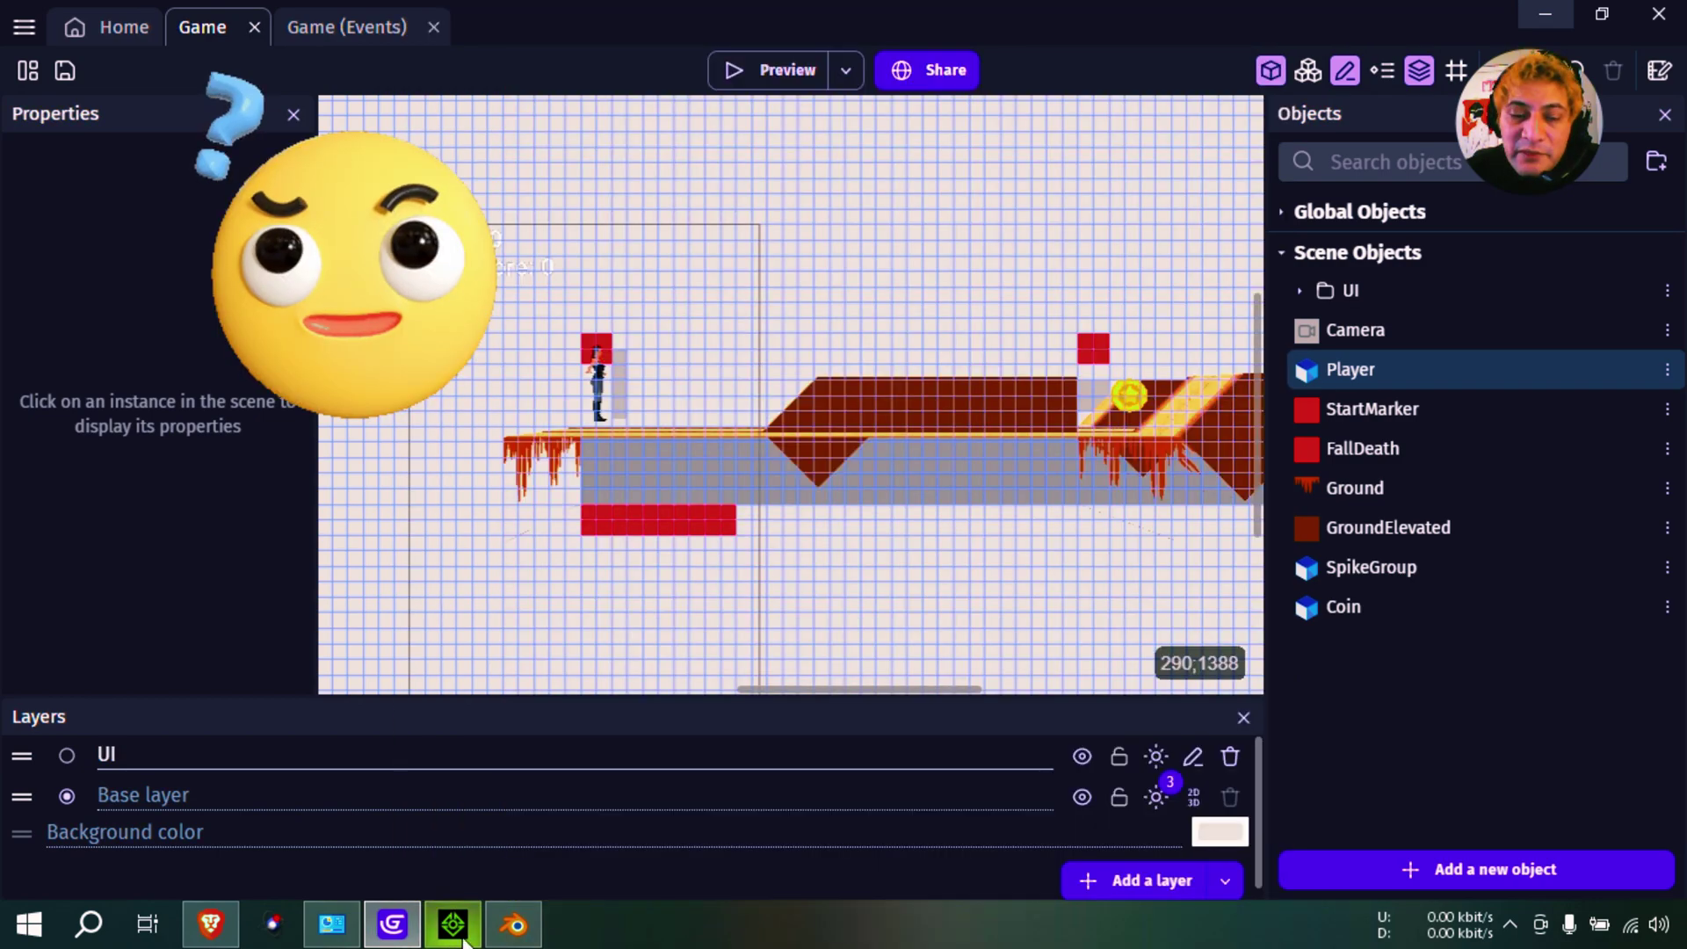
{"action": "left_click", "coordinate": [514, 923]}
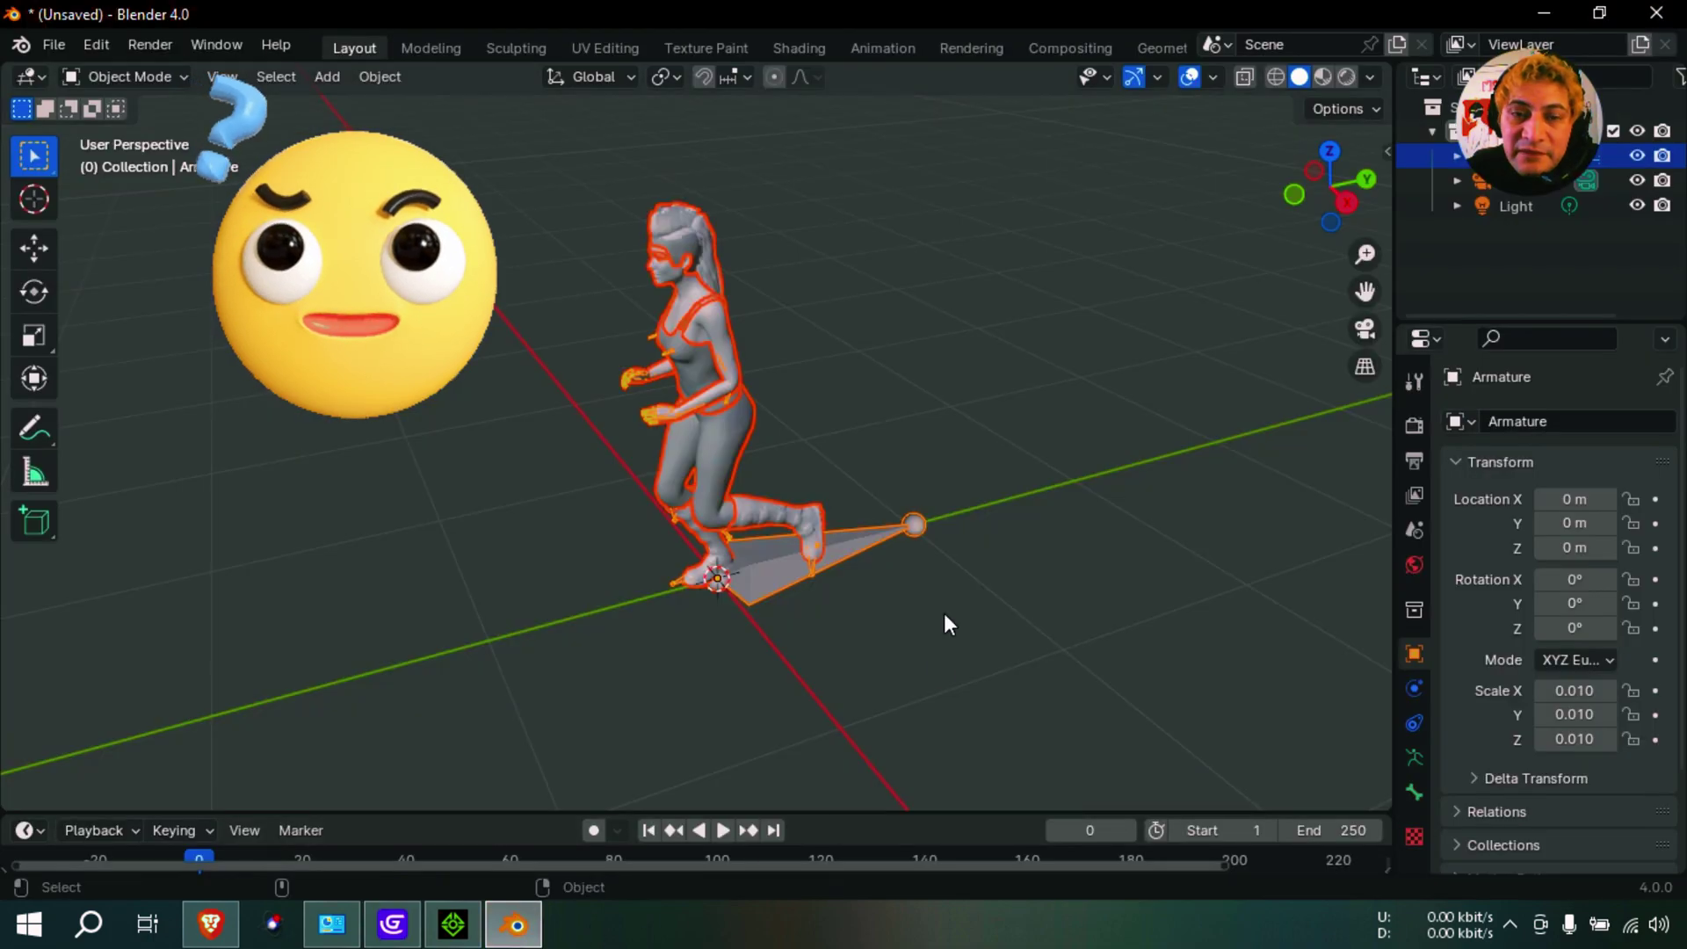
{"action": "left_click", "coordinate": [732, 474]}
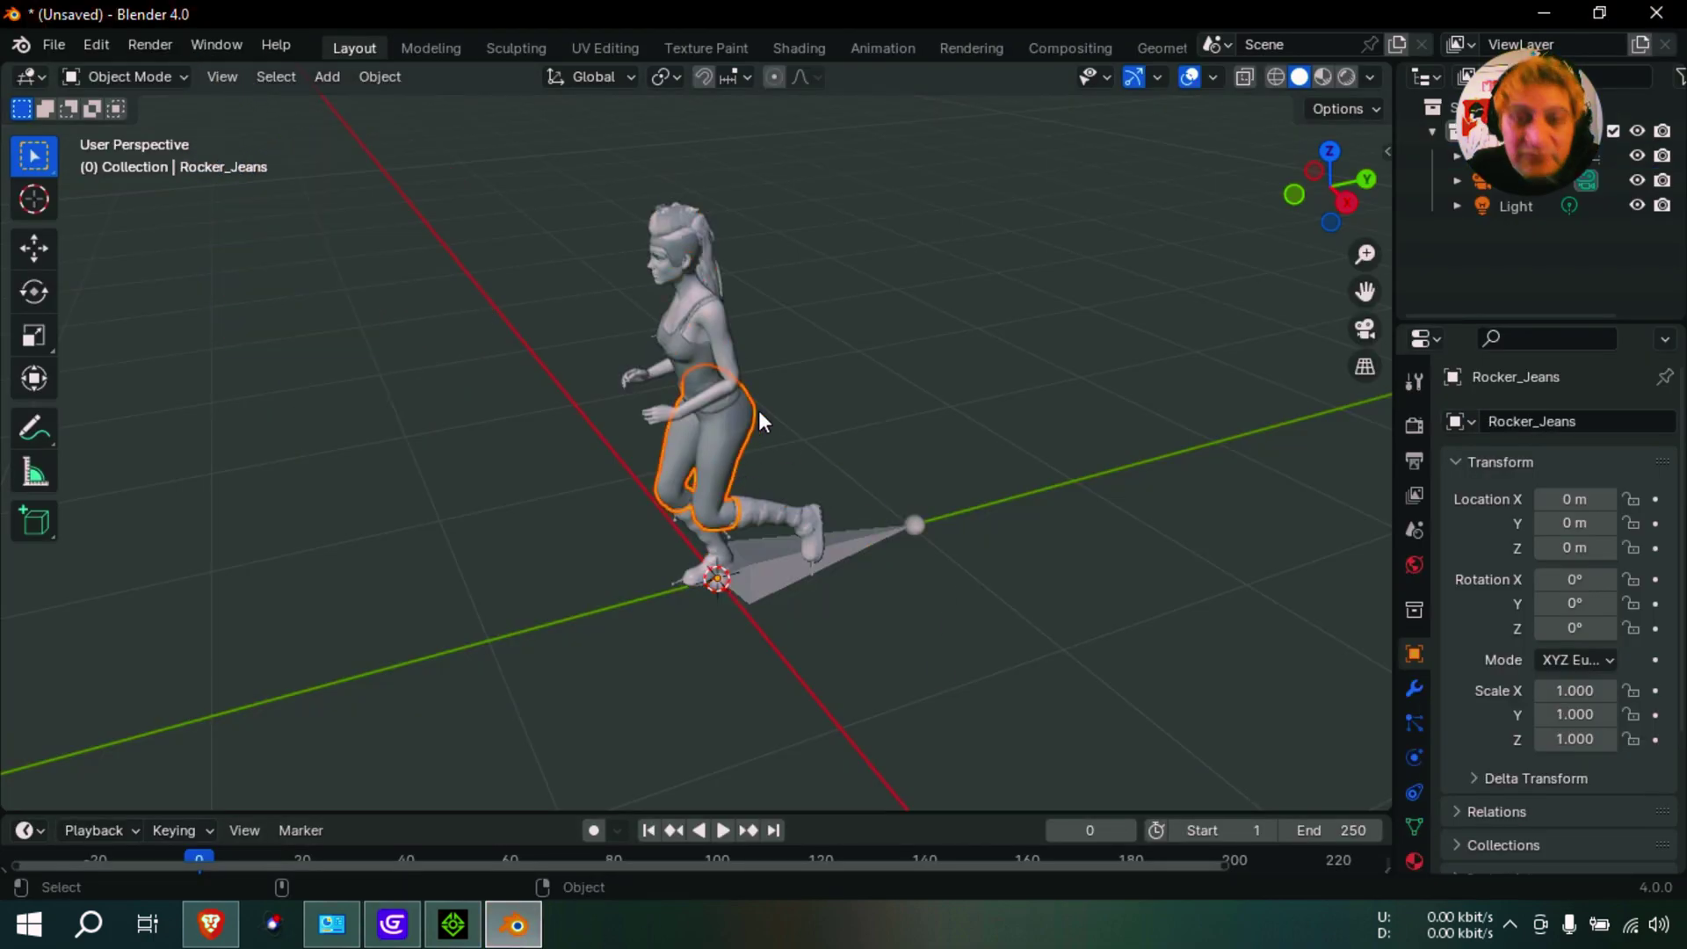
{"action": "scroll", "coordinate": [703, 353], "scroll_direction": "up", "scroll_amount": 4}
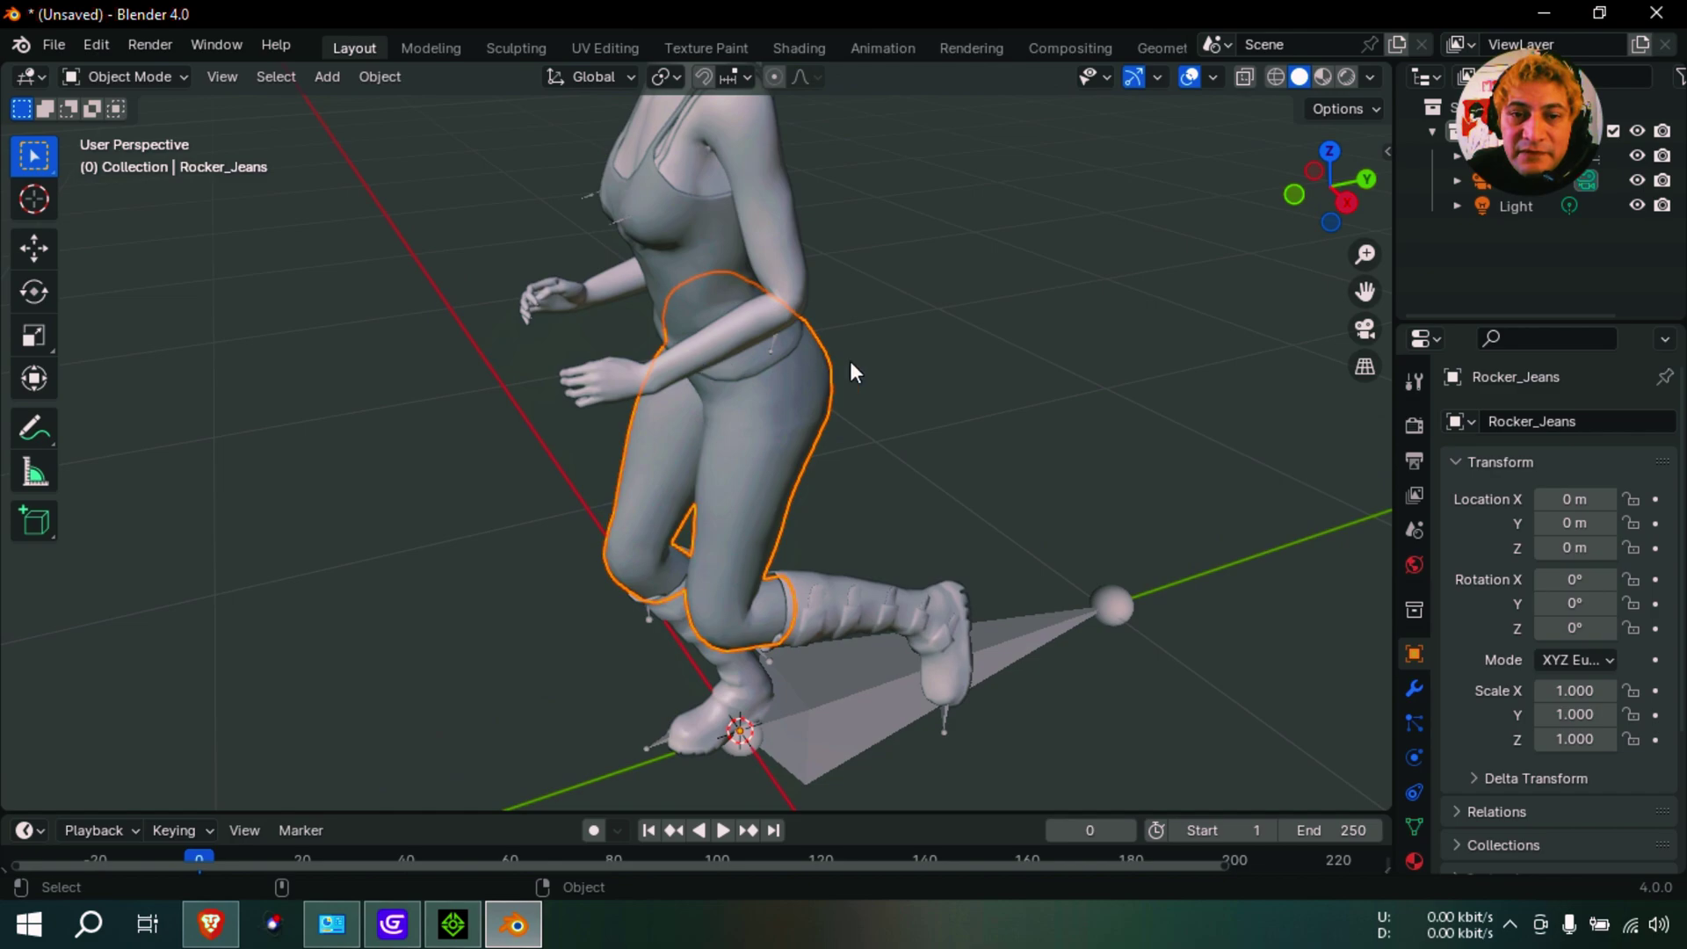
{"action": "left_click_drag", "start_coordinate": [722, 471], "coordinate": [966, 302]}
{"action": "left_click", "coordinate": [994, 277]}
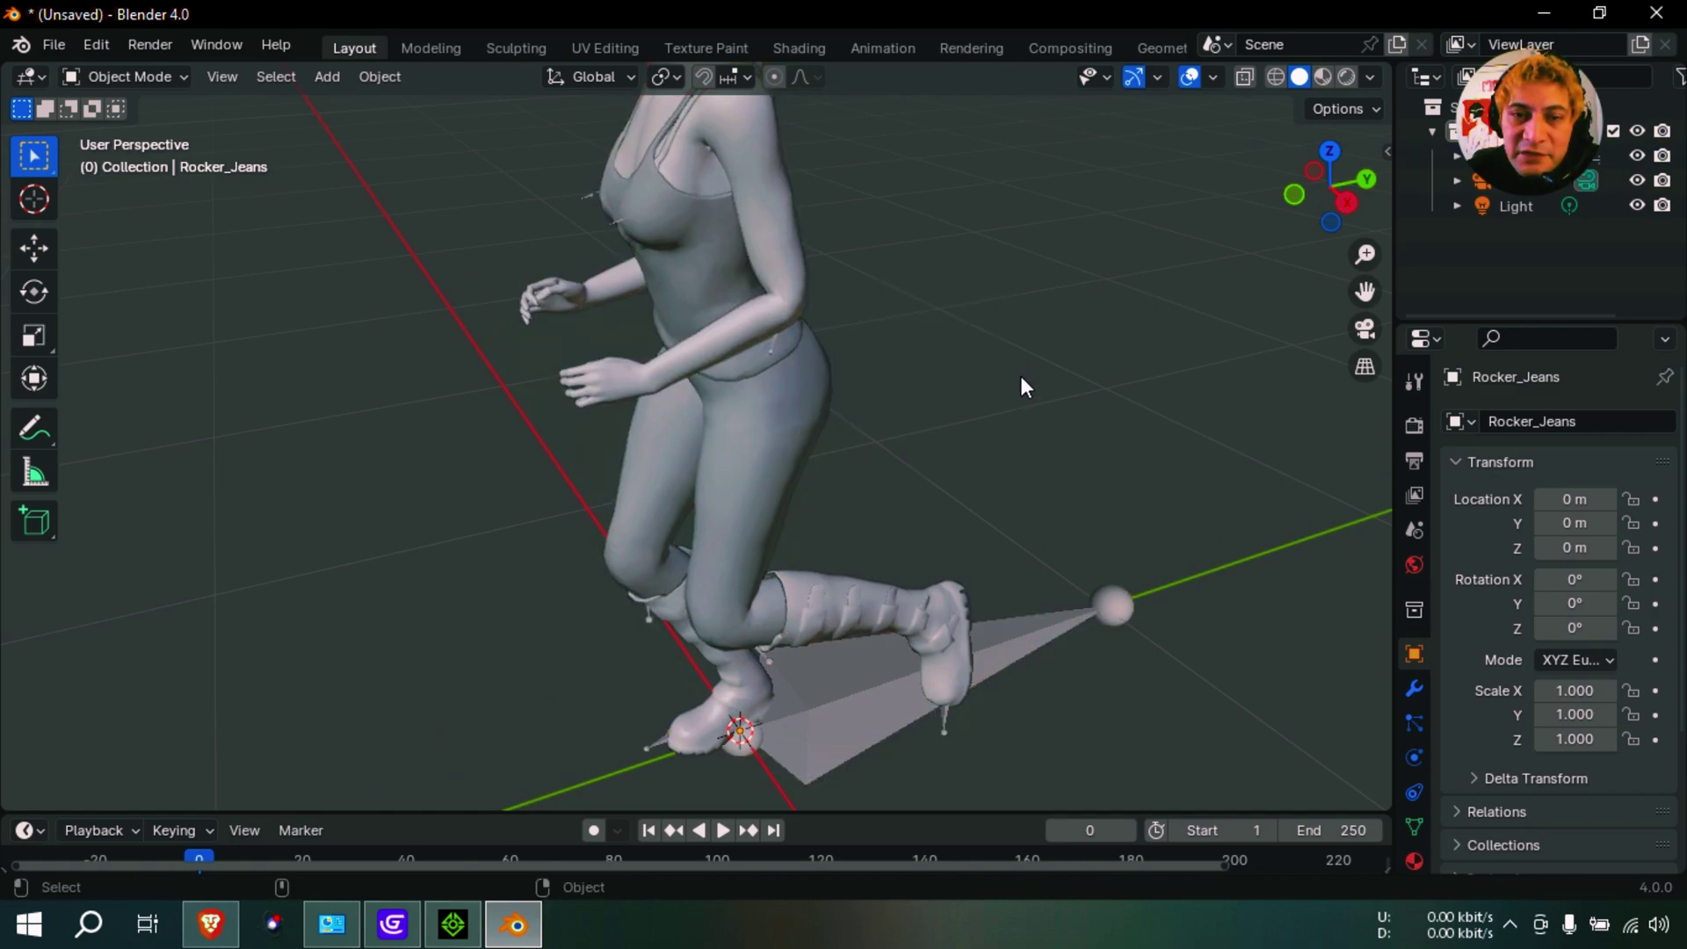
{"action": "middle_click_drag", "start_coordinate": [998, 336], "coordinate": [1020, 506], "text": "shift"}
{"action": "left_click", "coordinate": [783, 404]}
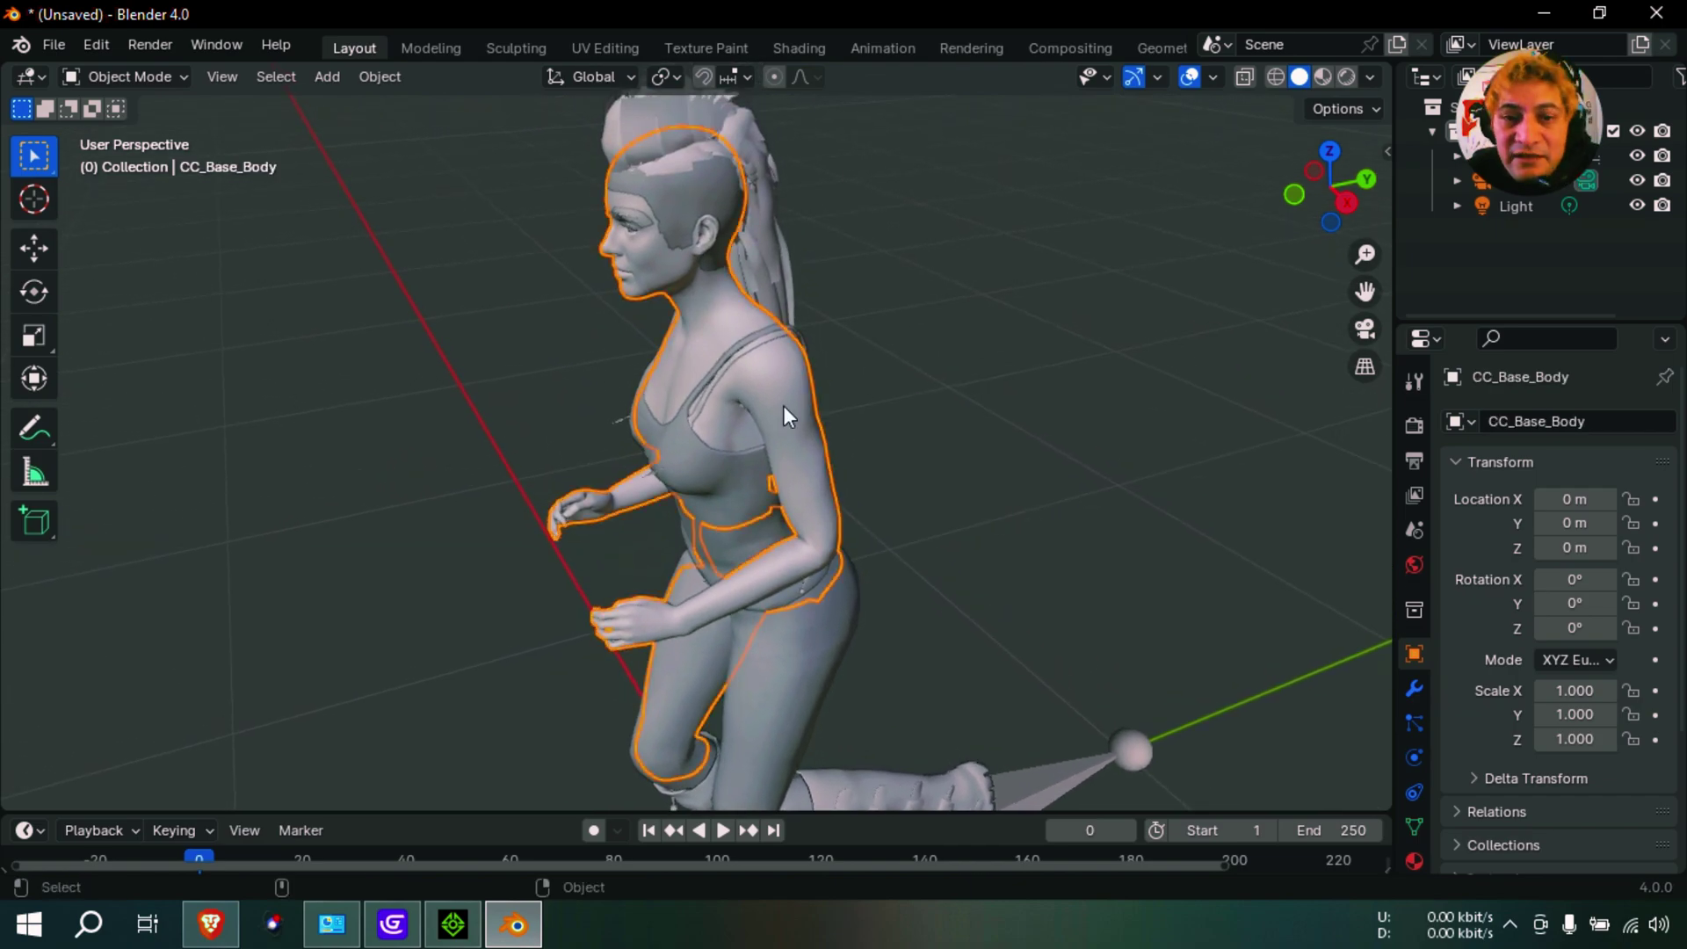
Add a Decimate modifier to CC_Base_Body and lower its ratio to 0.1461 (3174 faces).
{"action": "left_click", "coordinate": [1416, 693]}
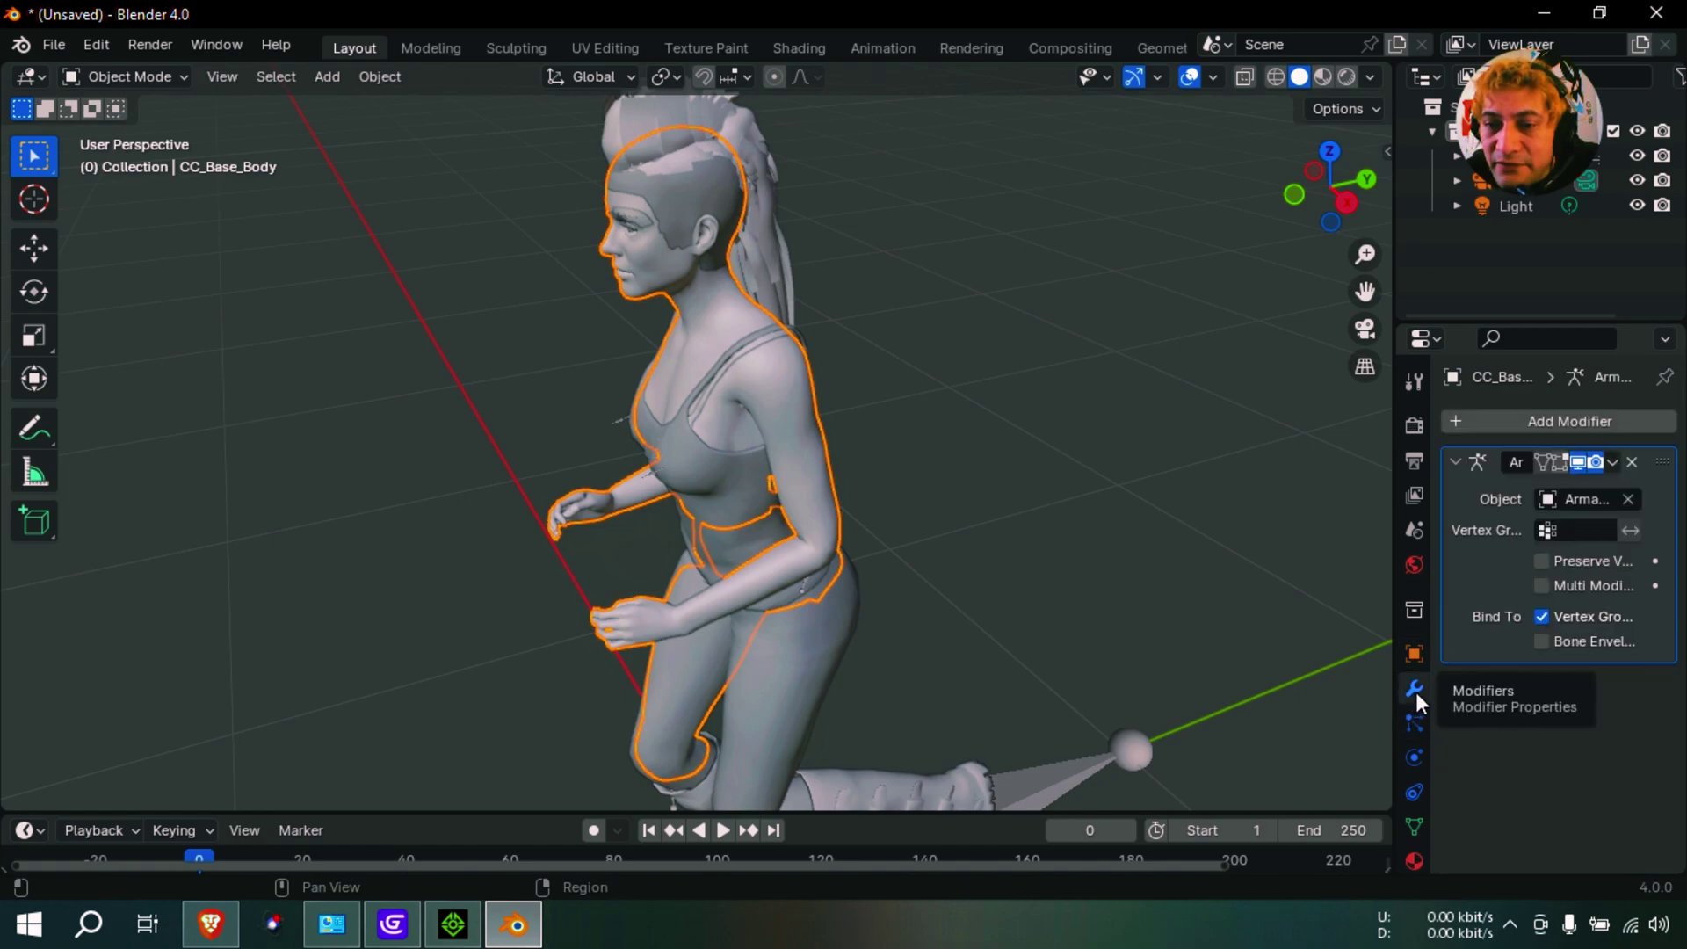
{"action": "left_click", "coordinate": [1573, 423]}
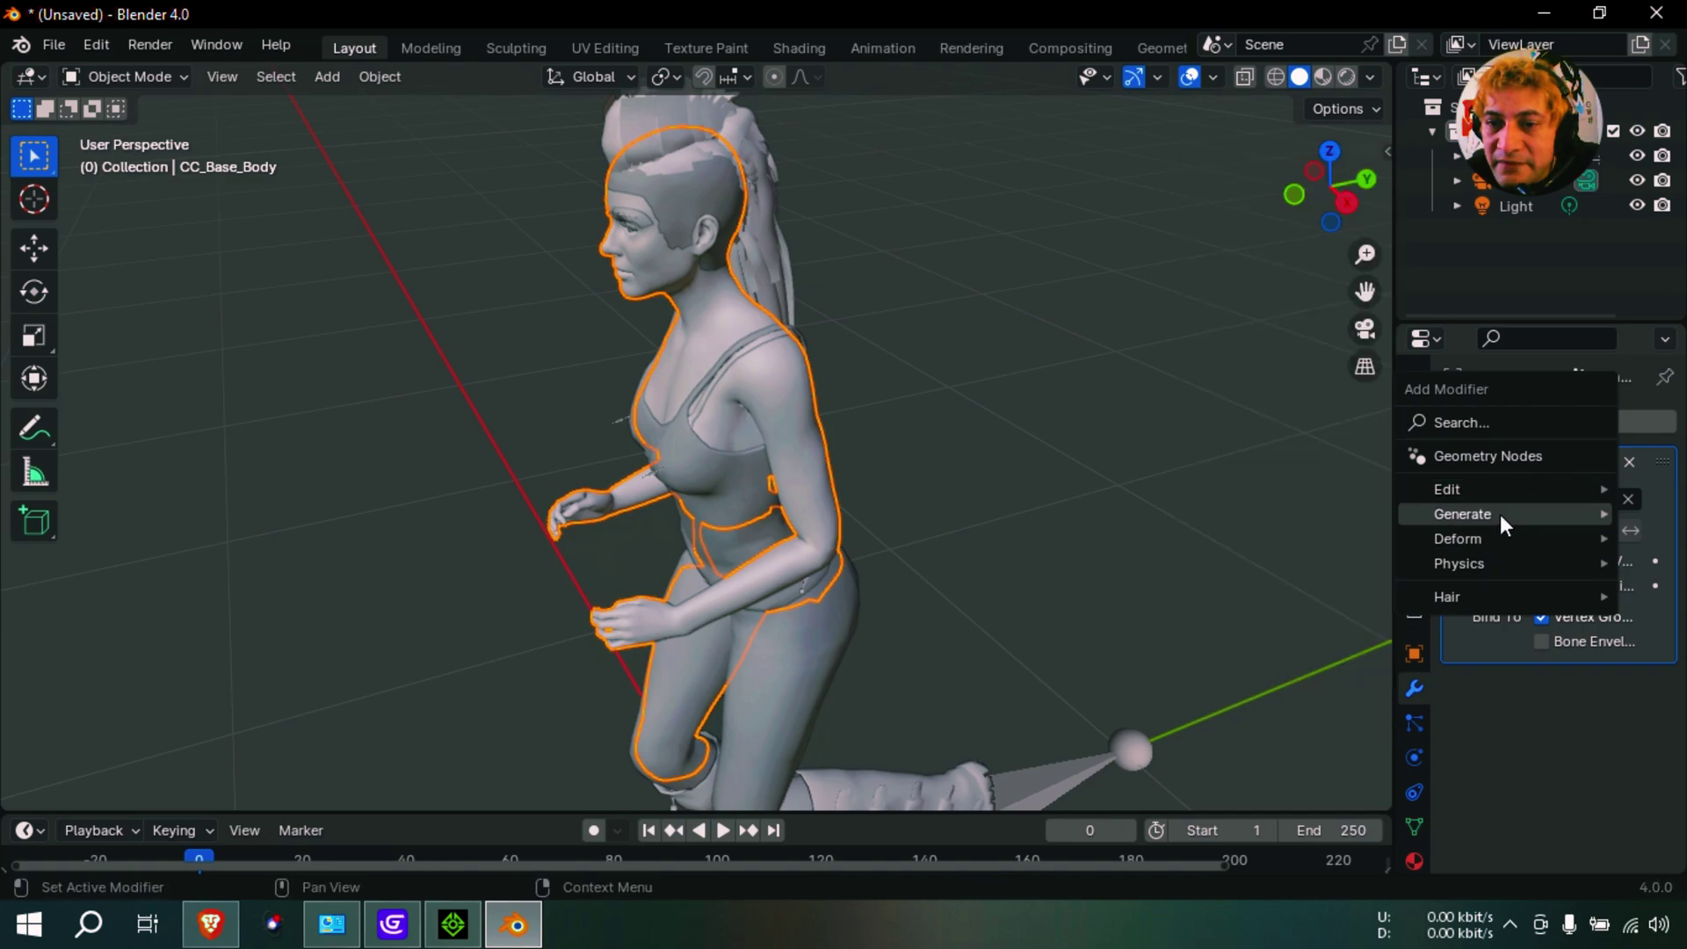
{"action": "mouse_move", "coordinate": [1500, 514]}
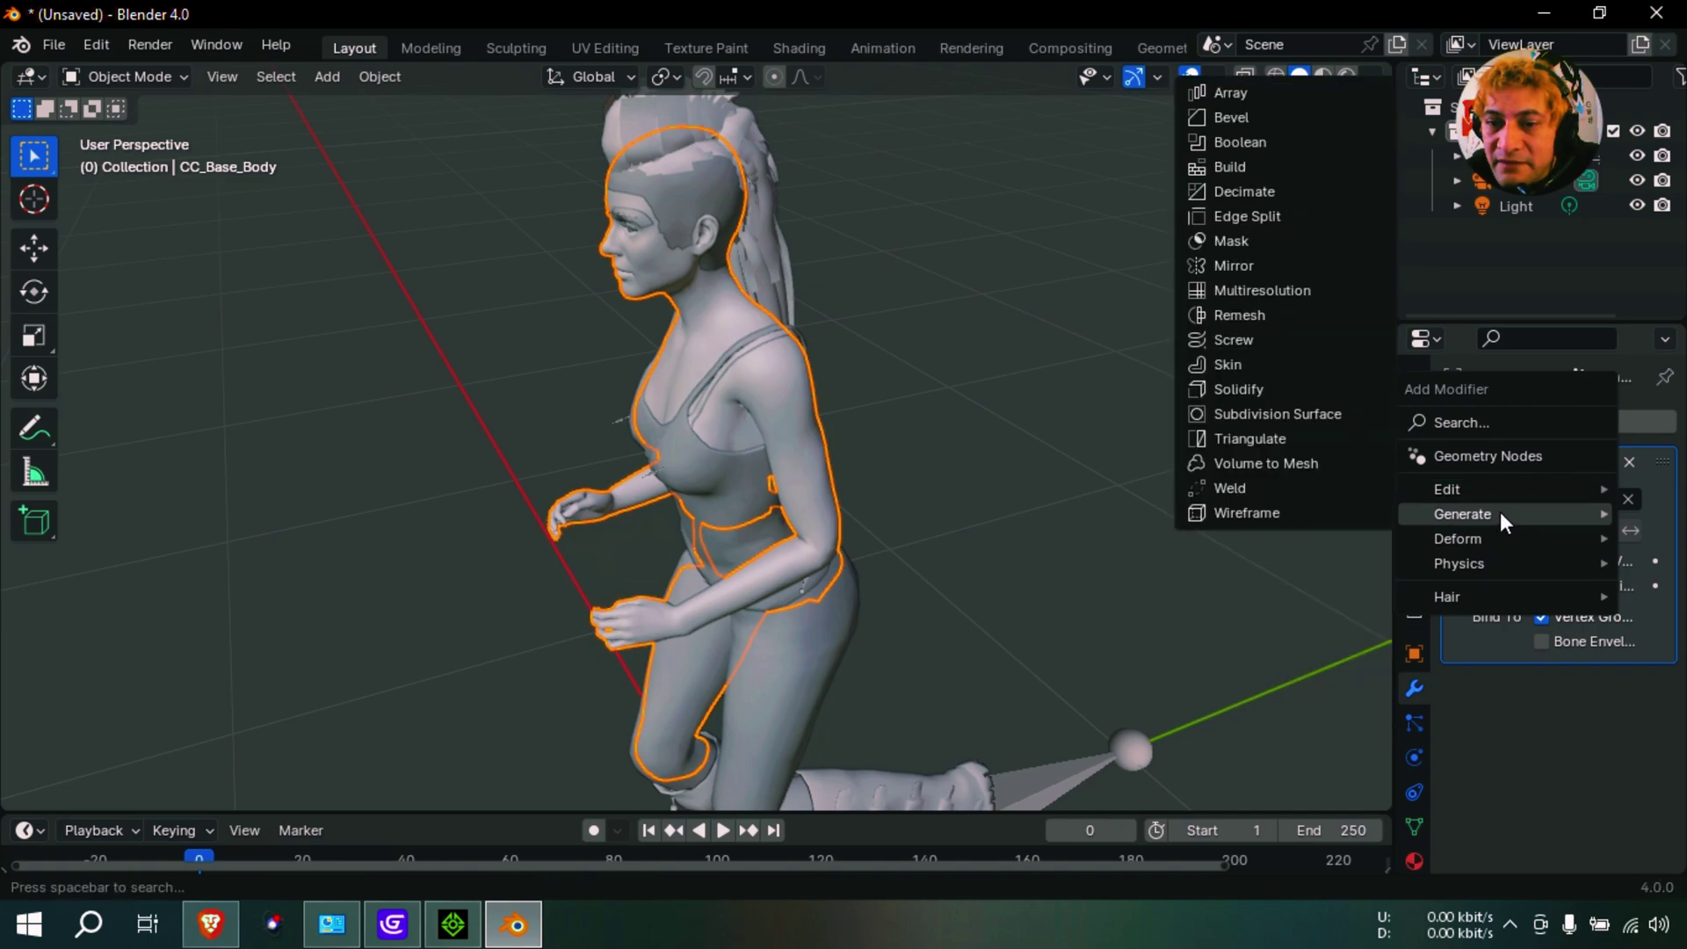
{"action": "left_click", "coordinate": [1260, 191]}
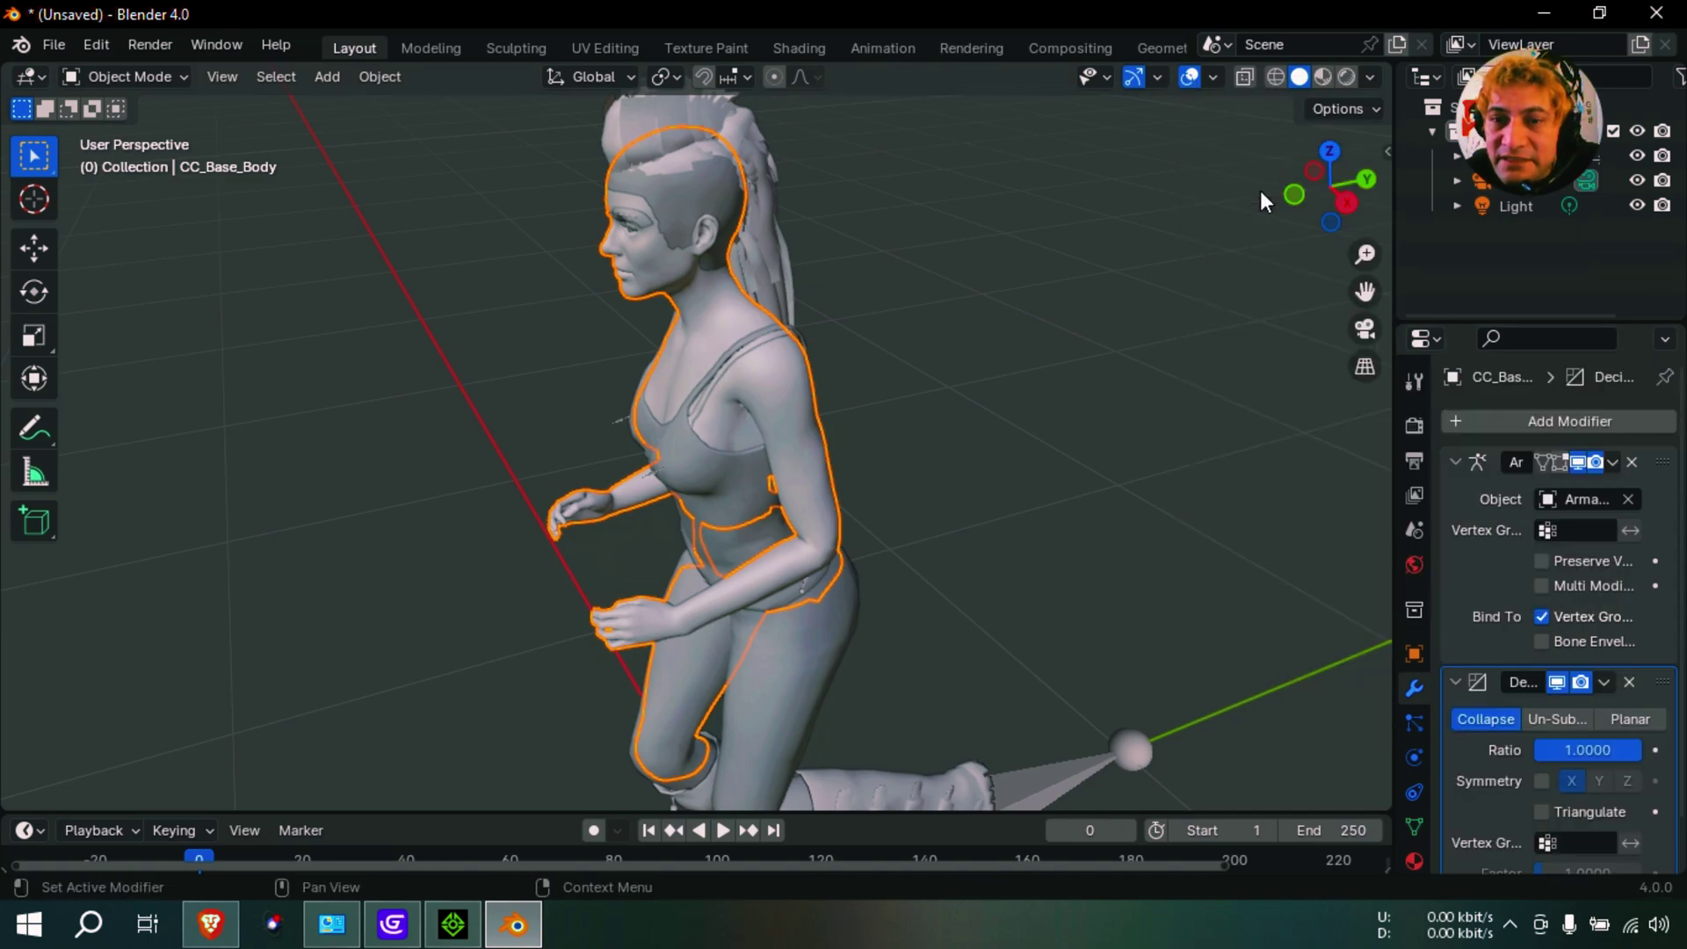
{"action": "left_click", "coordinate": [1625, 752]}
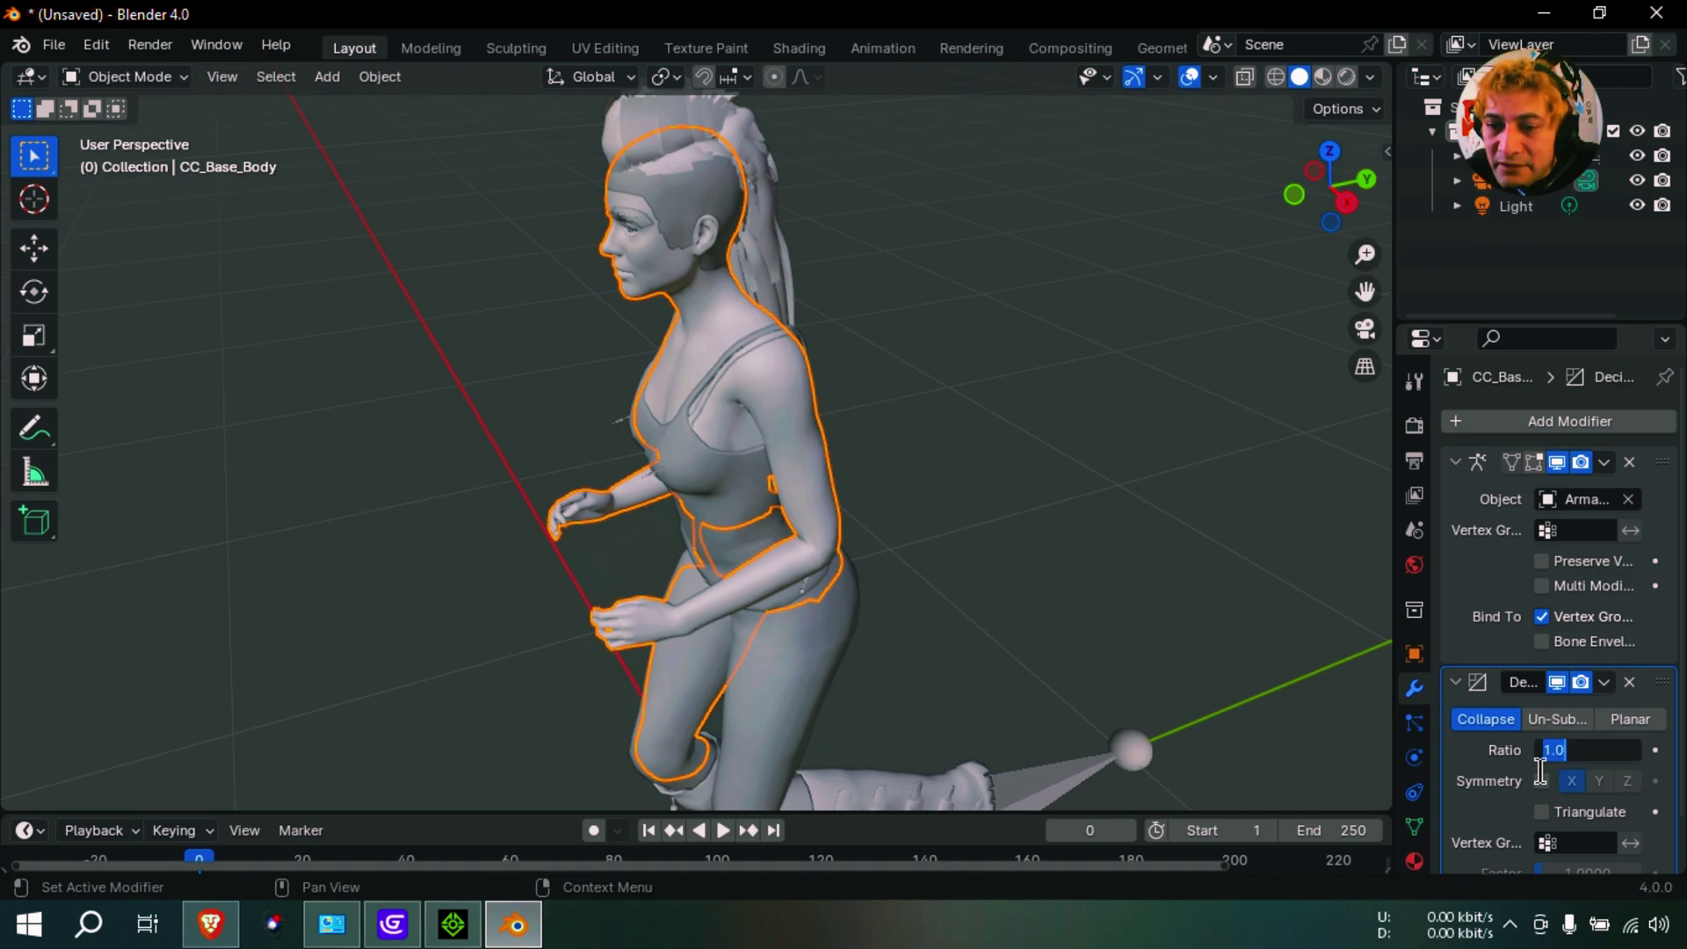
{"action": "key", "text": "Return"}
{"action": "scroll", "coordinate": [1446, 784], "scroll_direction": "down", "scroll_amount": 2}
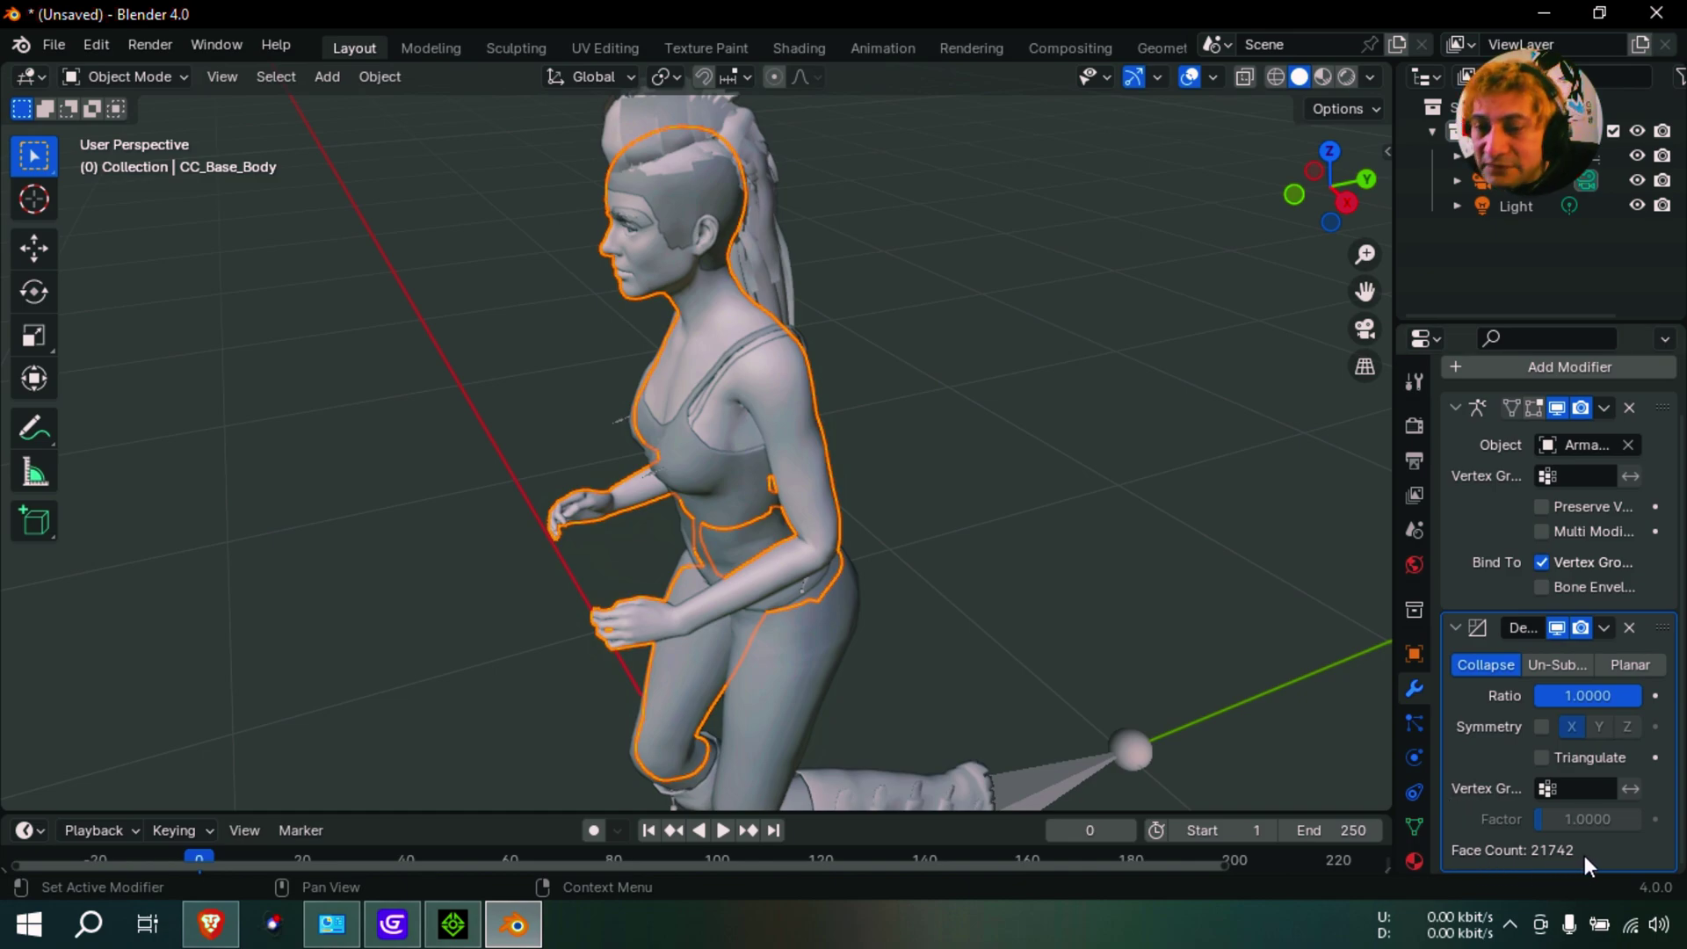
{"action": "left_click_drag", "start_coordinate": [1635, 697], "coordinate": [1548, 703]}
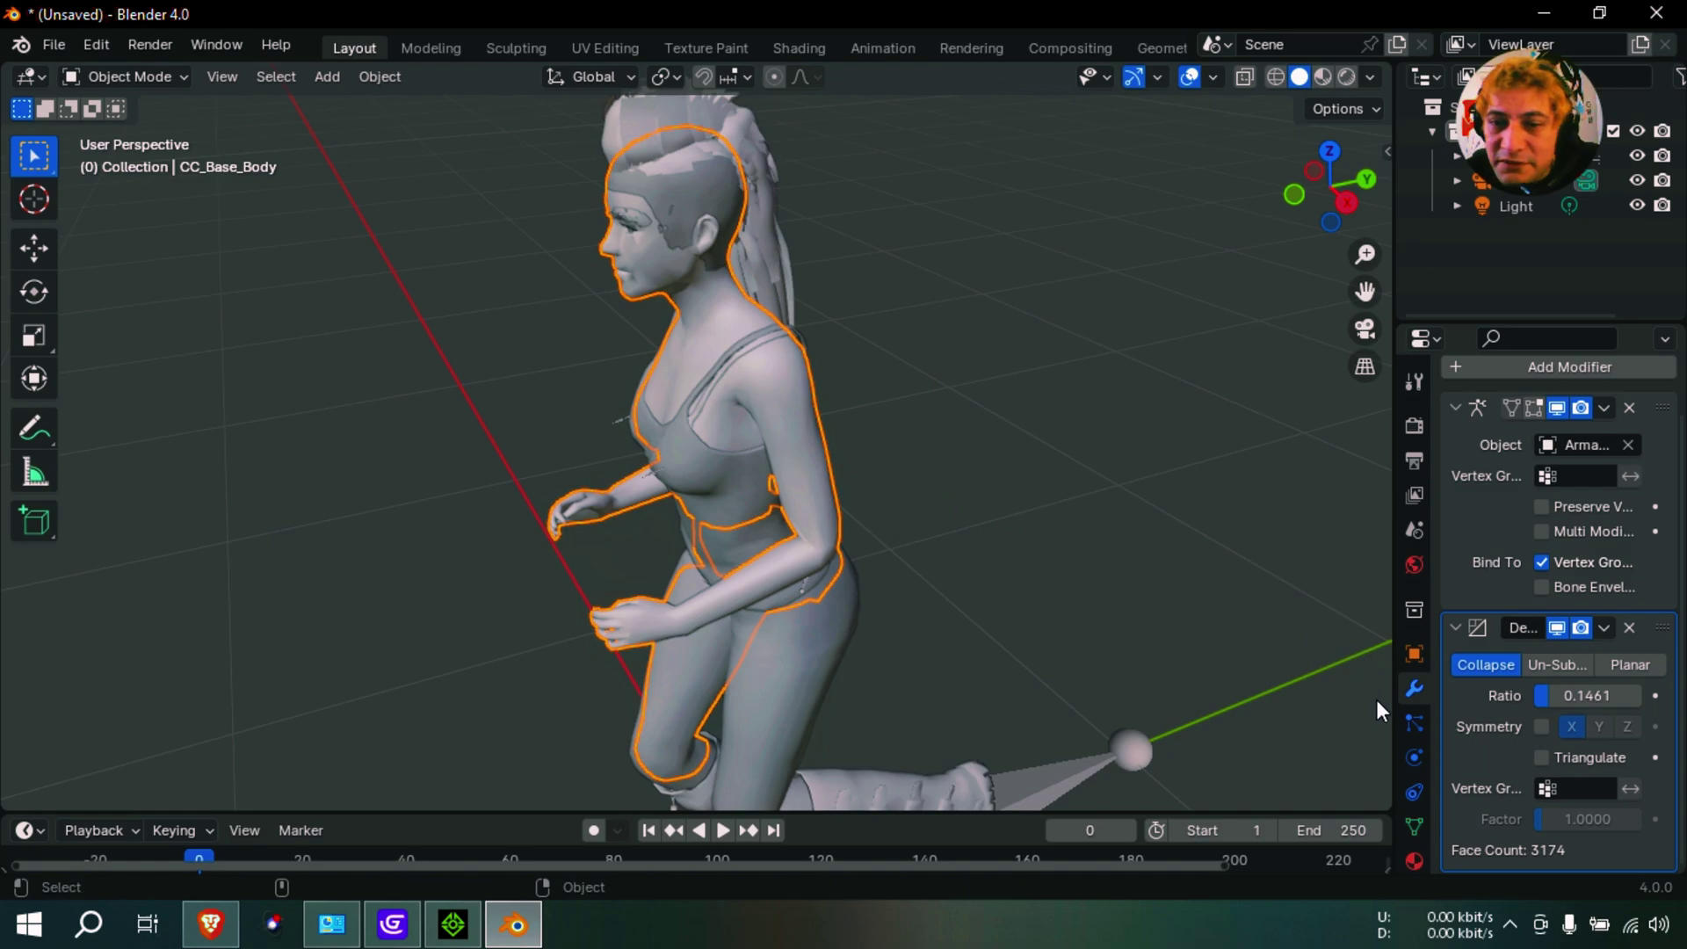
Decimate the Rocker_Jeans mesh to ratio 0.1236, leaving 289 faces.
{"action": "left_click", "coordinate": [771, 689]}
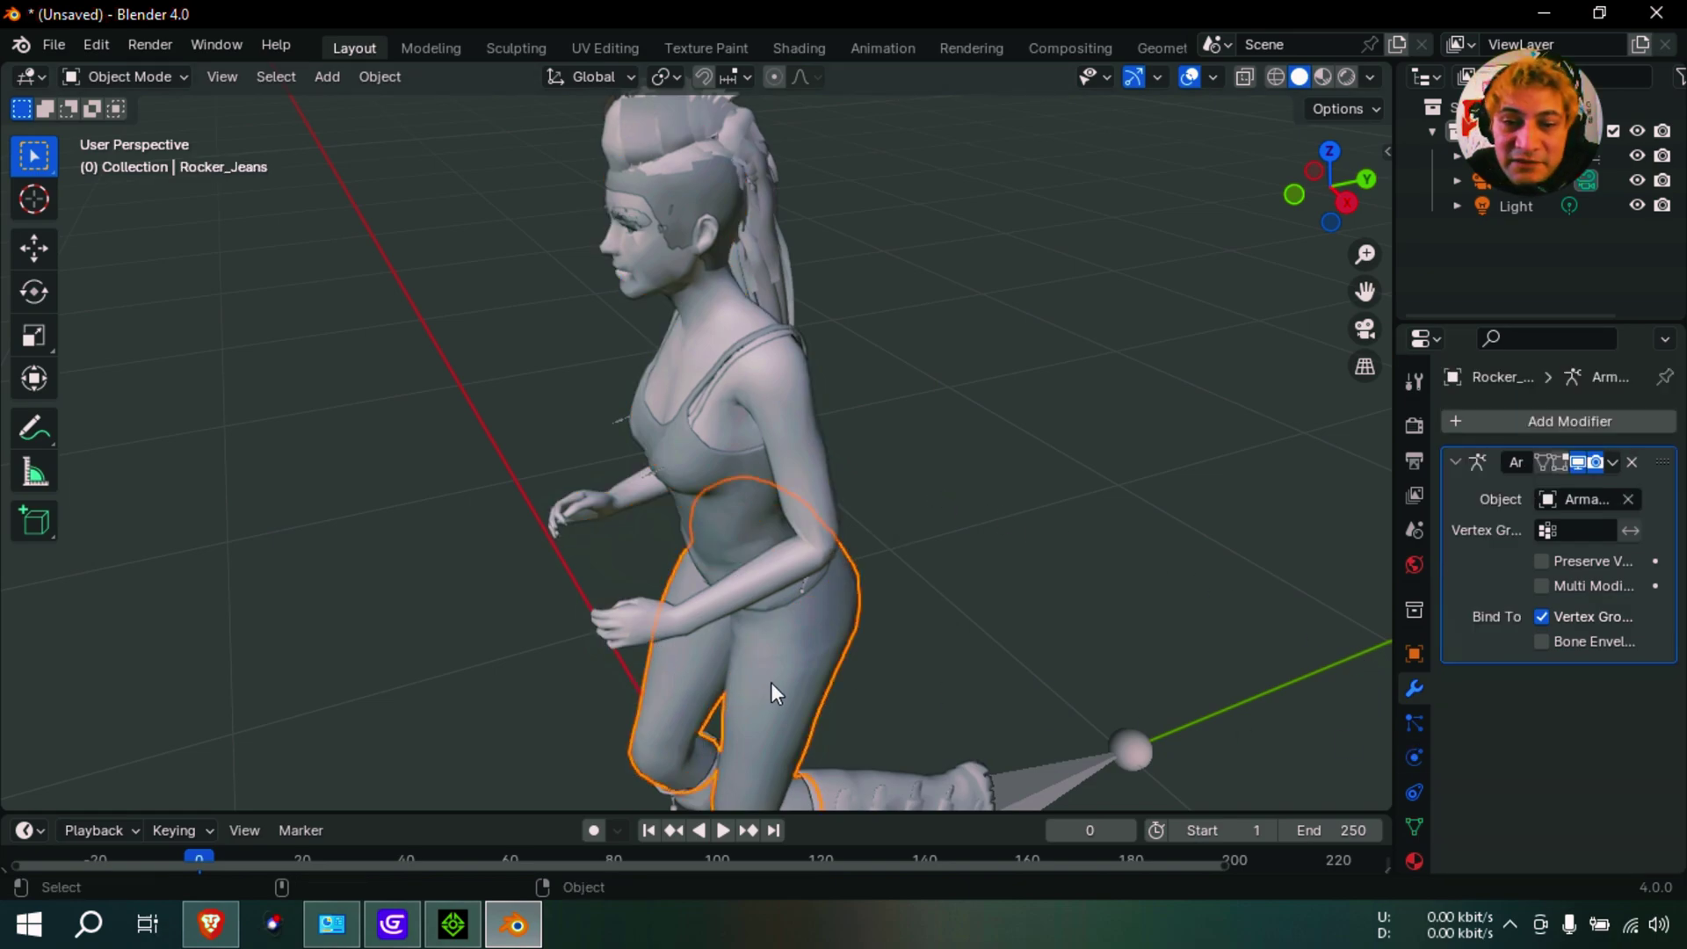
{"action": "left_click", "coordinate": [1553, 420]}
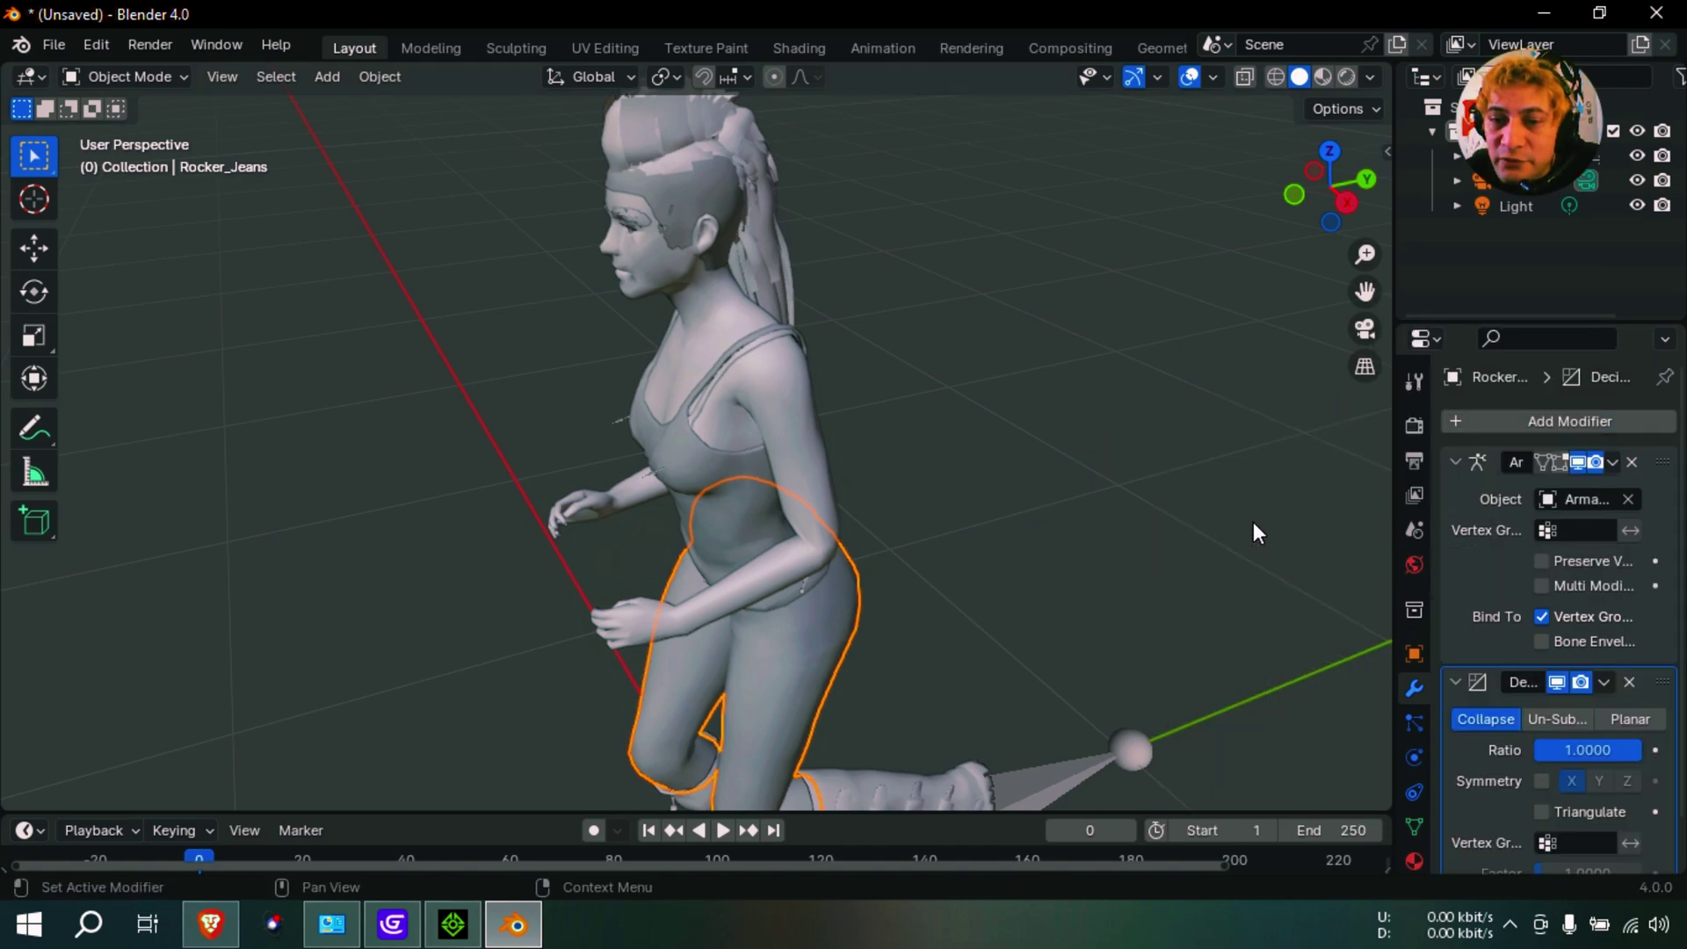
{"action": "left_click", "coordinate": [1252, 522]}
{"action": "scroll", "coordinate": [1463, 810], "scroll_direction": "down", "scroll_amount": 2}
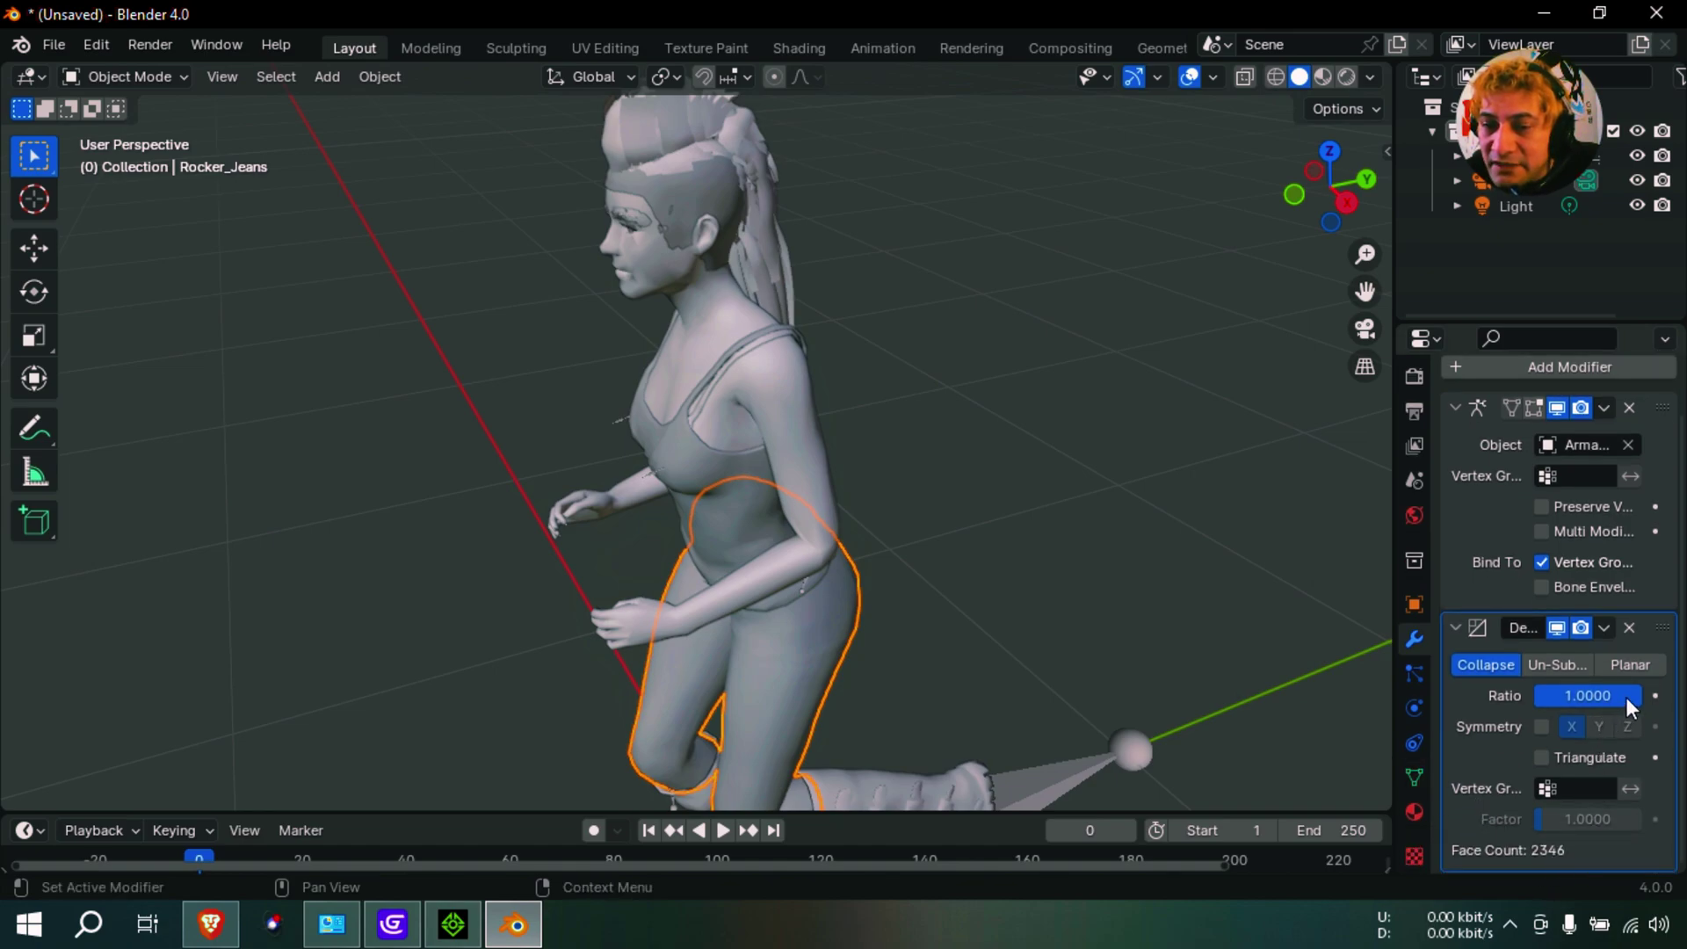
{"action": "left_click_drag", "start_coordinate": [1639, 695], "coordinate": [1546, 694]}
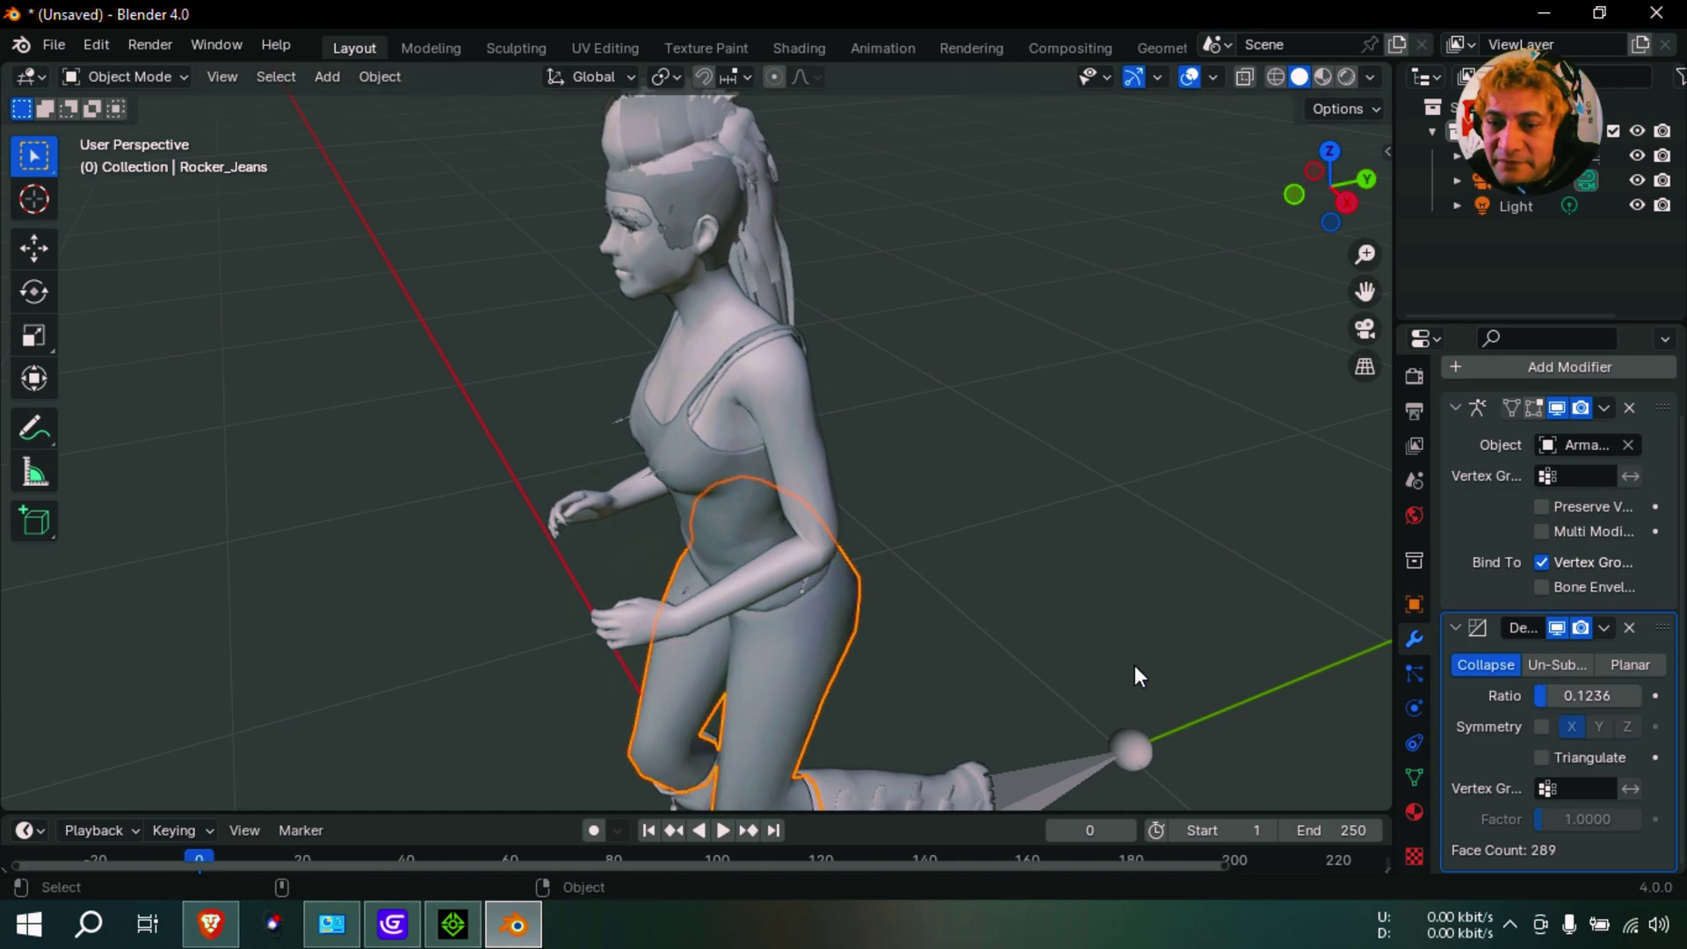
Decimate the Noodle_Strap_Top mesh to ratio 0.1910, cutting 2966 faces to 565.
{"action": "left_click", "coordinate": [671, 478]}
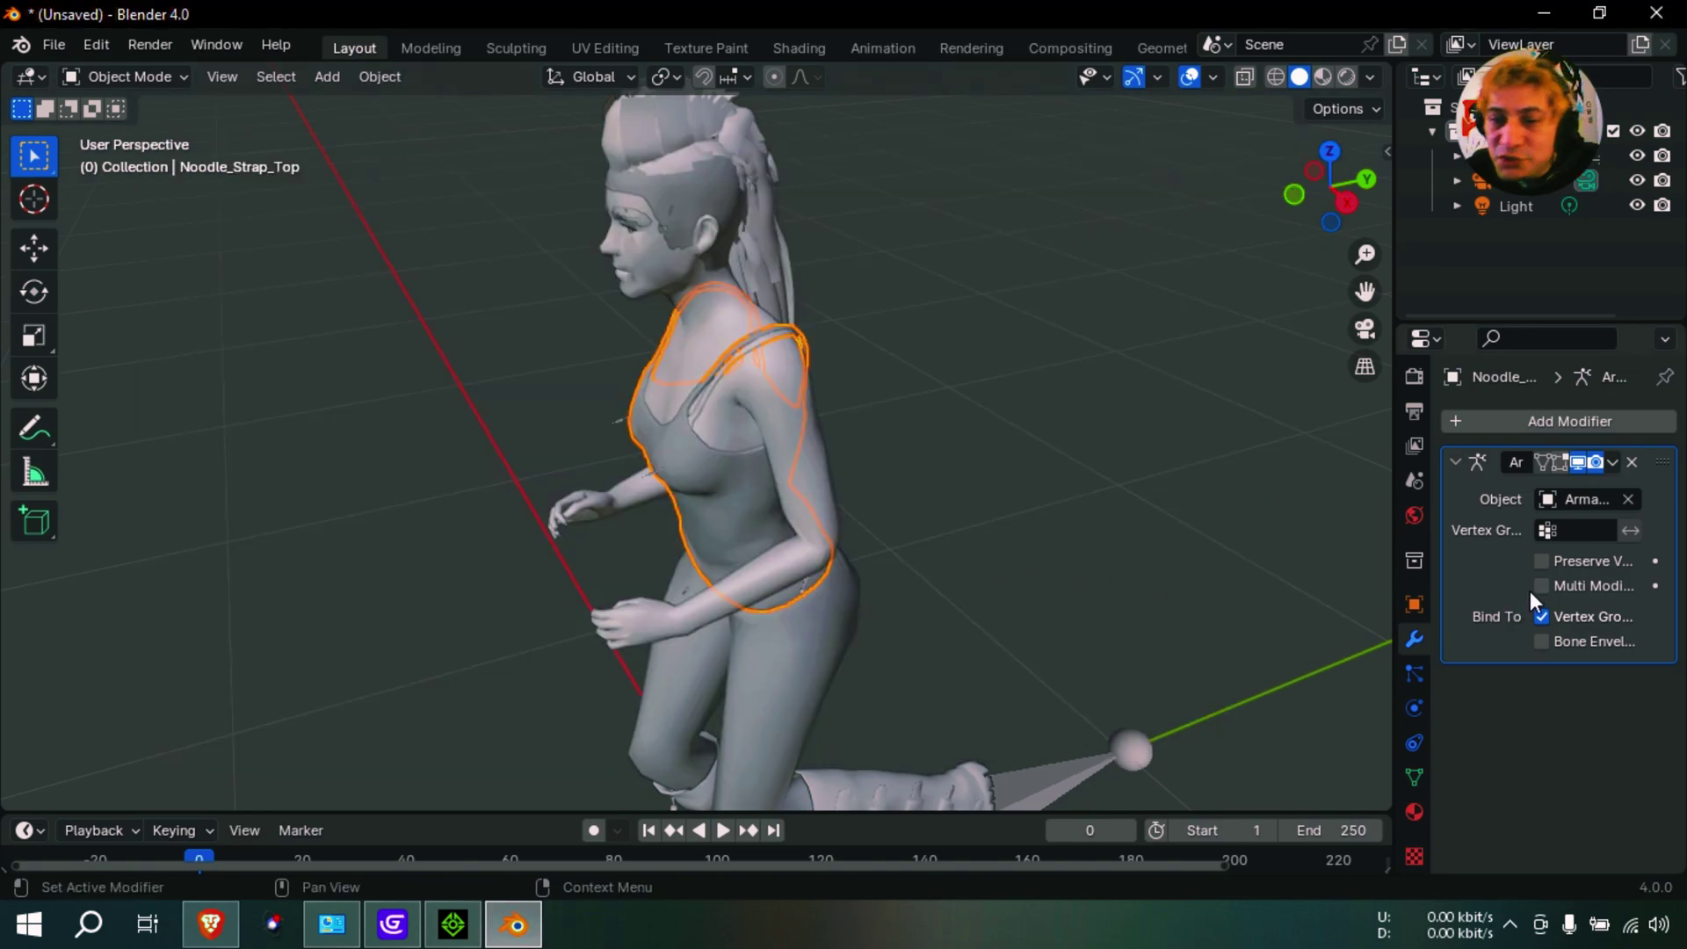
{"action": "left_click", "coordinate": [1554, 419]}
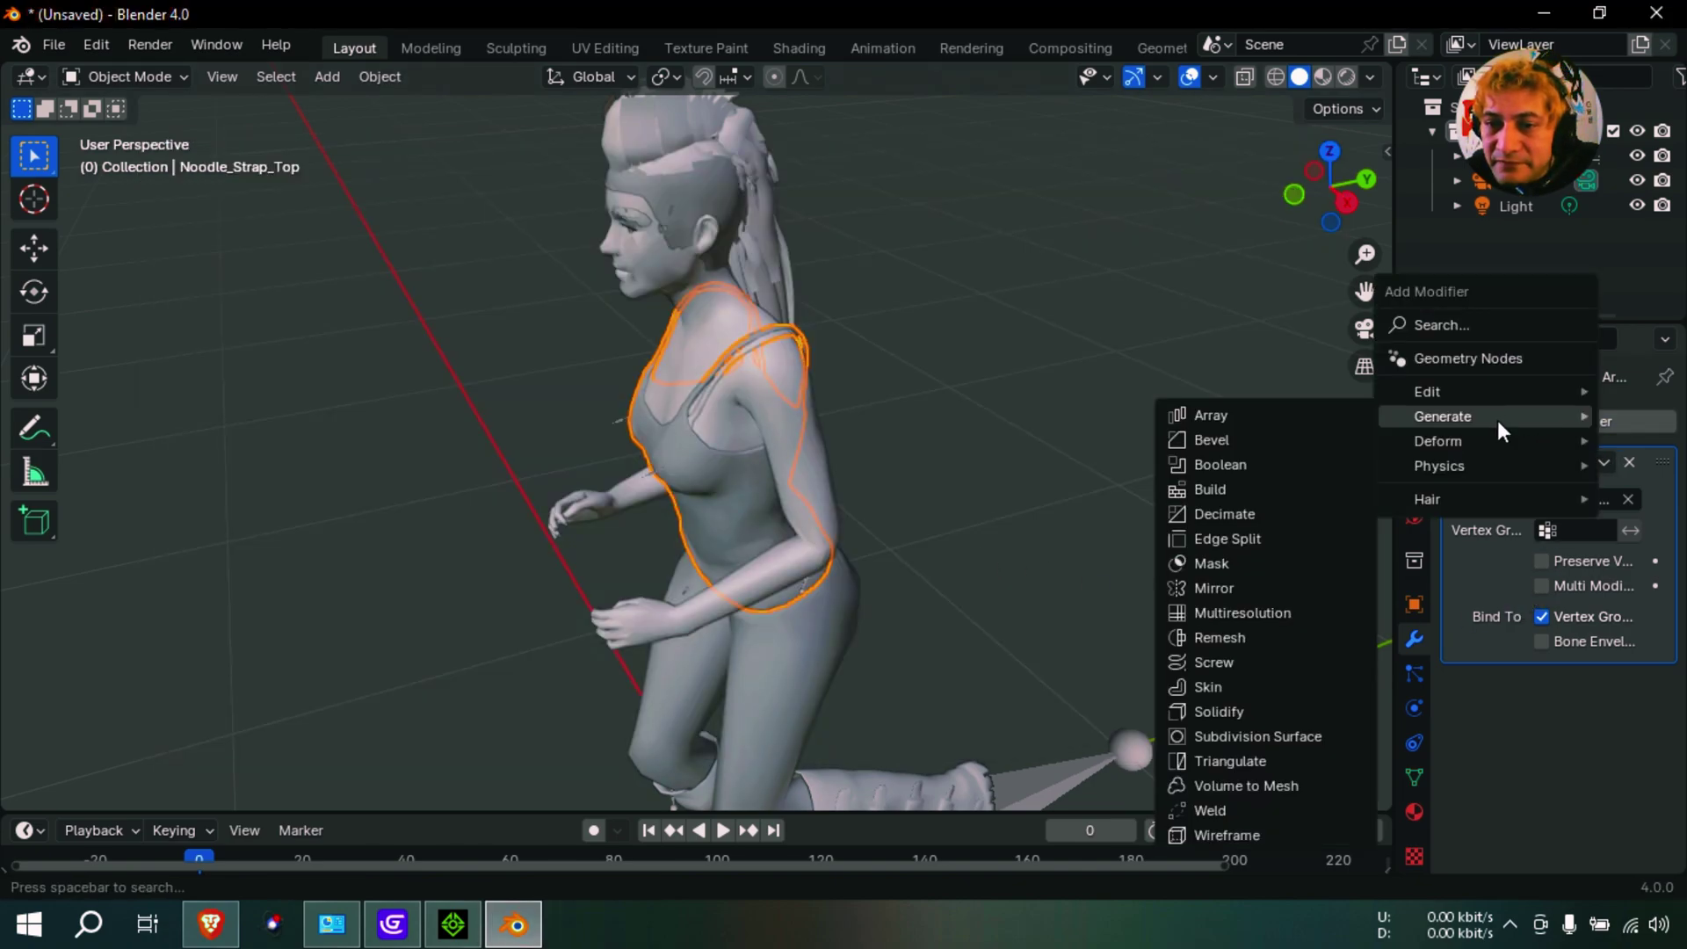
{"action": "left_click", "coordinate": [1278, 511]}
{"action": "scroll", "coordinate": [1451, 771], "scroll_direction": "down", "scroll_amount": 2}
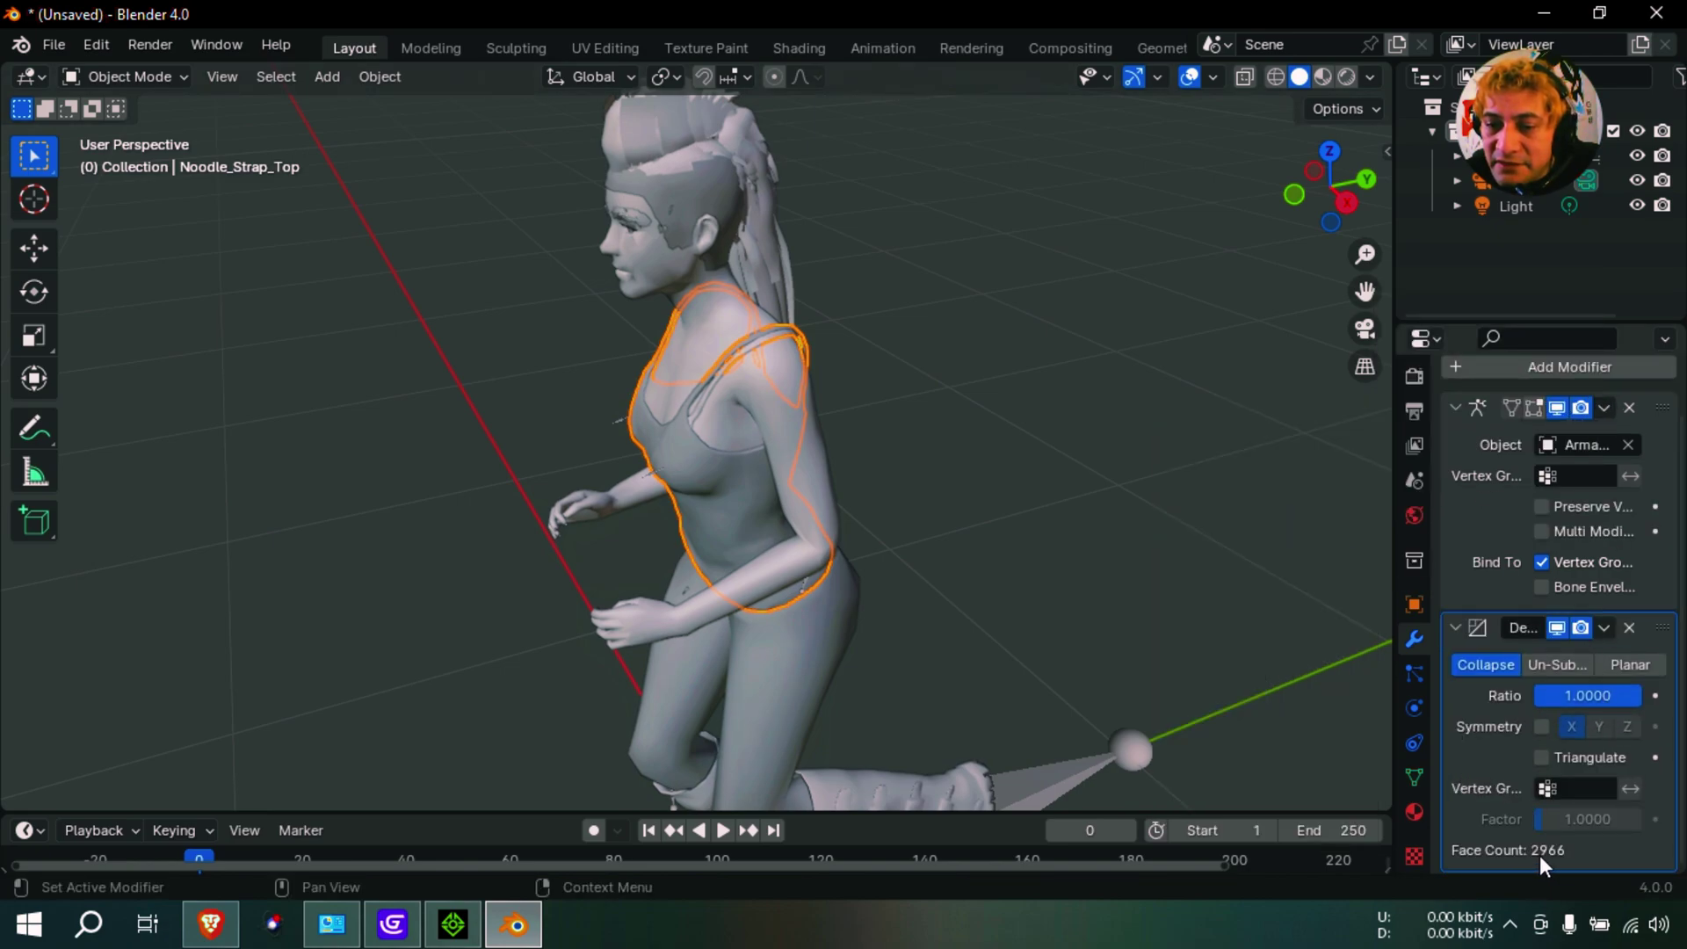
{"action": "left_click_drag", "start_coordinate": [1615, 697], "coordinate": [1536, 698]}
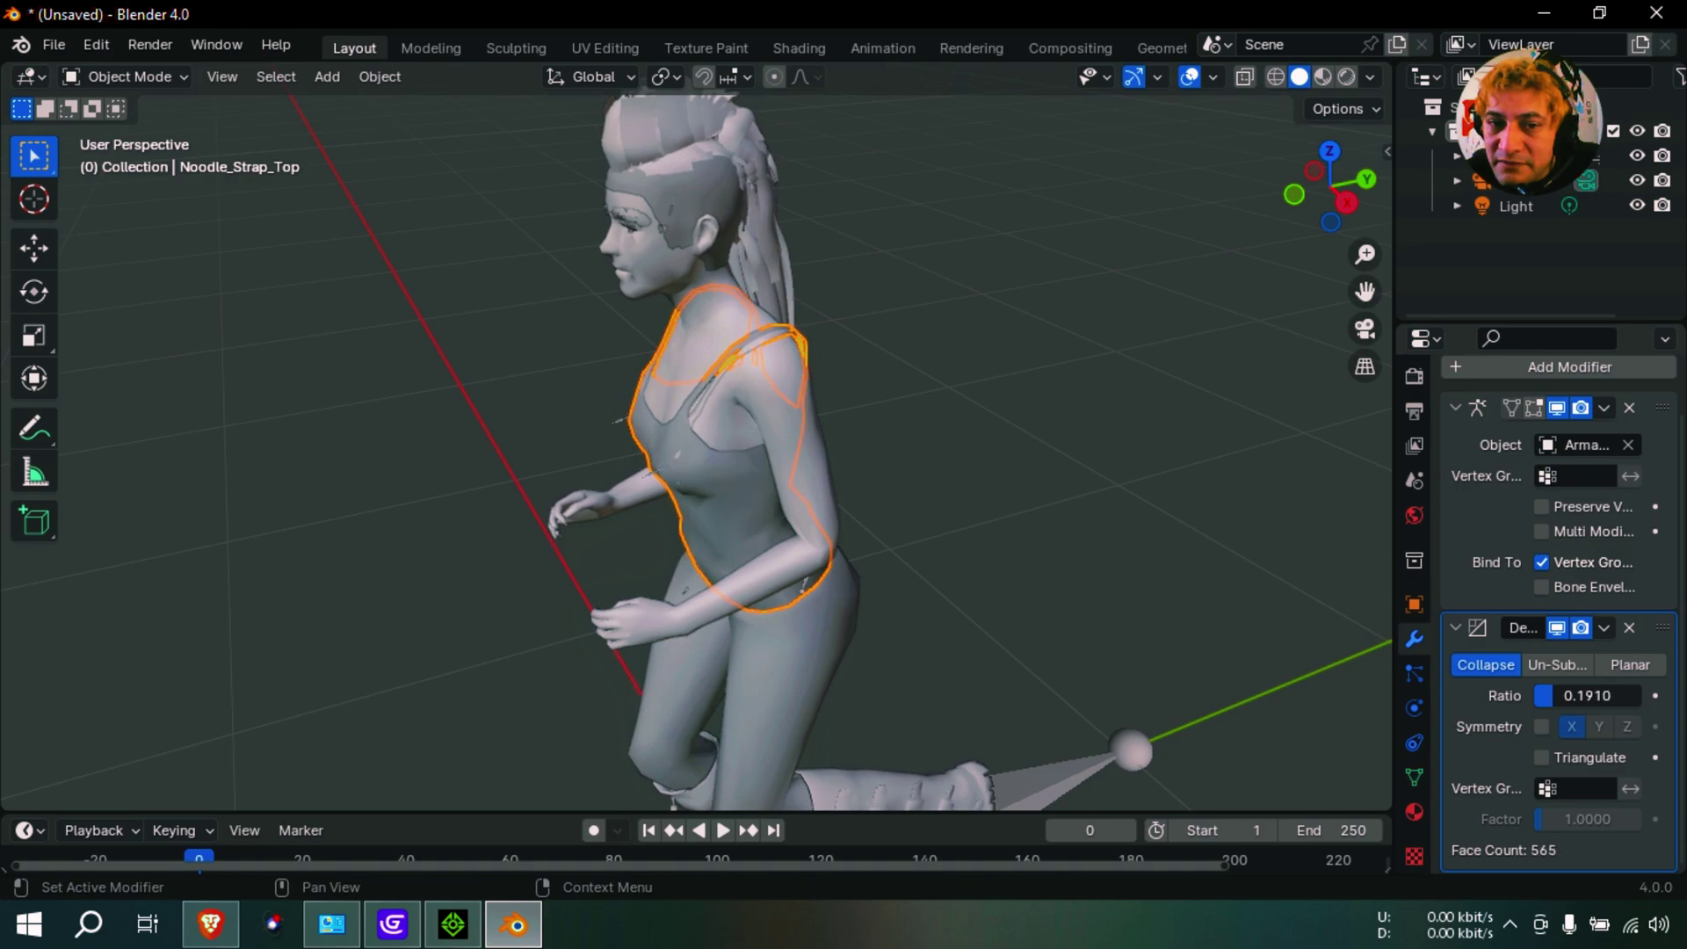
Add a Decimate modifier to the Hair mesh at ratio 0.0674, leaving 1064 faces.
{"action": "left_click", "coordinate": [743, 240]}
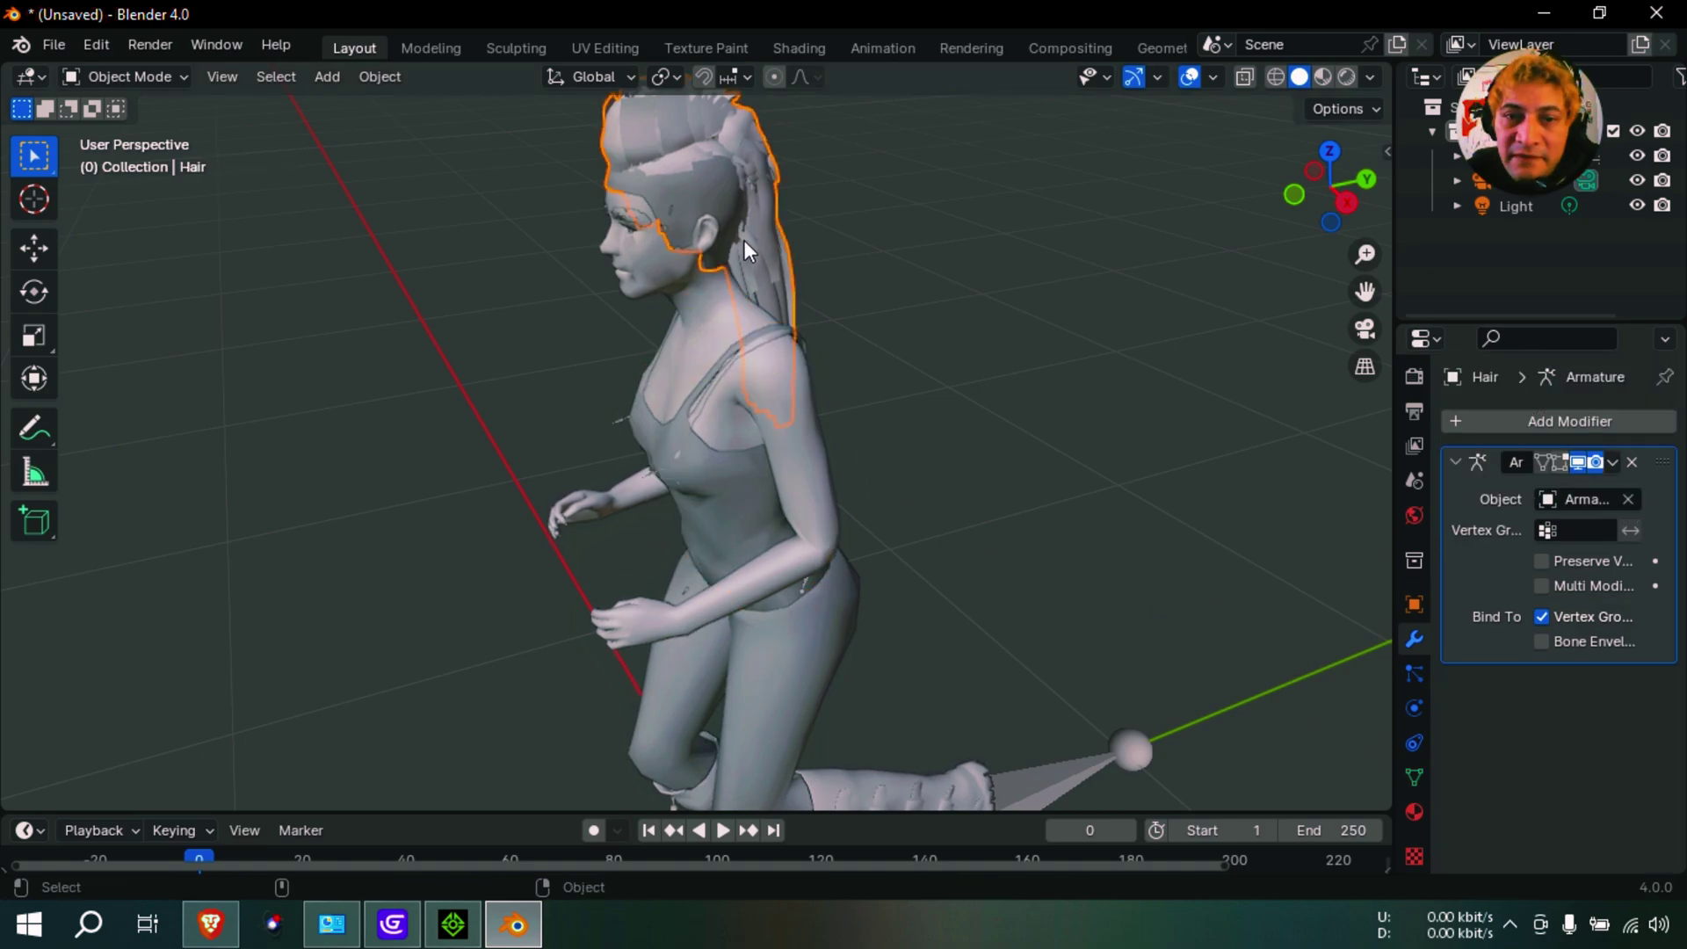
{"action": "left_click", "coordinate": [1573, 422]}
{"action": "mouse_move", "coordinate": [1573, 418]}
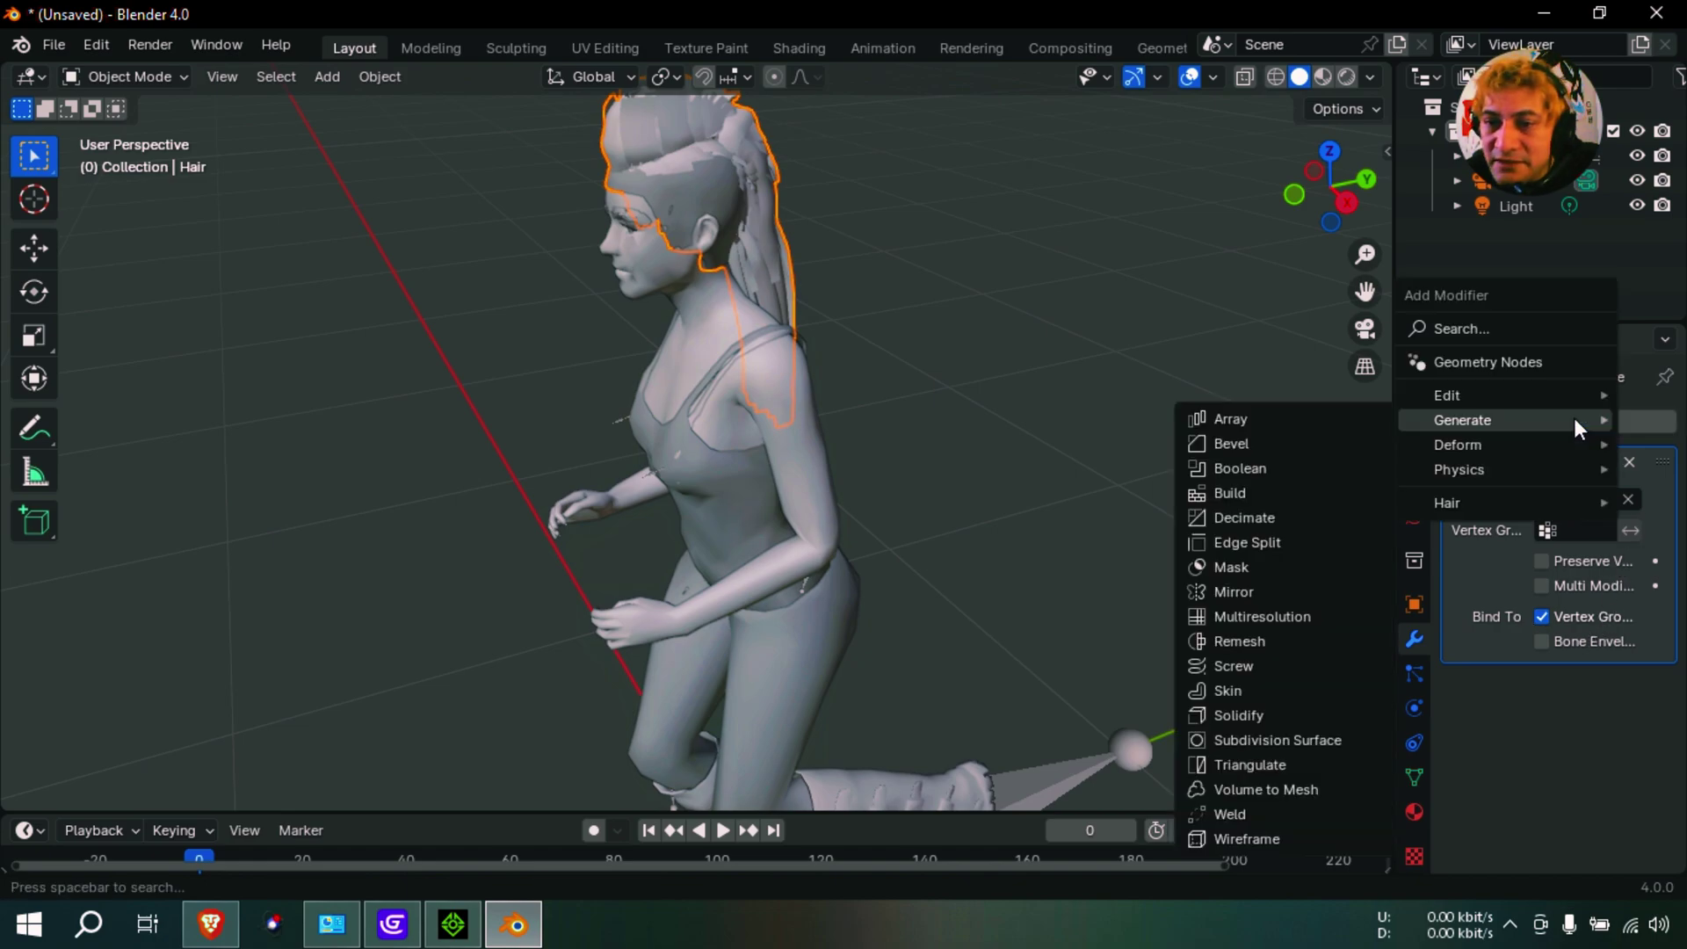
{"action": "left_click", "coordinate": [1270, 519]}
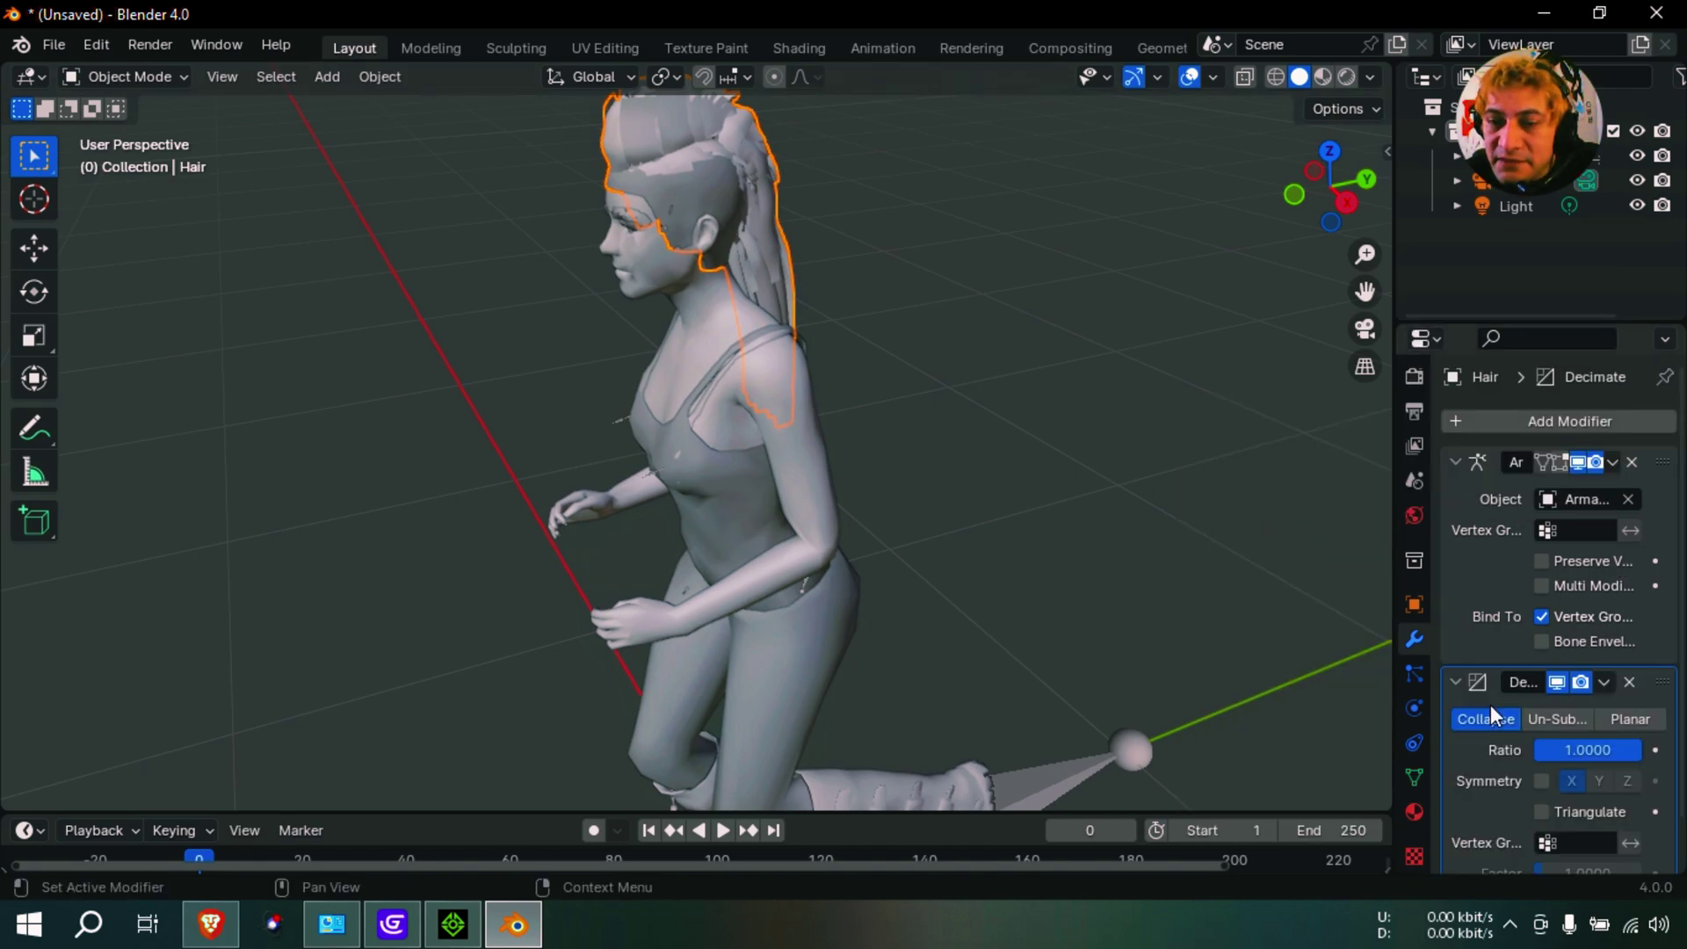
{"action": "left_click_drag", "start_coordinate": [1640, 749], "coordinate": [1538, 696]}
{"action": "scroll", "coordinate": [1494, 771], "scroll_direction": "down", "scroll_amount": 2}
{"action": "left_click", "coordinate": [1010, 641]}
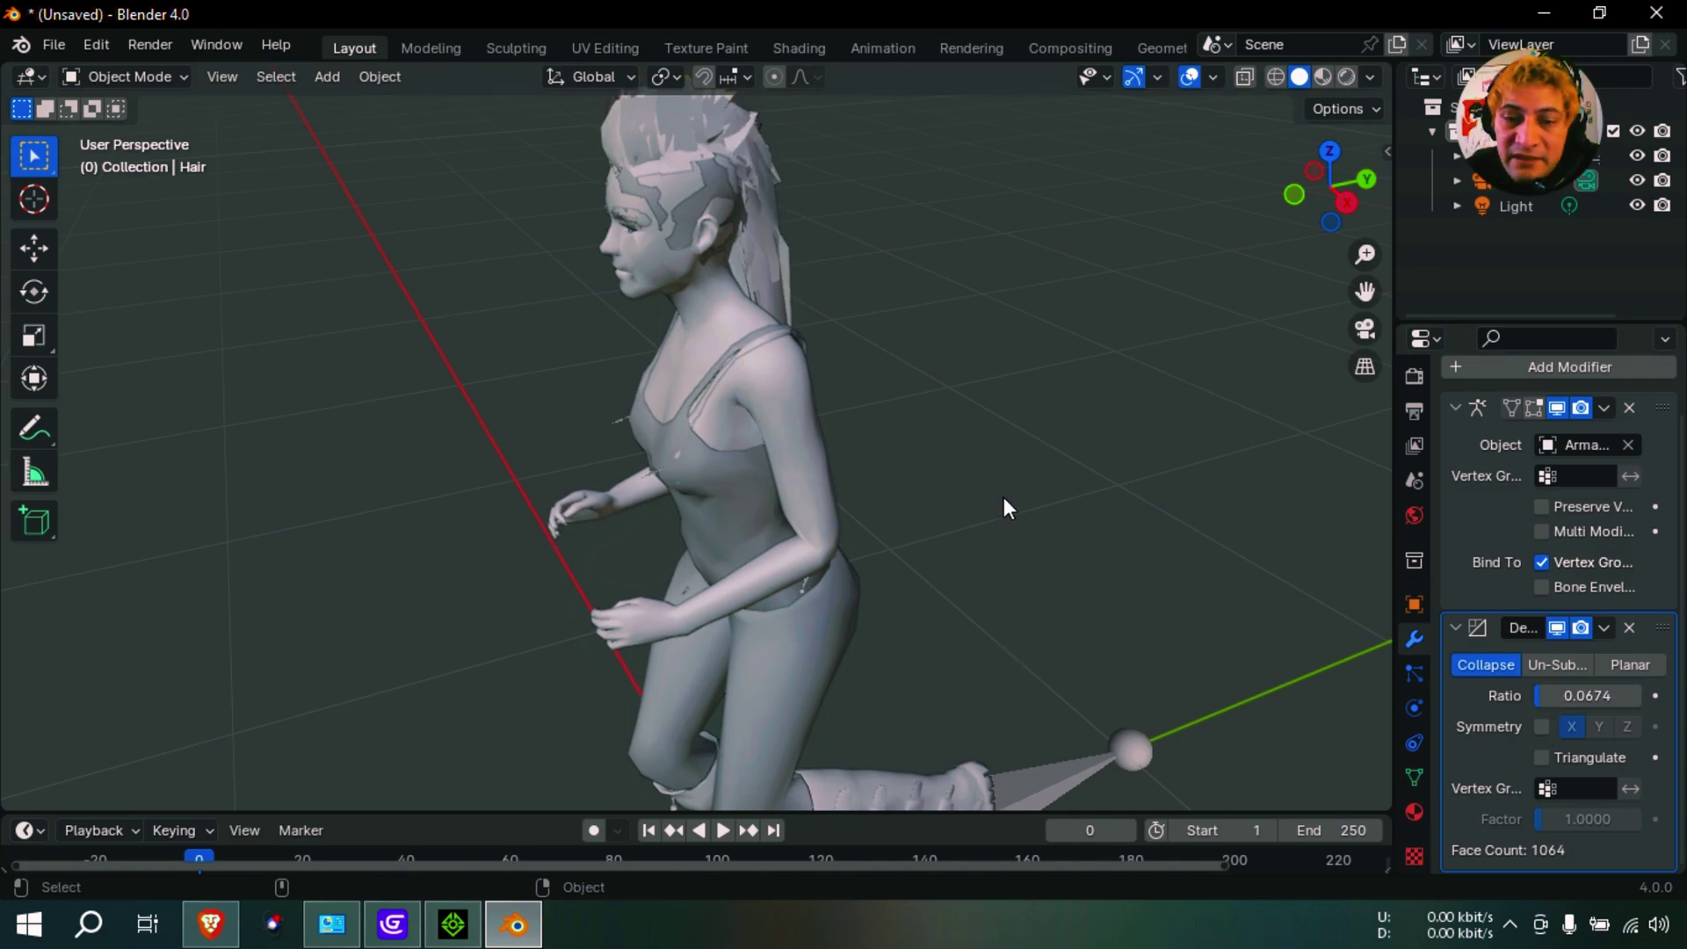
{"action": "middle_click_drag", "start_coordinate": [994, 477], "coordinate": [1019, 312], "text": "shift"}
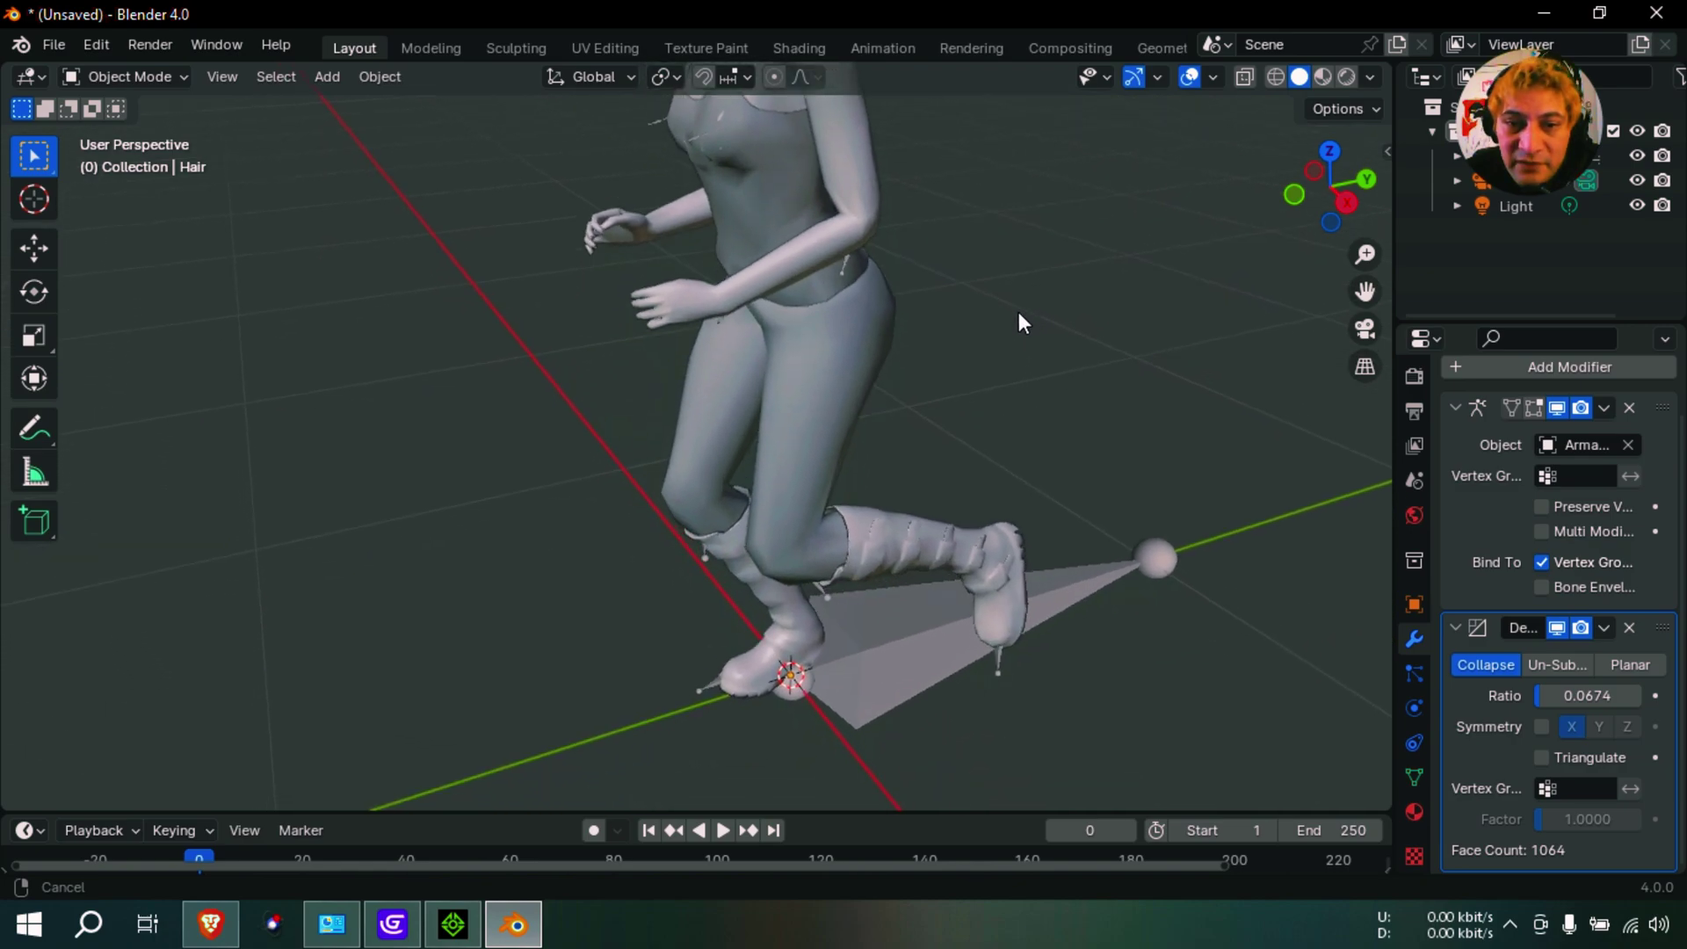
Add a Decimate modifier to Punk_Strap_Boots at ratio 0.1236 (2886 to 356 faces), then inspect the figure.
{"action": "left_click", "coordinate": [940, 548]}
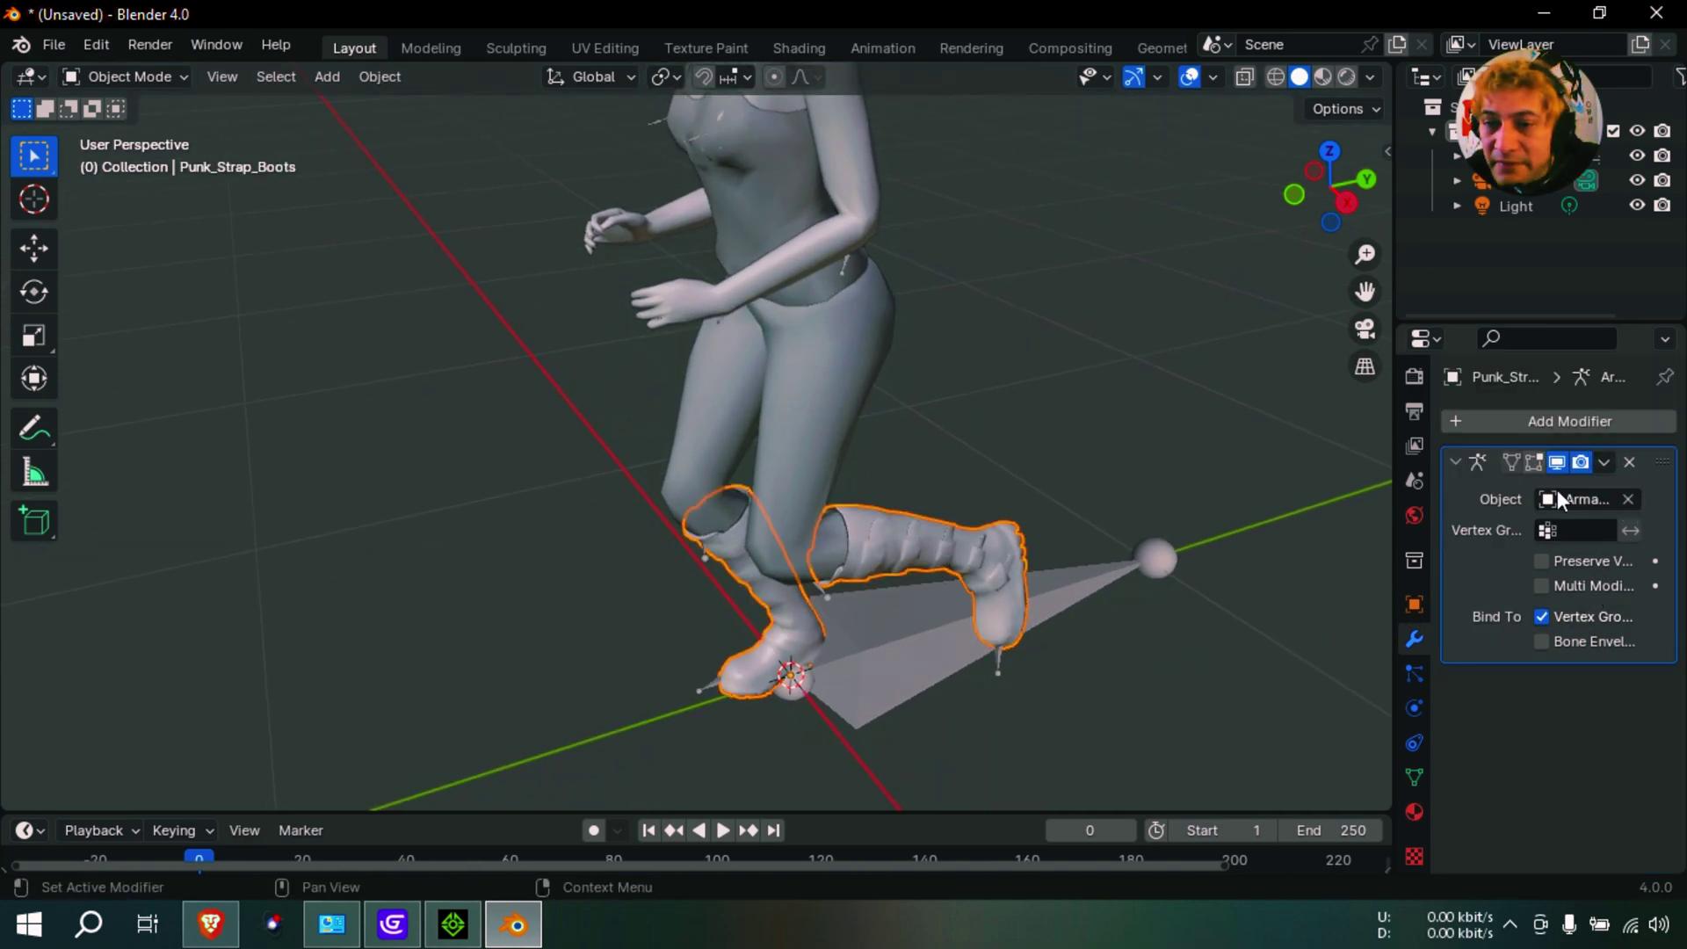
{"action": "left_click", "coordinate": [1564, 420]}
{"action": "mouse_move", "coordinate": [1564, 415]}
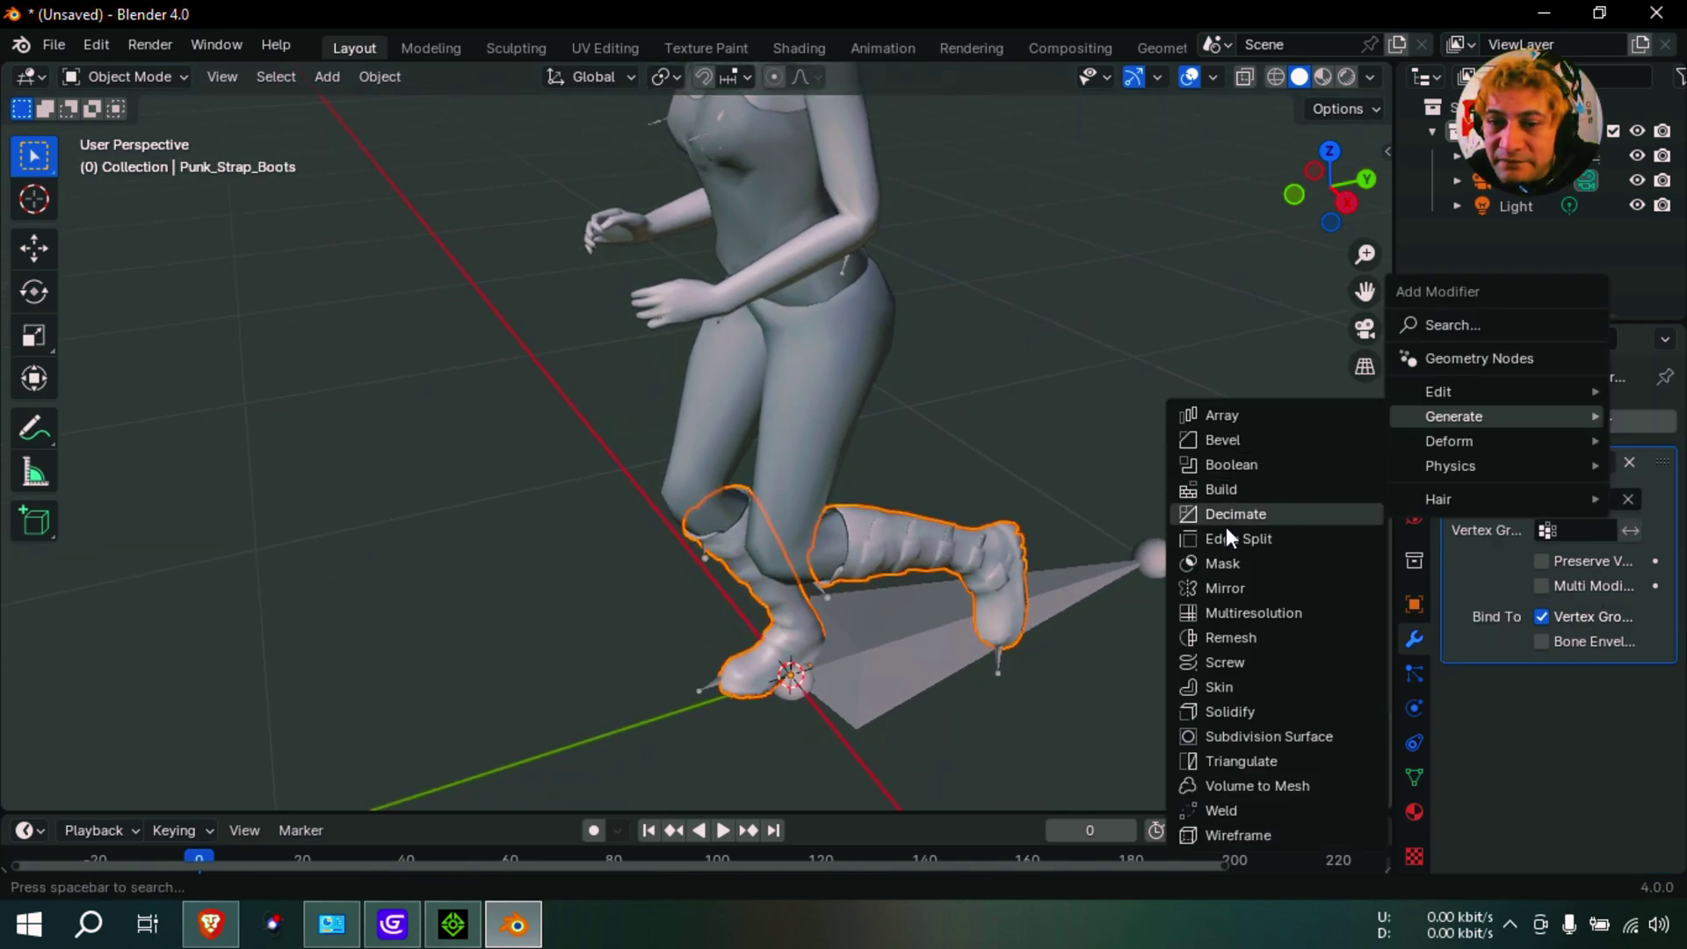
{"action": "left_click", "coordinate": [1248, 514]}
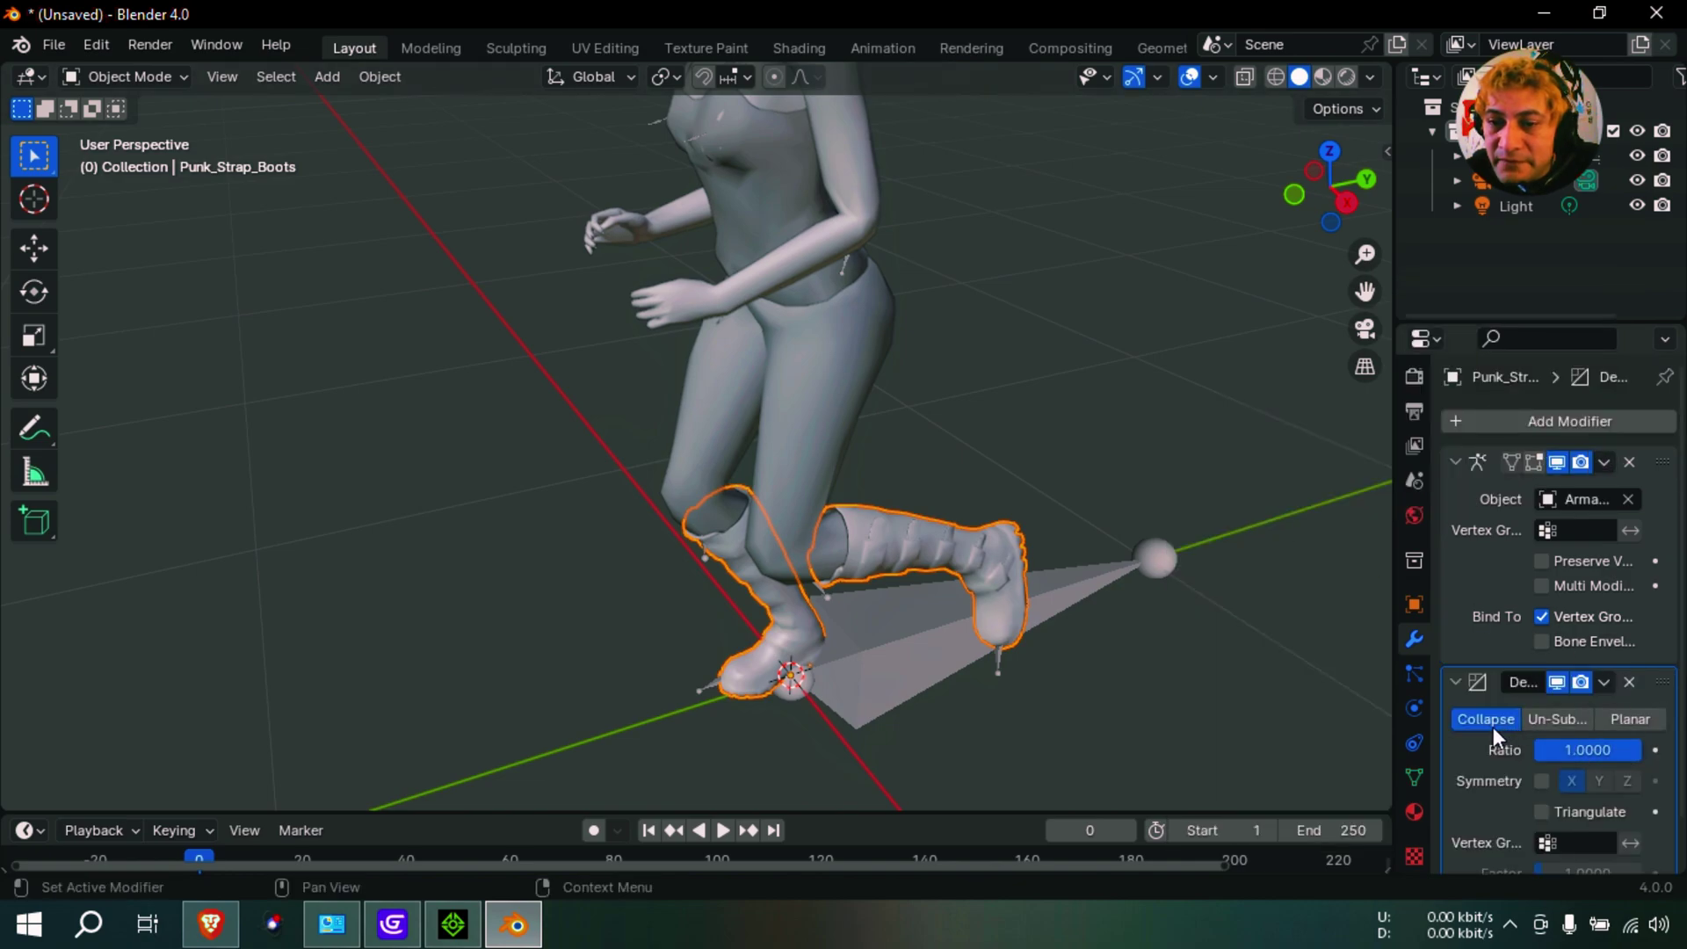
{"action": "scroll", "coordinate": [1489, 727], "scroll_direction": "down", "scroll_amount": 2}
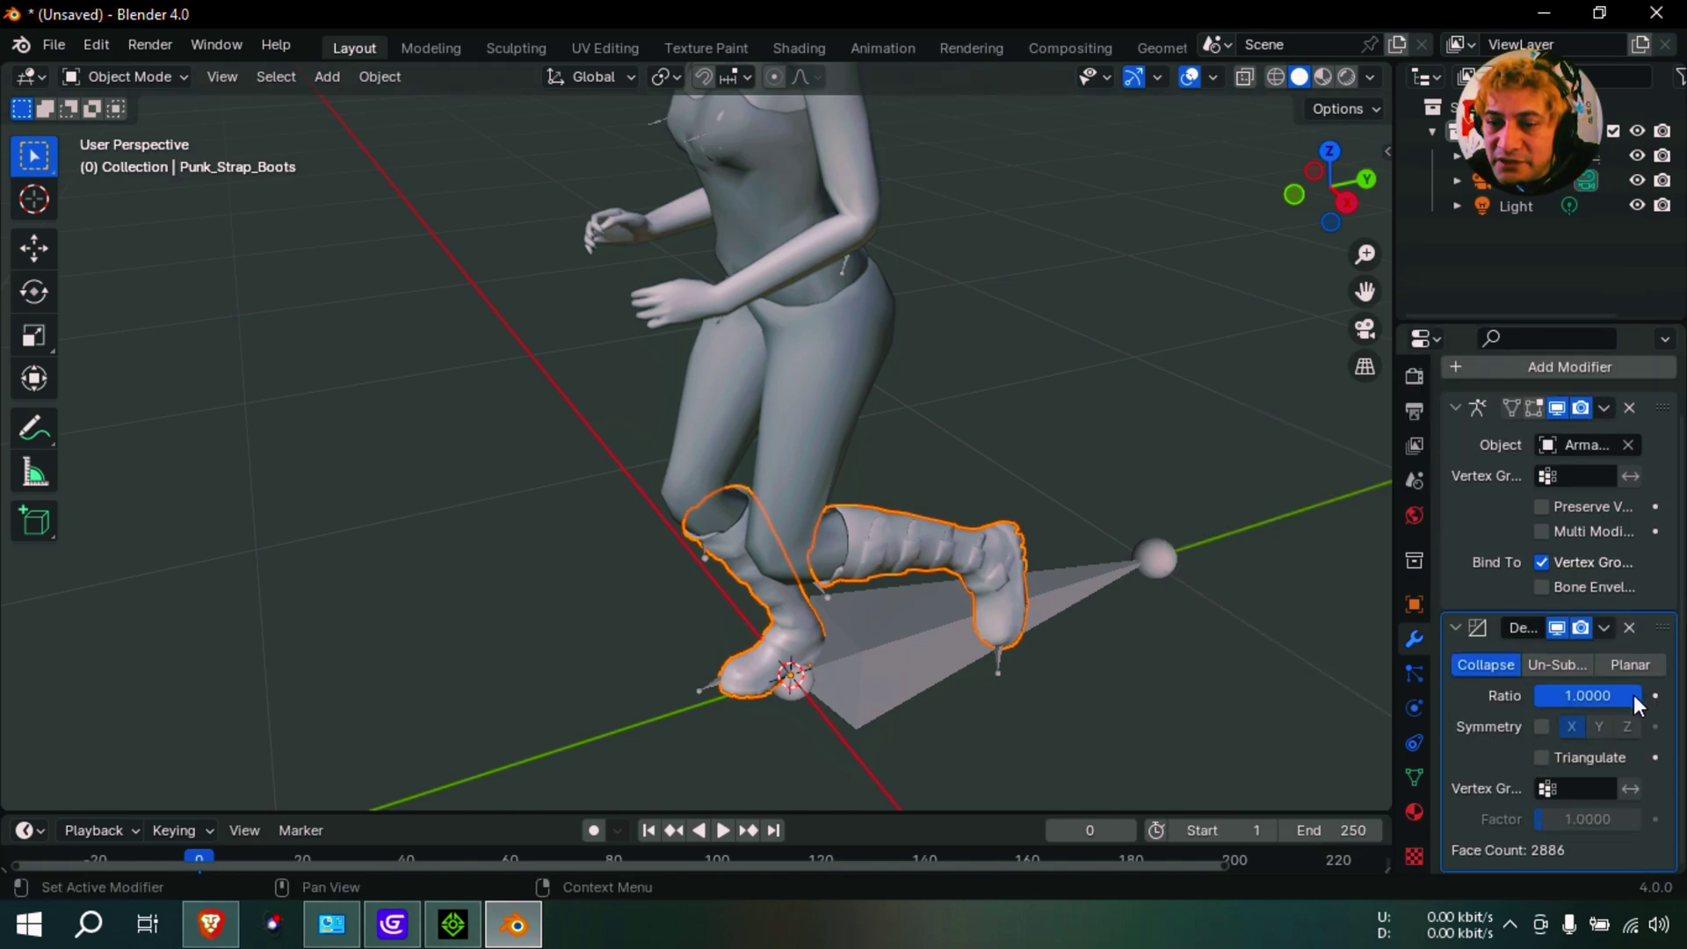
{"action": "left_click_drag", "start_coordinate": [1630, 694], "coordinate": [1554, 694]}
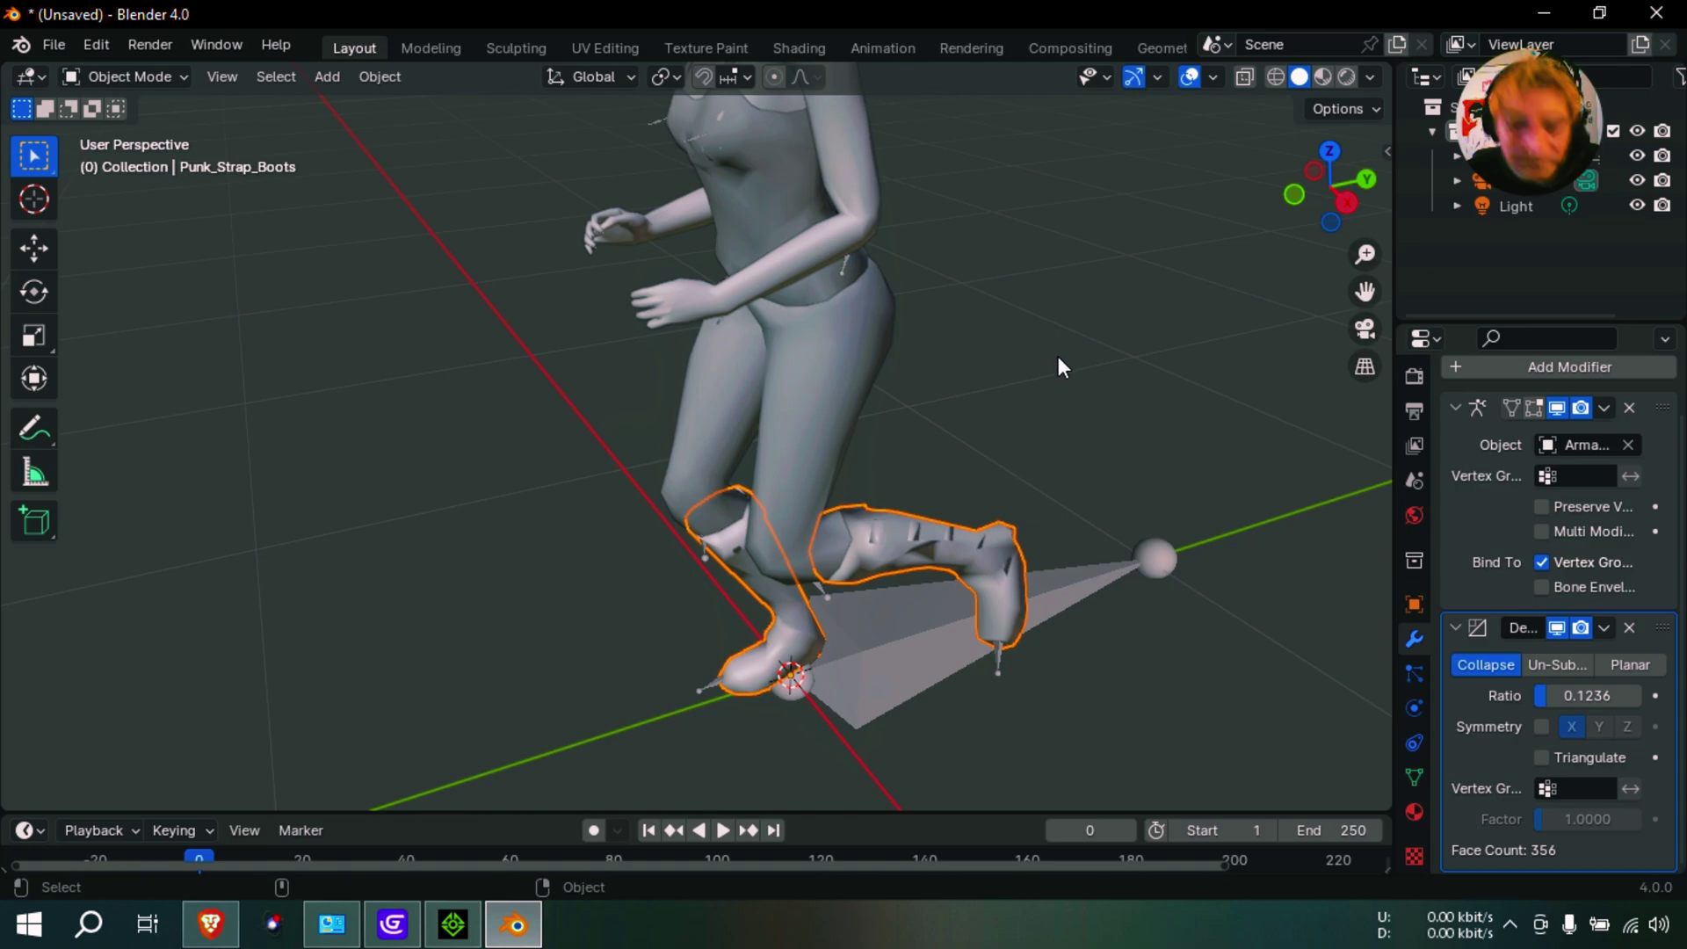
{"action": "middle_click_drag", "start_coordinate": [1057, 355], "coordinate": [861, 507], "text": "shift"}
{"action": "mouse_move", "coordinate": [992, 483]}
{"action": "middle_mouse_down"}
{"action": "mouse_move", "coordinate": [630, 467]}
{"action": "mouse_move", "coordinate": [861, 467]}
{"action": "mouse_move", "coordinate": [1082, 425]}
{"action": "mouse_move", "coordinate": [1171, 527]}
{"action": "mouse_move", "coordinate": [1080, 538]}
{"action": "mouse_move", "coordinate": [790, 496]}
{"action": "mouse_move", "coordinate": [912, 467]}
{"action": "mouse_move", "coordinate": [1010, 485]}
{"action": "middle_mouse_up"}
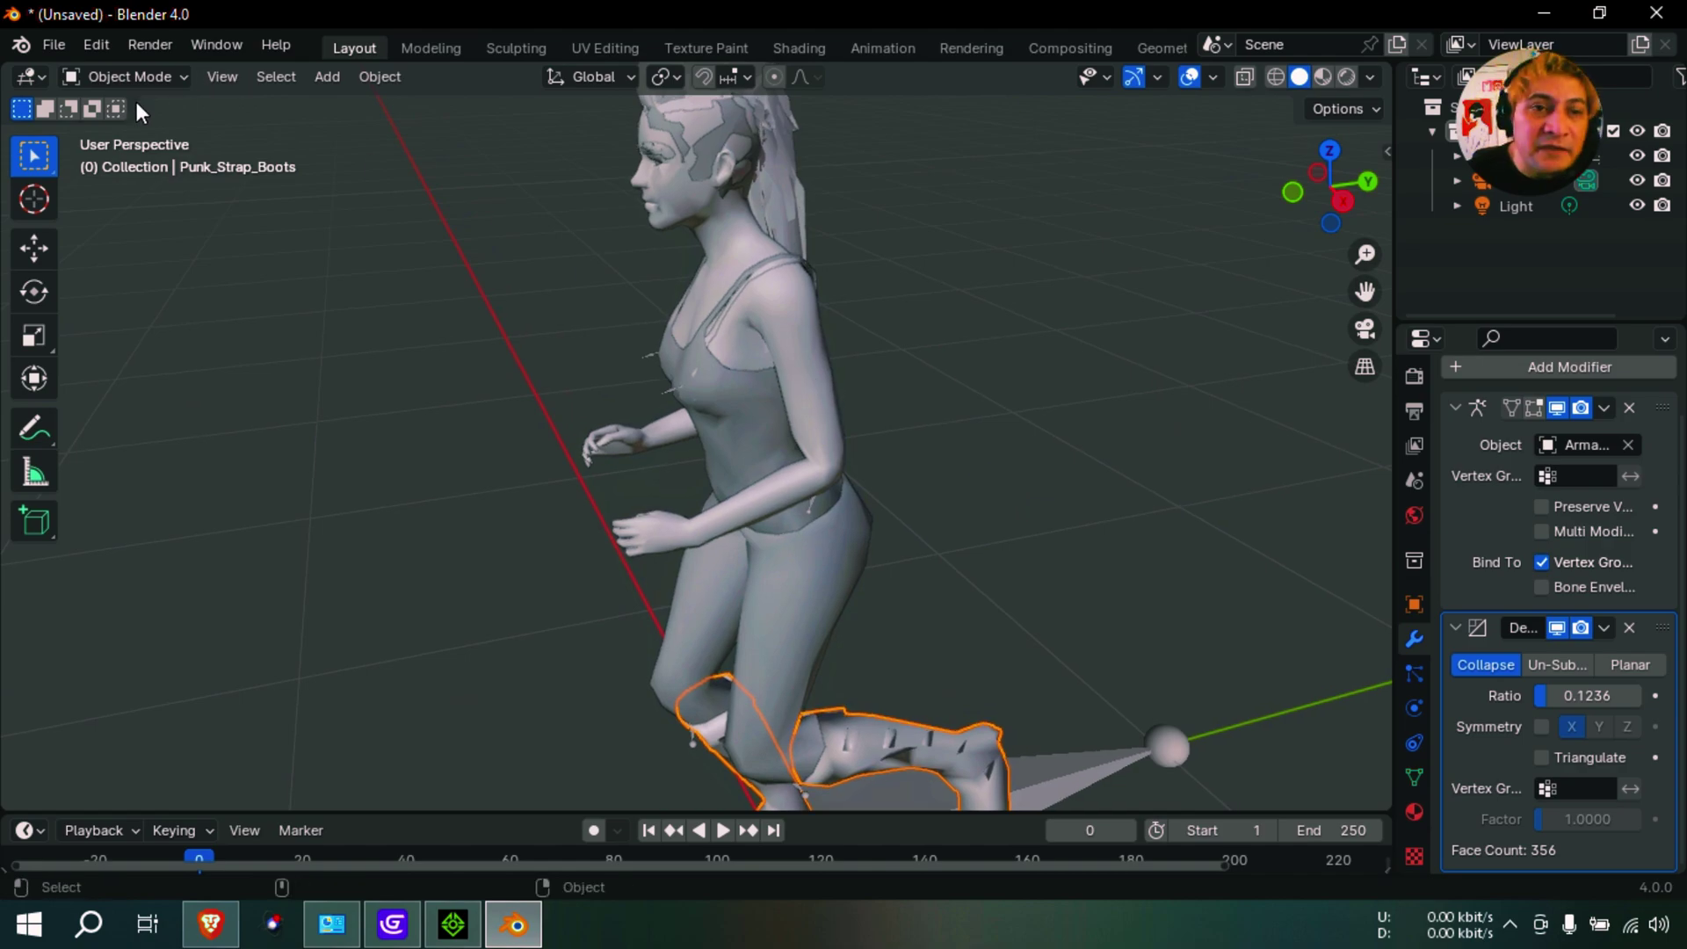
{"action": "left_click", "coordinate": [51, 45]}
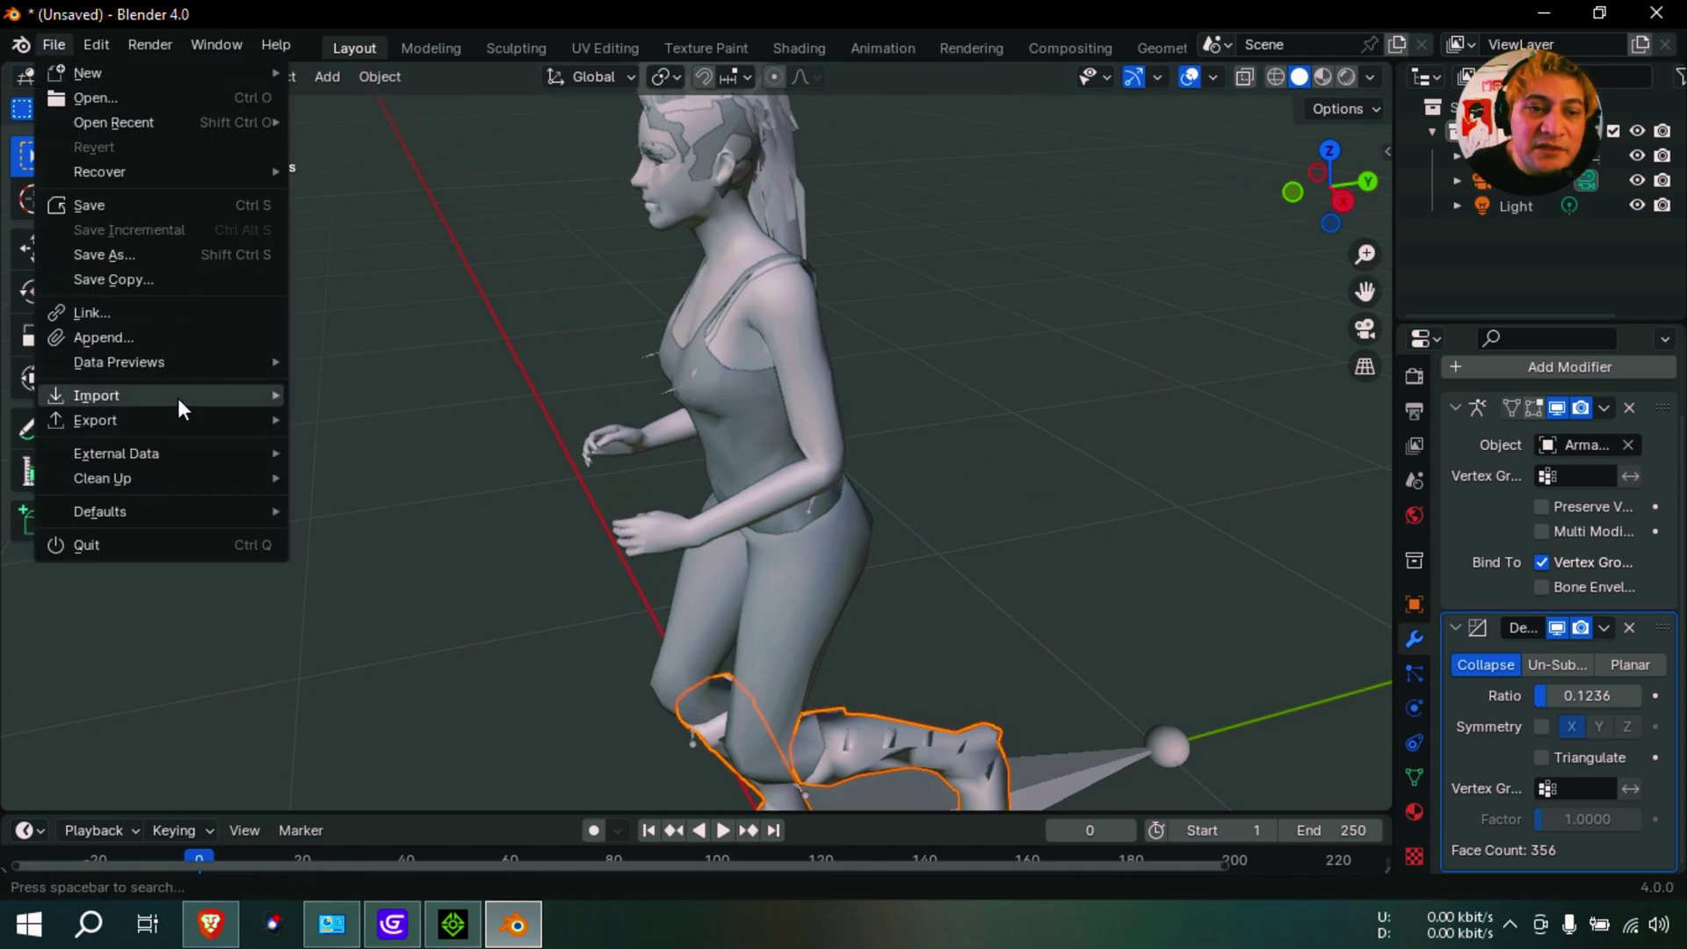
{"action": "mouse_move", "coordinate": [202, 449]}
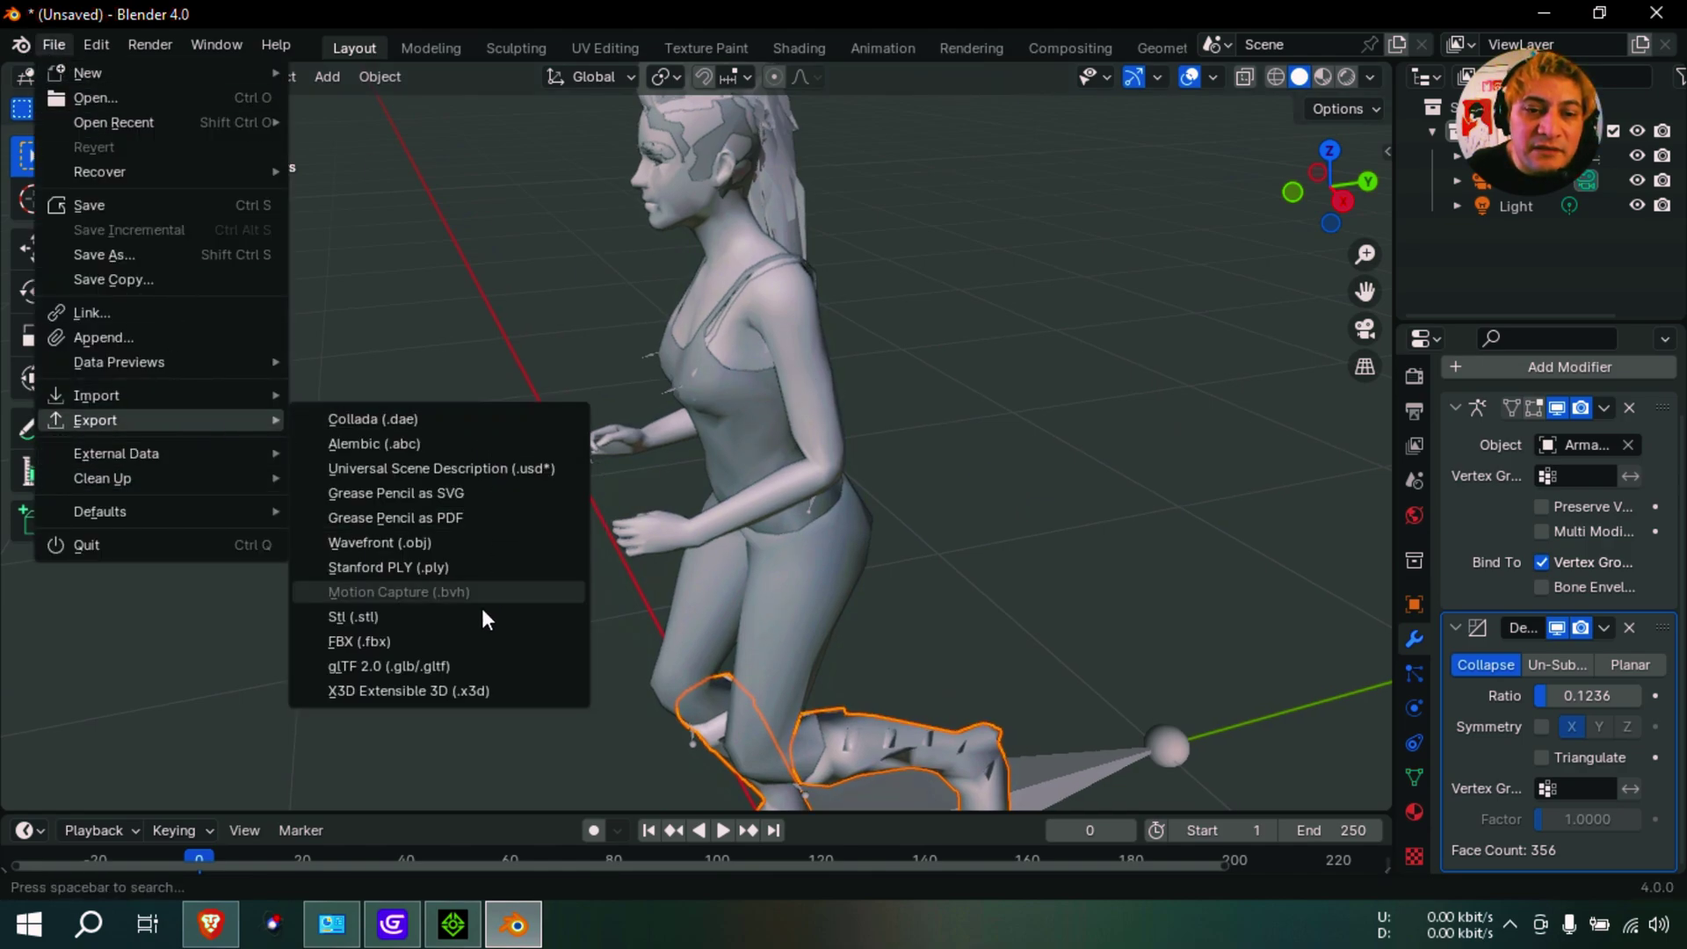
{"action": "left_click", "coordinate": [457, 670]}
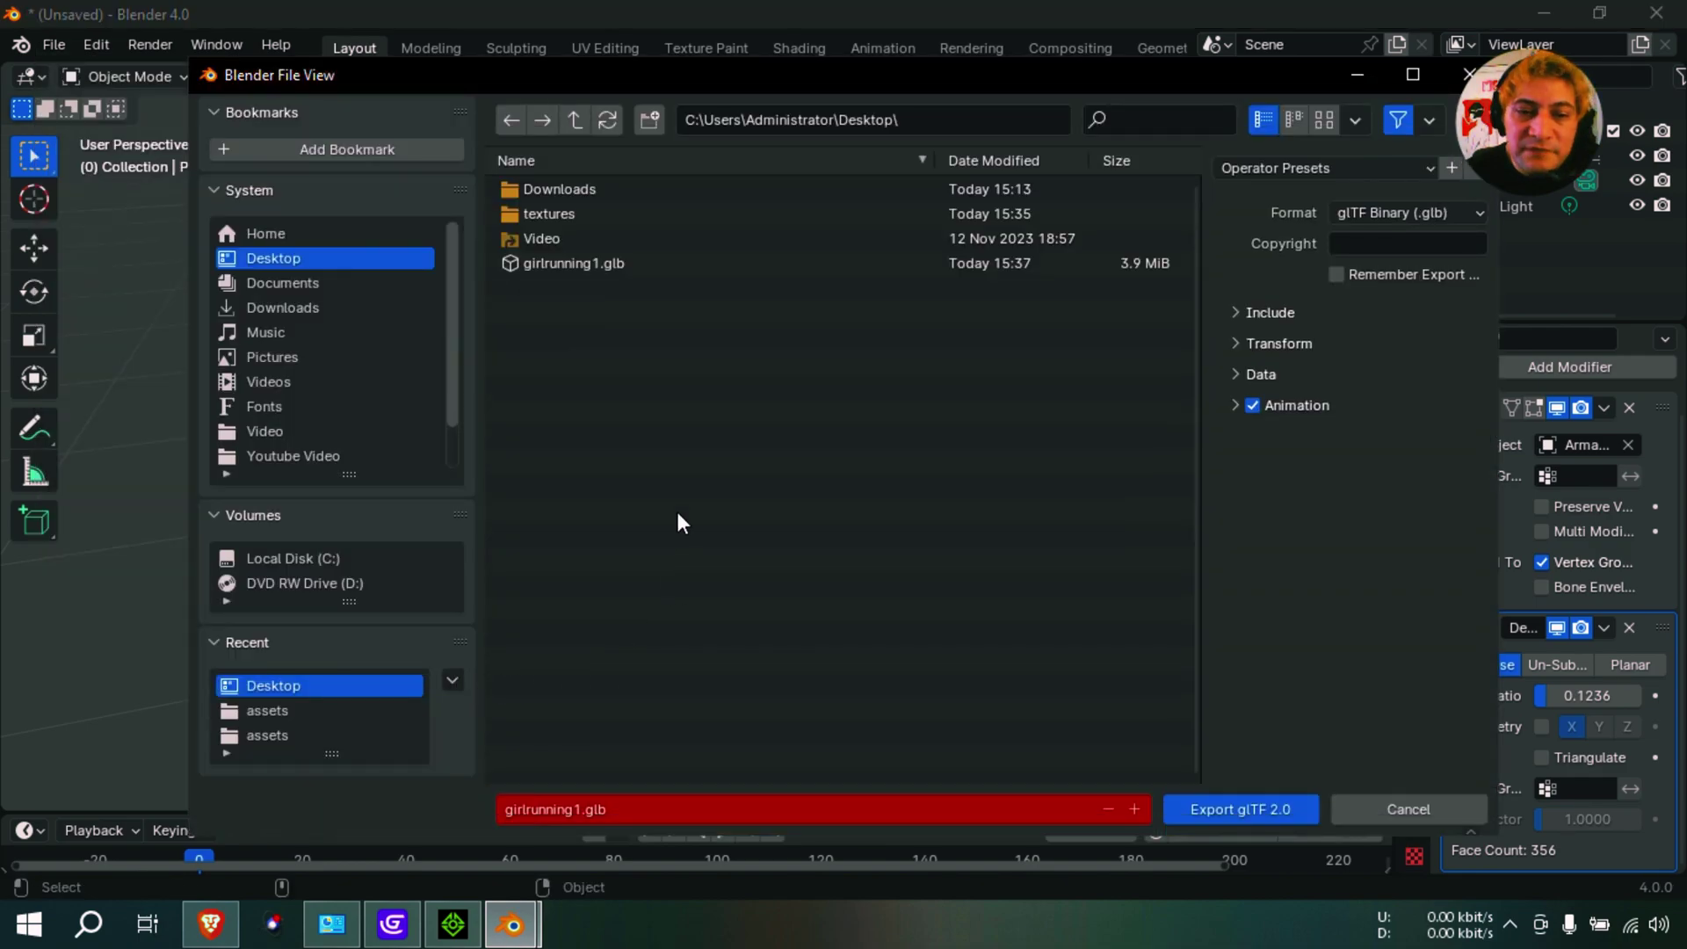
{"action": "left_click", "coordinate": [614, 264]}
{"action": "left_click", "coordinate": [574, 813]}
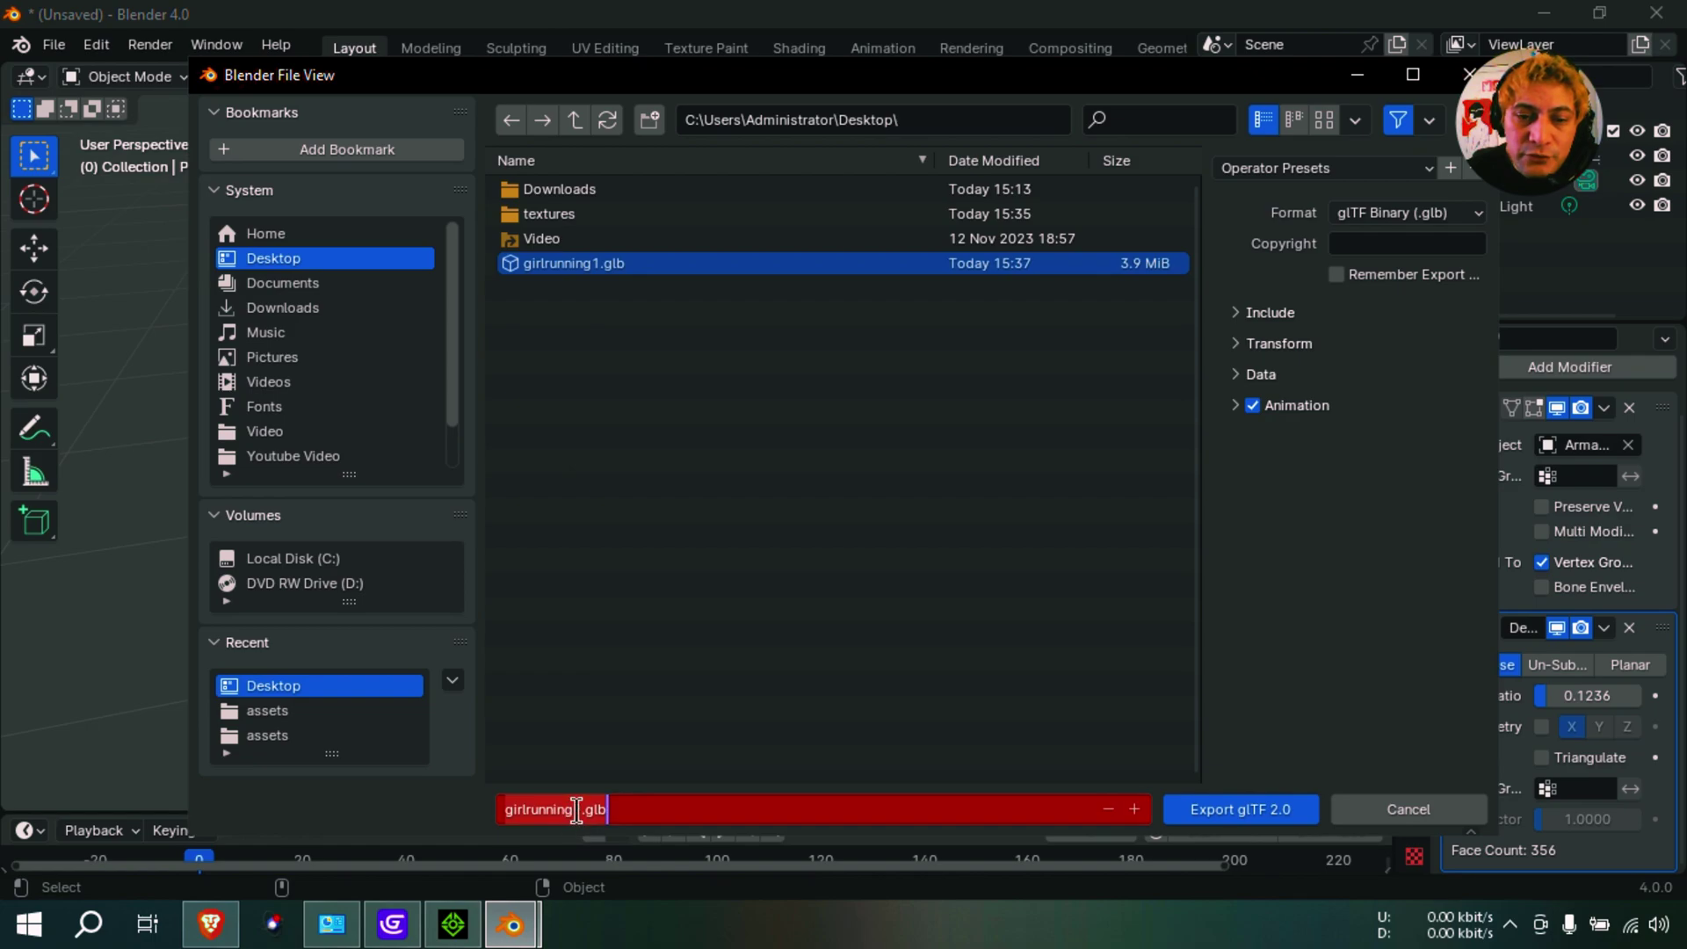
{"action": "left_click", "coordinate": [576, 809]}
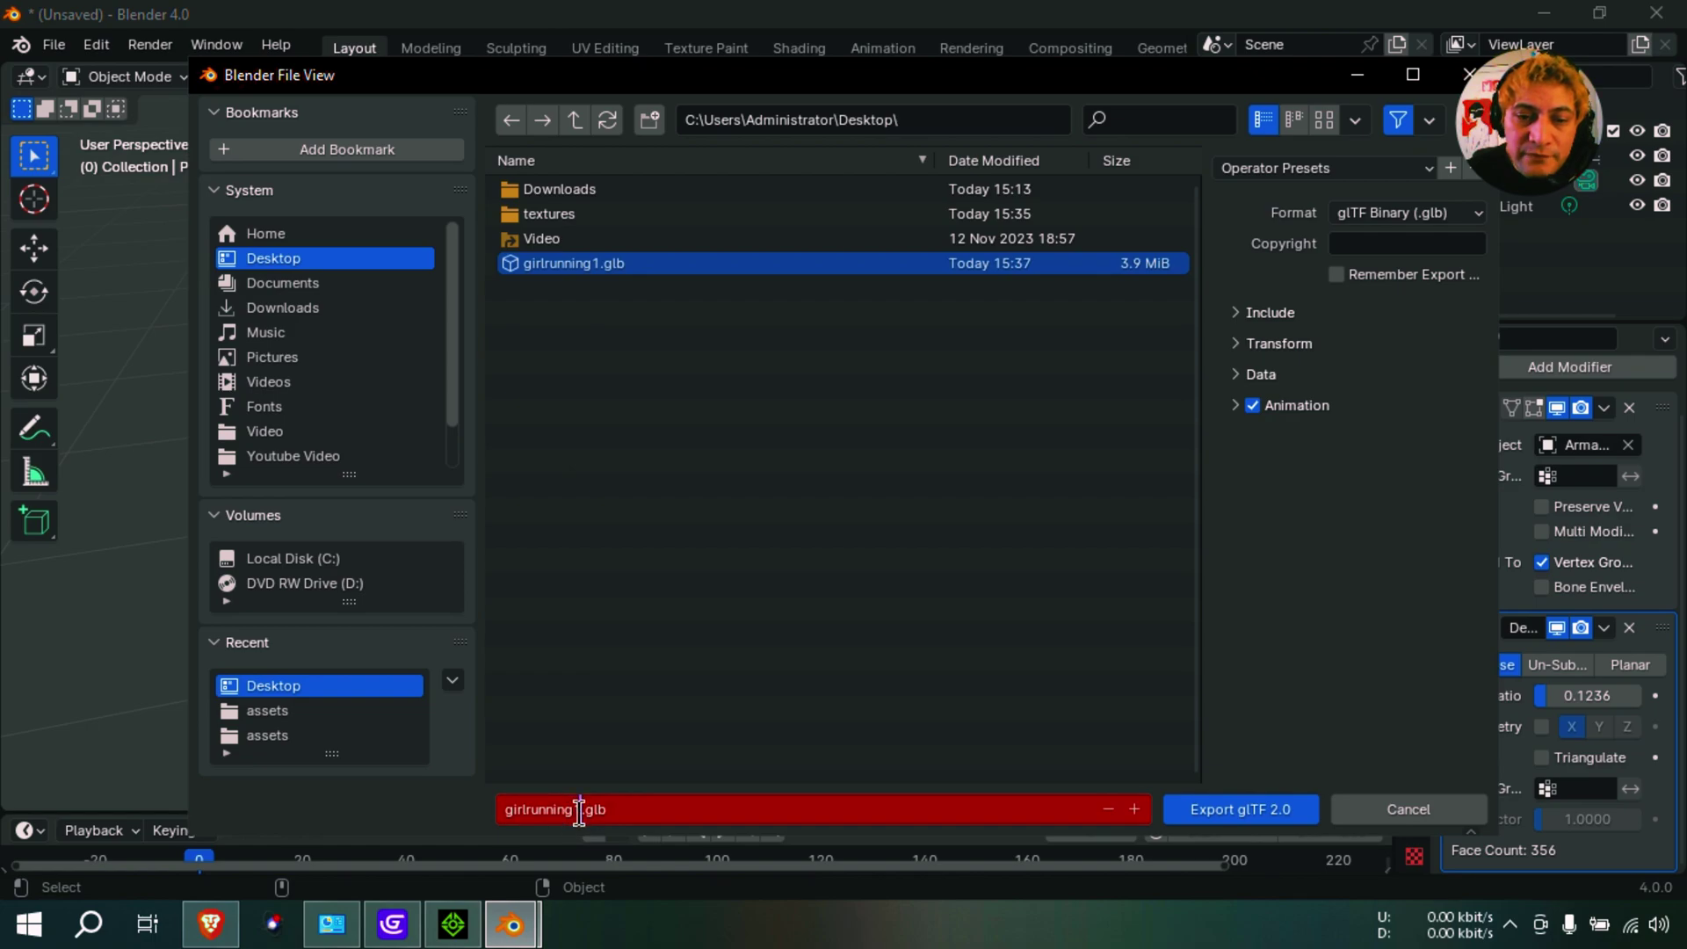
{"action": "left_click", "coordinate": [1472, 78]}
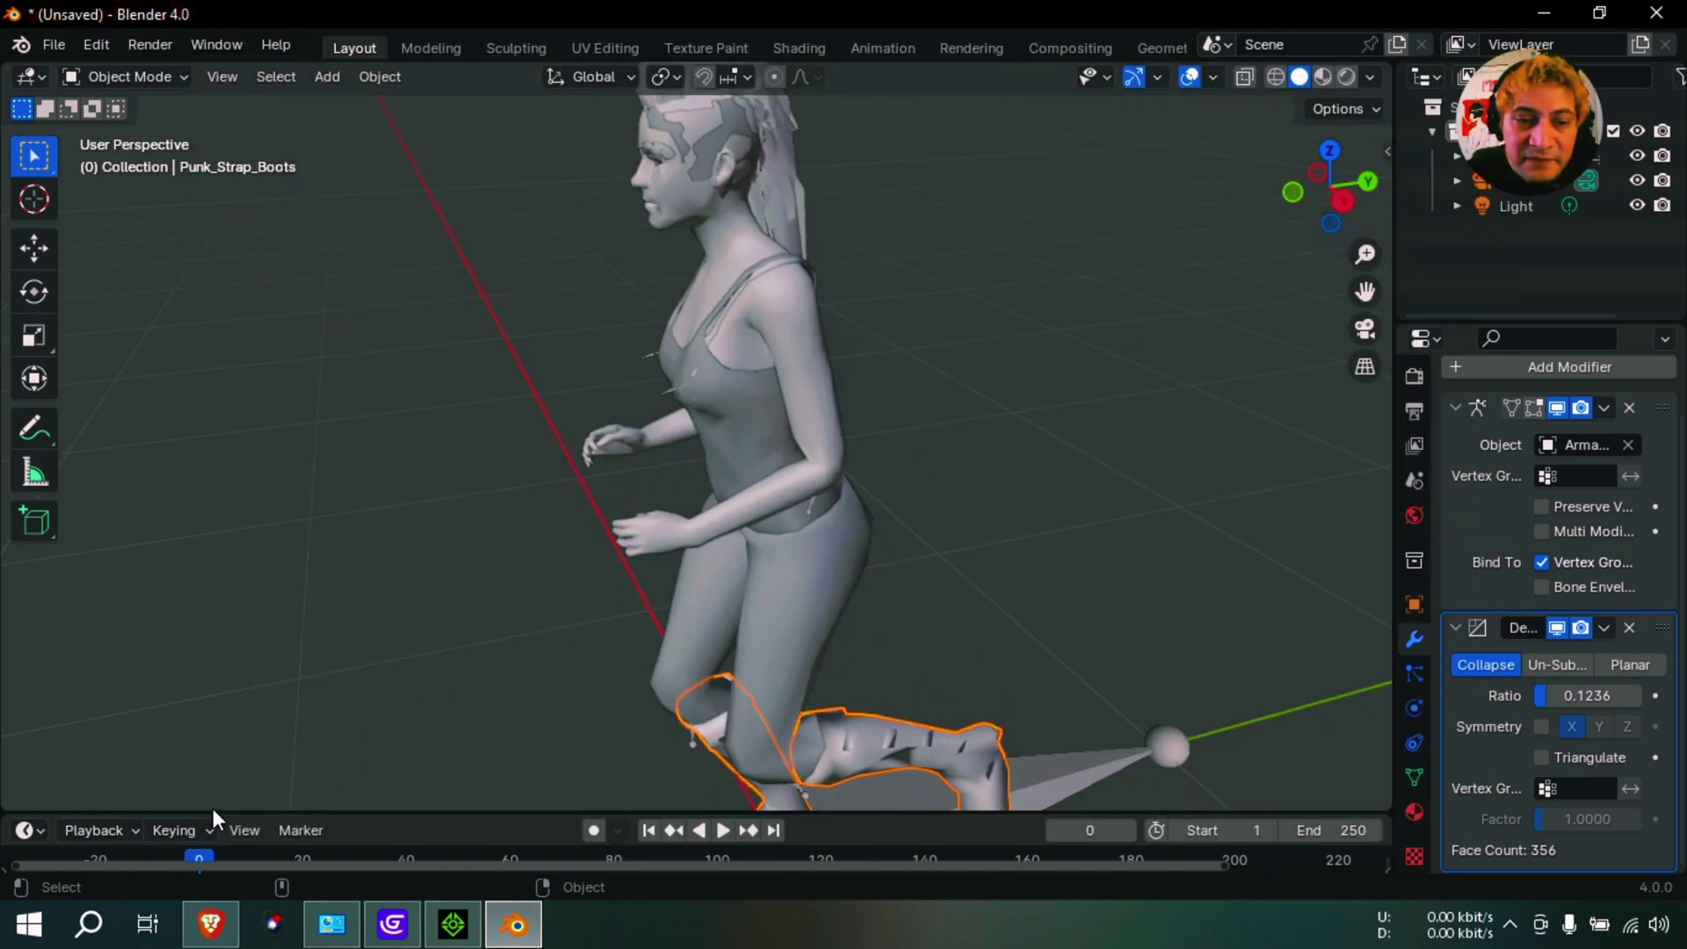
Turn the bottom area into an enlarged Dope Sheet in Action Editor mode.
{"action": "left_click", "coordinate": [773, 429]}
{"action": "left_click", "coordinate": [318, 743]}
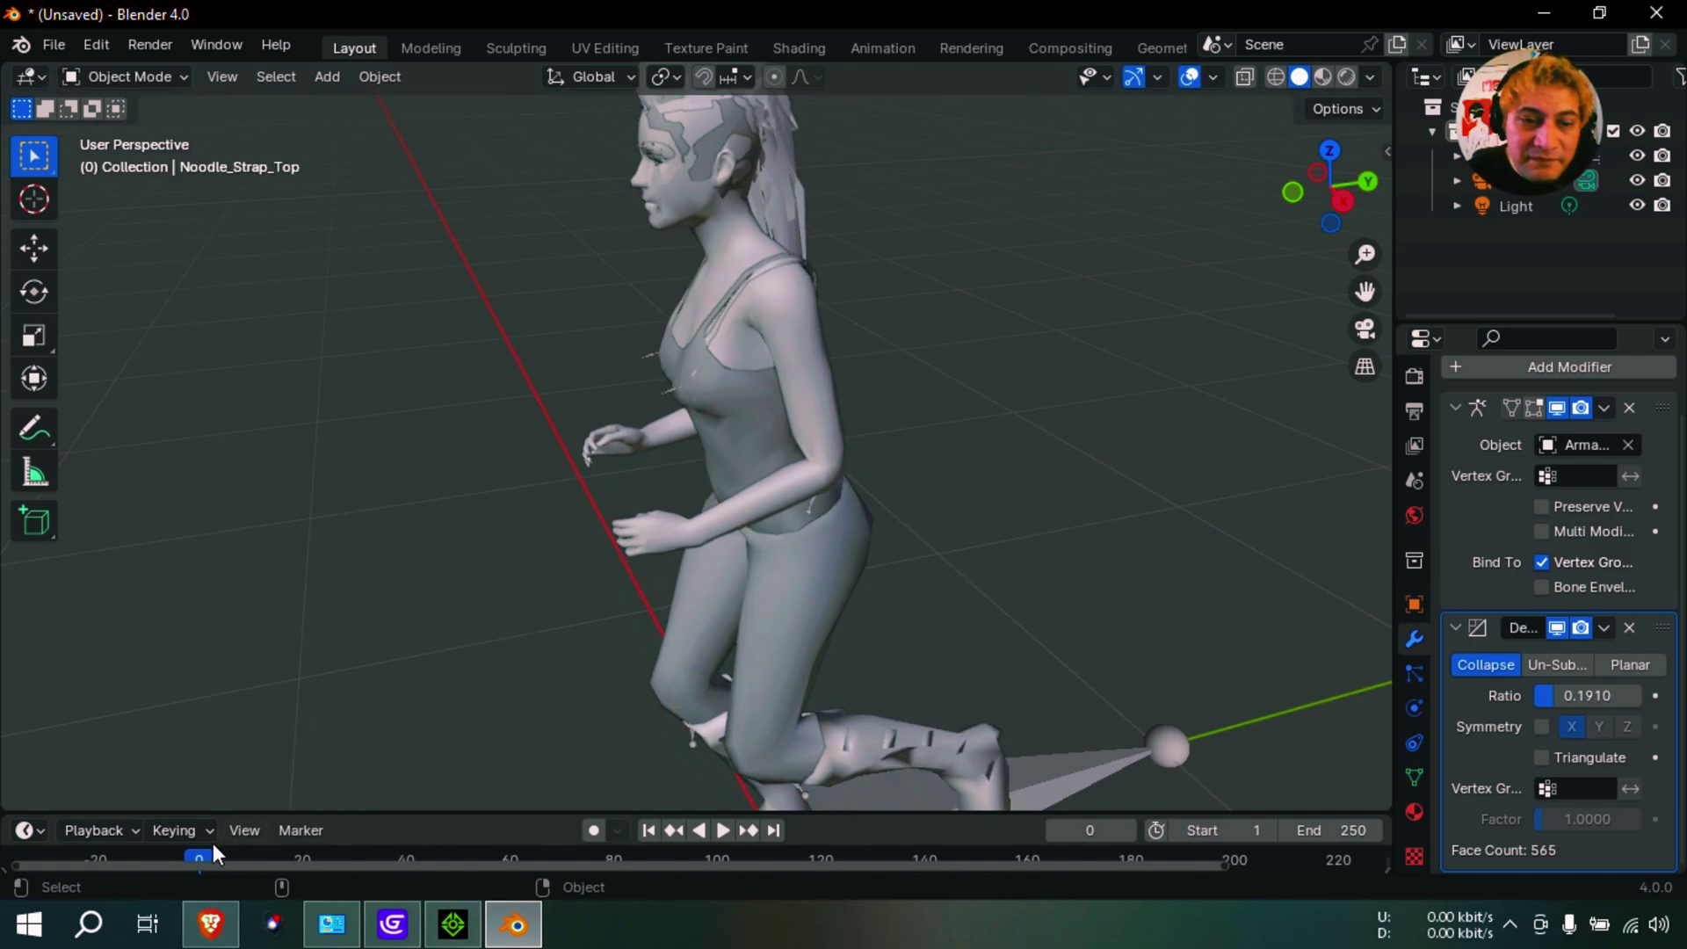
{"action": "left_click", "coordinate": [44, 828]}
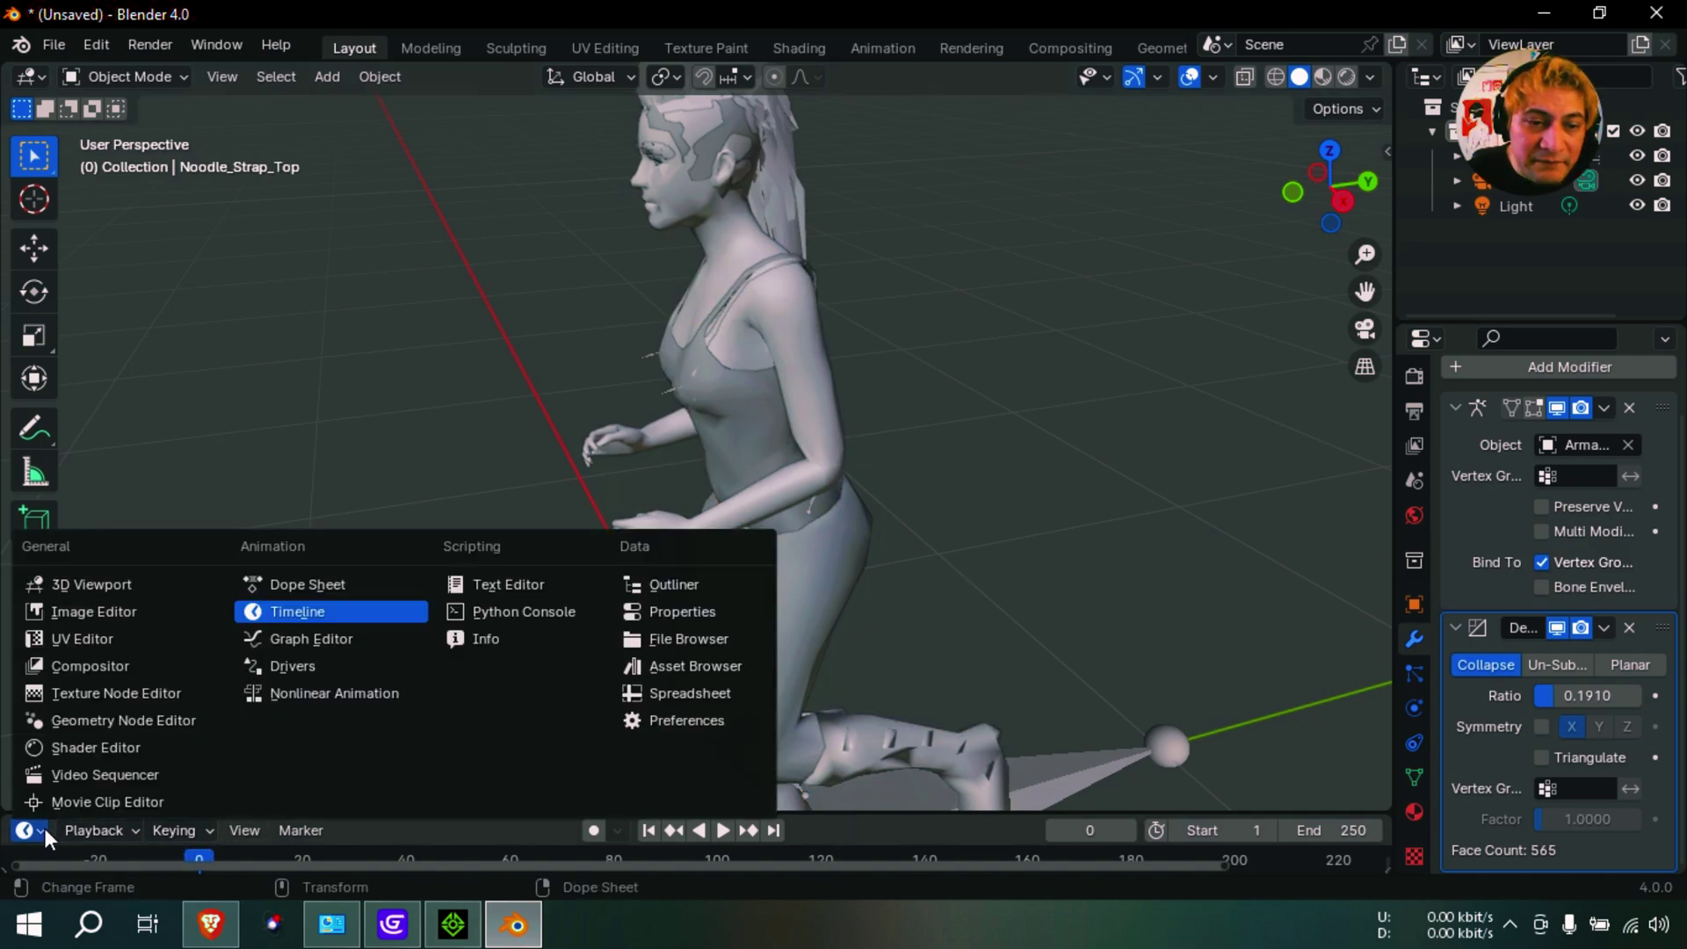
{"action": "left_click", "coordinate": [316, 585]}
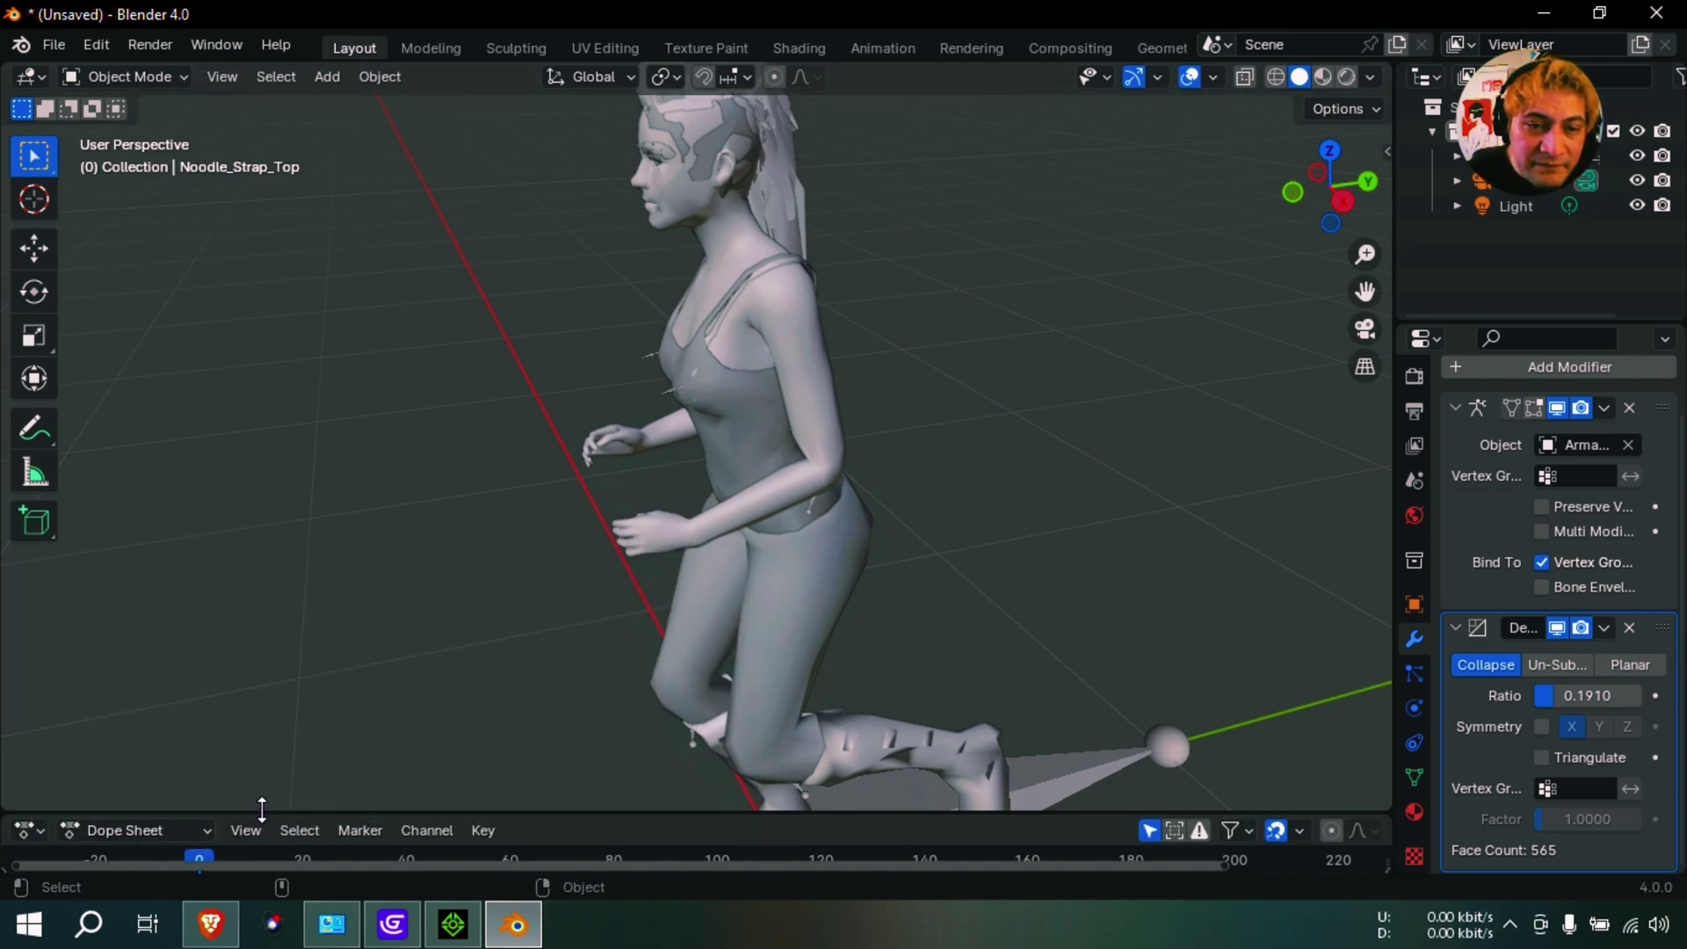
{"action": "left_click_drag", "start_coordinate": [262, 808], "coordinate": [282, 652]}
{"action": "left_click", "coordinate": [201, 671]}
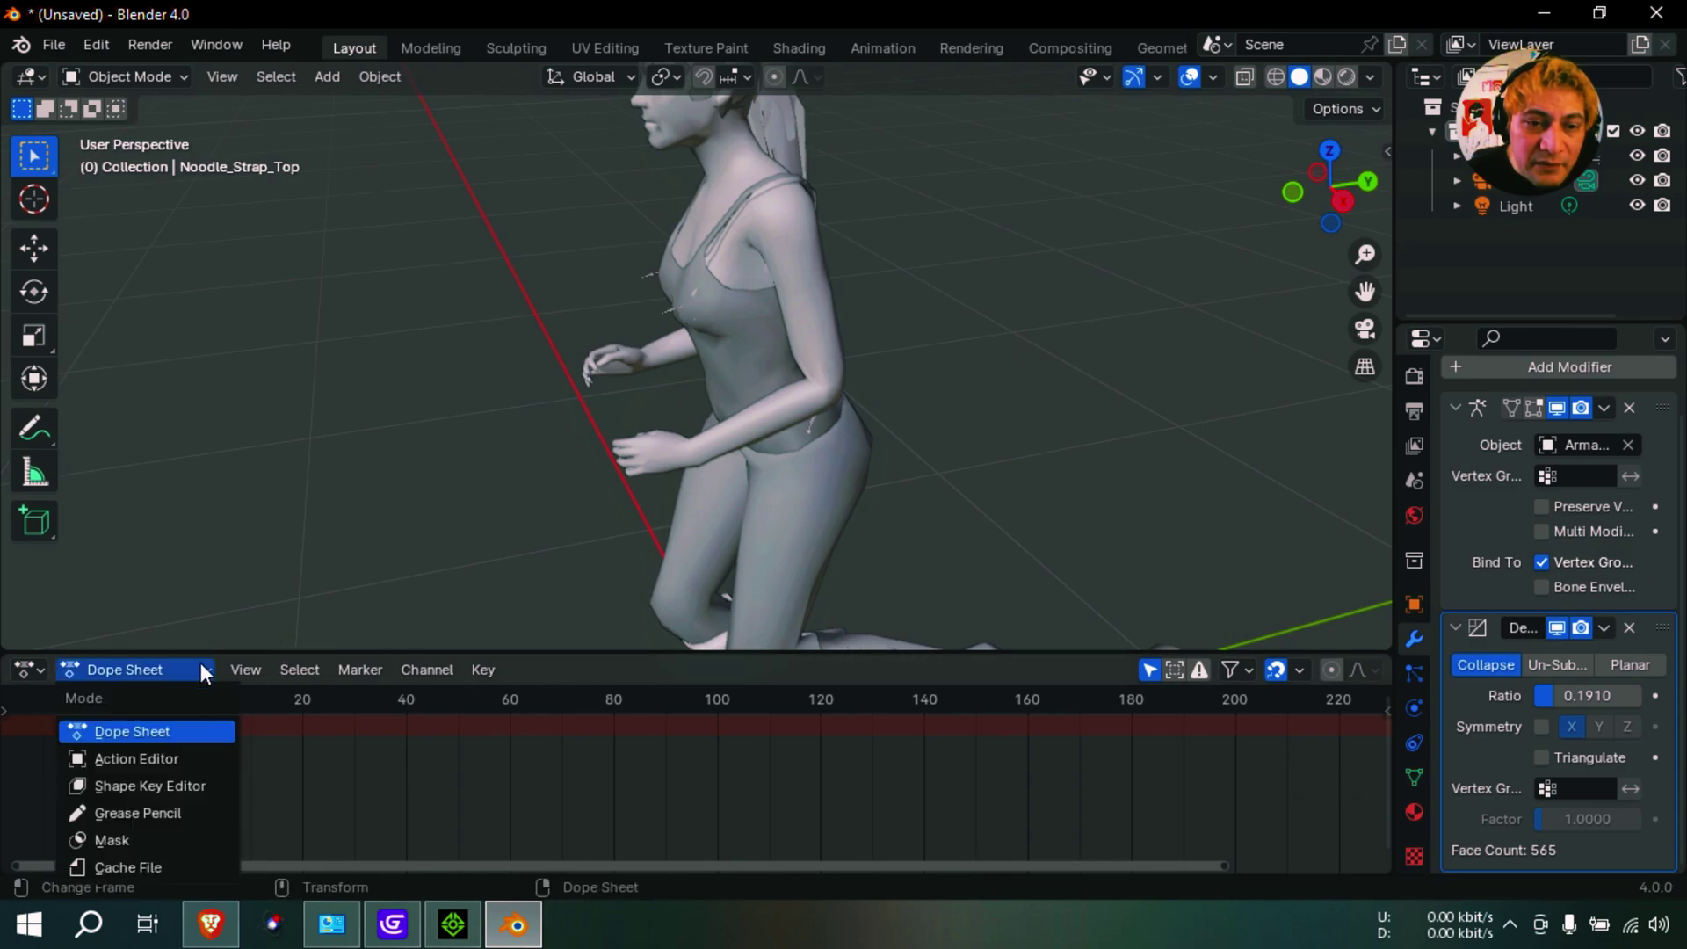
{"action": "left_click", "coordinate": [188, 760]}
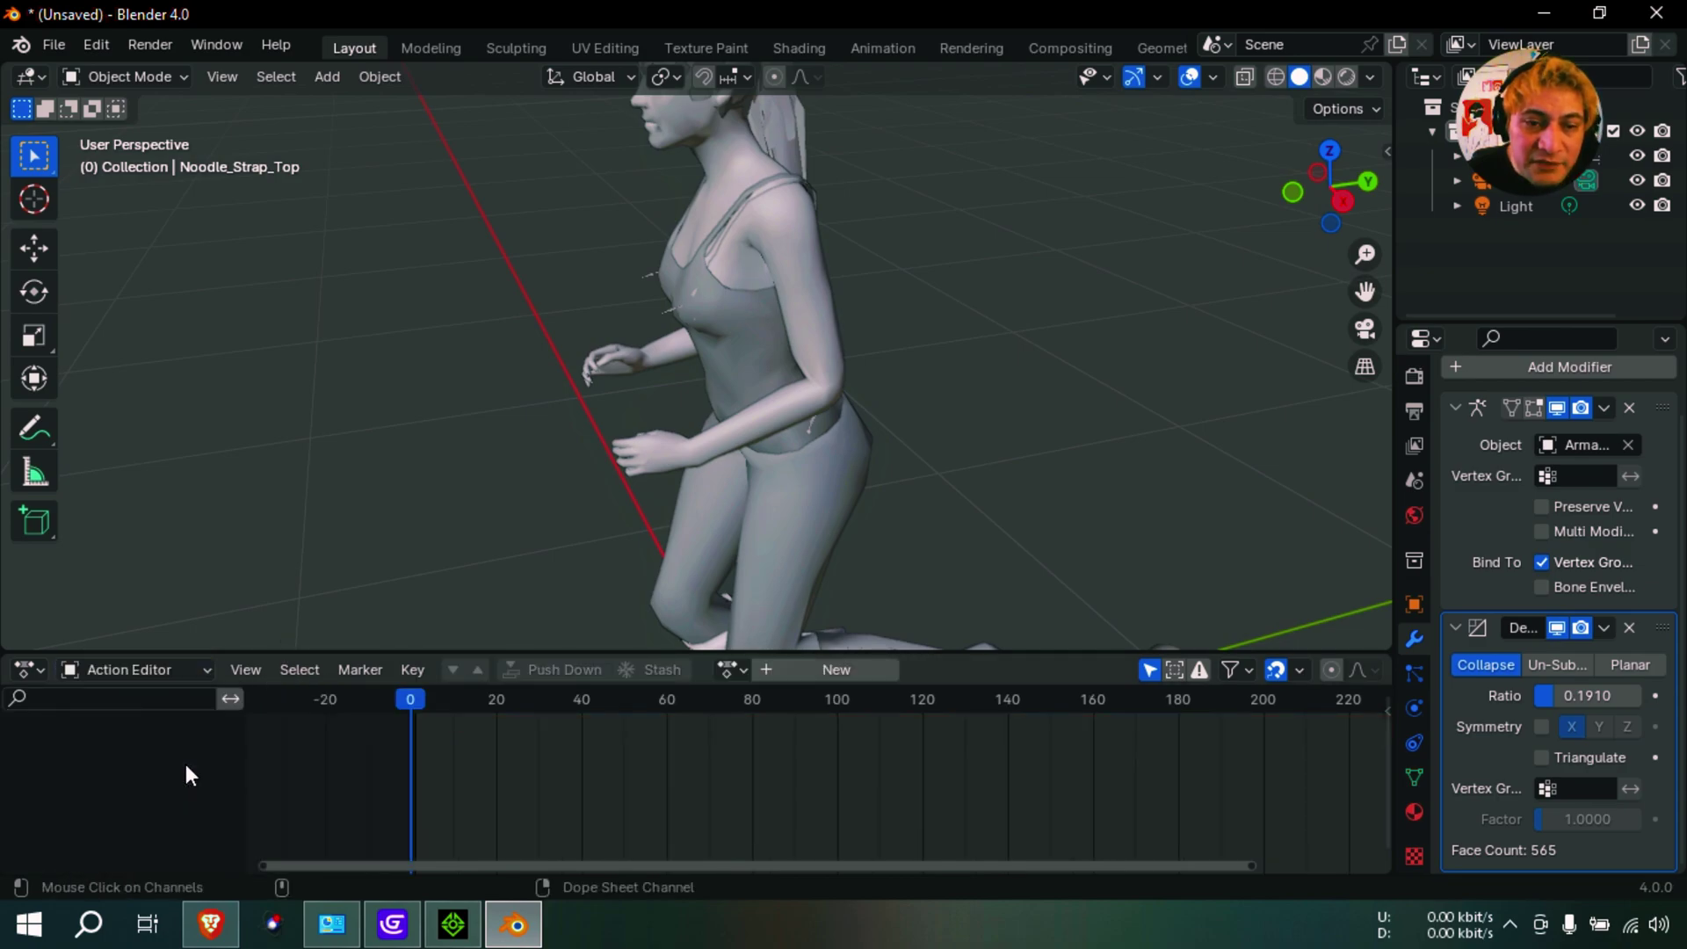
Select the armature, rename its action to Run1, and scrub through the animation.
{"action": "left_click", "coordinate": [774, 527]}
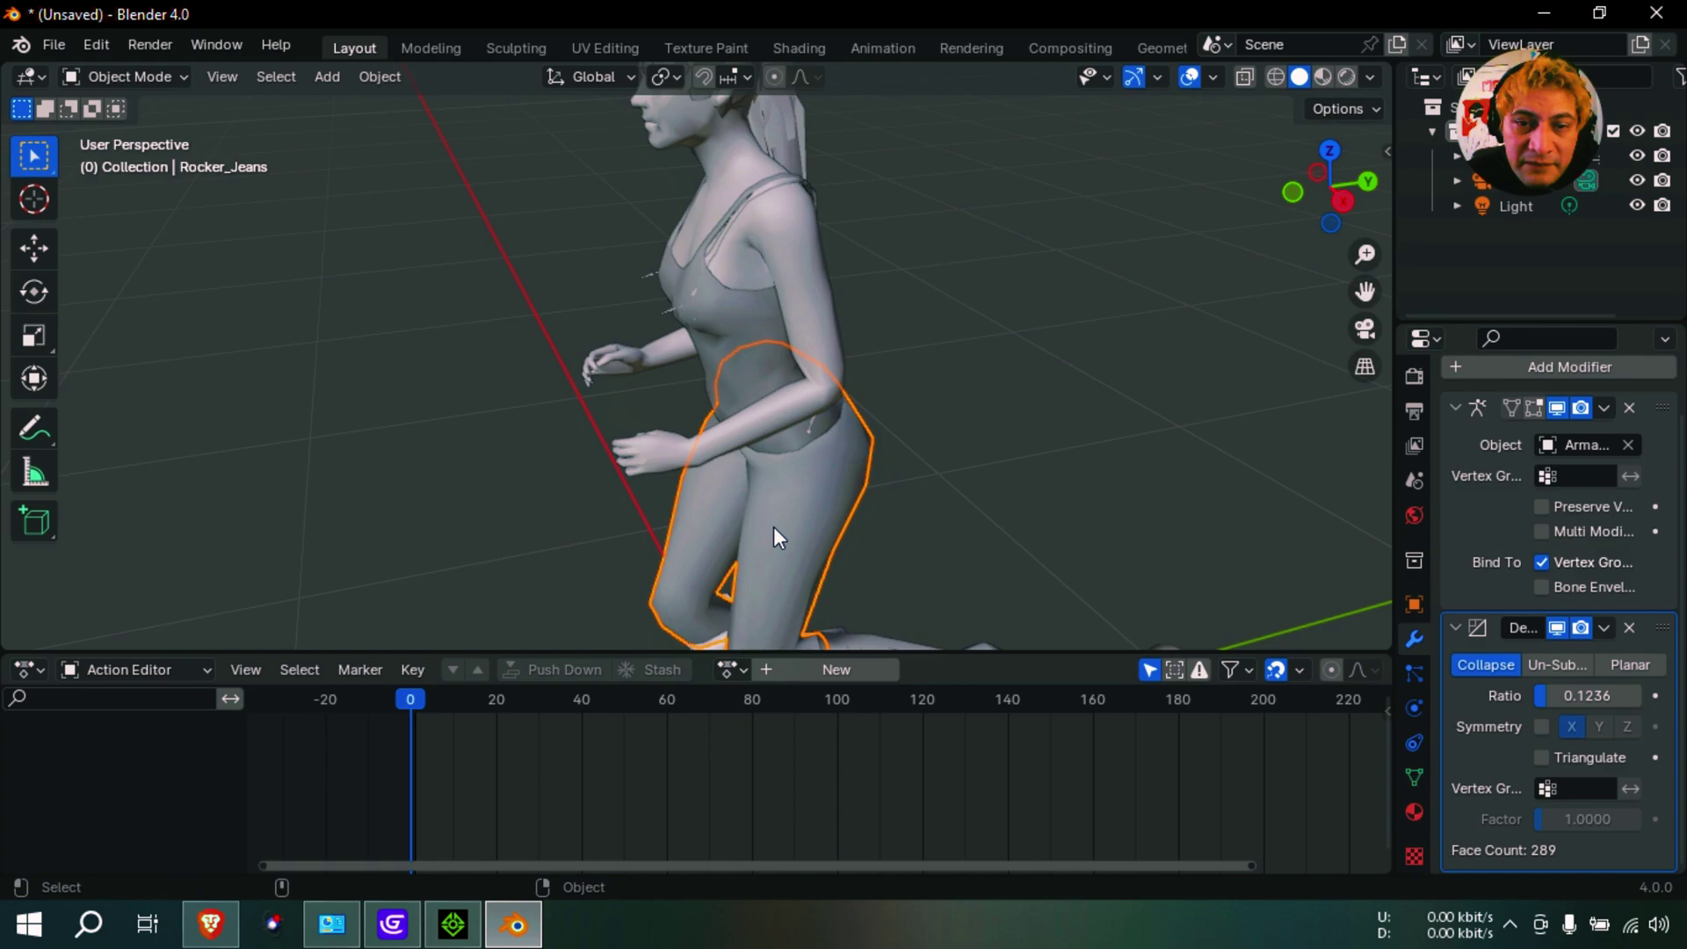
{"action": "left_click", "coordinate": [773, 525]}
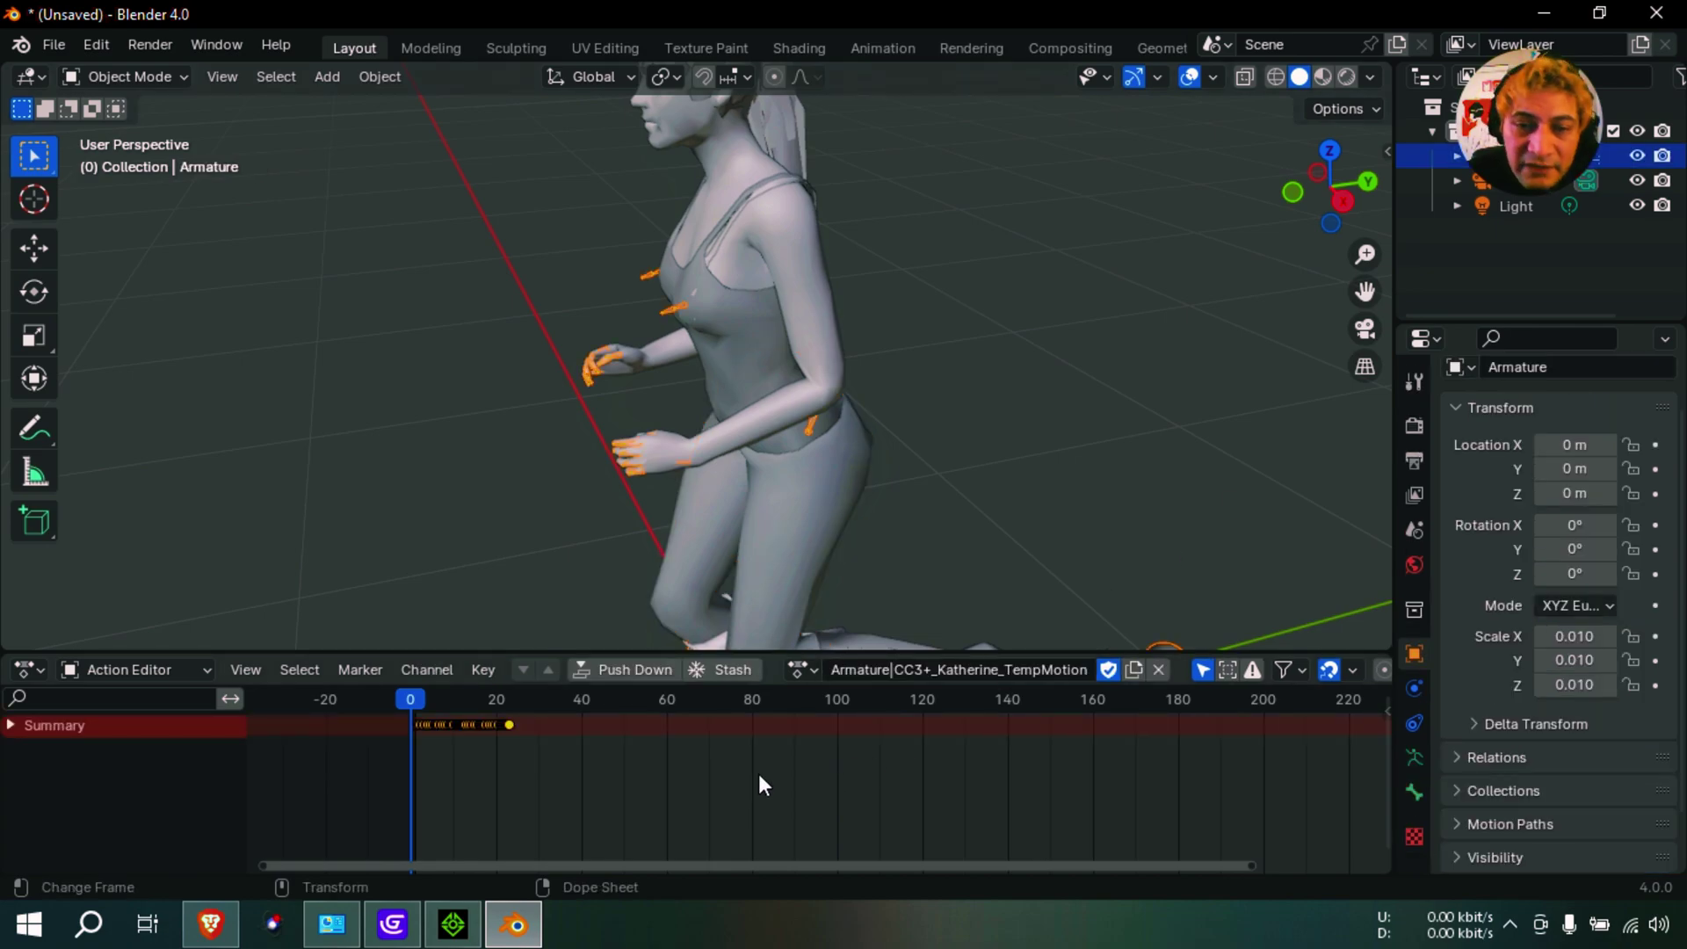
{"action": "left_click", "coordinate": [1089, 670]}
{"action": "key", "text": "Home"}
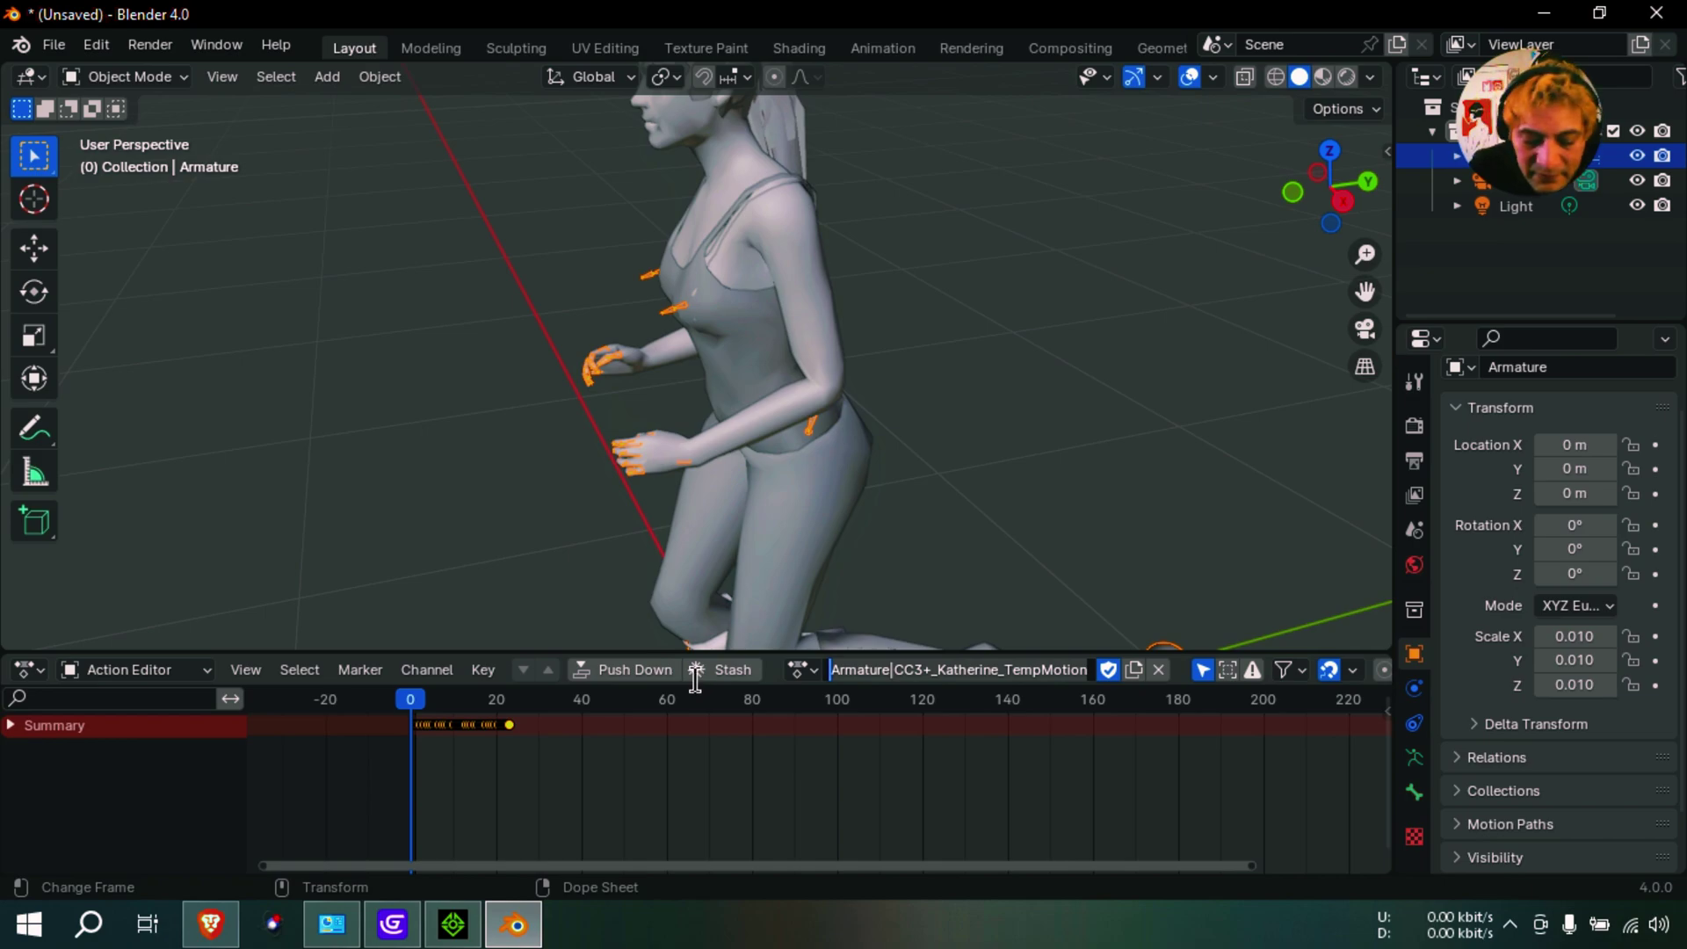
{"action": "key", "text": "ctrl+a"}
{"action": "type", "text": "Ru"}
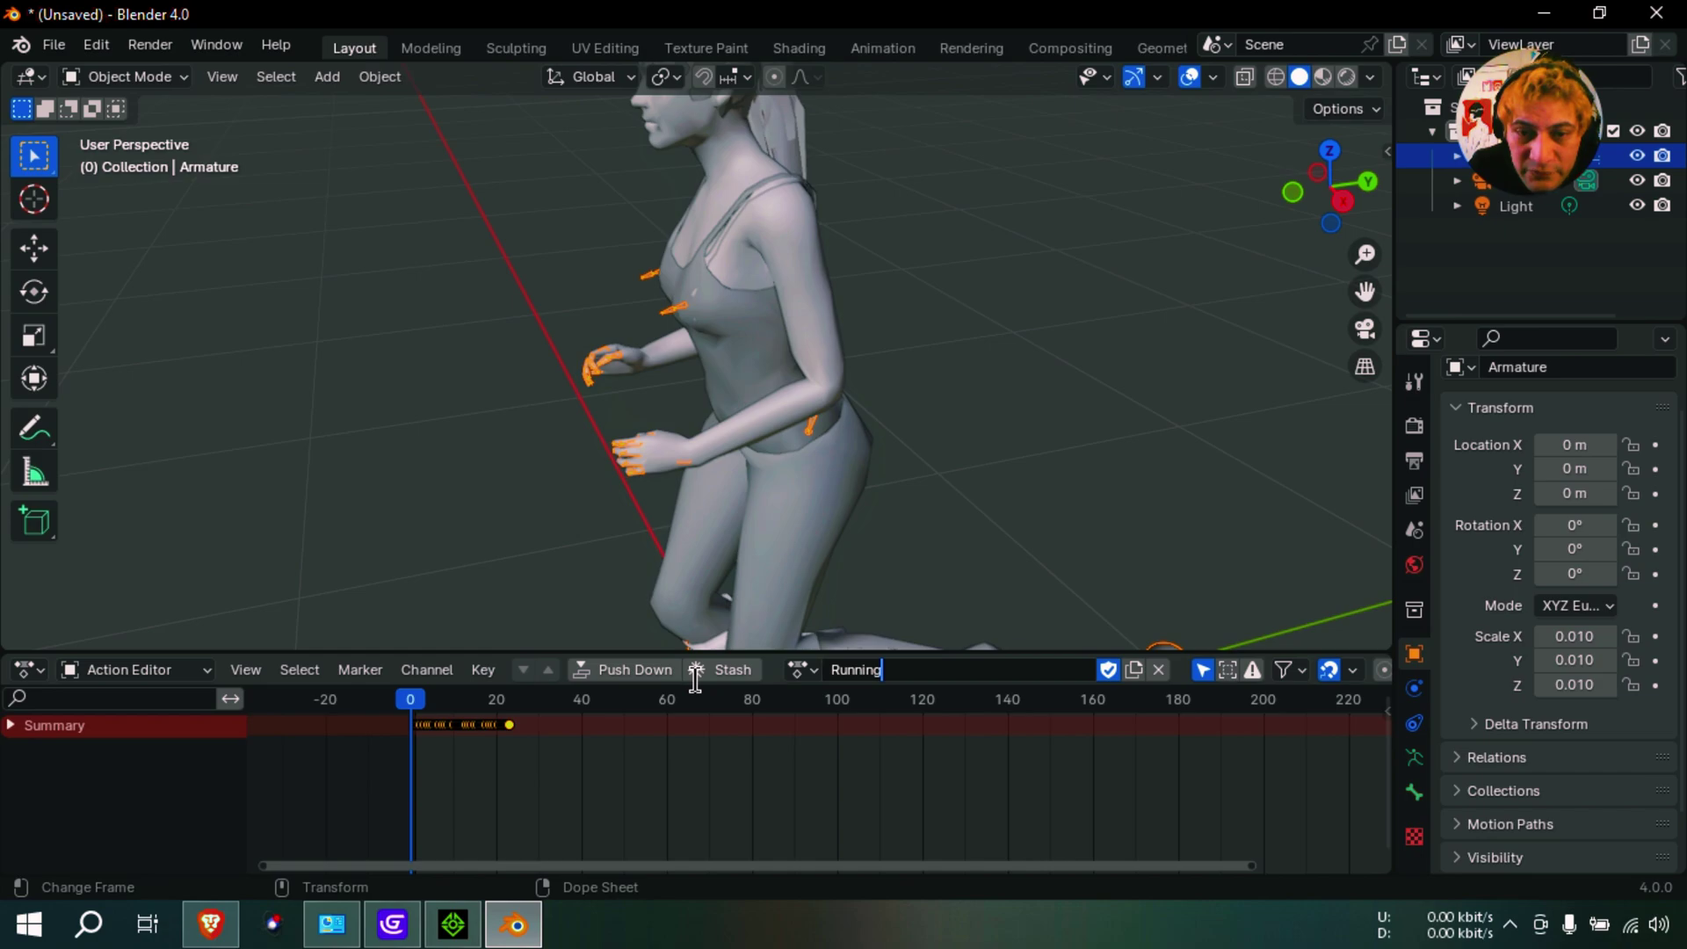
{"action": "key", "text": "BackSpace"}
{"action": "key", "text": "BackSpace"}
{"action": "key", "text": "BackSpace"}
{"action": "key", "text": "BackSpace"}
{"action": "key", "text": "BackSpace"}
{"action": "key", "text": "BackSpace"}
{"action": "key", "text": "BackSpace"}
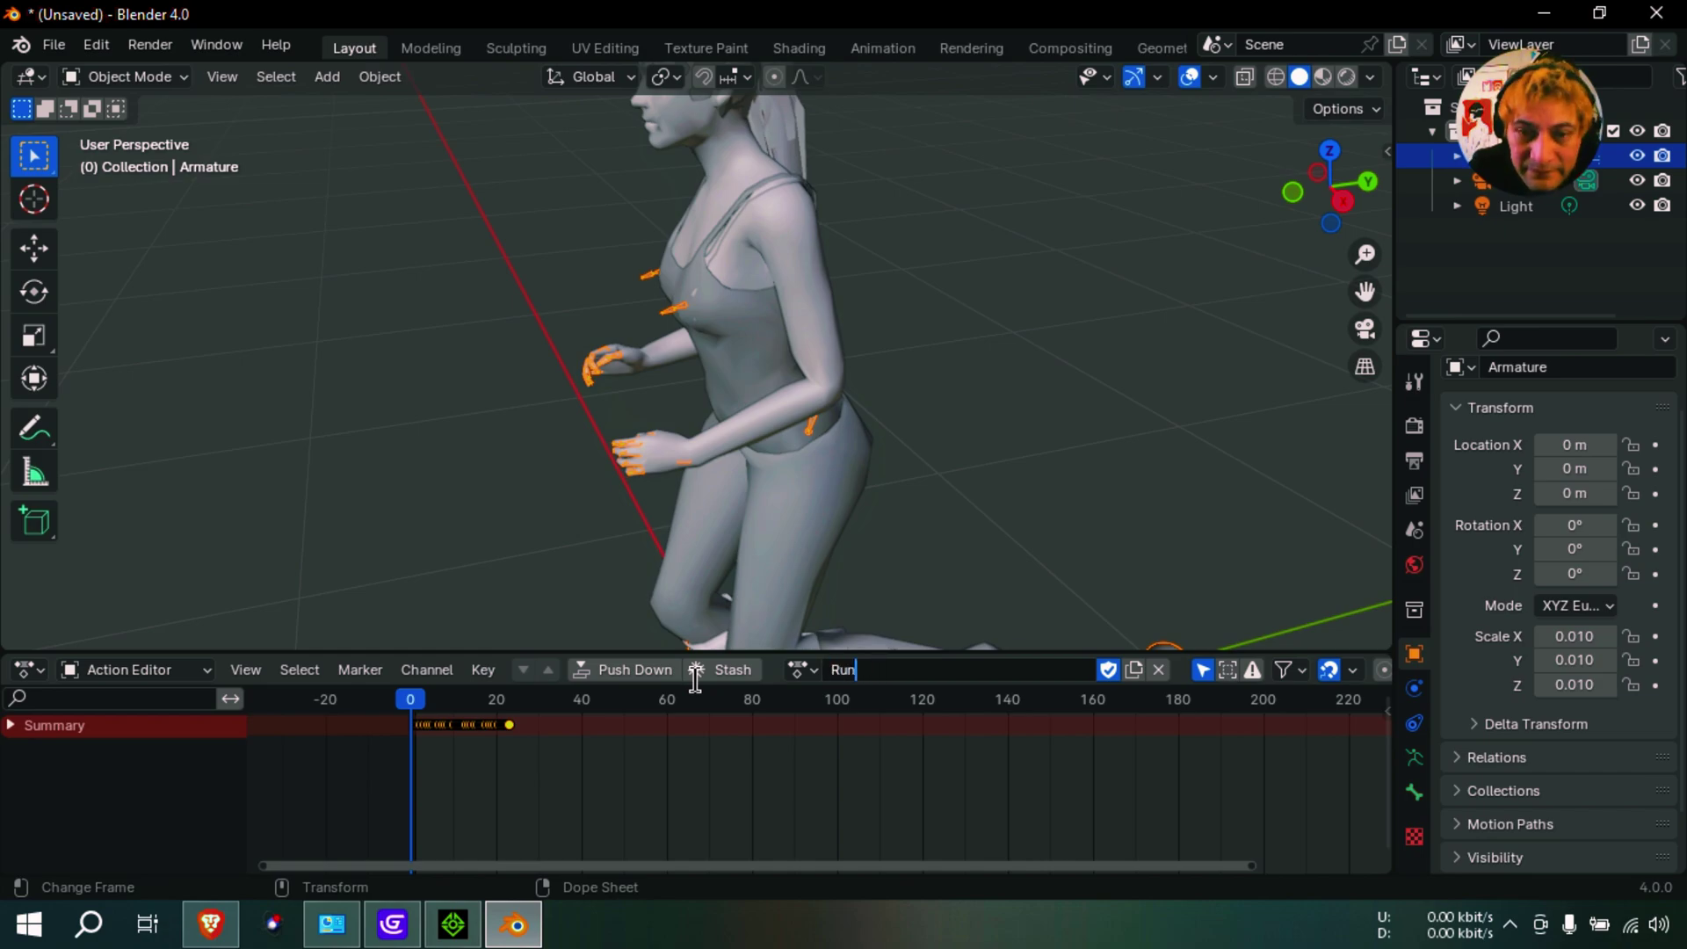
{"action": "type", "text": "Run1"}
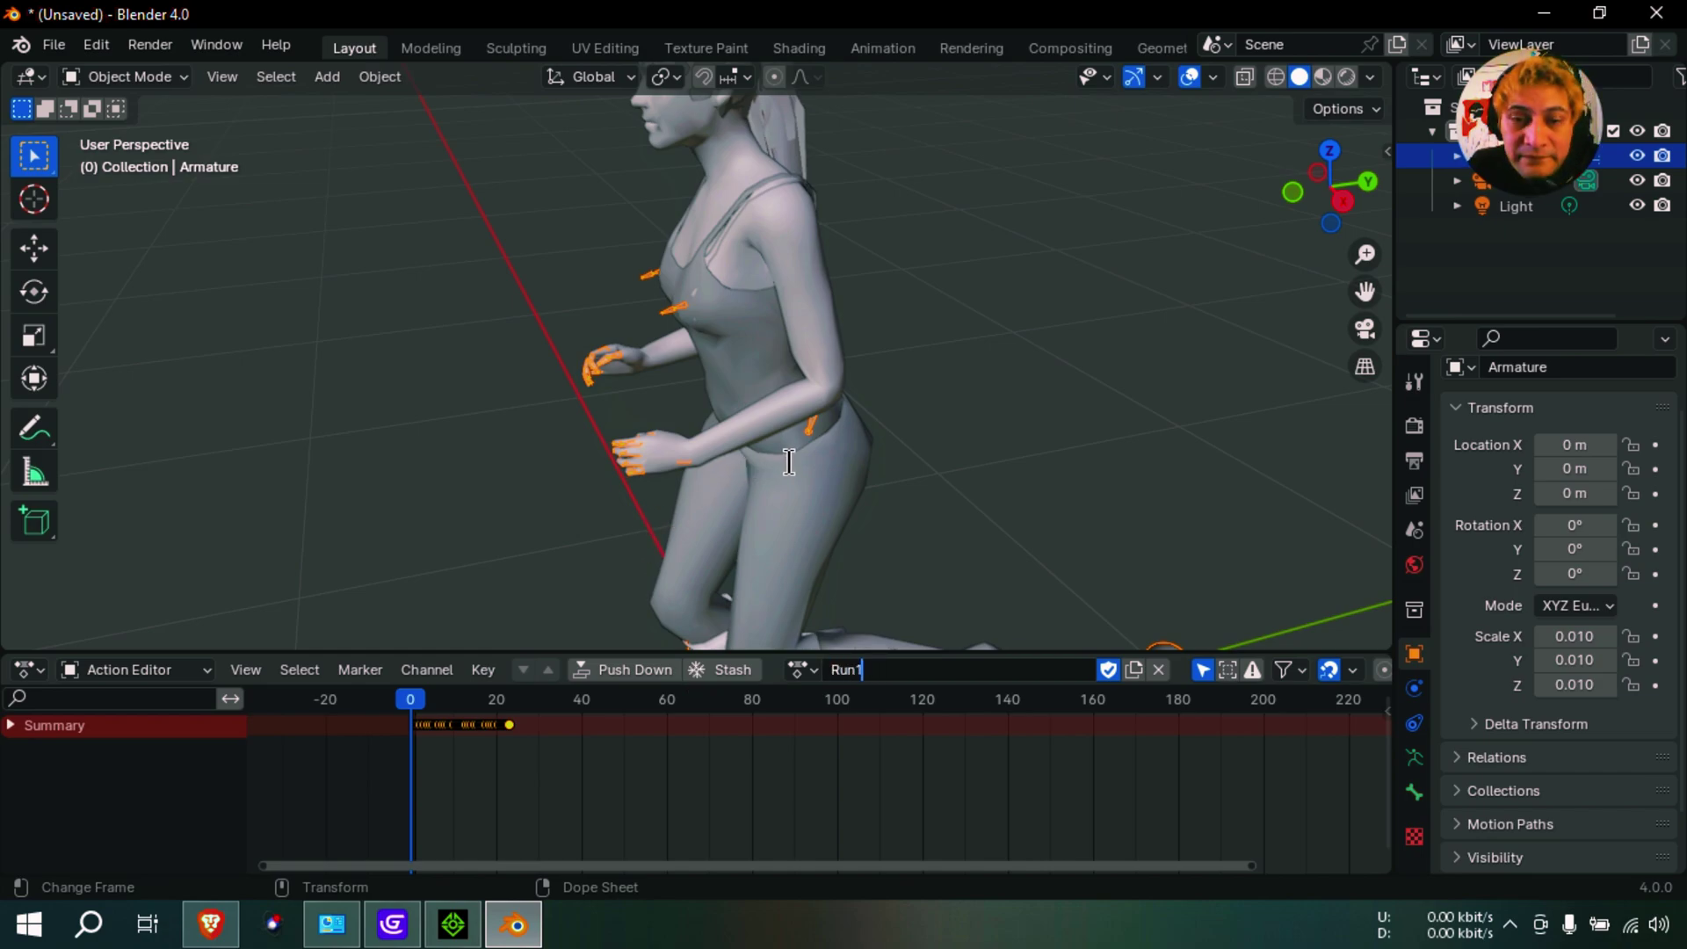
{"action": "key", "text": "Return"}
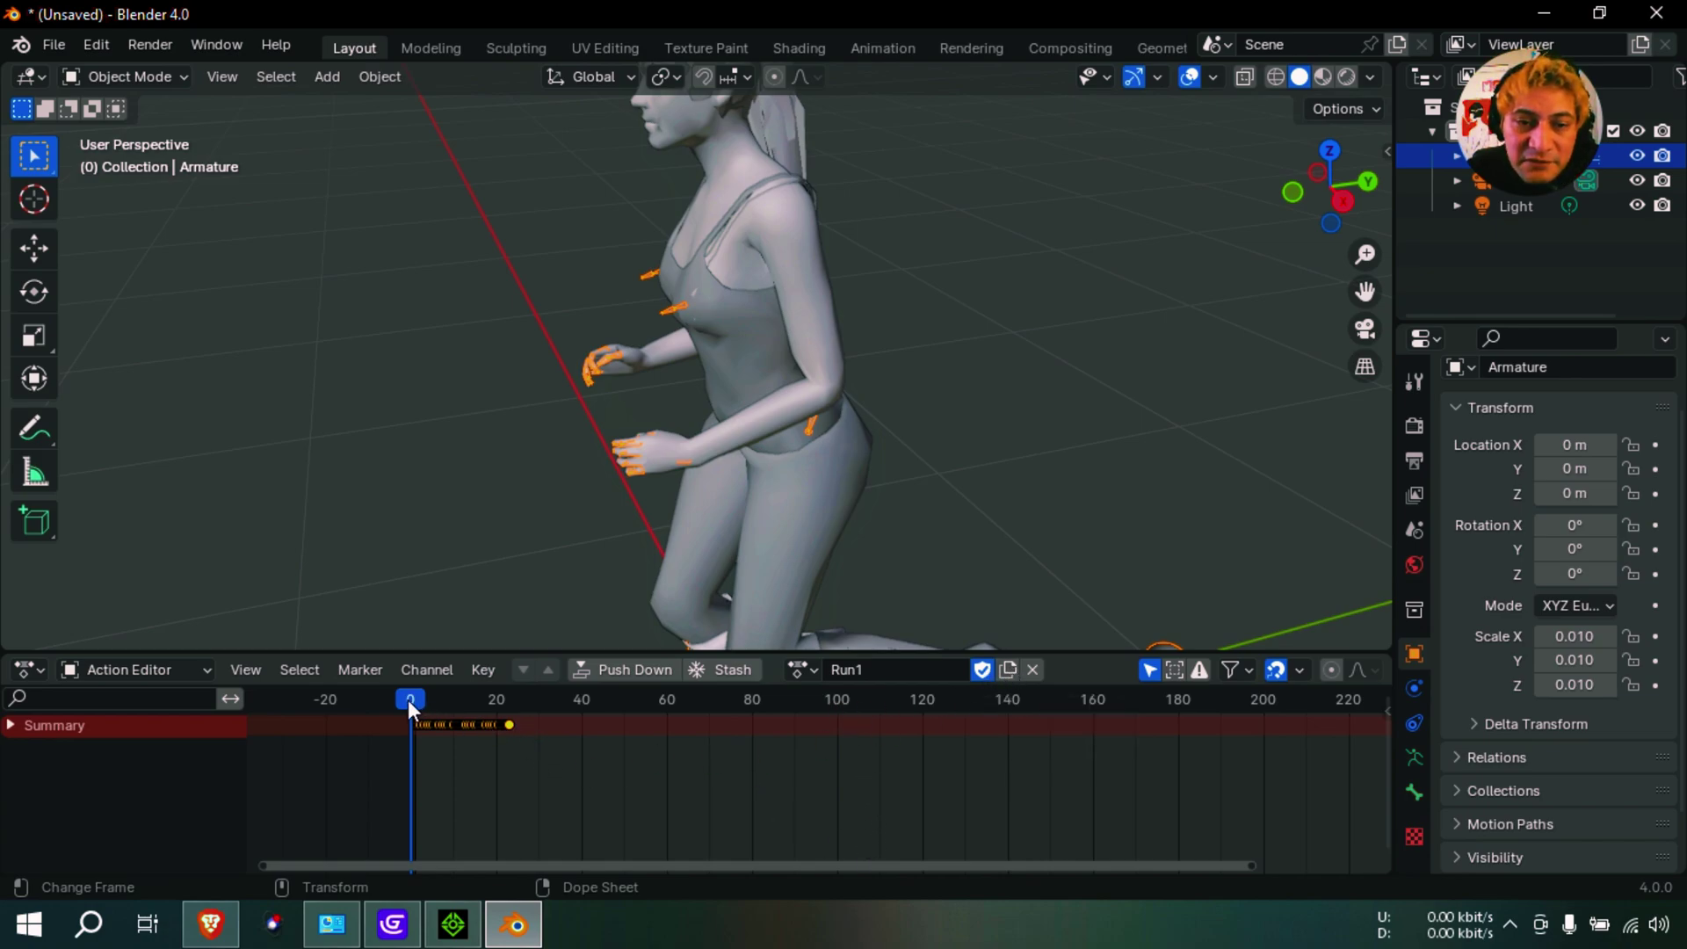
{"action": "left_click_drag", "start_coordinate": [409, 699], "coordinate": [678, 743]}
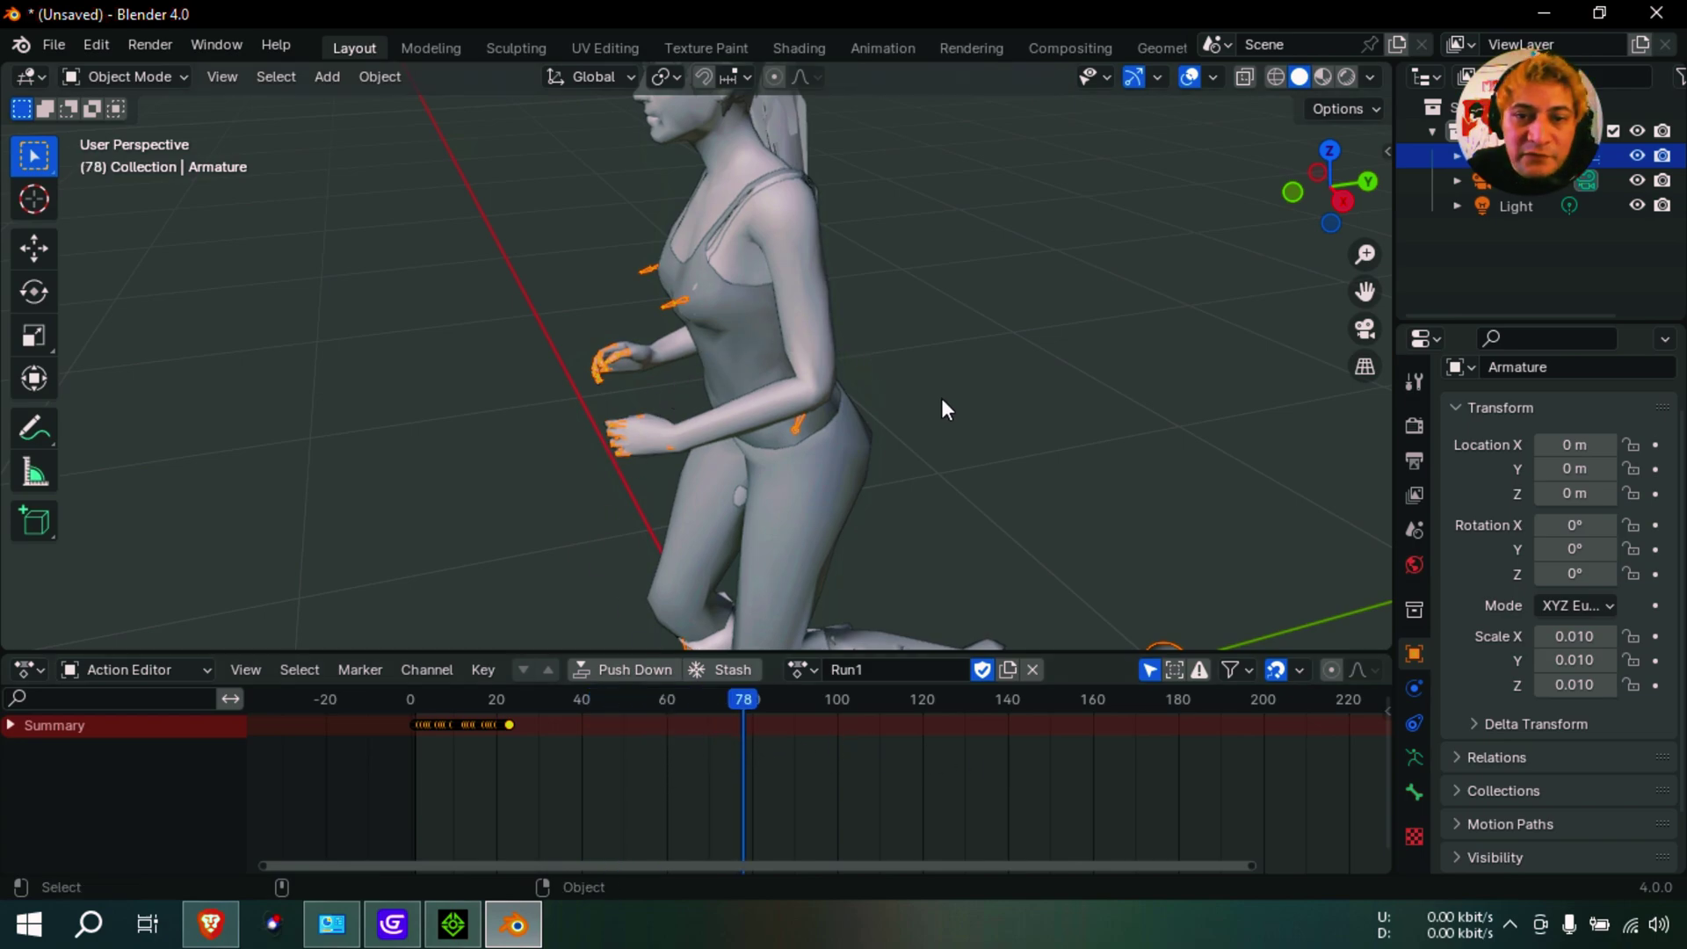
Export the model as glTF binary girlrunning2.glb on the Desktop, then return to GDevelop.
{"action": "left_click", "coordinate": [798, 512]}
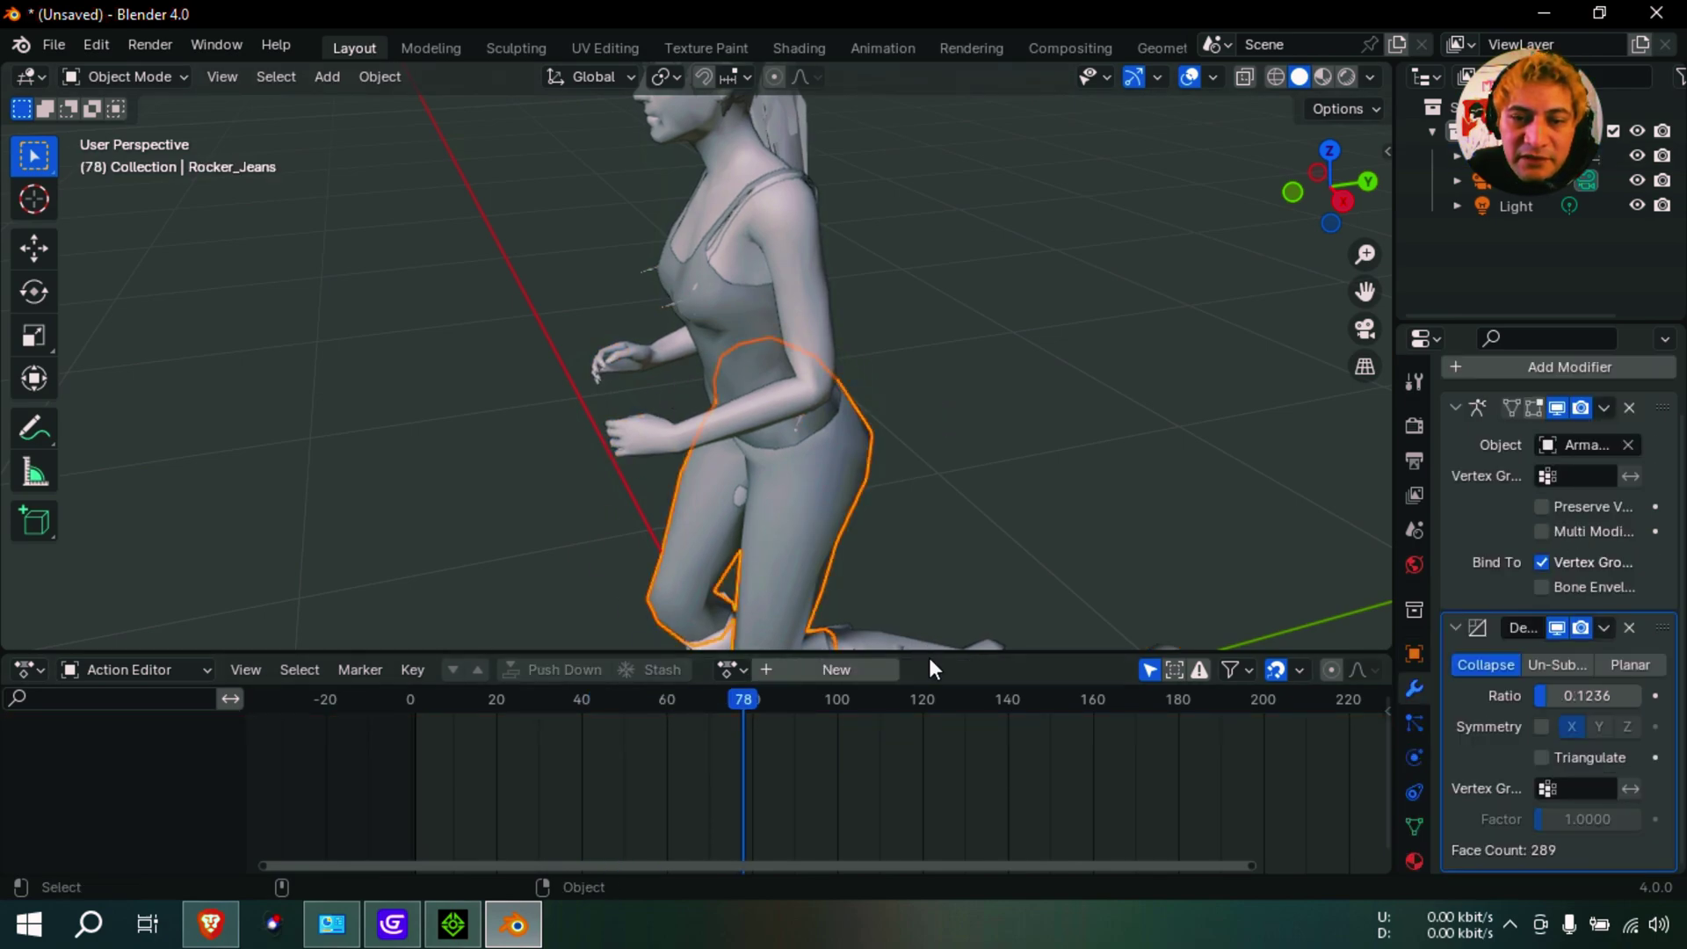
{"action": "left_click_drag", "start_coordinate": [654, 654], "coordinate": [660, 810]}
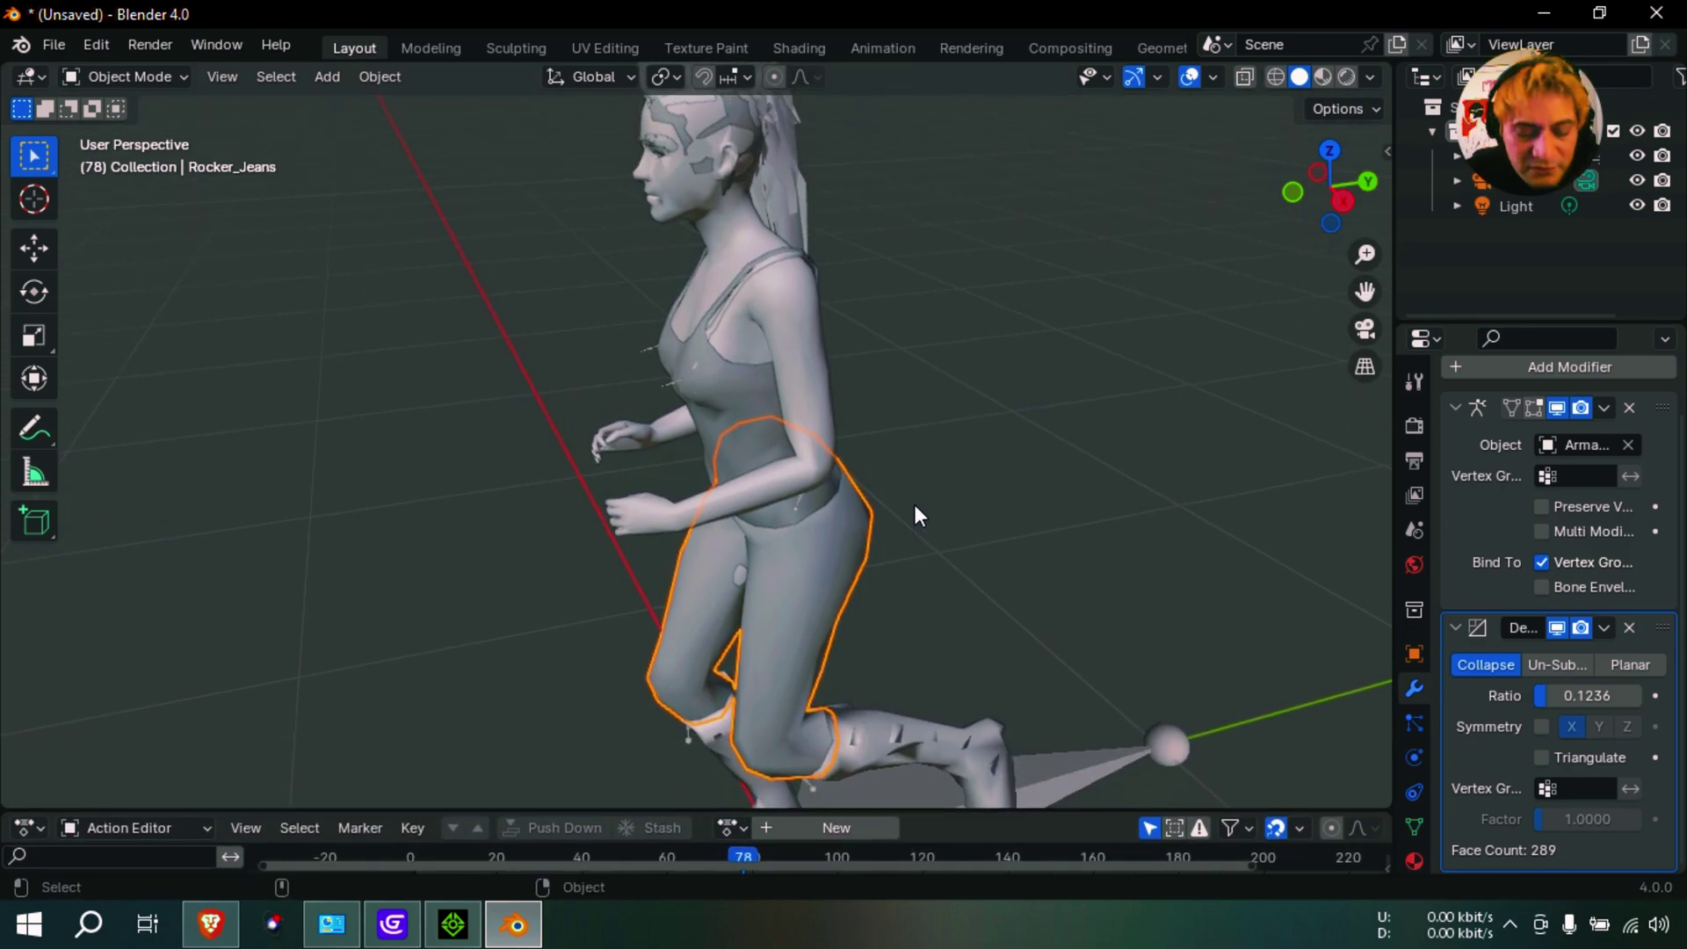
{"action": "middle_click_drag", "start_coordinate": [914, 503], "coordinate": [1068, 562]}
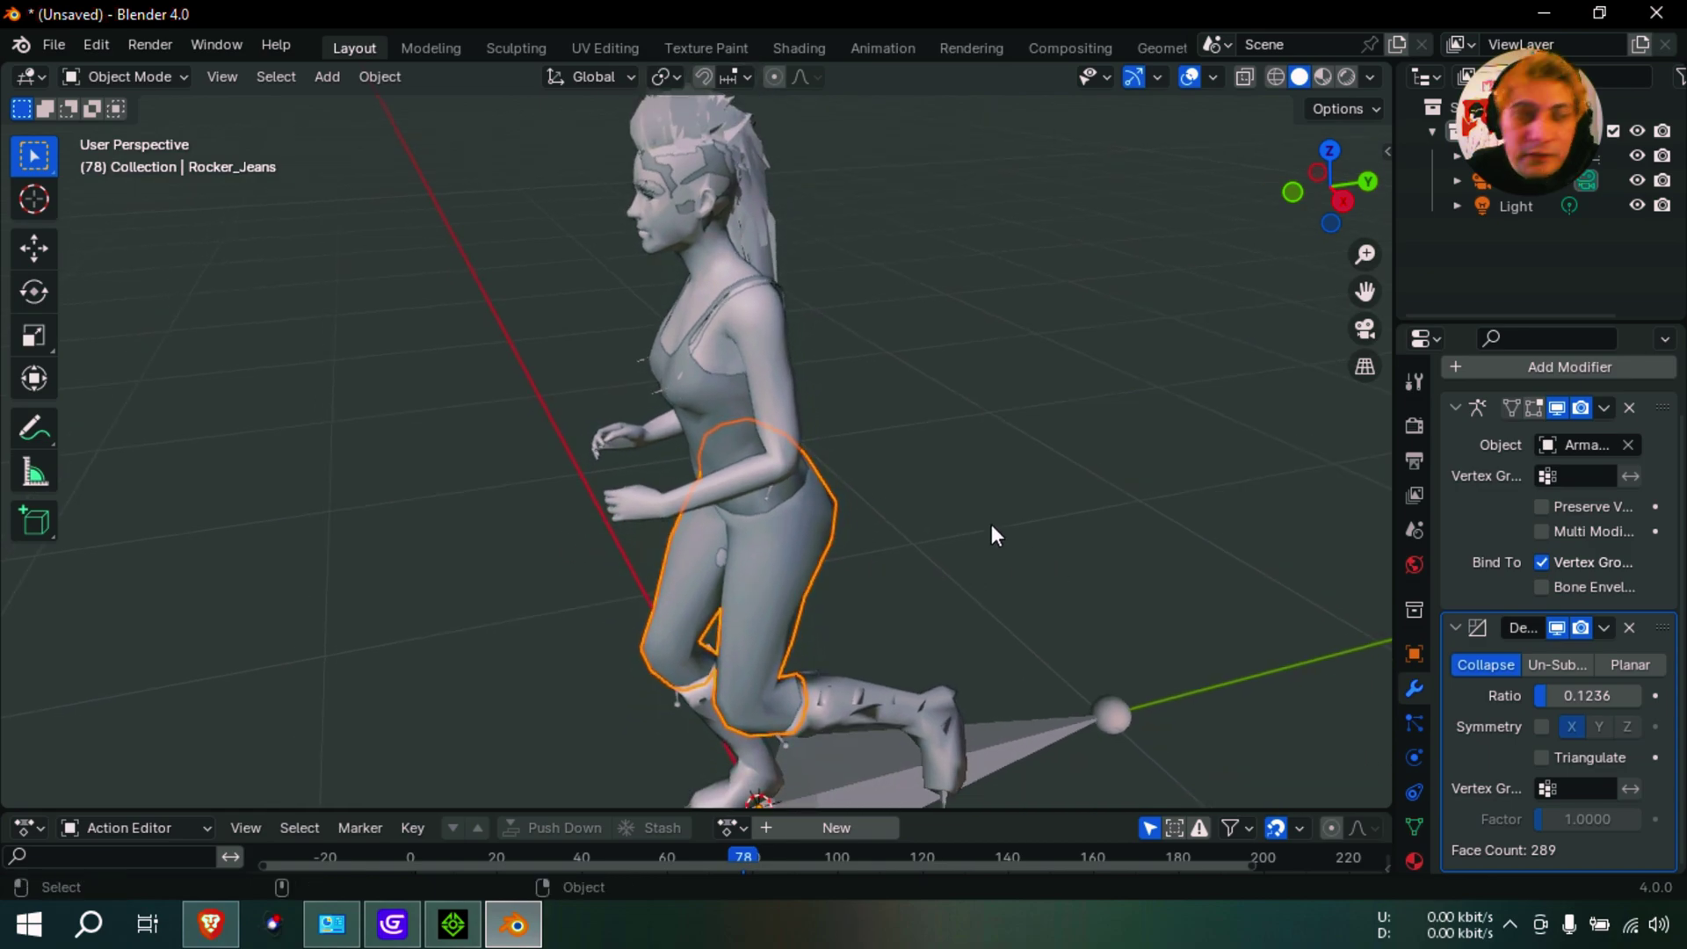
{"action": "left_click", "coordinate": [49, 46]}
{"action": "mouse_move", "coordinate": [208, 420]}
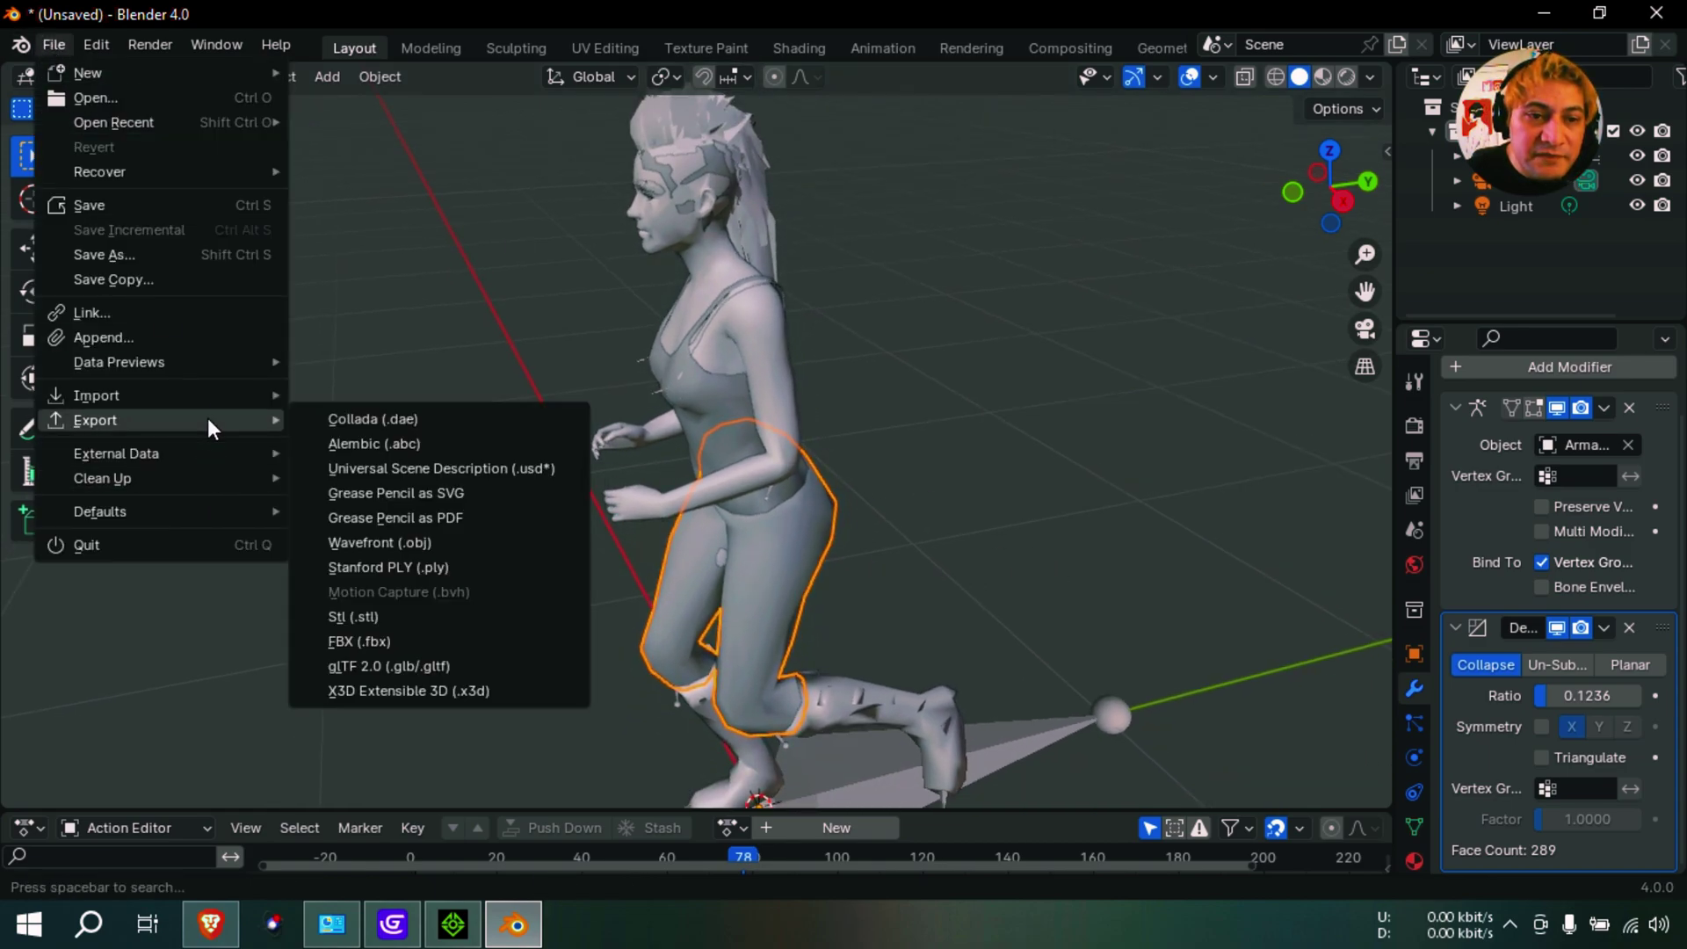
{"action": "left_click", "coordinate": [472, 665]}
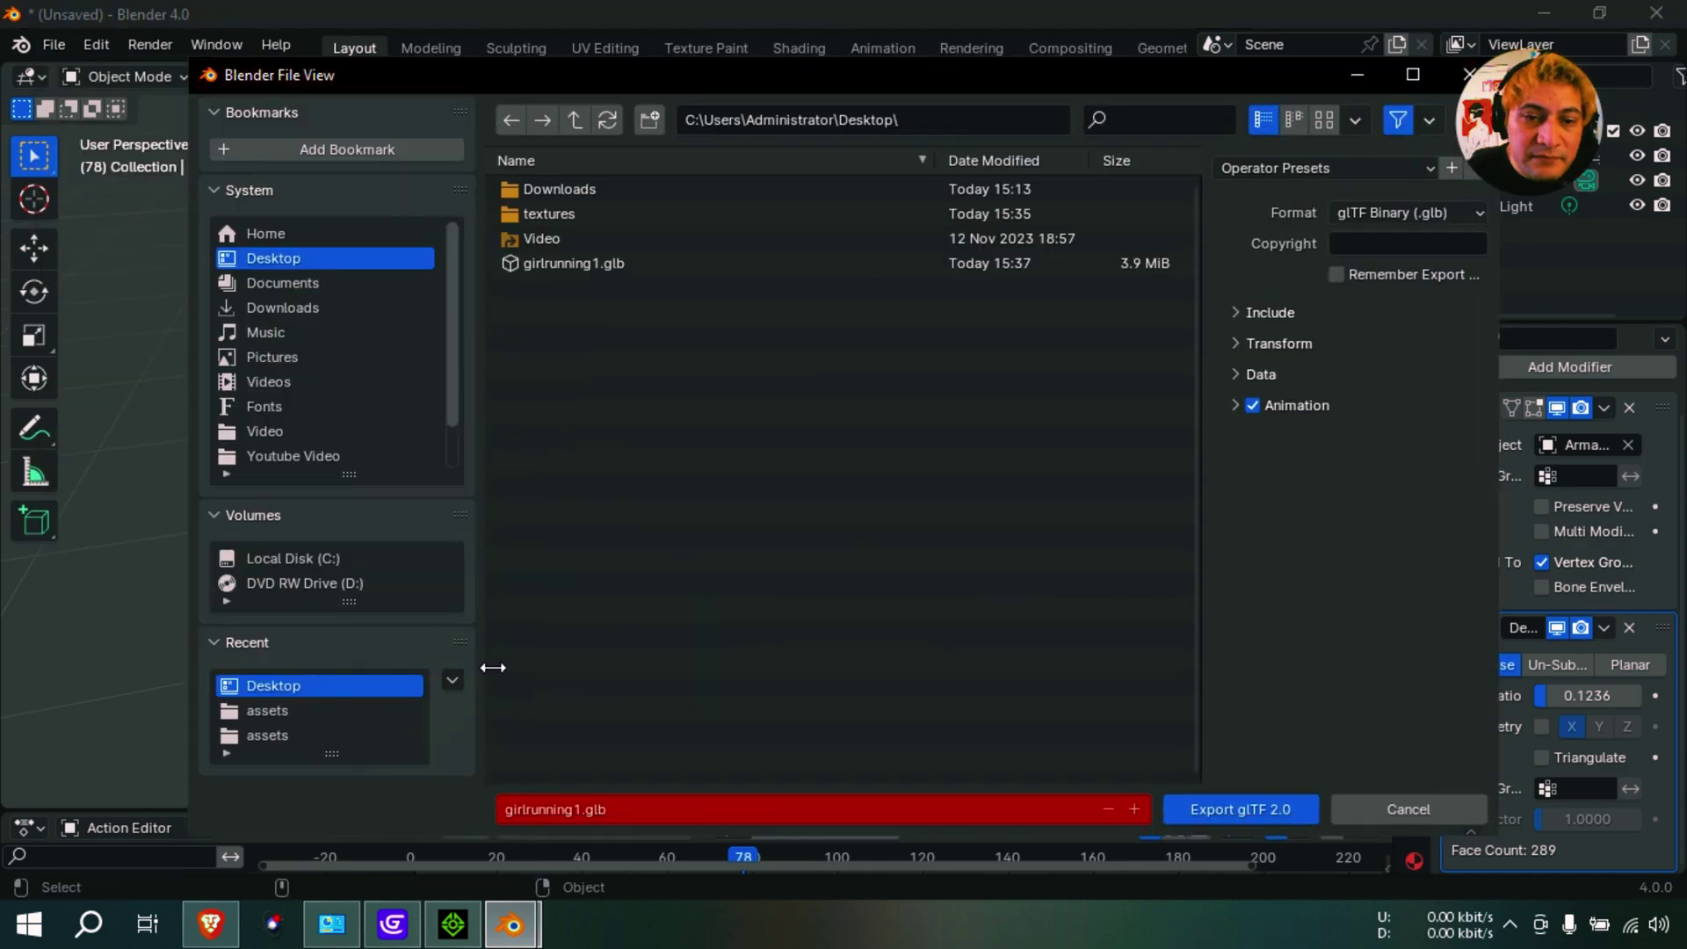
{"action": "left_click", "coordinate": [625, 267]}
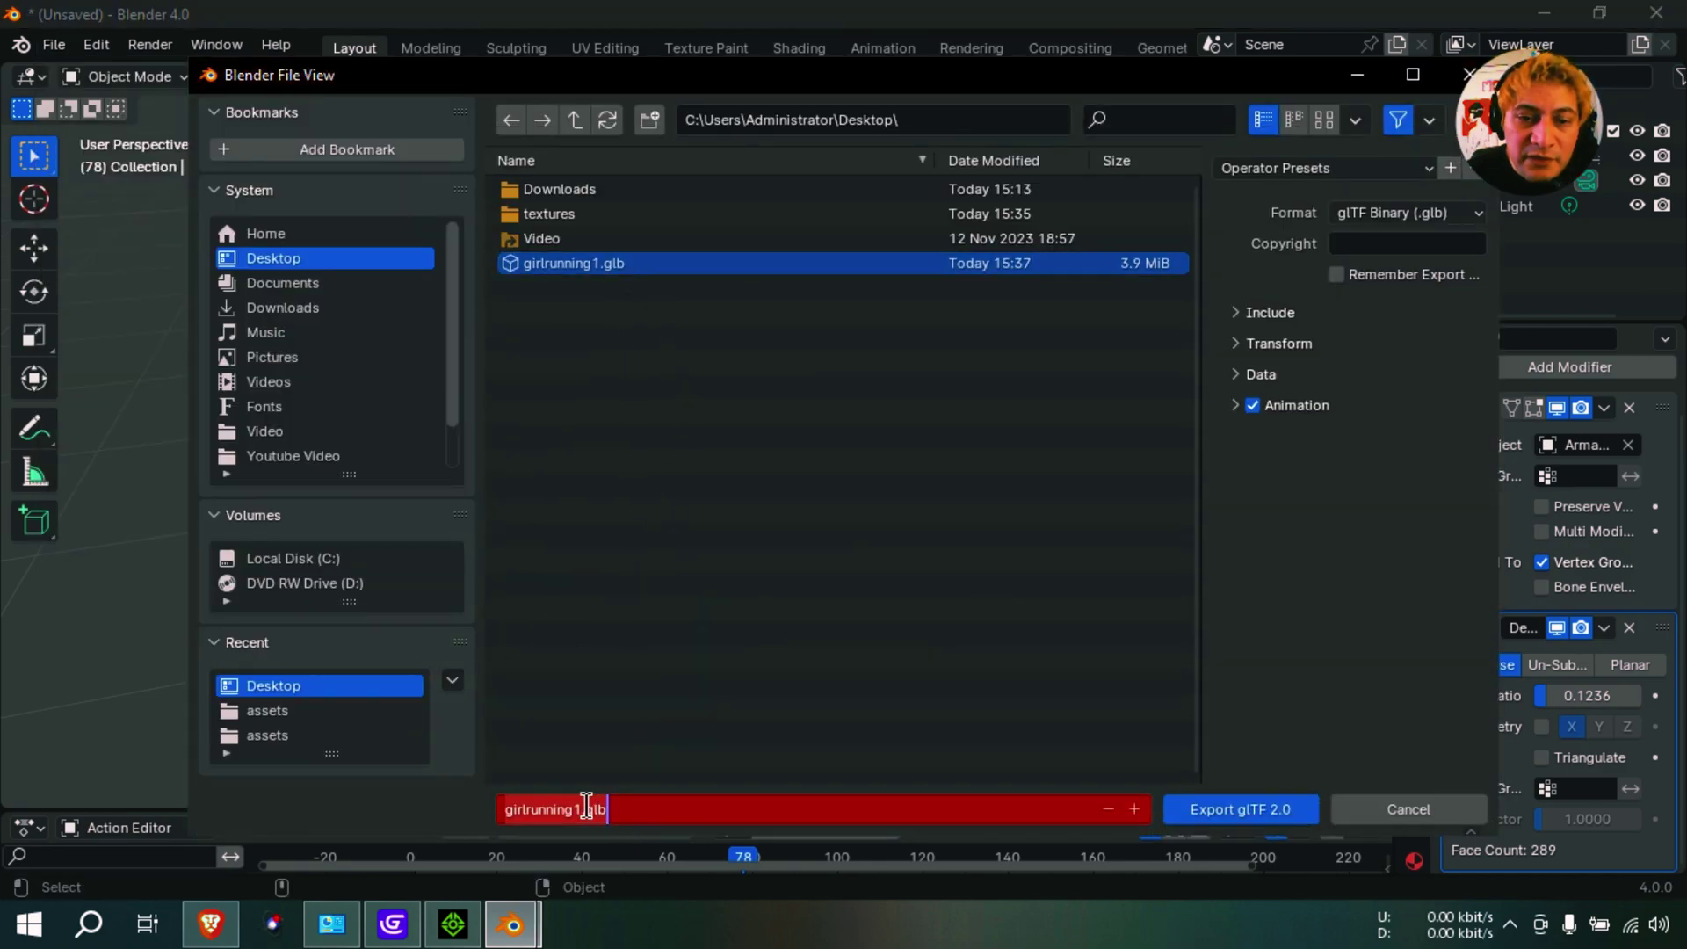
{"action": "left_click", "coordinate": [573, 808]}
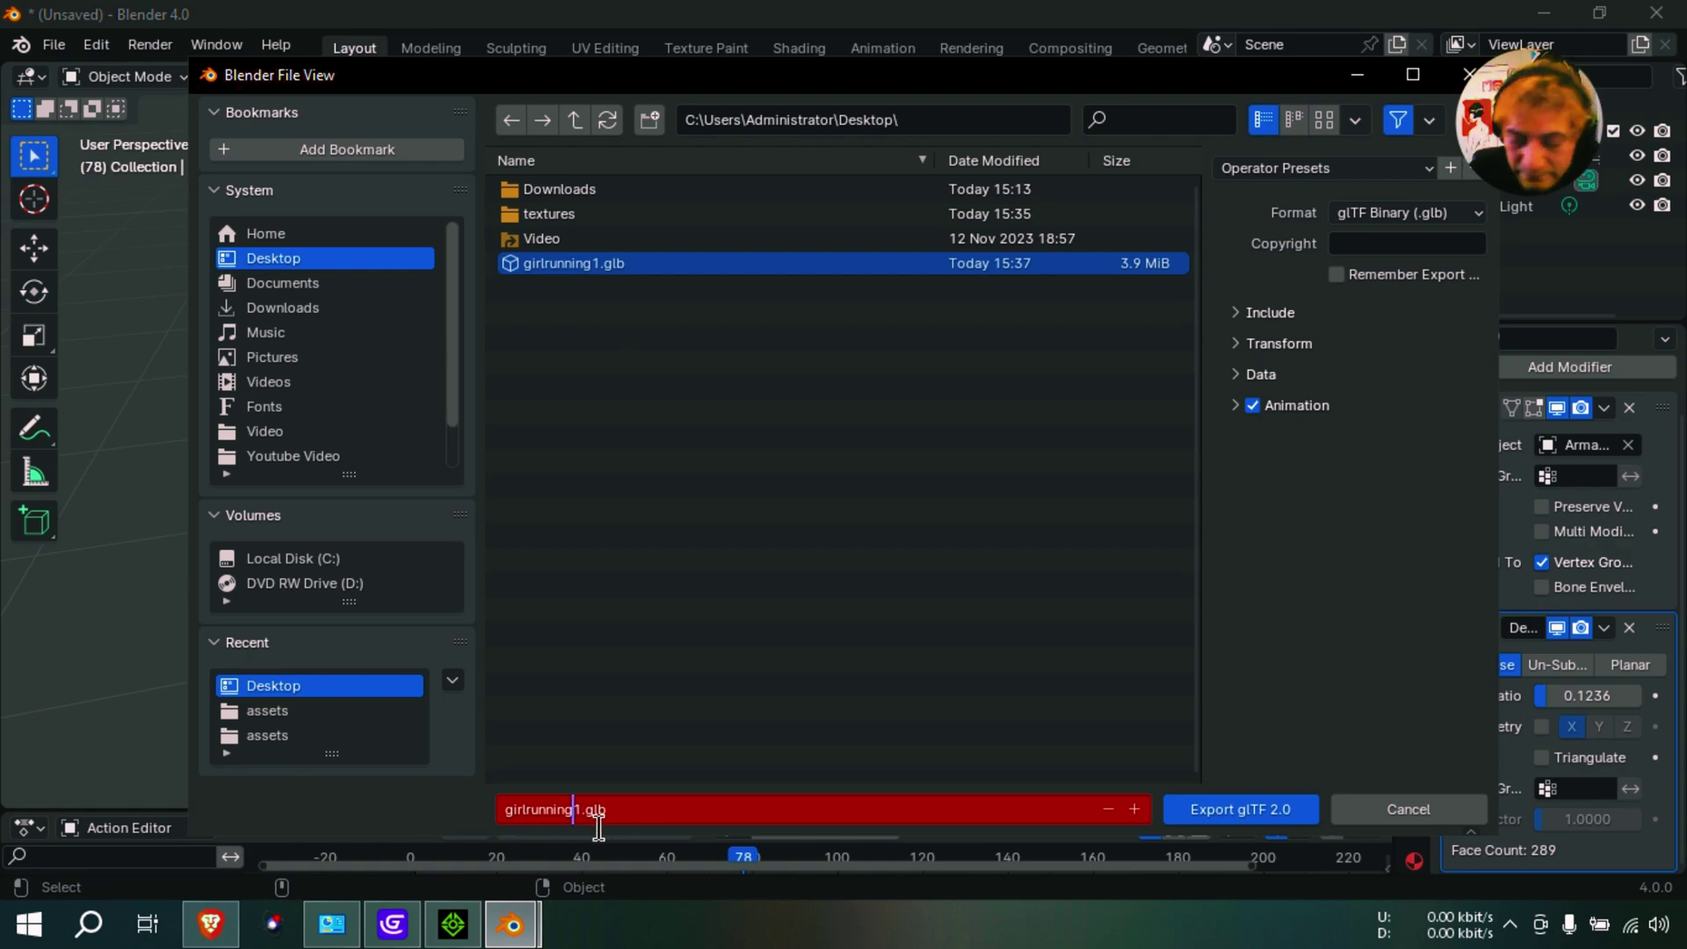
{"action": "type", "text": "2"}
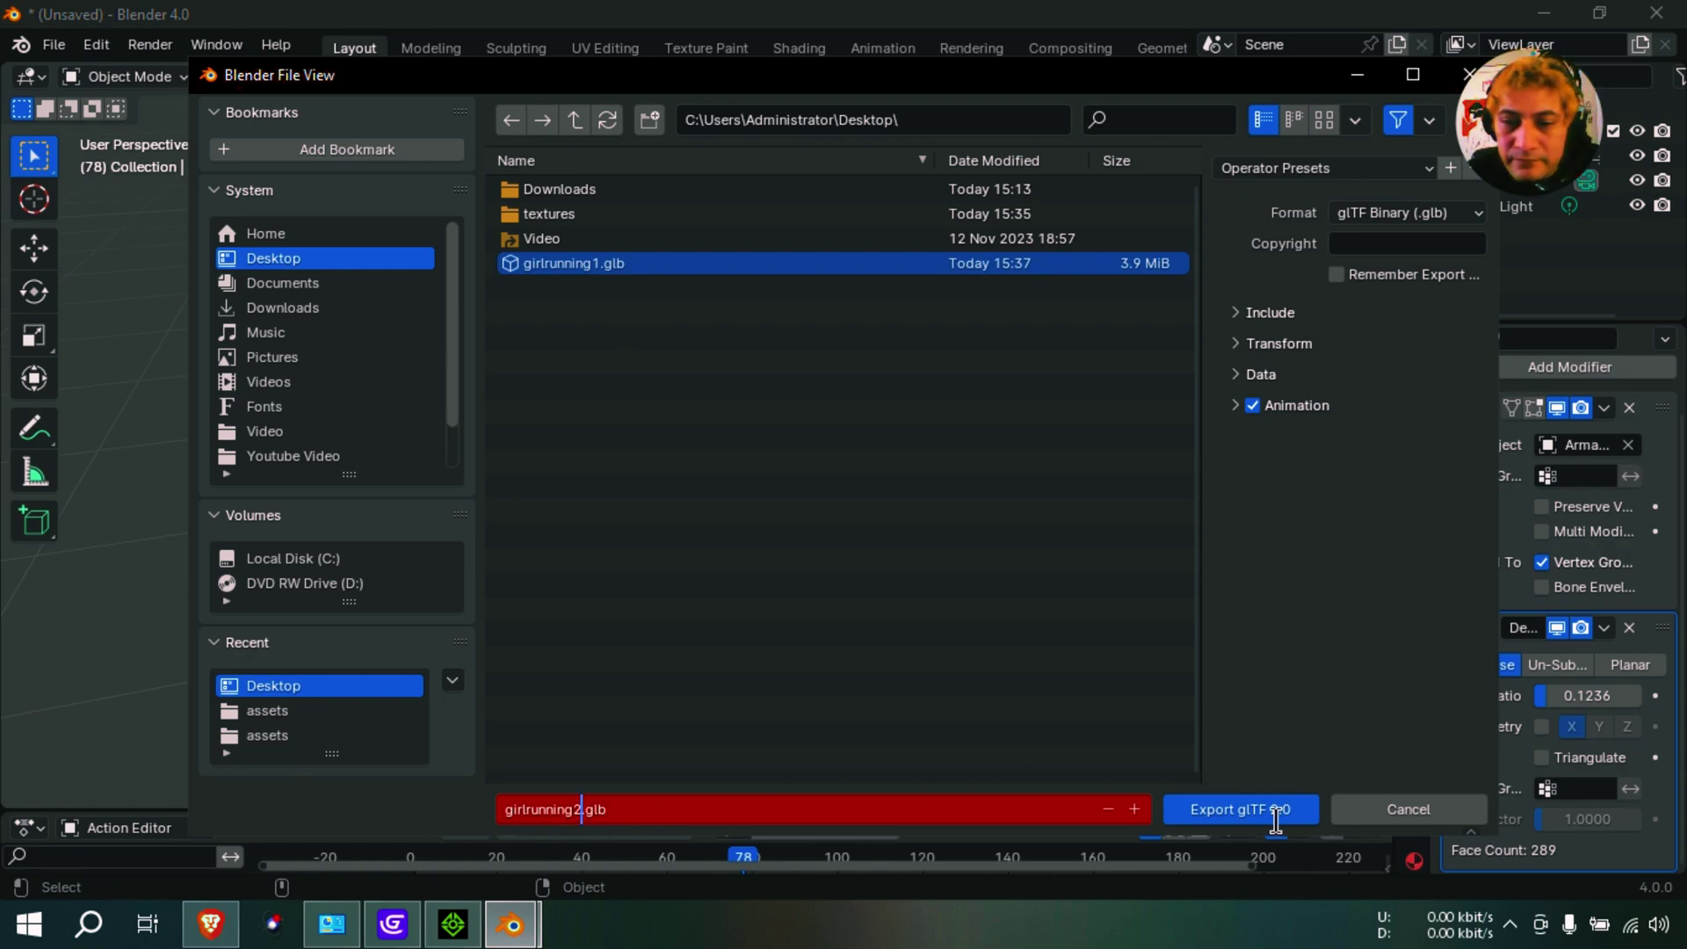
{"action": "left_click", "coordinate": [1268, 807]}
{"action": "left_click", "coordinate": [1268, 808]}
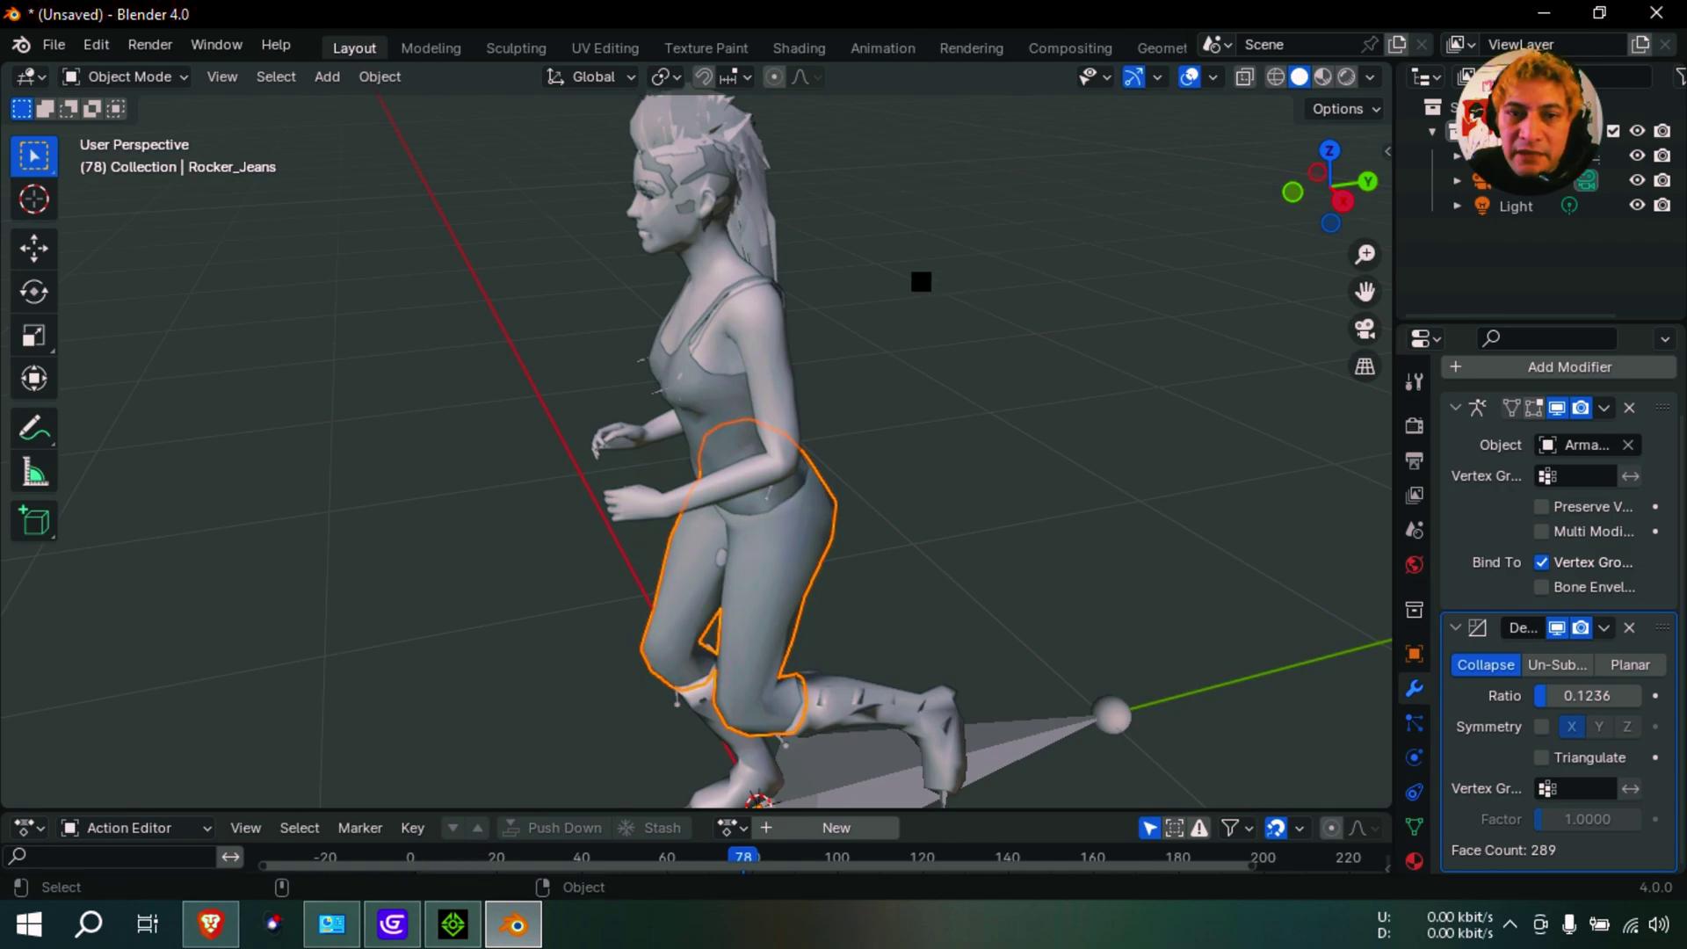
{"action": "left_click", "coordinate": [414, 922]}
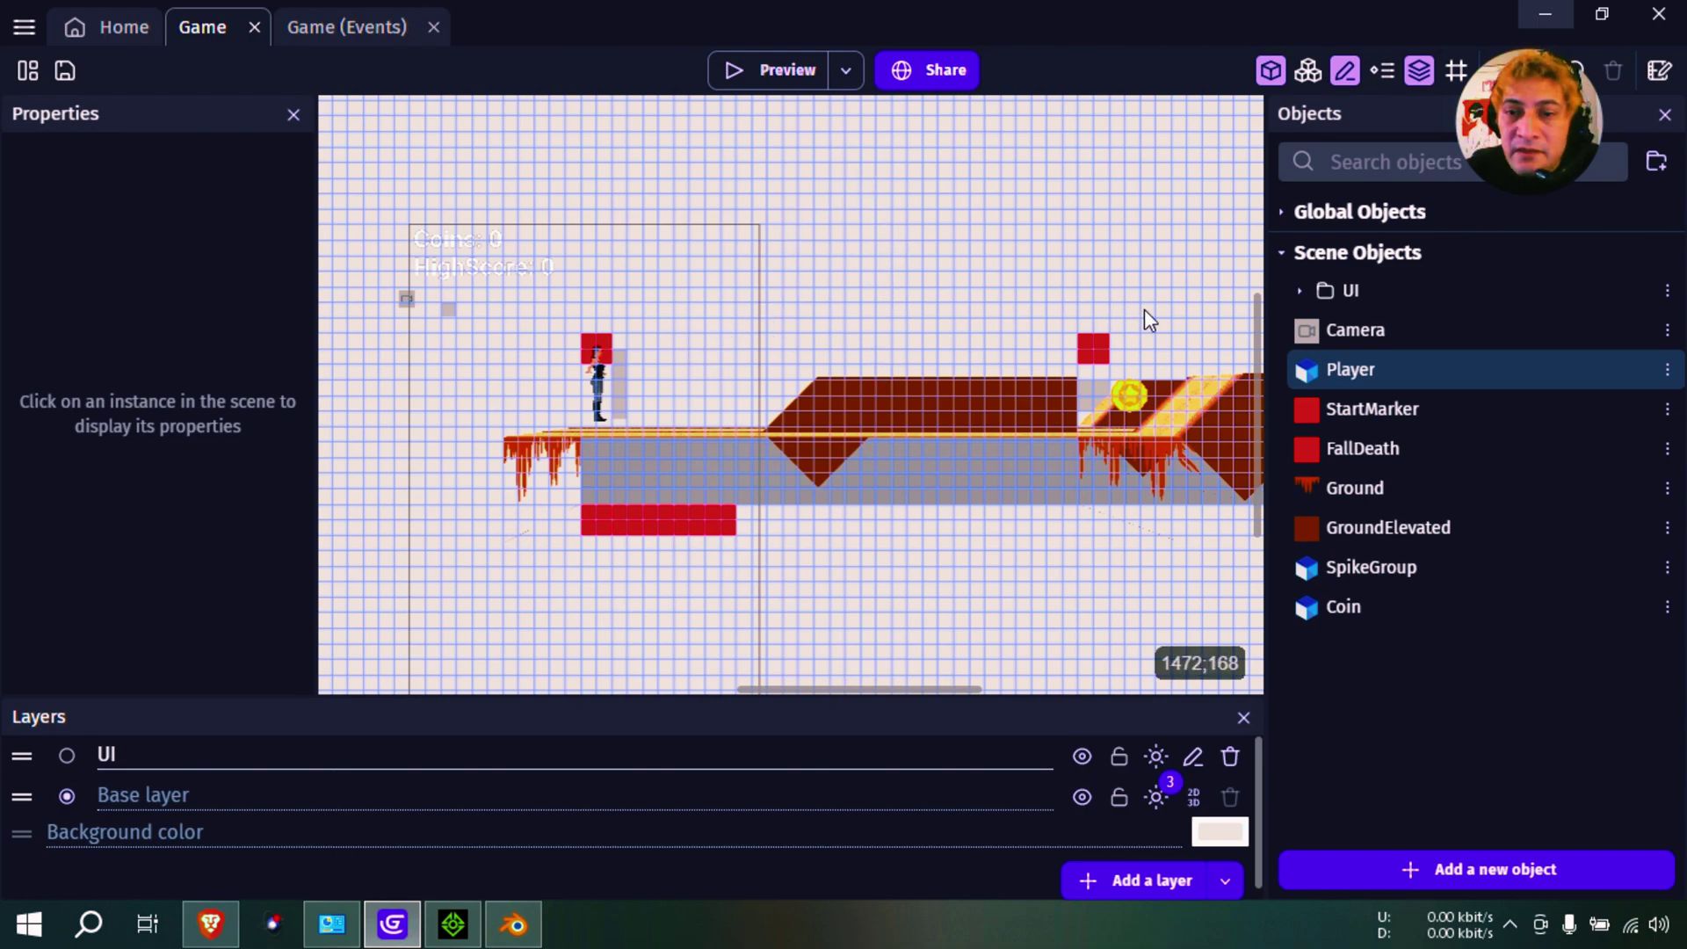
Replace the Player's 3D model with the GLB file and copy it into the project.
{"action": "double_click", "coordinate": [1368, 373]}
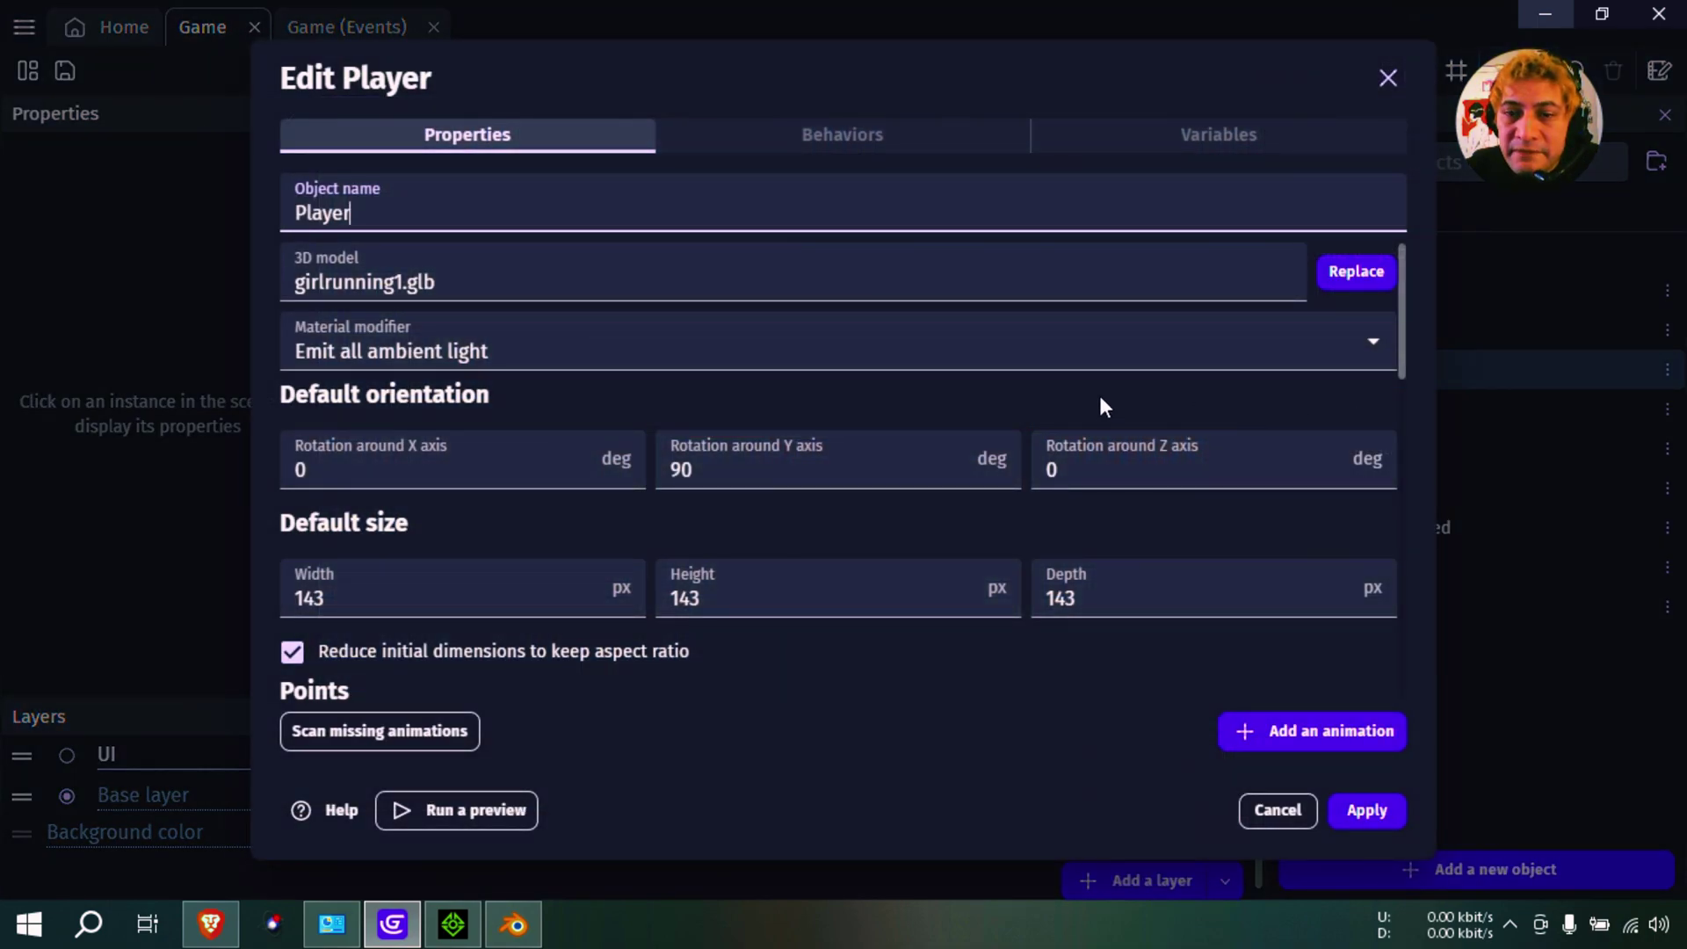
{"action": "left_click", "coordinate": [1347, 279]}
{"action": "left_click", "coordinate": [651, 335]}
{"action": "left_click", "coordinate": [321, 234]}
{"action": "left_click", "coordinate": [639, 555]}
{"action": "left_click", "coordinate": [1027, 469]}
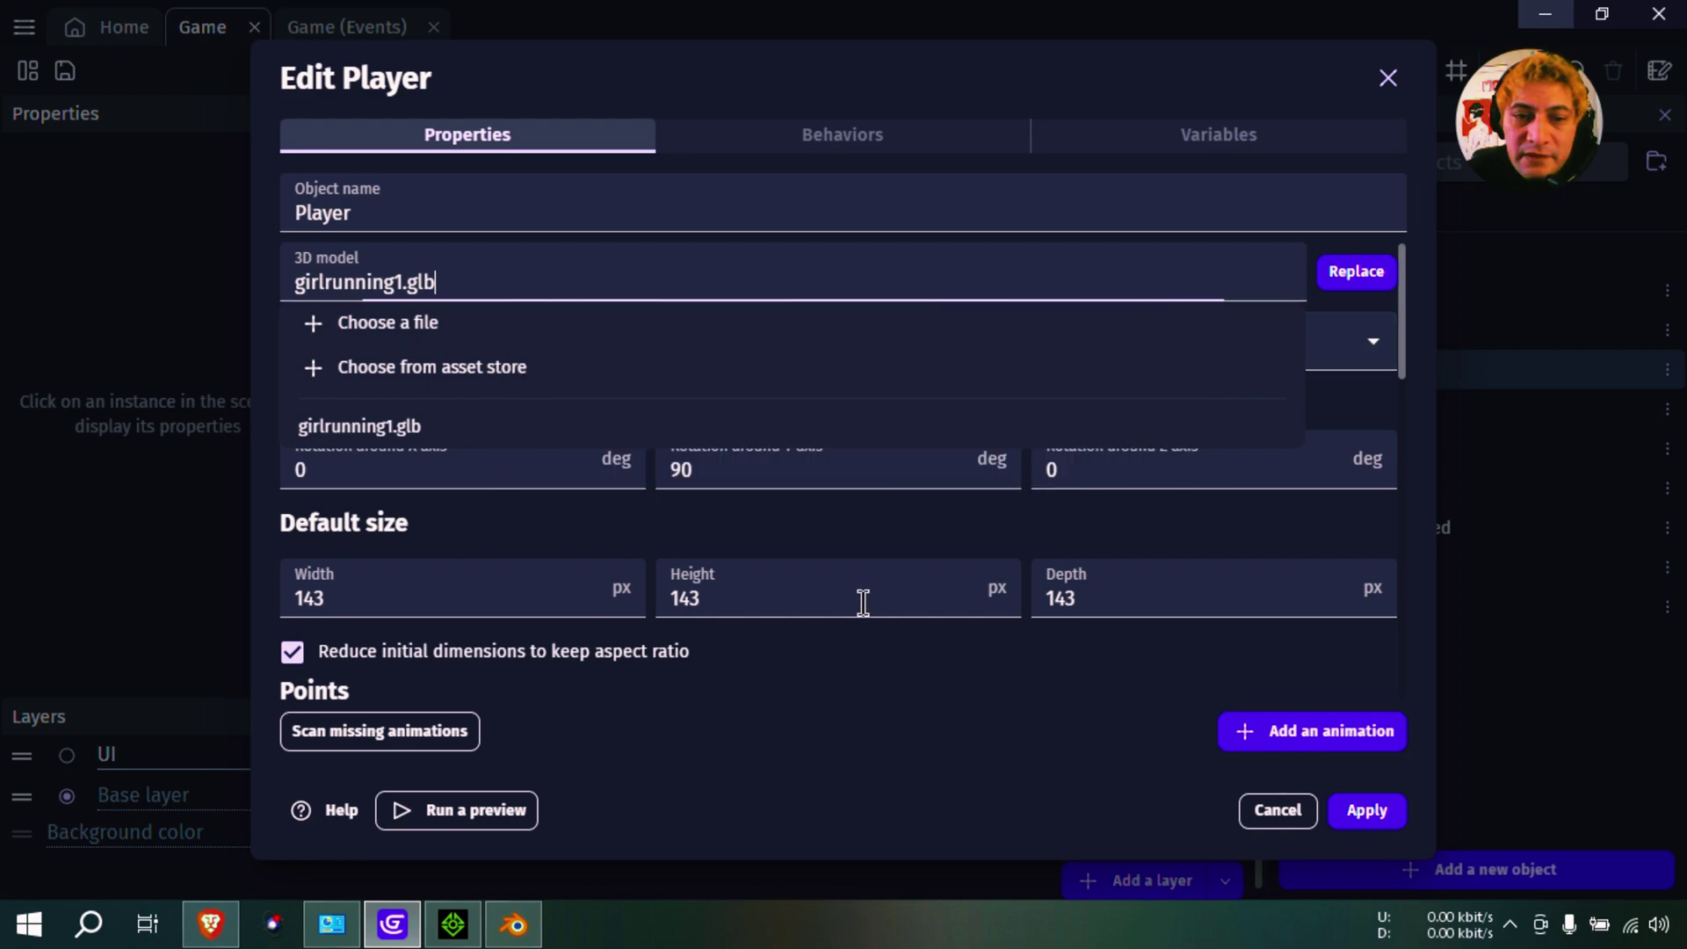
Scan the model's animations, set the Run animation to the Run1 clip, apply, and preview the game.
{"action": "left_click", "coordinate": [423, 740]}
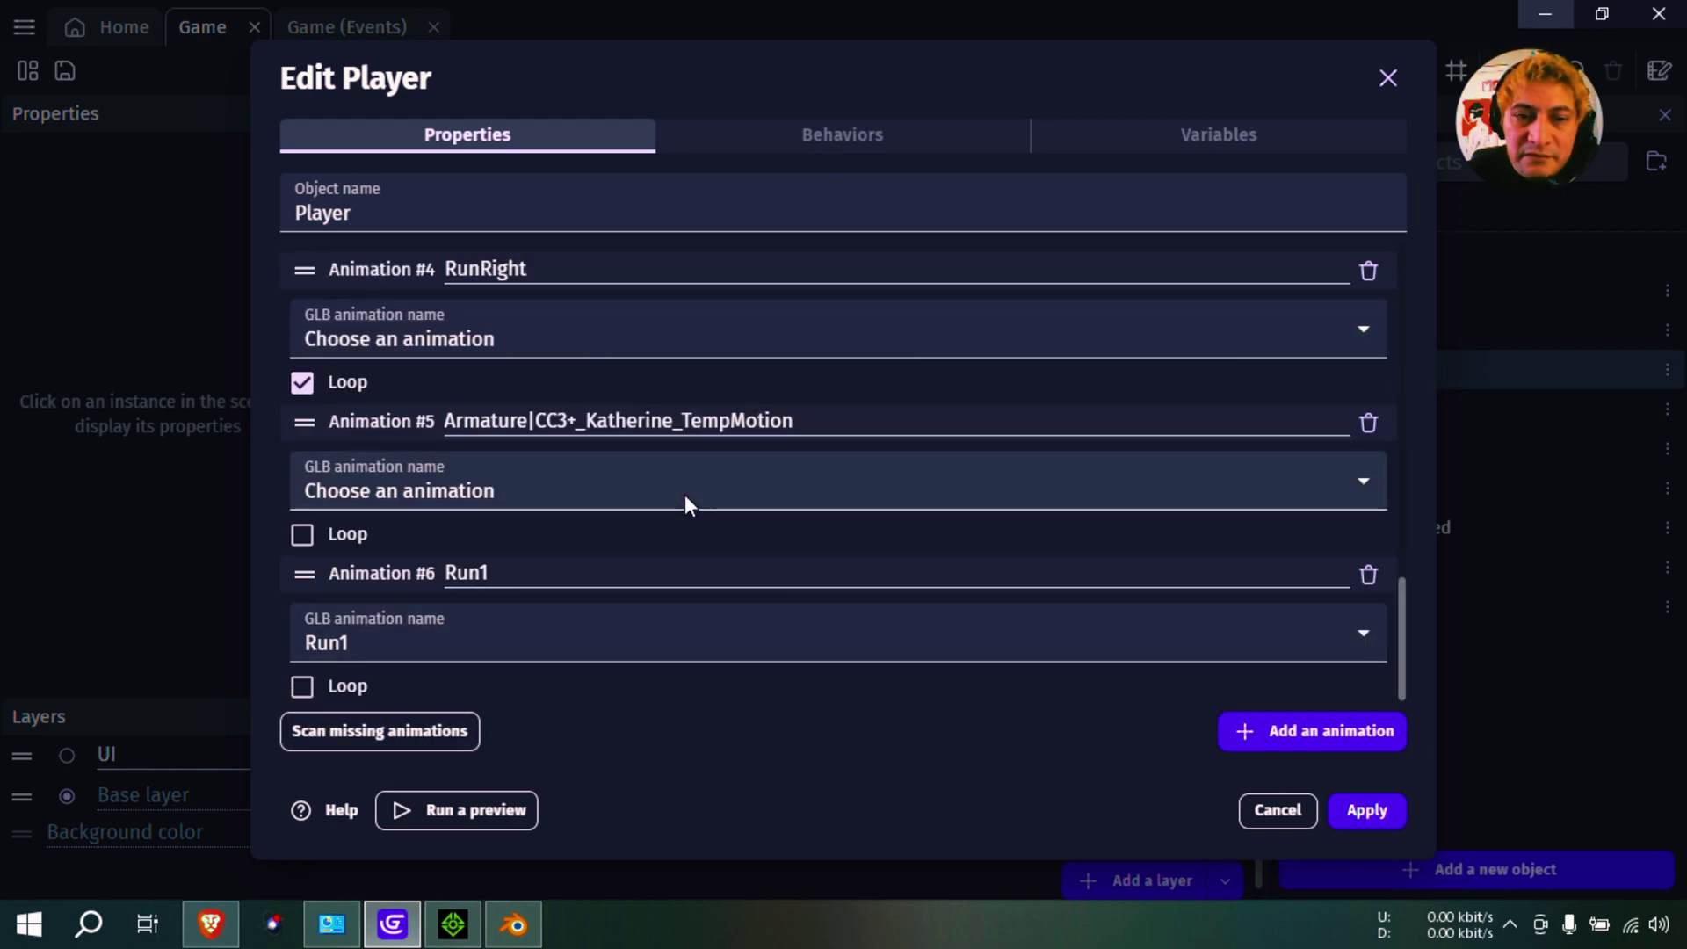
{"action": "left_click", "coordinate": [1247, 419]}
{"action": "left_click", "coordinate": [1363, 330]}
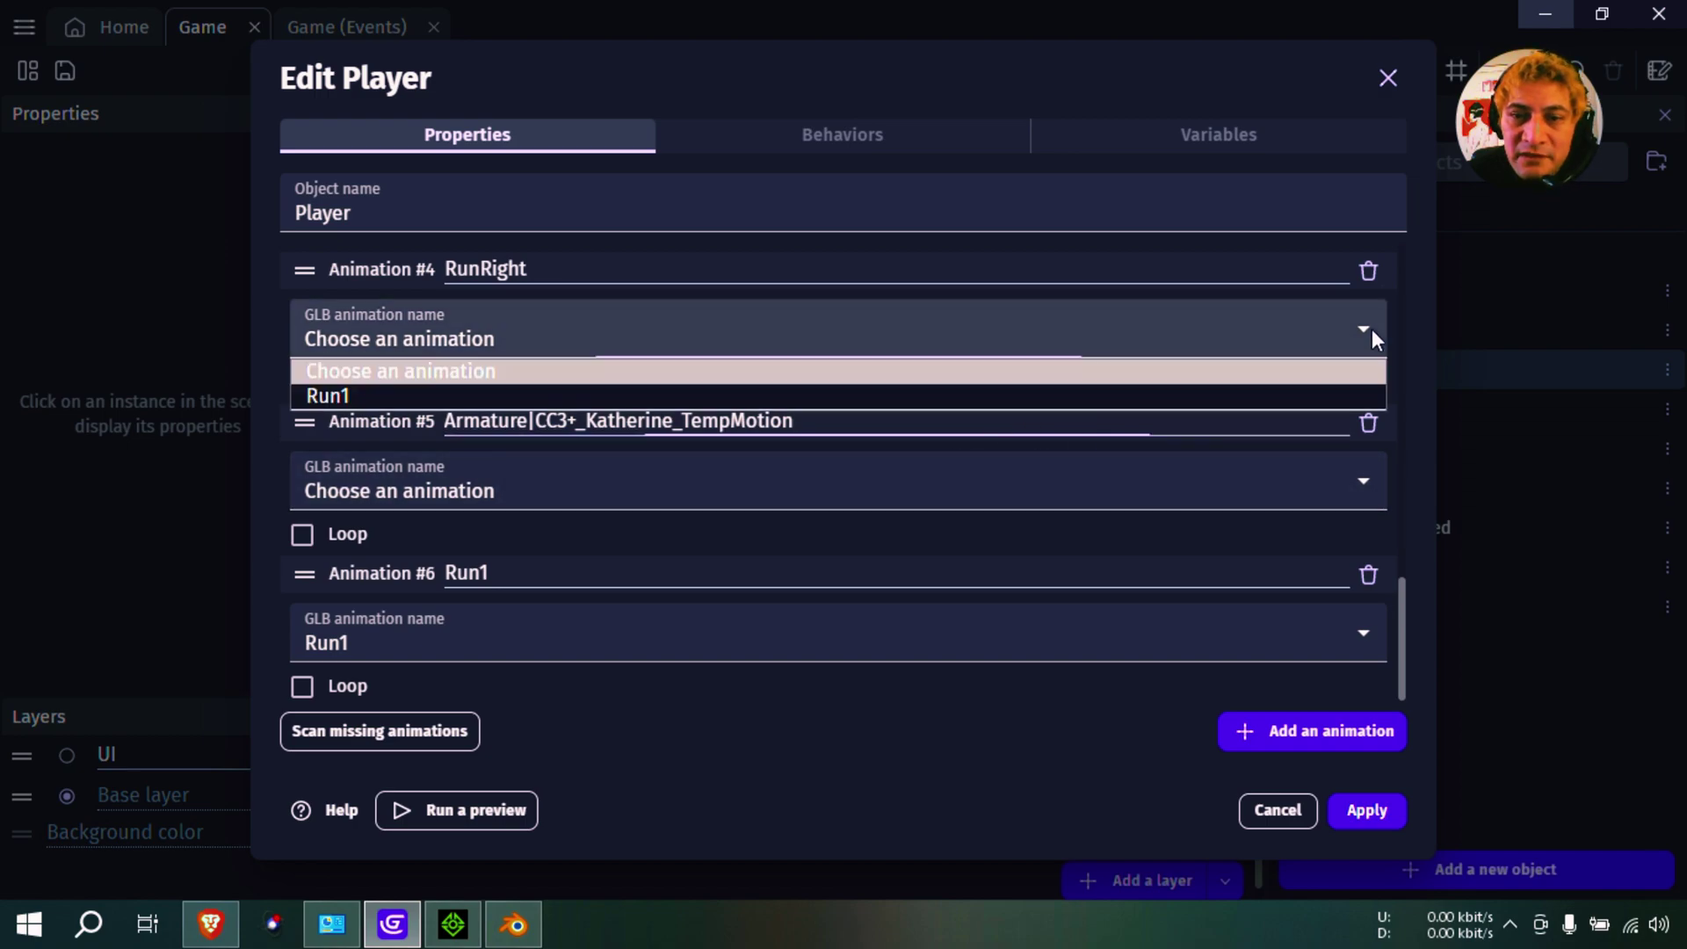
{"action": "left_click", "coordinate": [799, 705]}
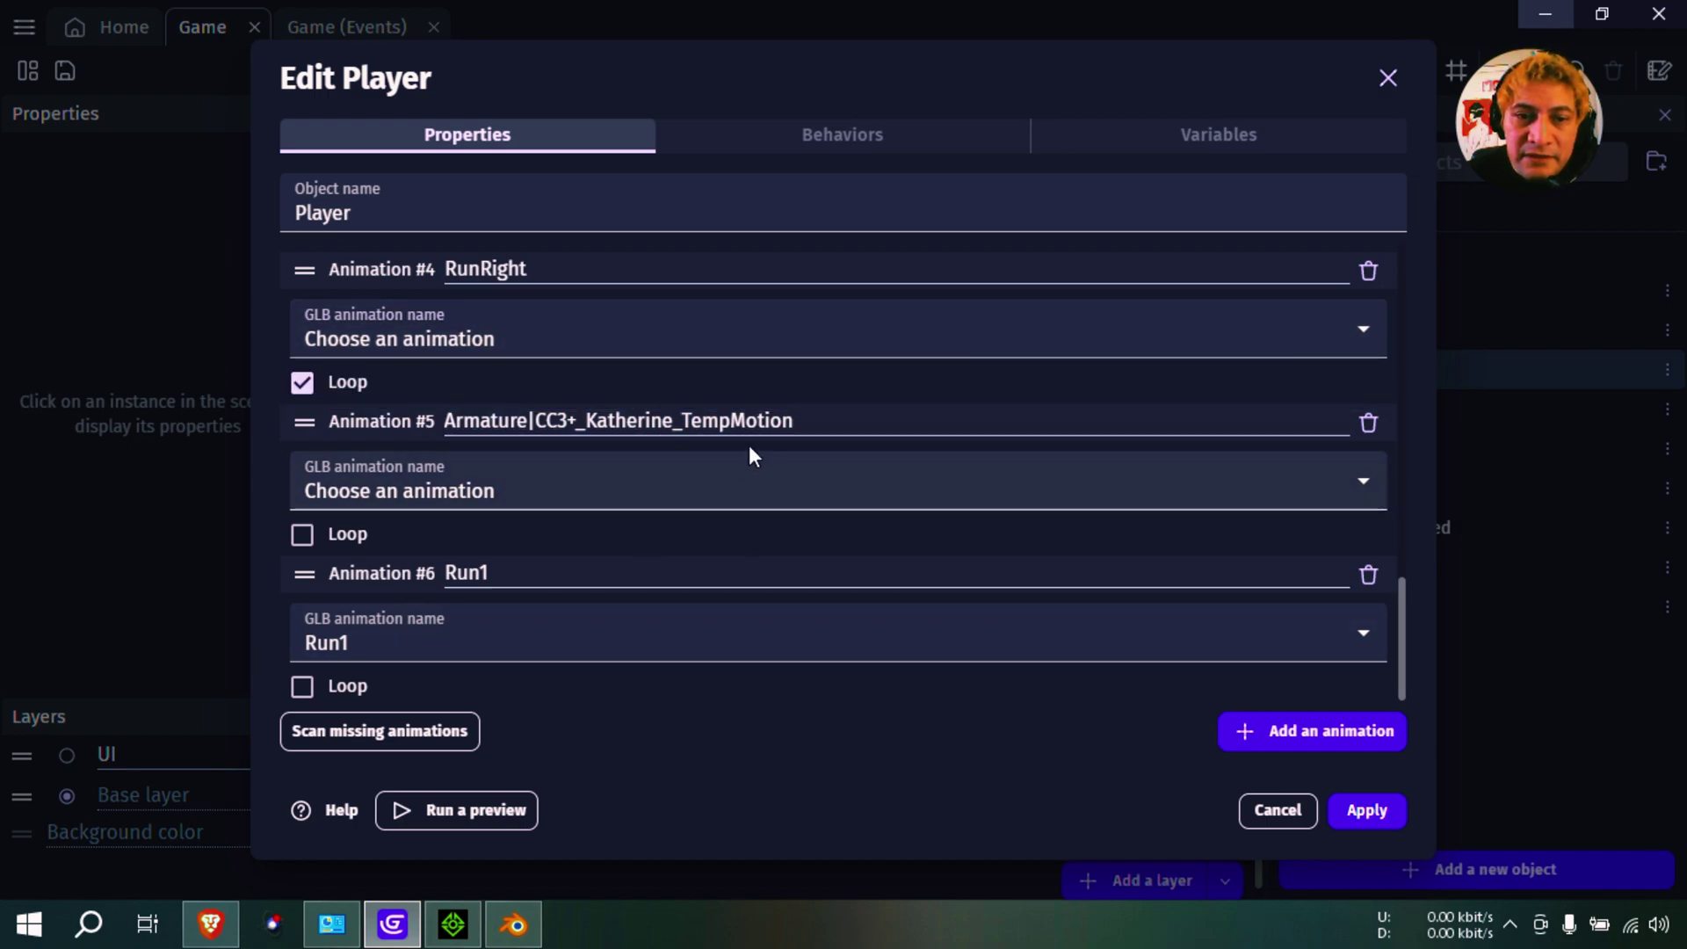
{"action": "left_click", "coordinate": [795, 424]}
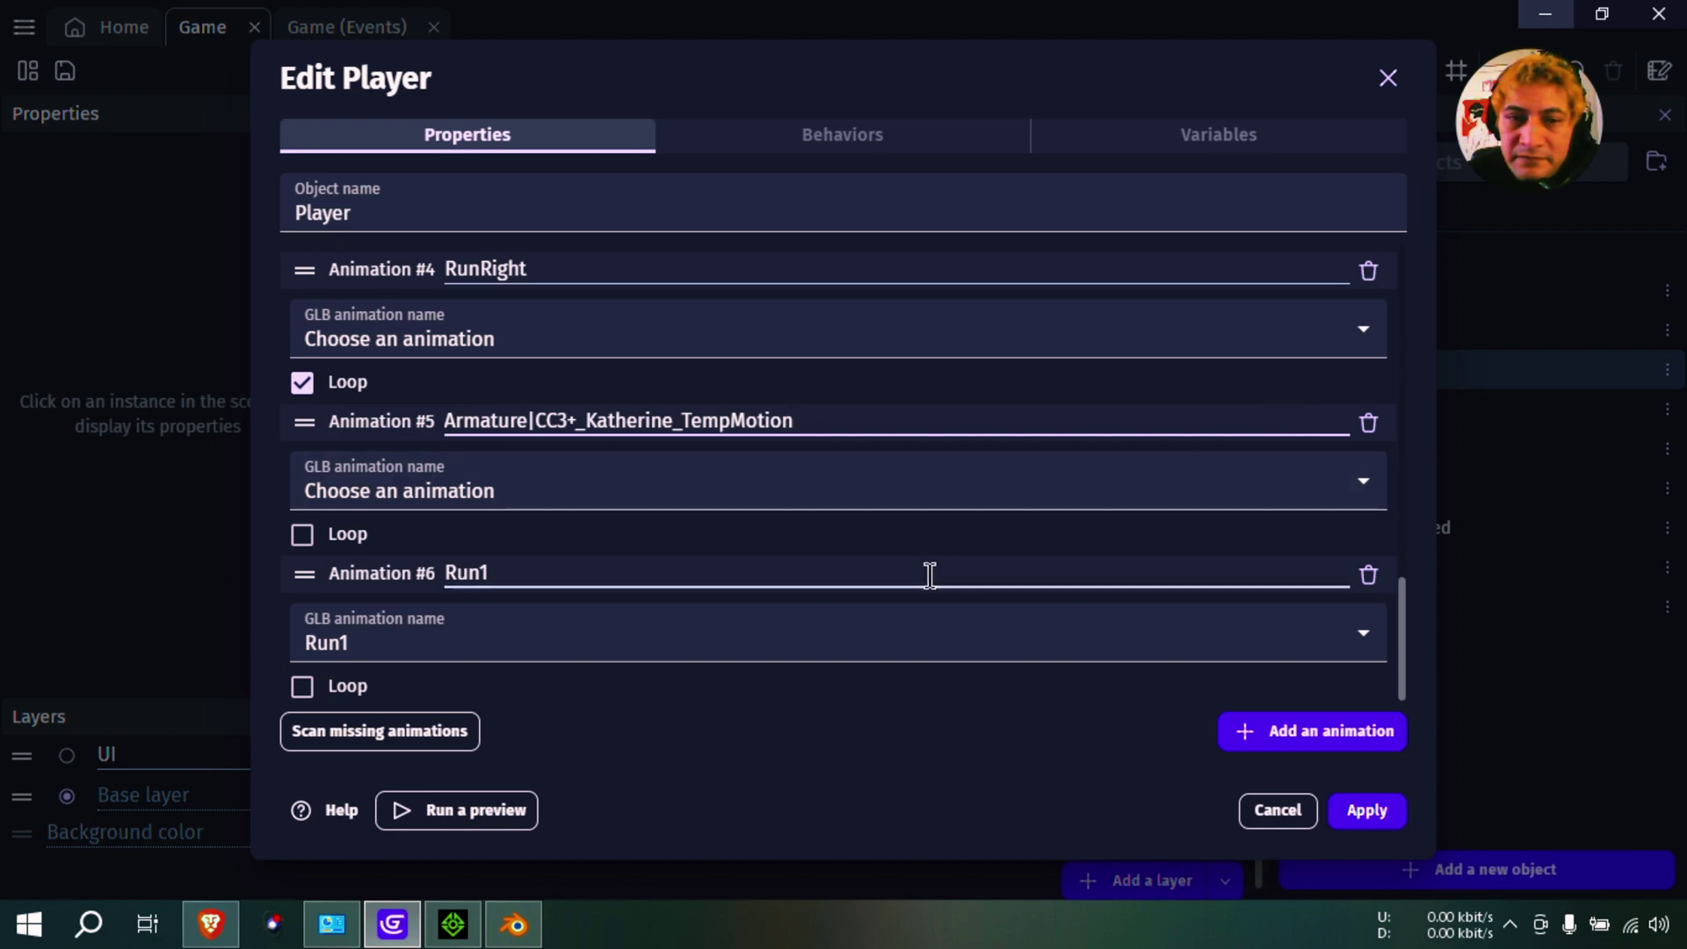
{"action": "scroll", "coordinate": [921, 582], "scroll_direction": "up", "scroll_amount": 10}
{"action": "scroll", "coordinate": [920, 581], "scroll_direction": "down", "scroll_amount": 4}
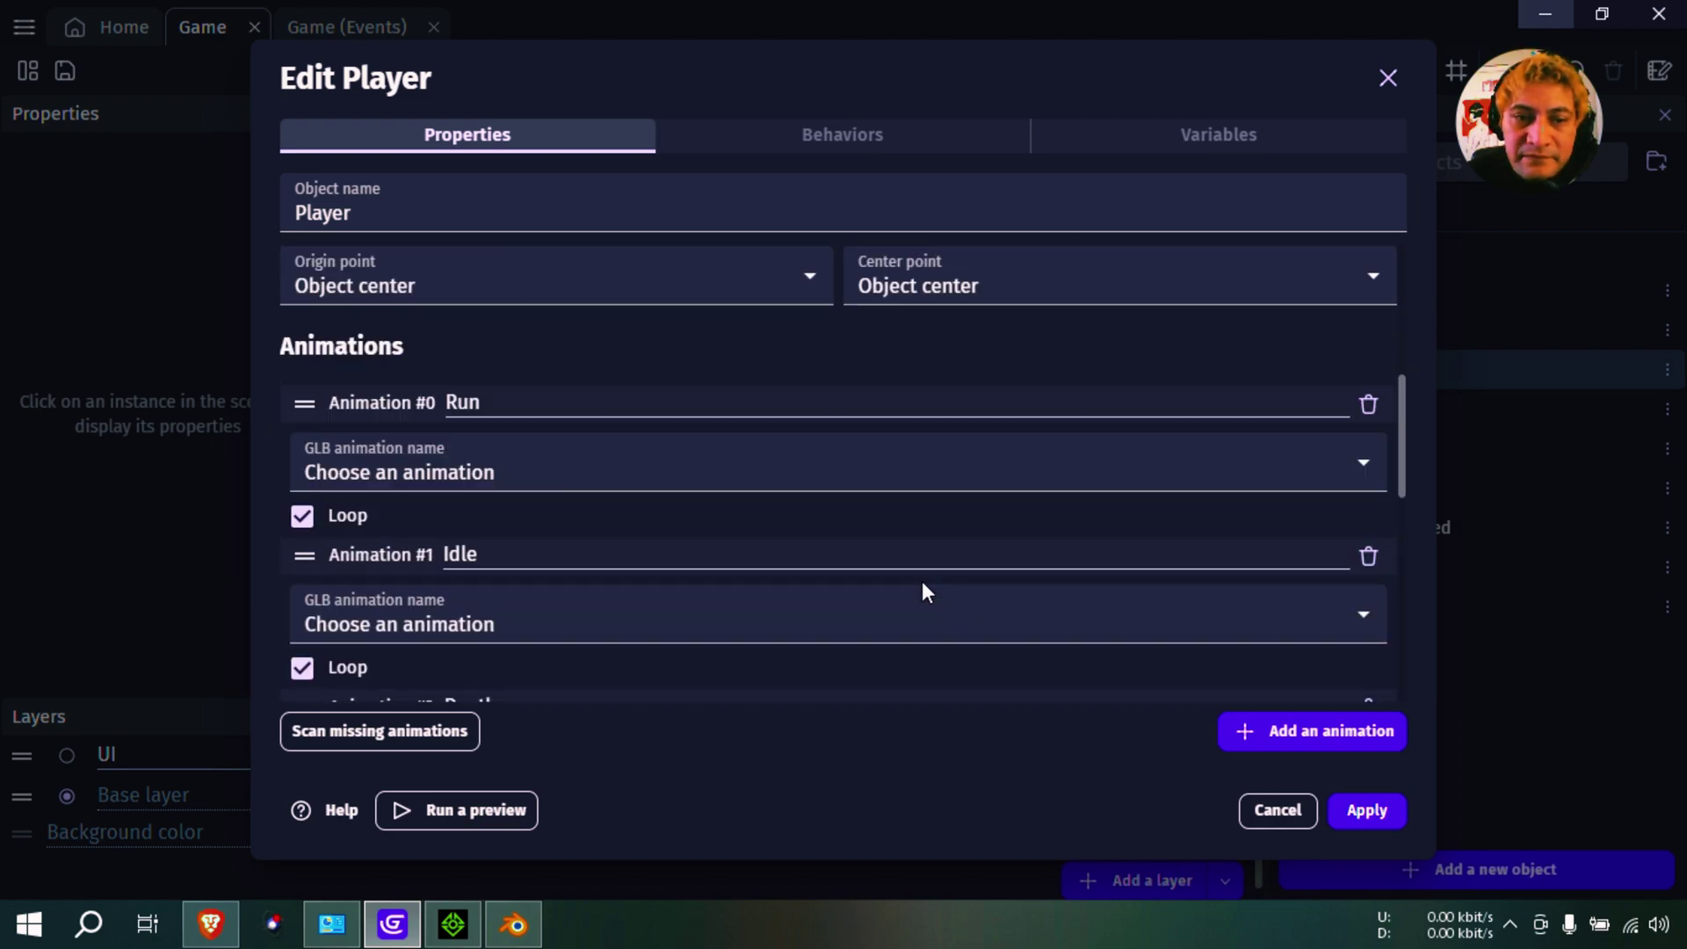
{"action": "left_click", "coordinate": [604, 474]}
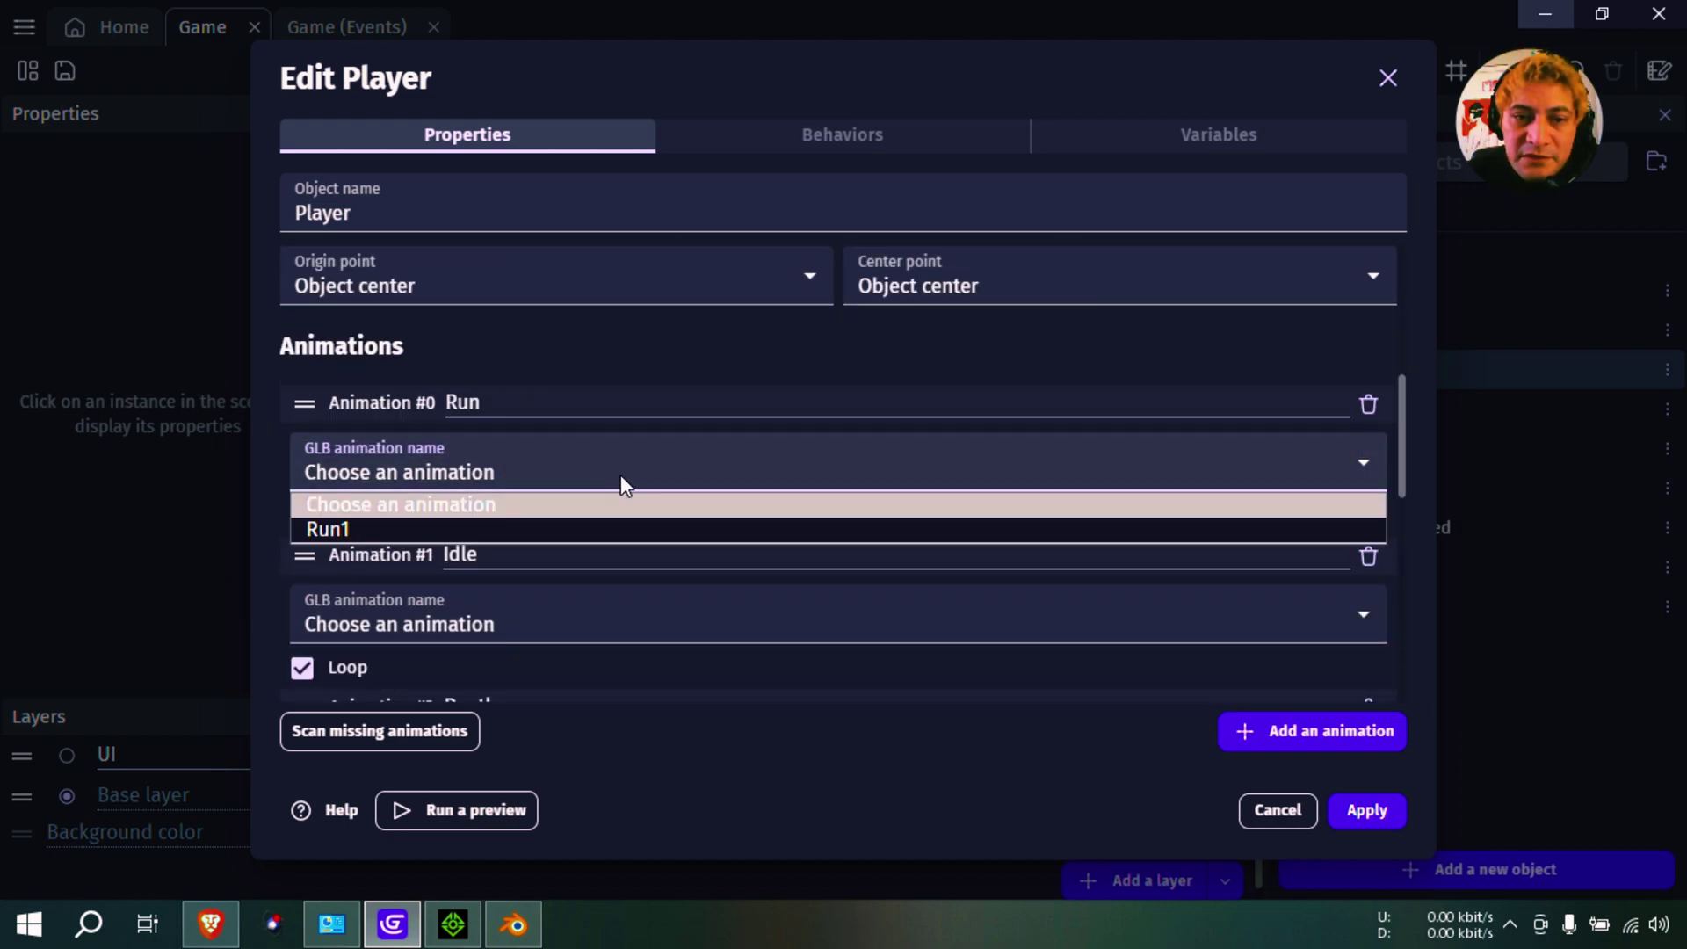
{"action": "left_click", "coordinate": [350, 530]}
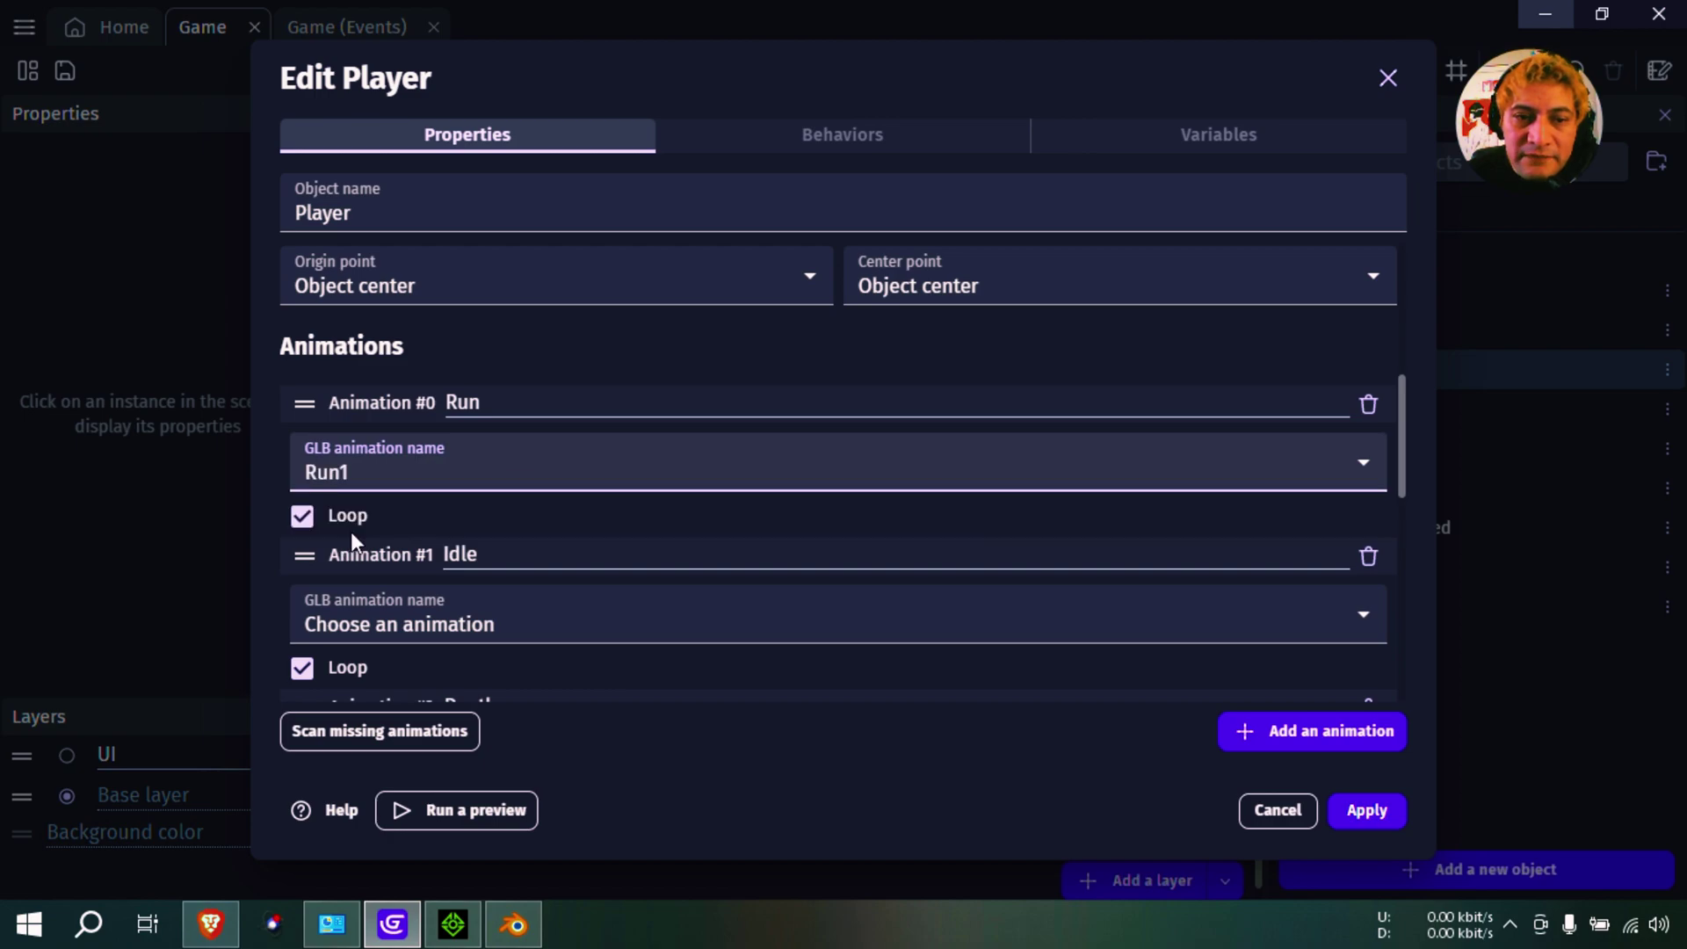
{"action": "left_click", "coordinate": [1369, 814]}
{"action": "left_click", "coordinate": [759, 78]}
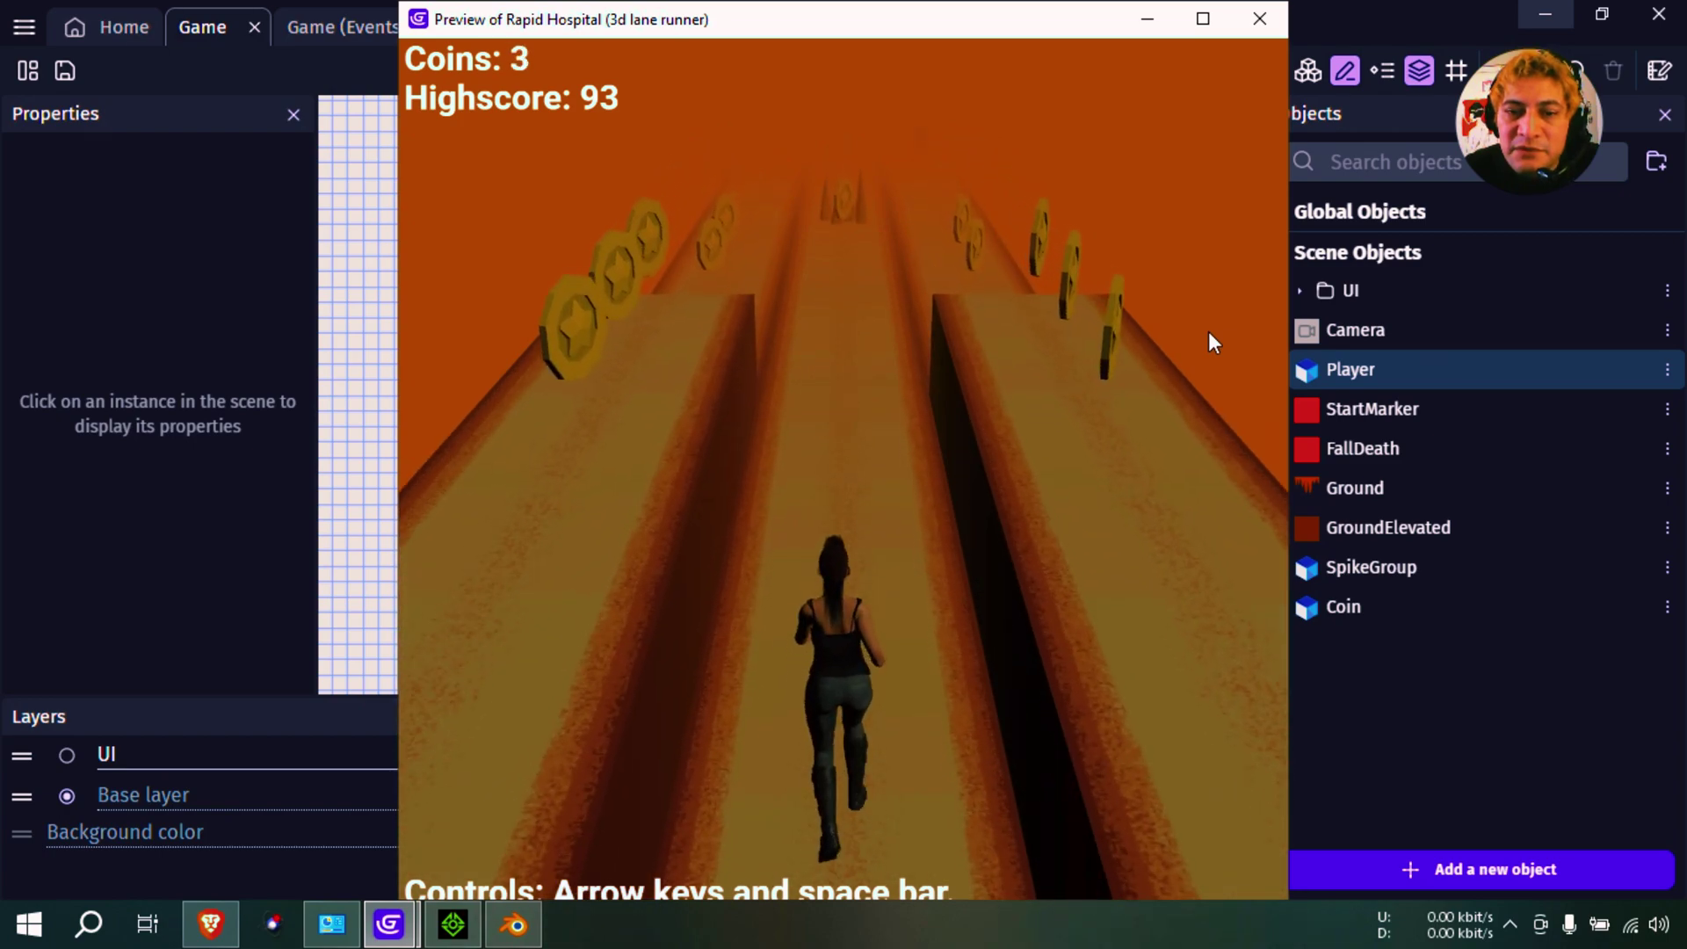
Steer the girl runner between lanes and jump onto the raised middle track to collect coins.
{"action": "key", "text": "Right"}
{"action": "key", "text": "space"}
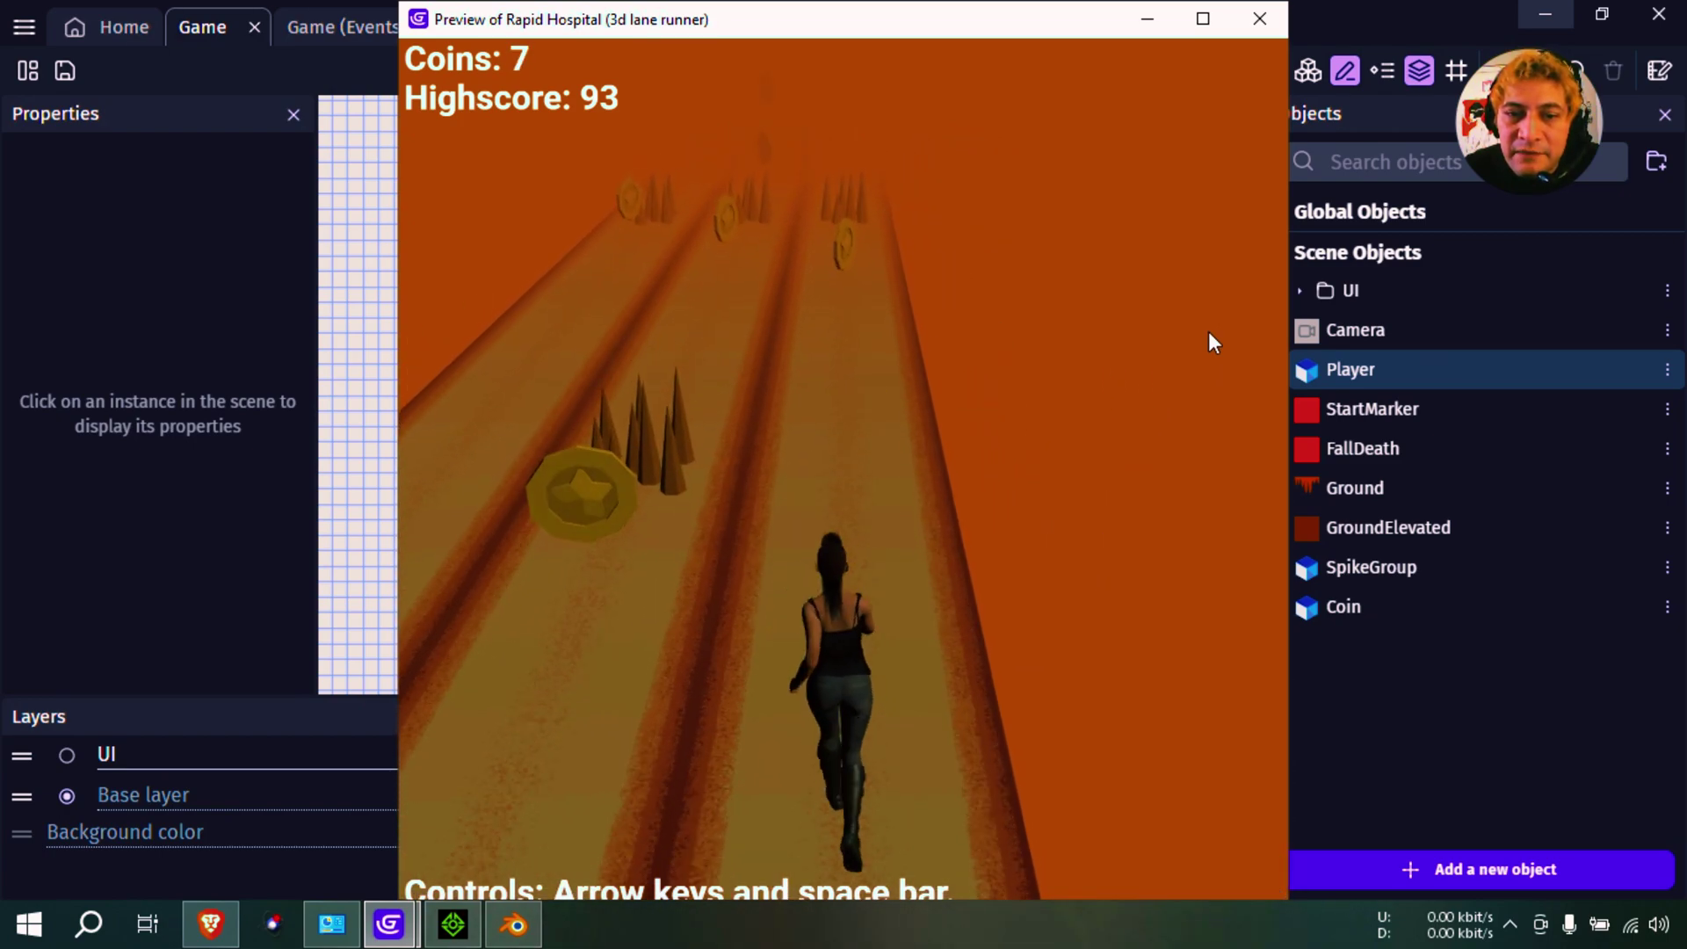
{"action": "key", "text": "Left"}
{"action": "key", "text": "space"}
{"action": "key", "text": "Right"}
{"action": "key", "text": "Right"}
{"action": "key", "text": "space"}
{"action": "key", "text": "Left"}
{"action": "key", "text": "Left"}
{"action": "key", "text": "Right"}
Keep swerving and jumping over the spikes, reaching 7 coins with the highscore at 93.
{"action": "key", "text": "Right"}
{"action": "key", "text": "space"}
{"action": "key", "text": "Left"}
{"action": "key", "text": "space"}
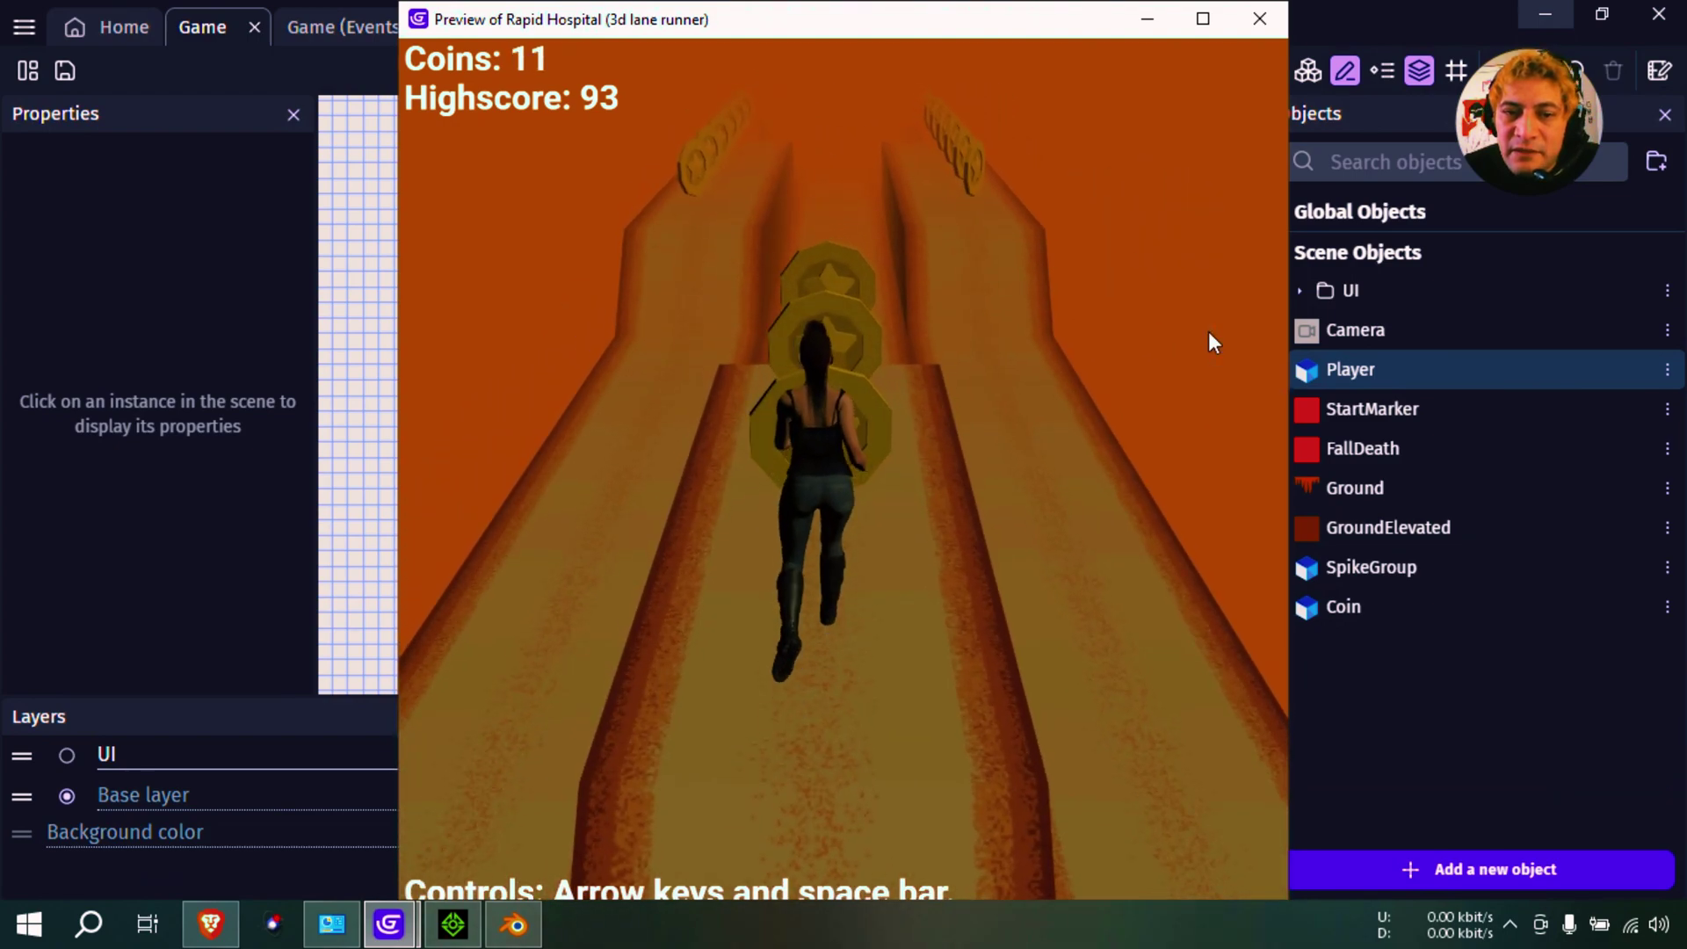
{"action": "key", "text": "Right"}
{"action": "key", "text": "space"}
{"action": "key", "text": "Left"}
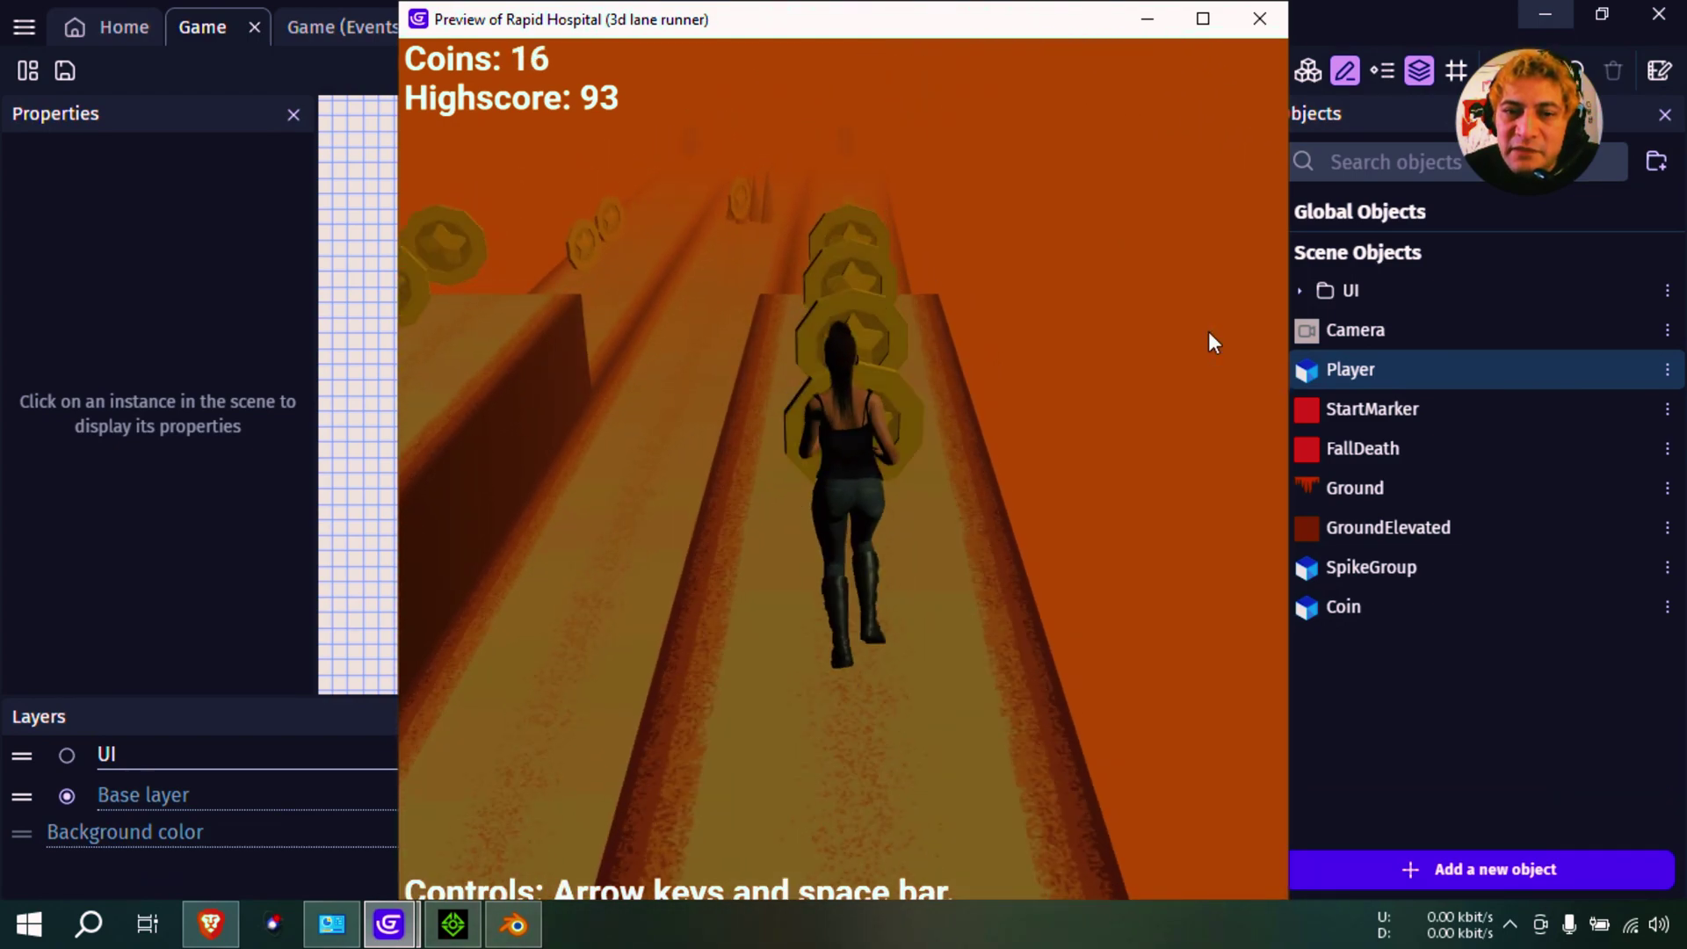
{"action": "key", "text": "space"}
{"action": "key", "text": "Right"}
{"action": "key", "text": "space"}
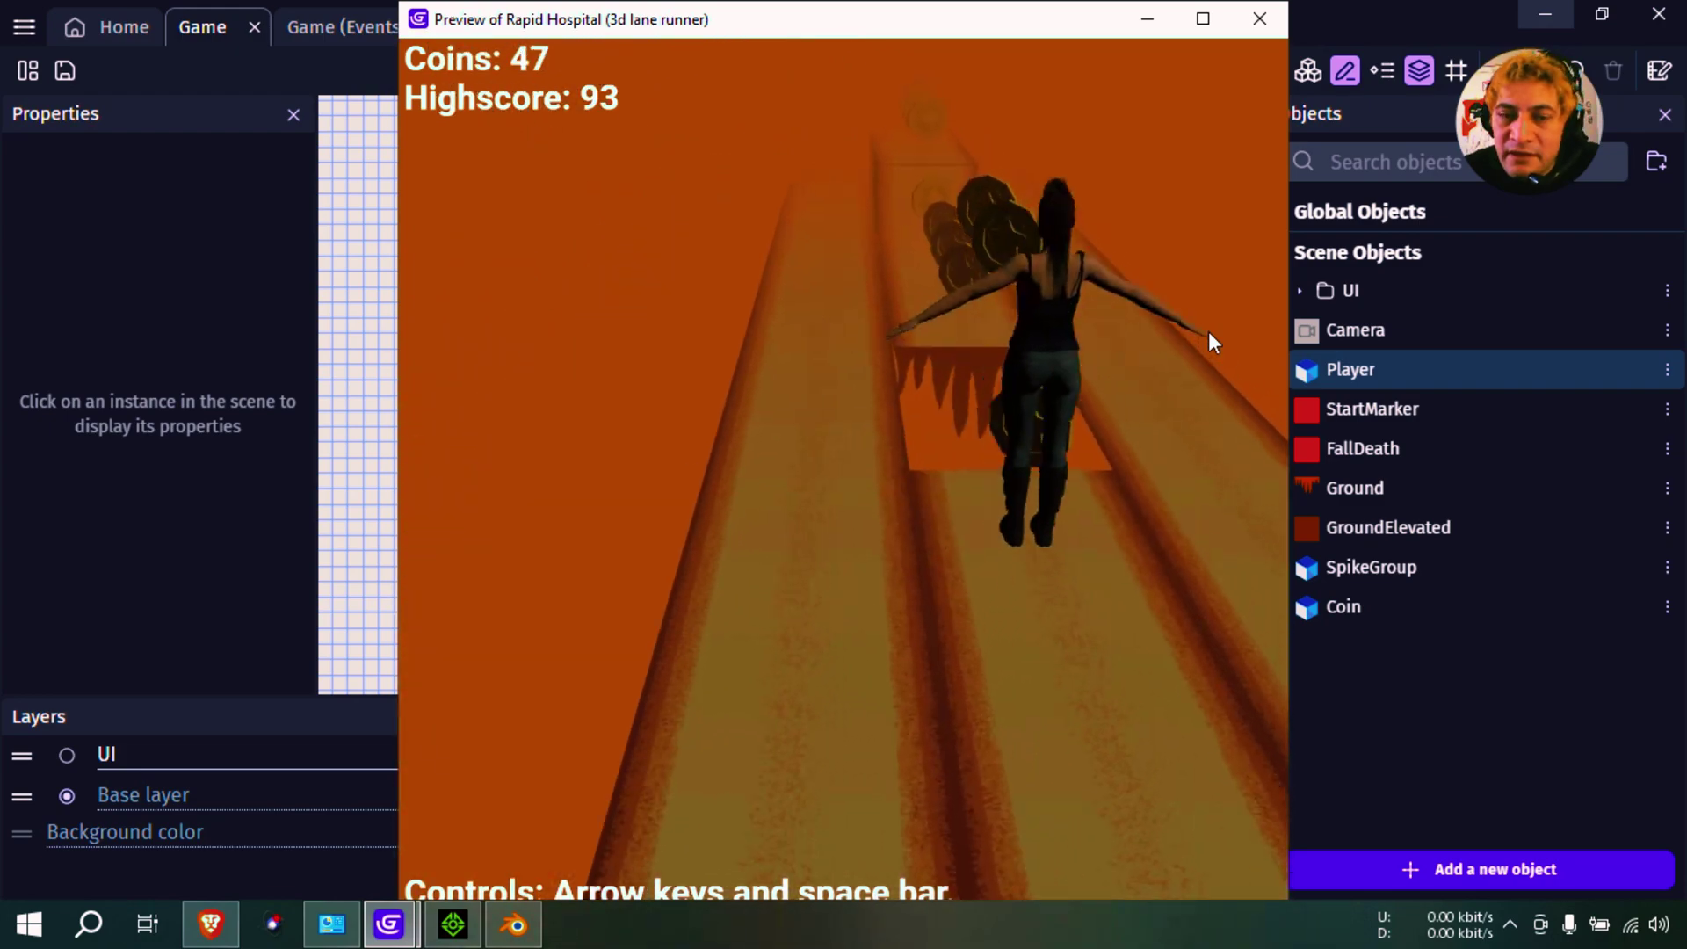
{"action": "key", "text": "Left"}
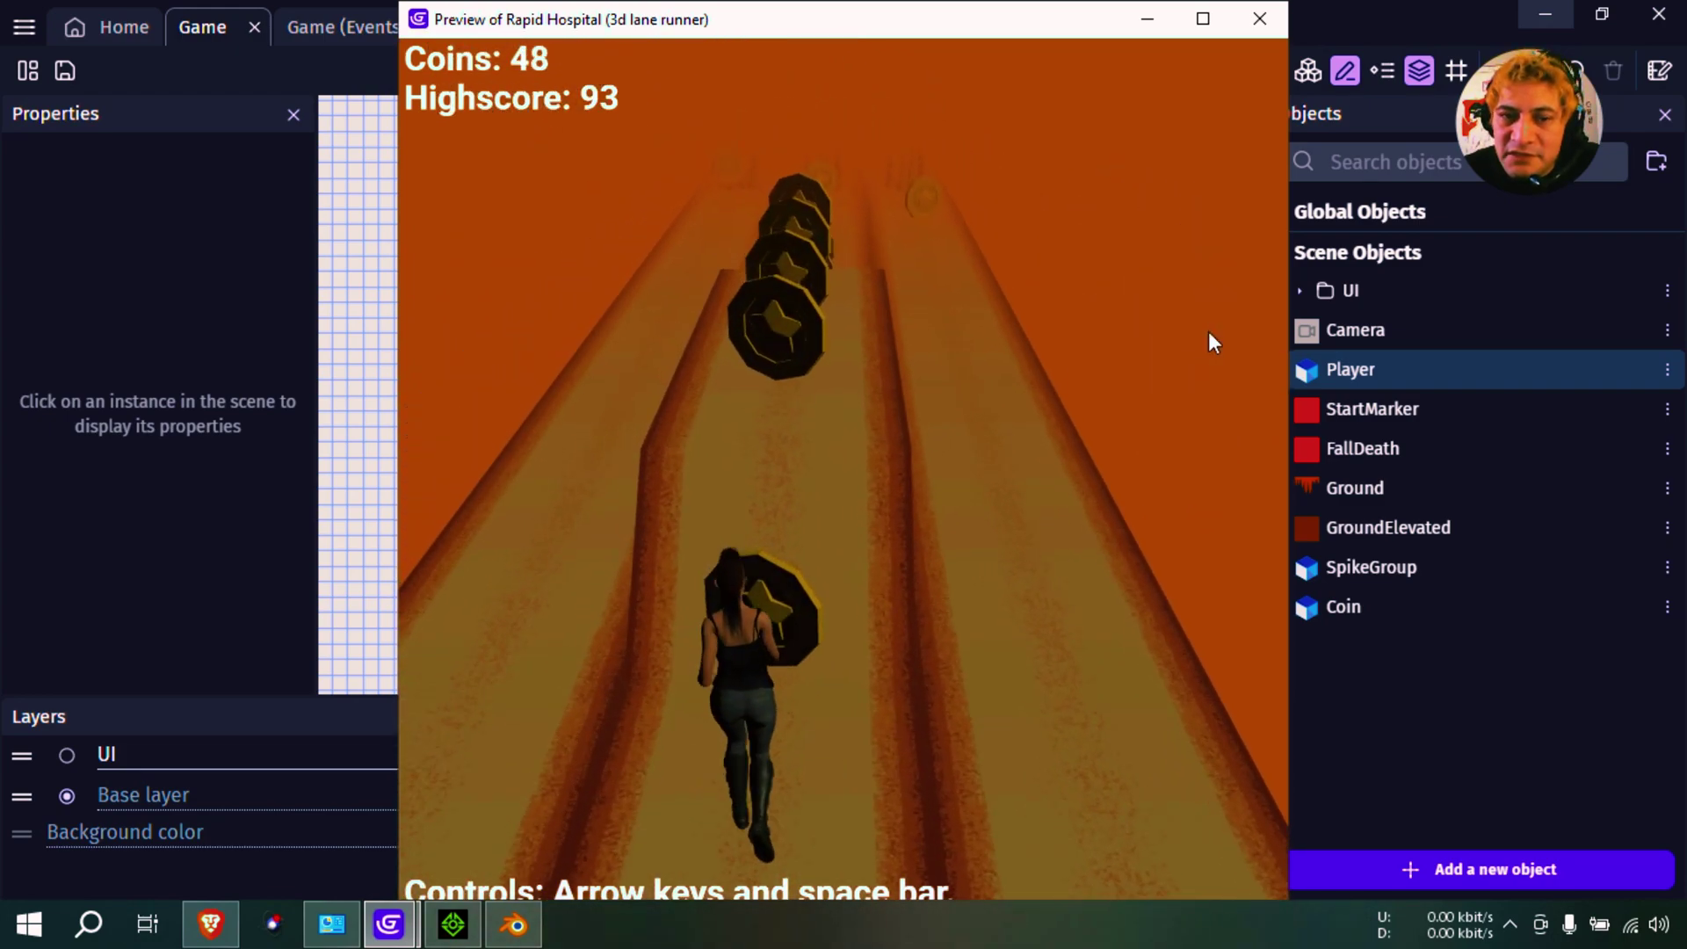
{"action": "key", "text": "space"}
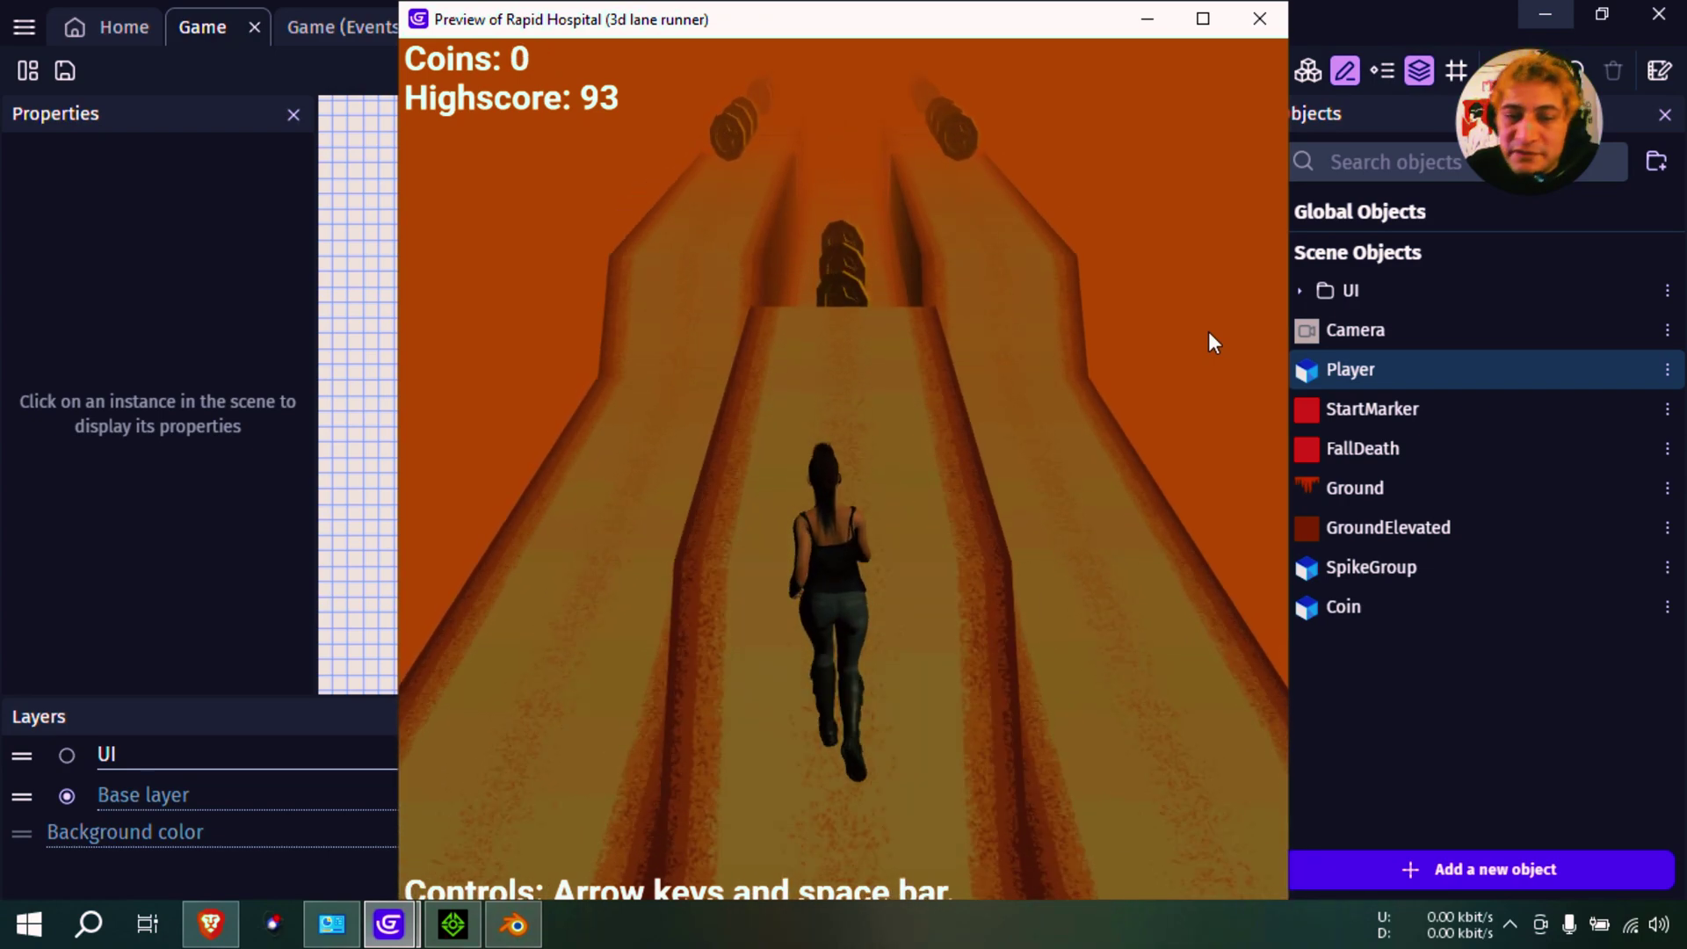
{"action": "key", "text": "space"}
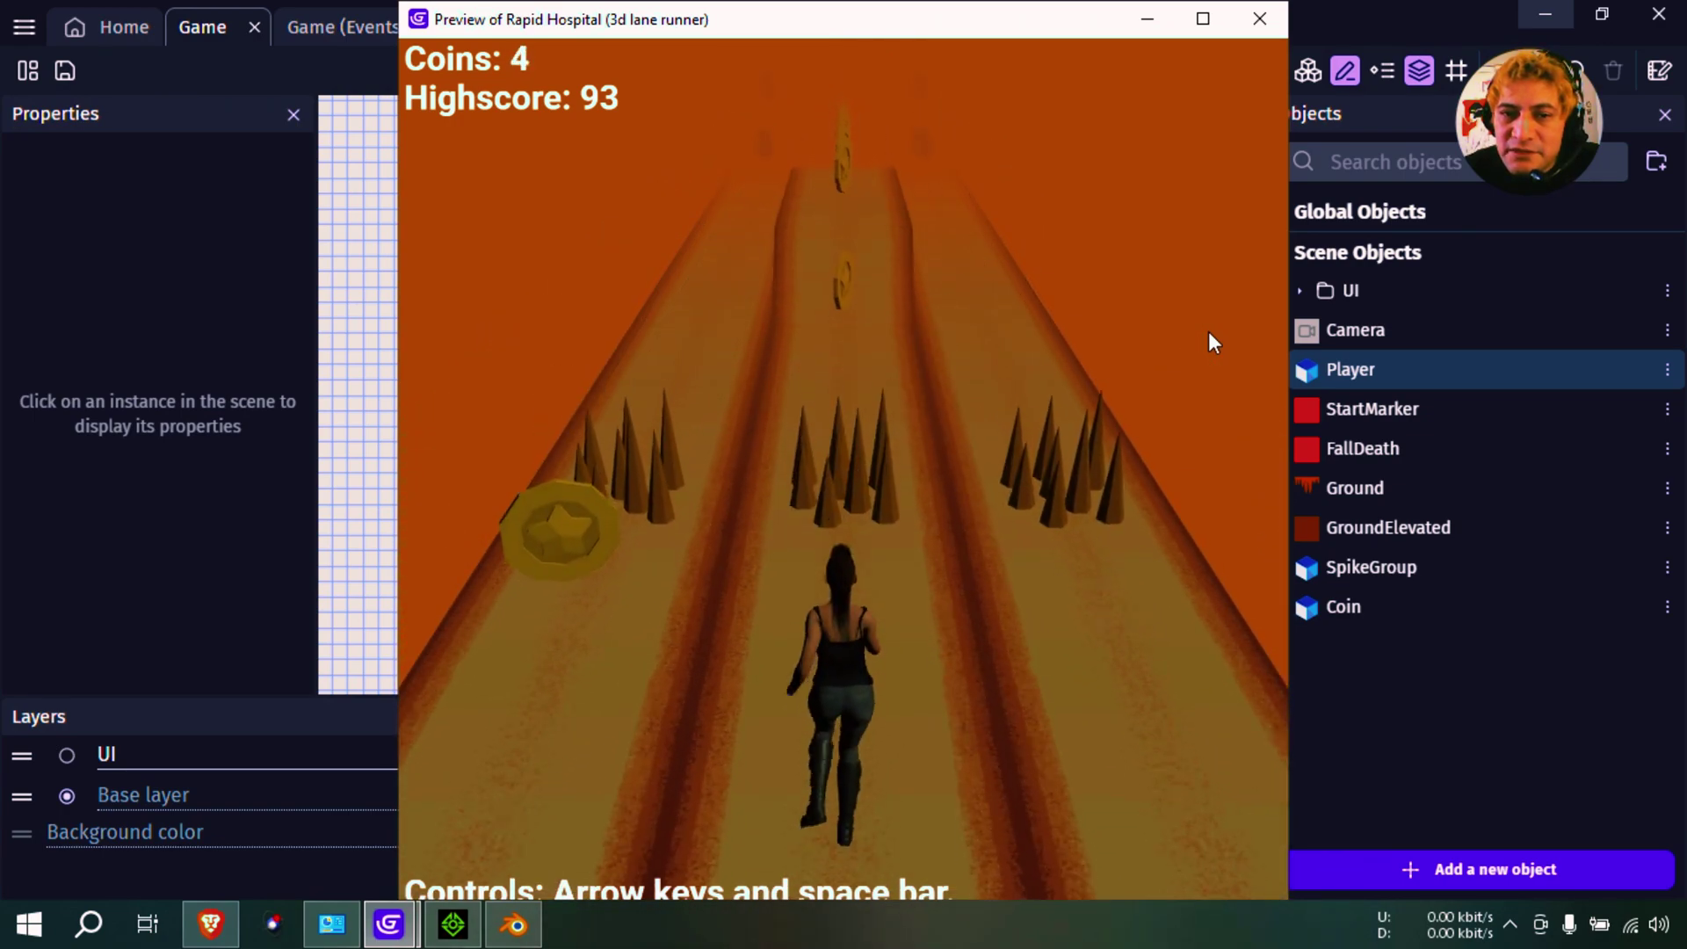
{"action": "key", "text": "space"}
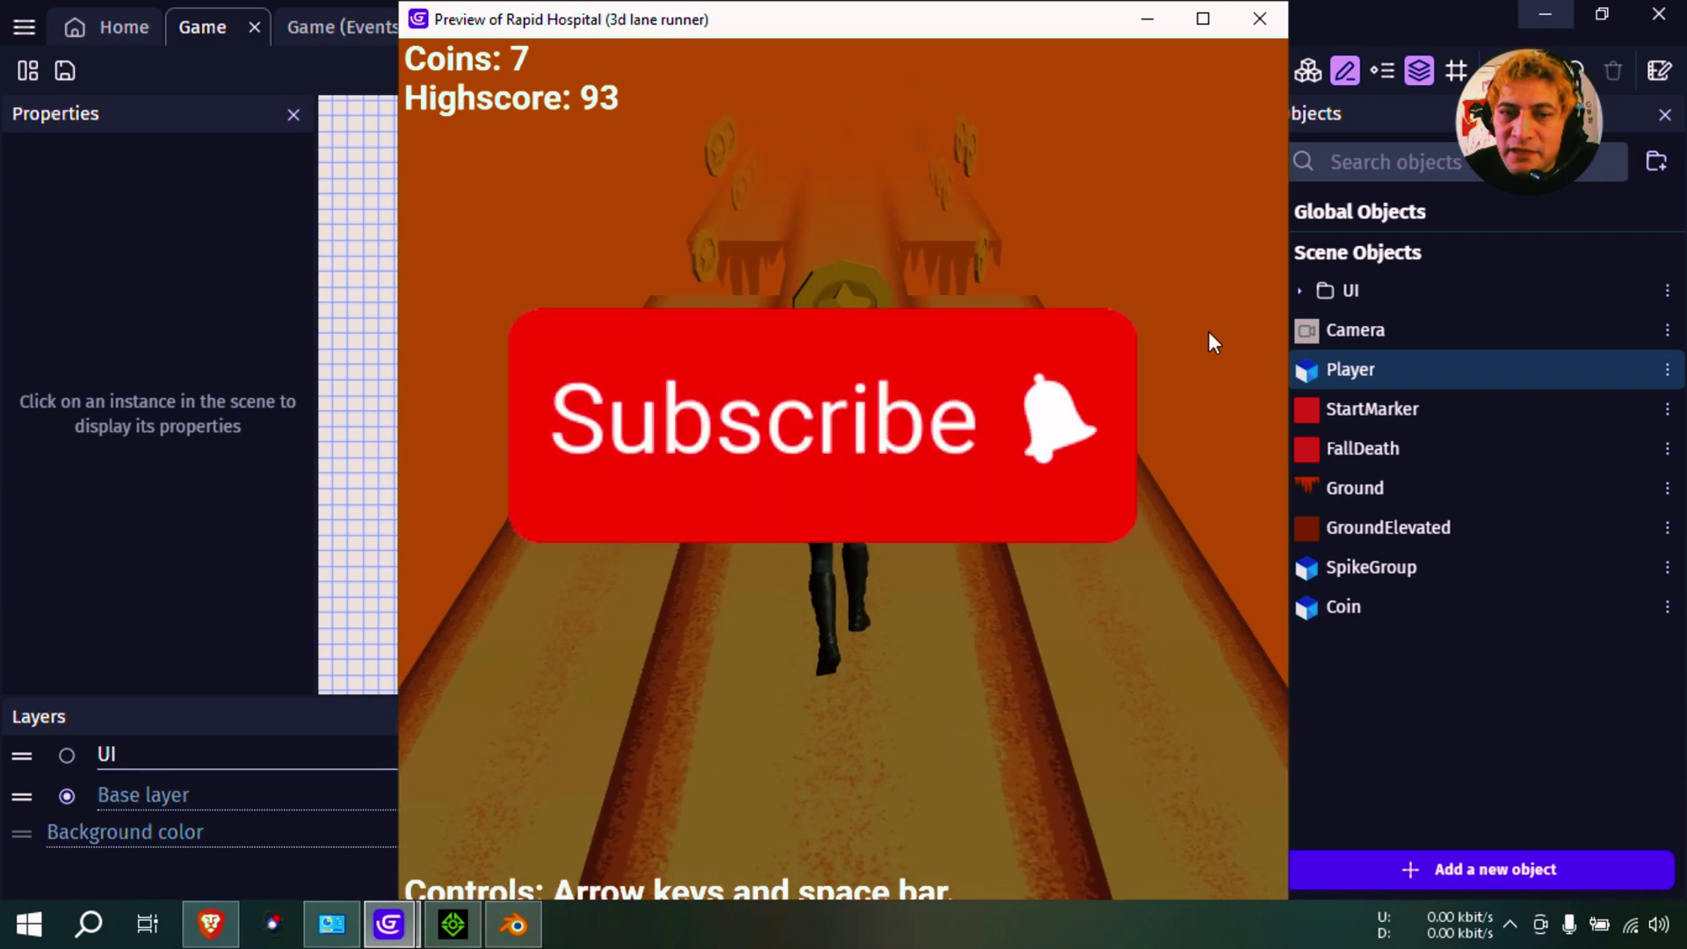